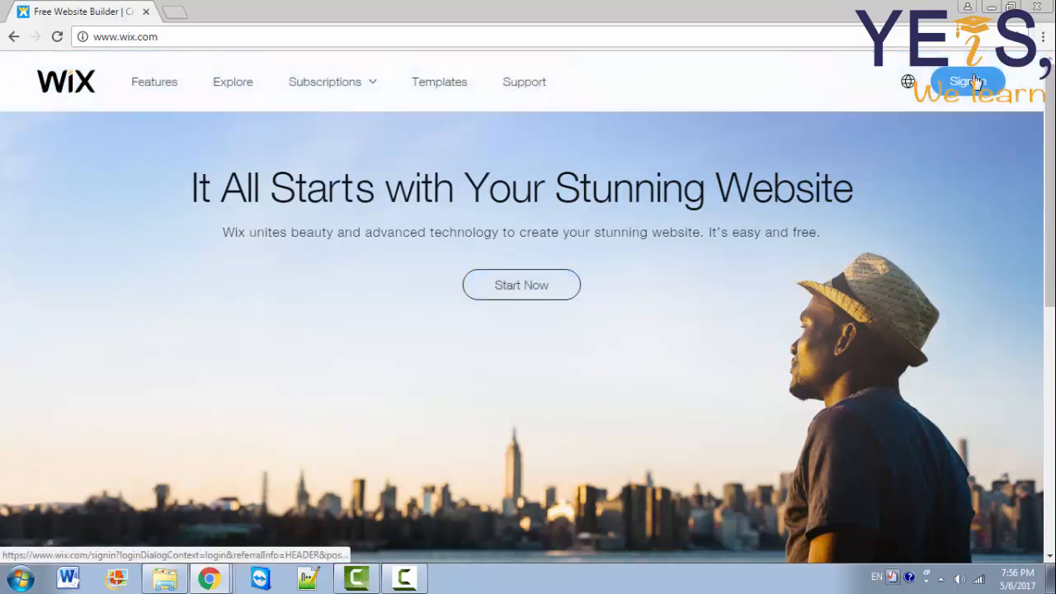
Step: Sign in to Wix with the account e-mail and password
click(976, 81)
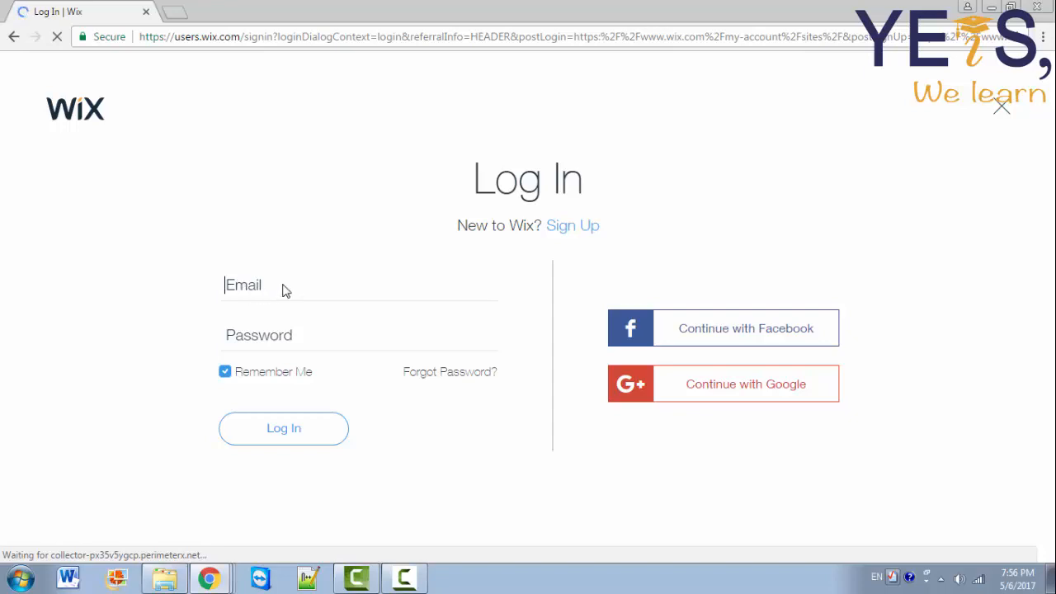
click(247, 286)
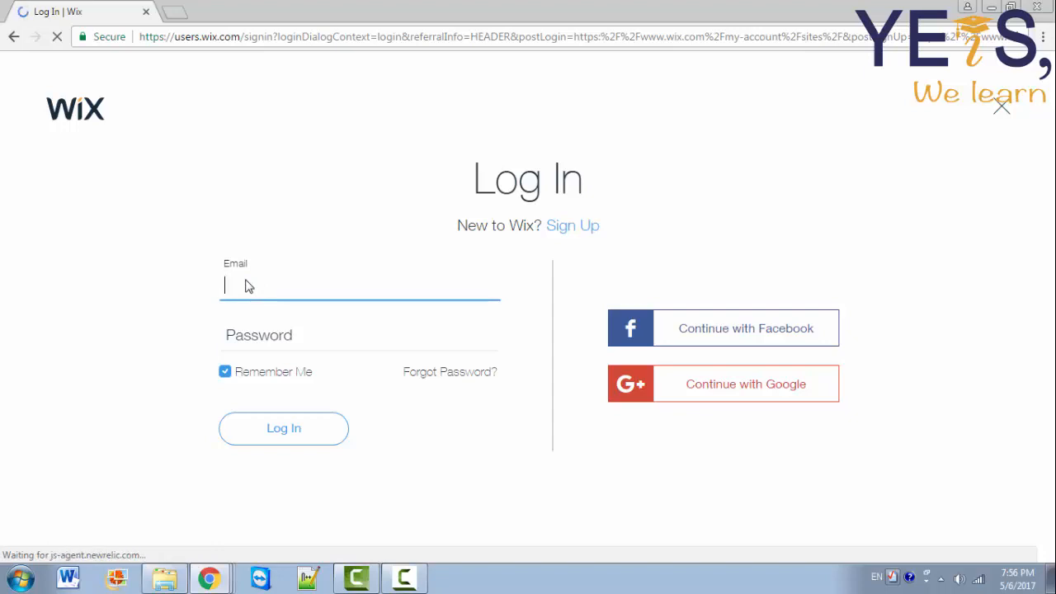
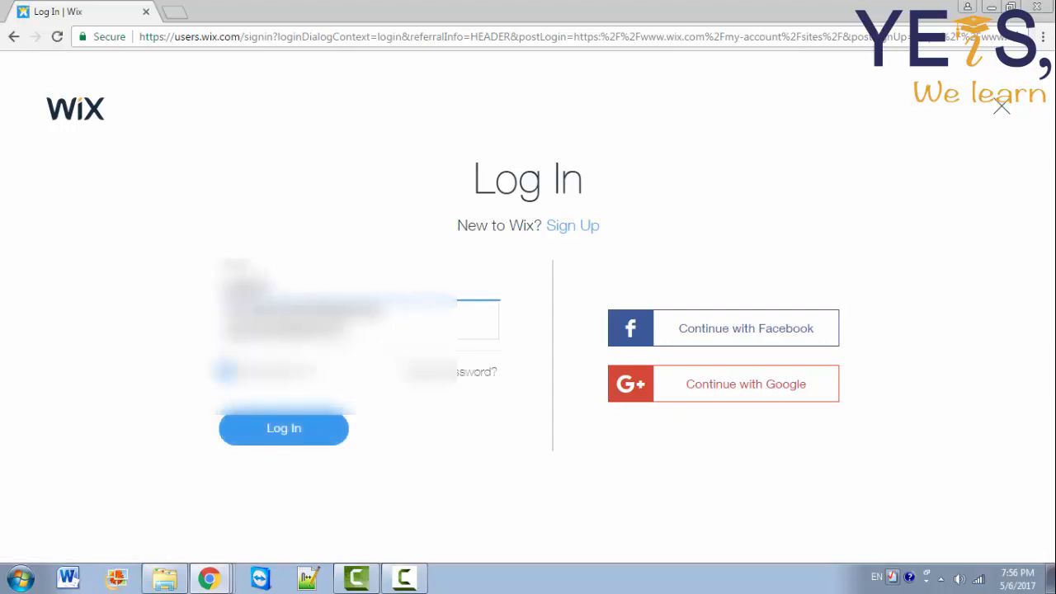
click(286, 330)
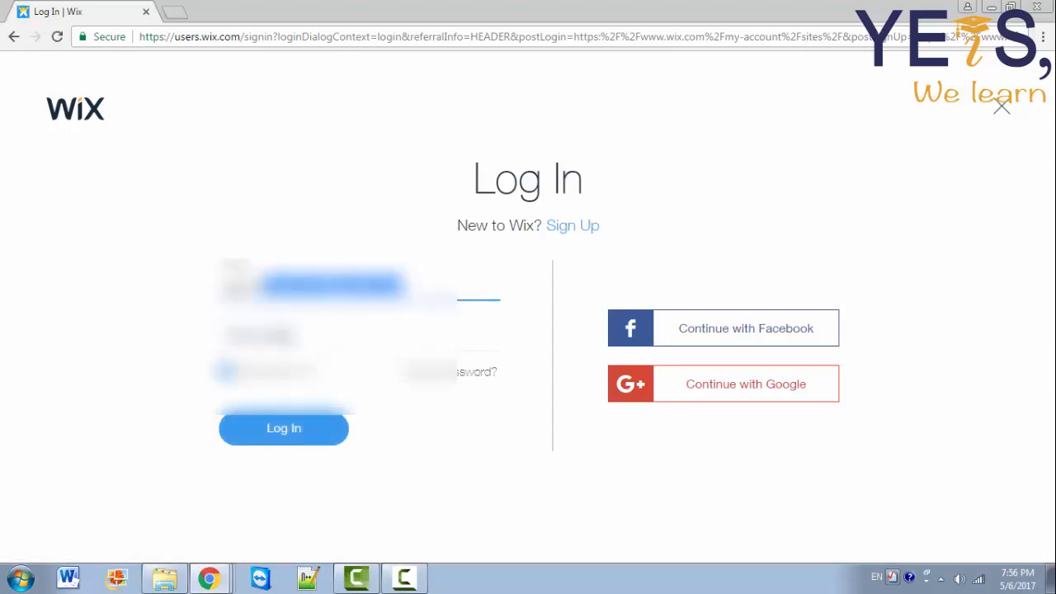
click(286, 337)
text(•••)
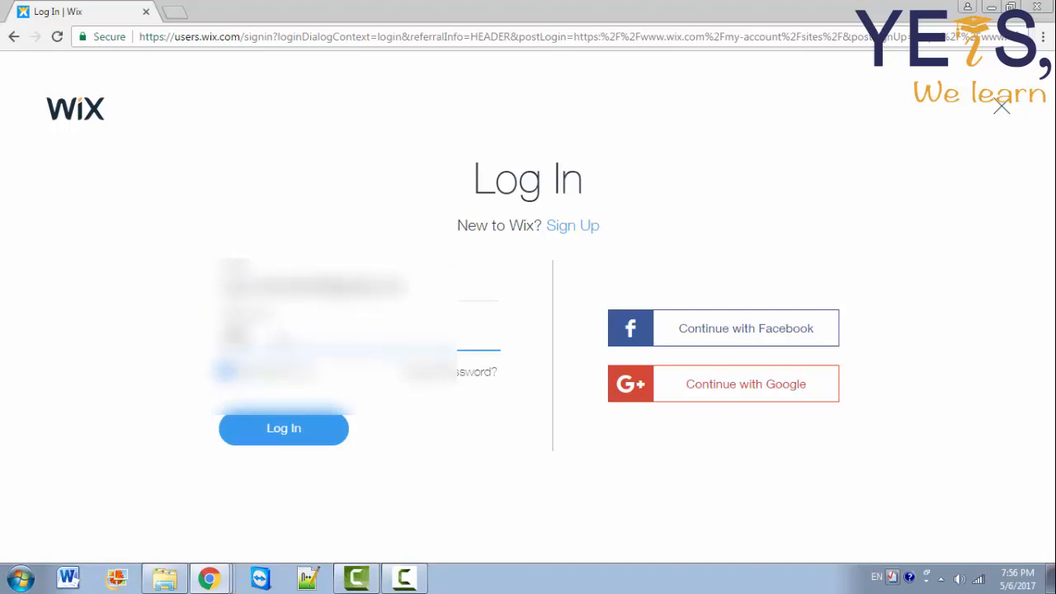
text(••)
key(BackSpace)
key(BackSpace)
key(BackSpace)
key(BackSpace)
key(BackSpace)
text(••••••••••••)
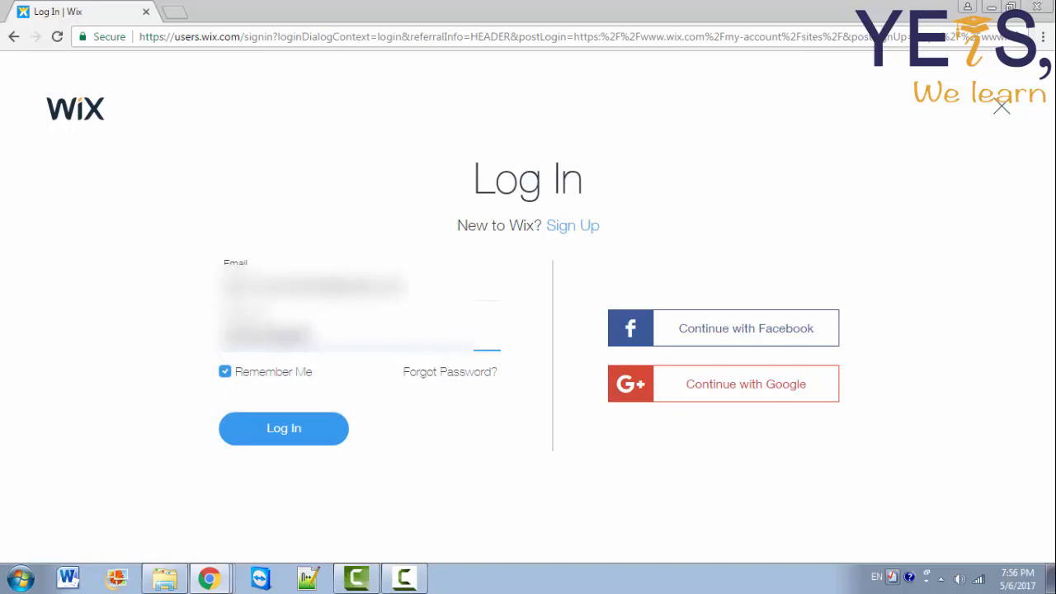
text(••)
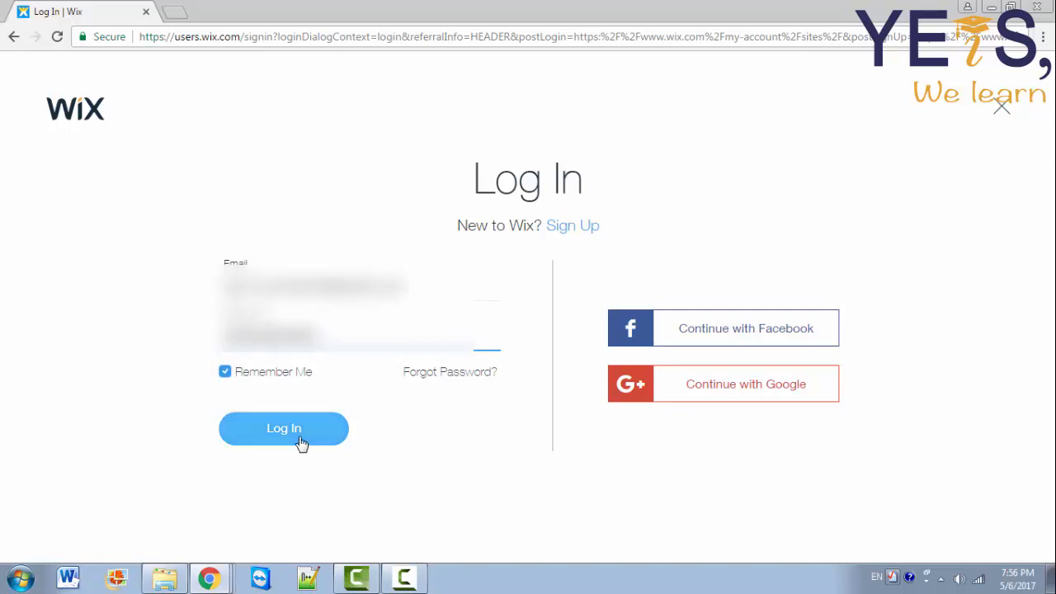
click(302, 444)
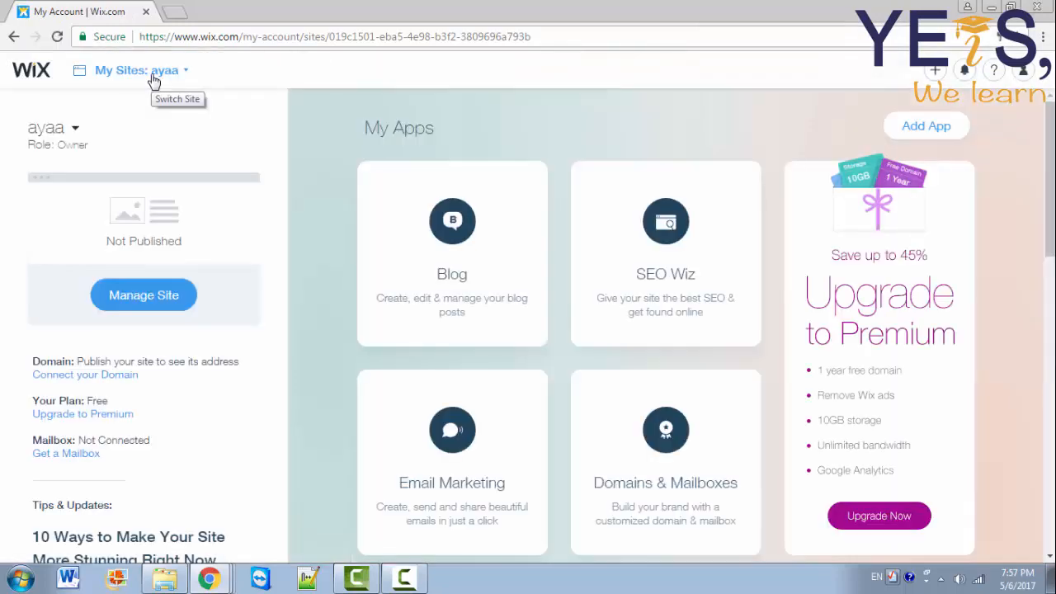
Step: From My Sites, start a new site and choose Other as its website type
click(153, 74)
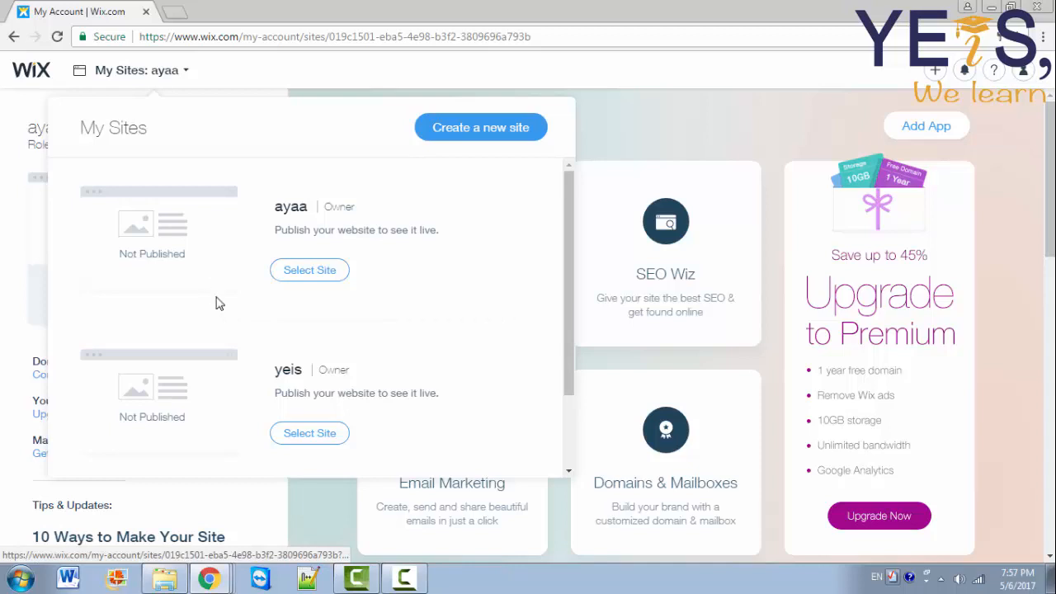
click(444, 137)
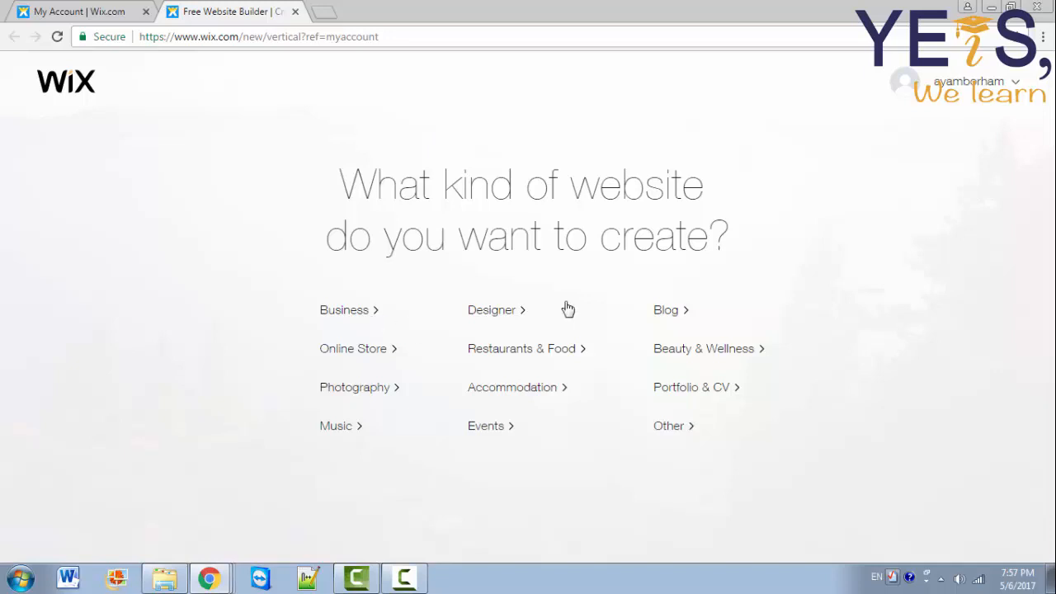
click(665, 434)
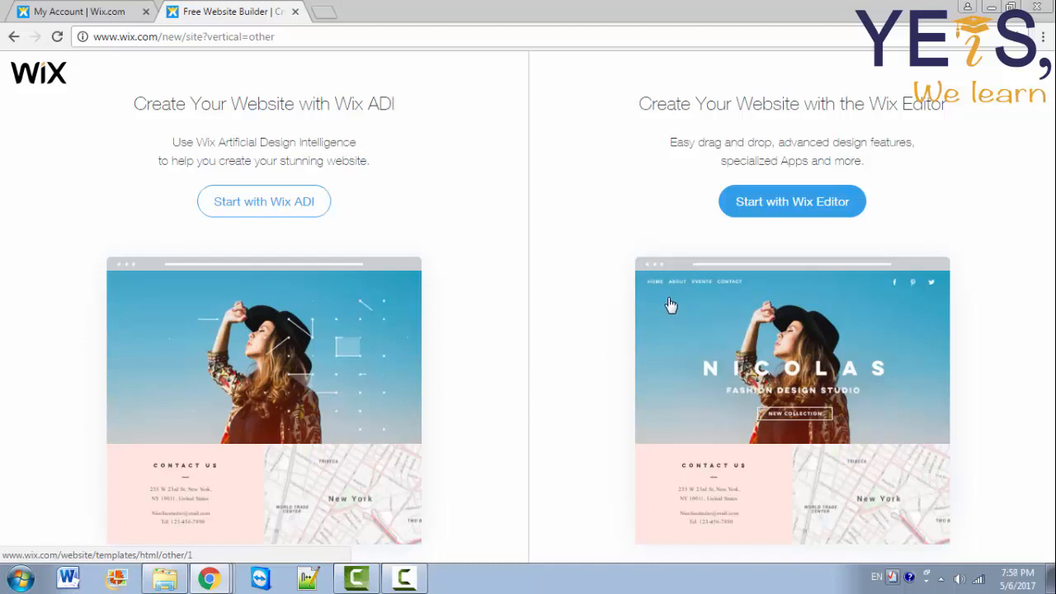
Step: Use the Wix Editor, search templates for 'art', and edit Artist Corner from page 2
click(781, 210)
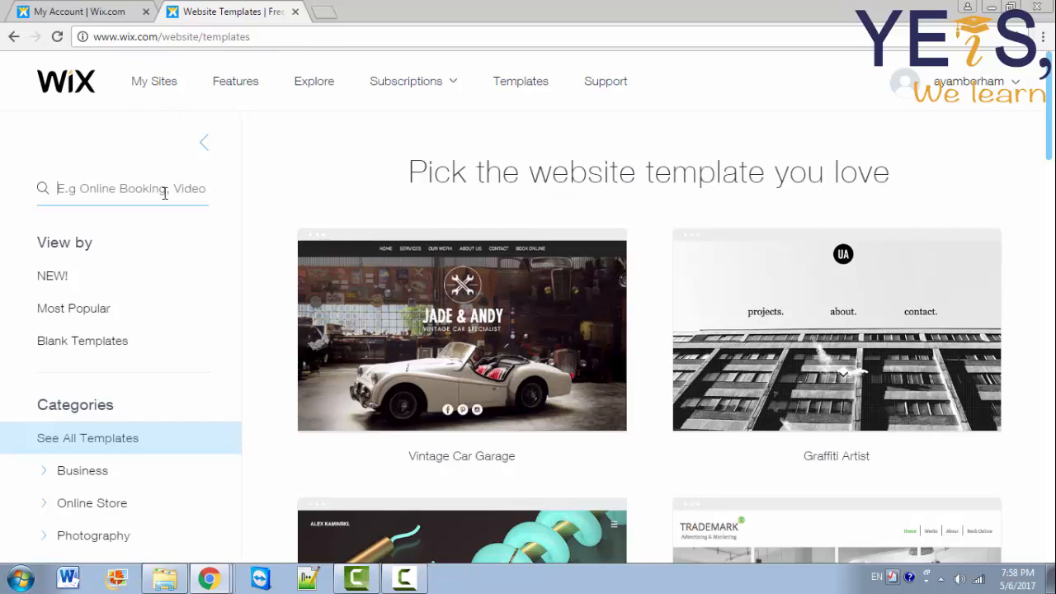
text(ar)
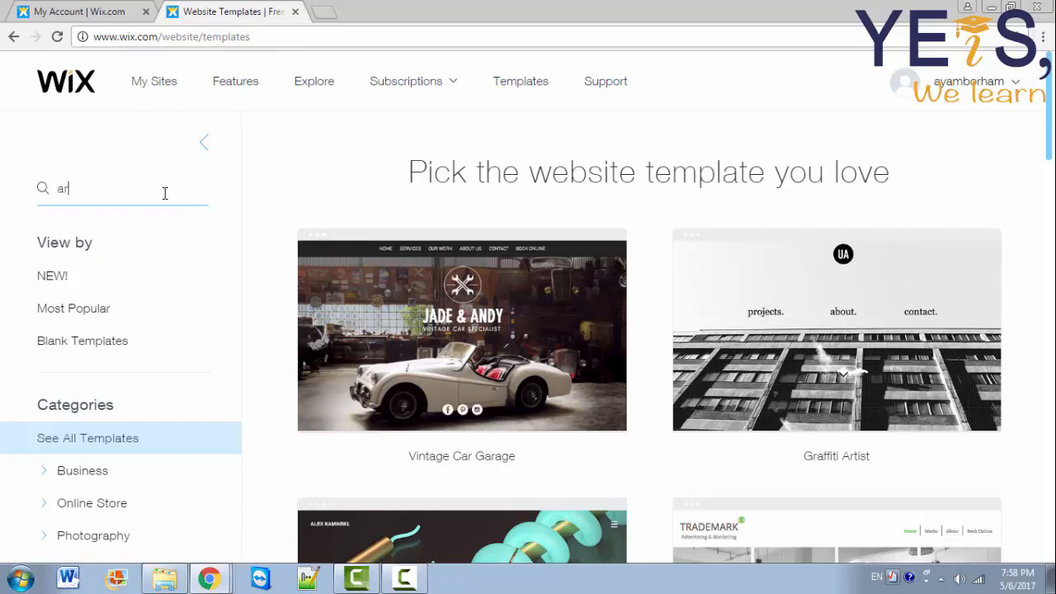
text(t)
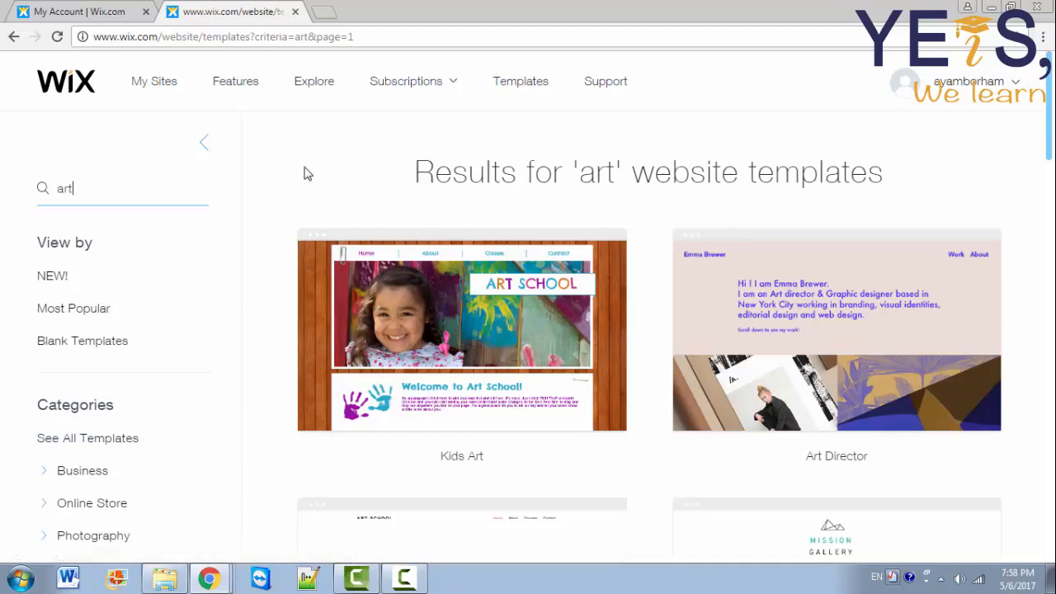
drag(1050, 142, 1049, 445)
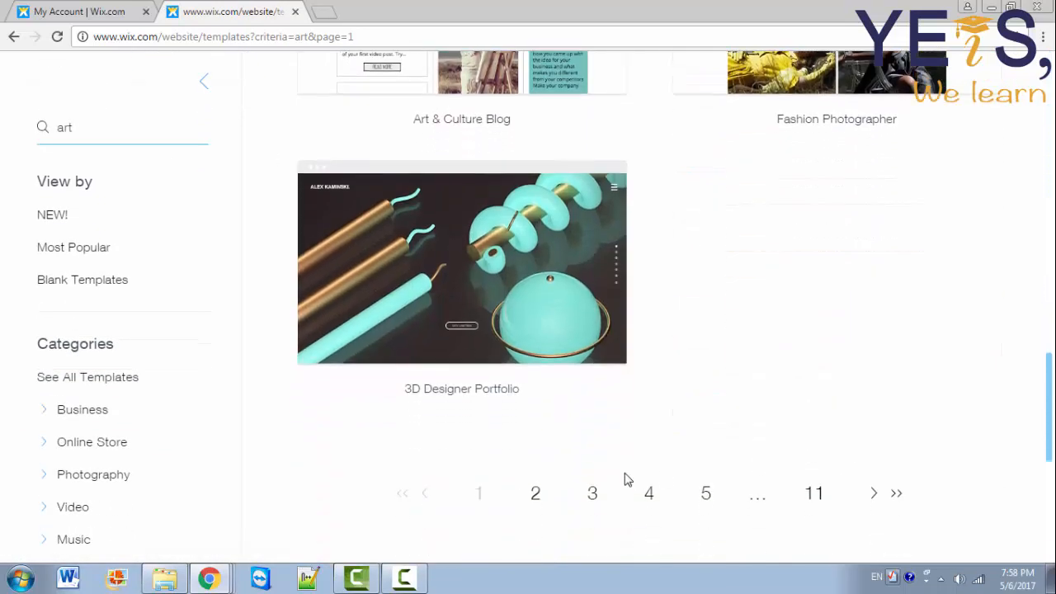
click(537, 494)
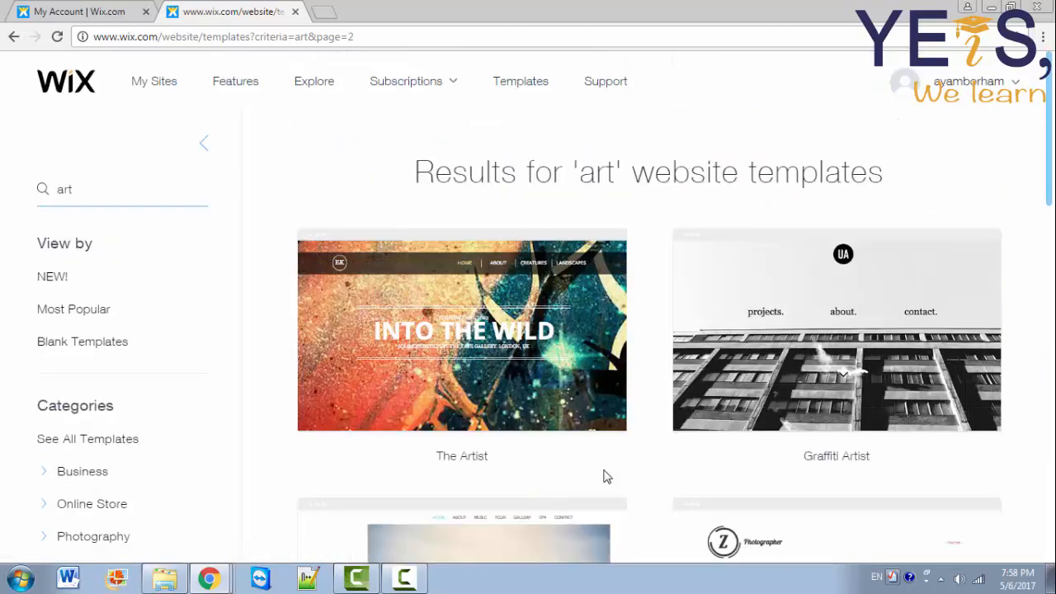
drag(1050, 136, 1050, 356)
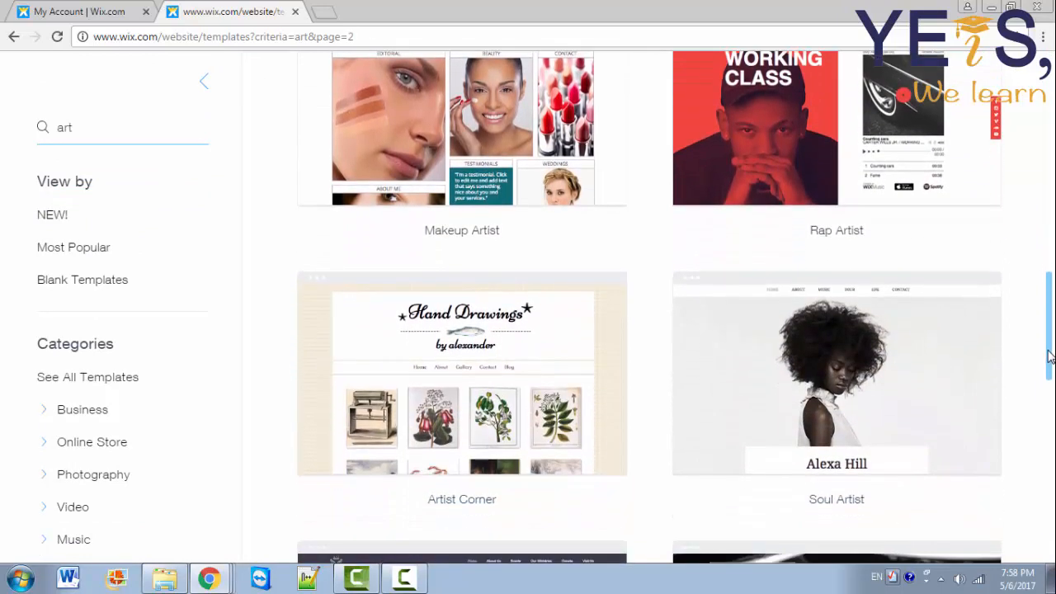
mouse_move(418, 405)
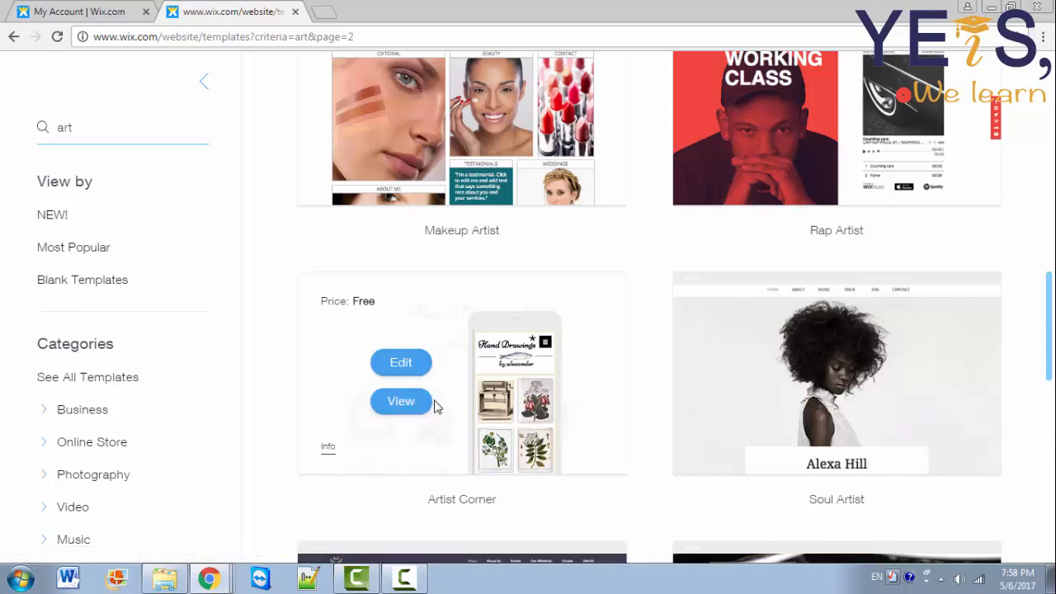
click(403, 363)
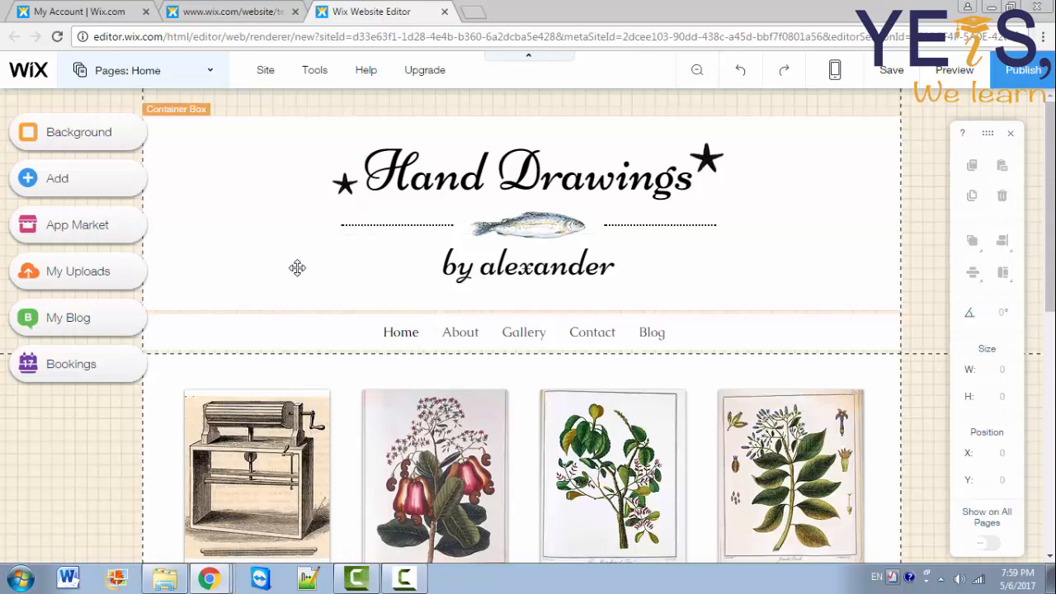
Step: Select the Hand Drawings title and review its theme and font, keeping Site Title and Niconne
click(498, 161)
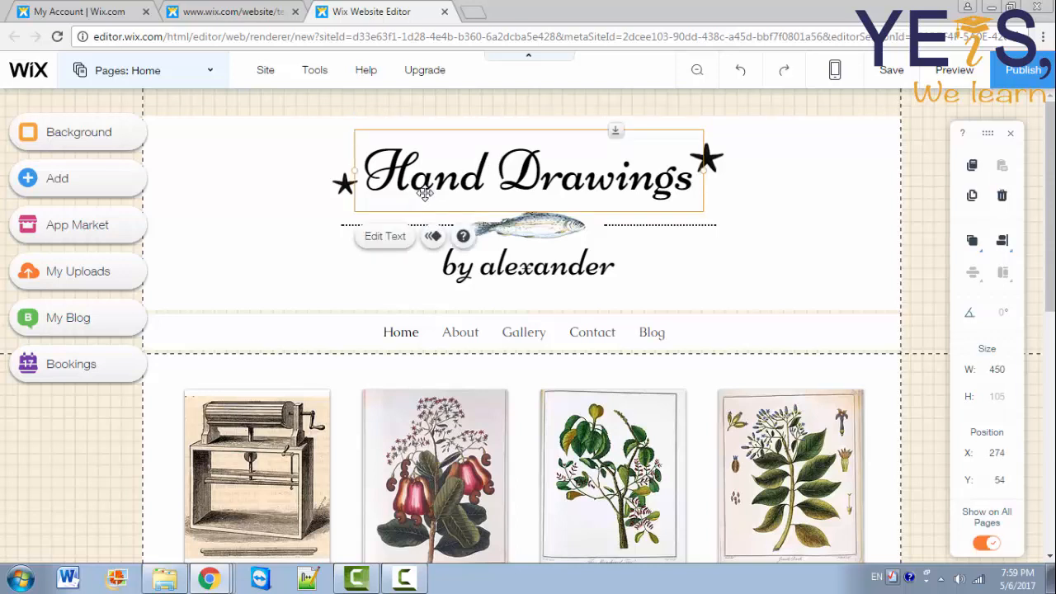
click(381, 239)
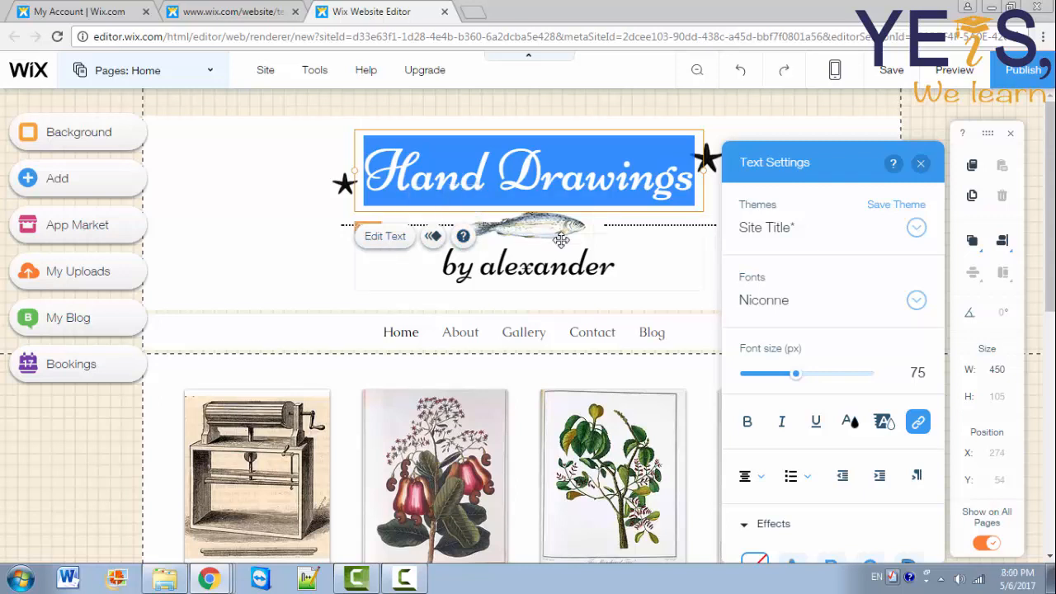
click(768, 231)
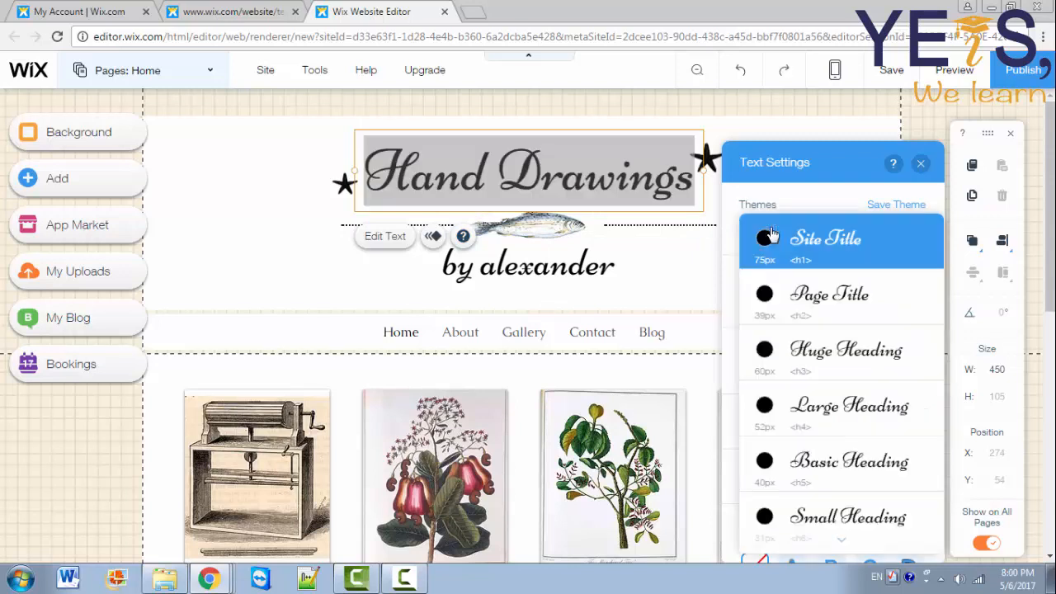
click(809, 196)
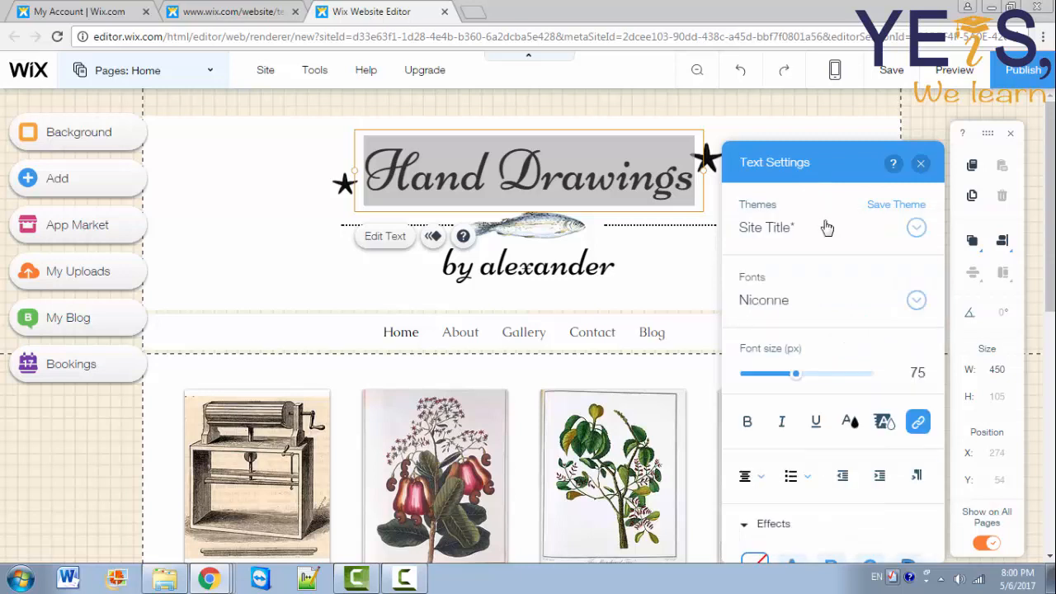
click(867, 305)
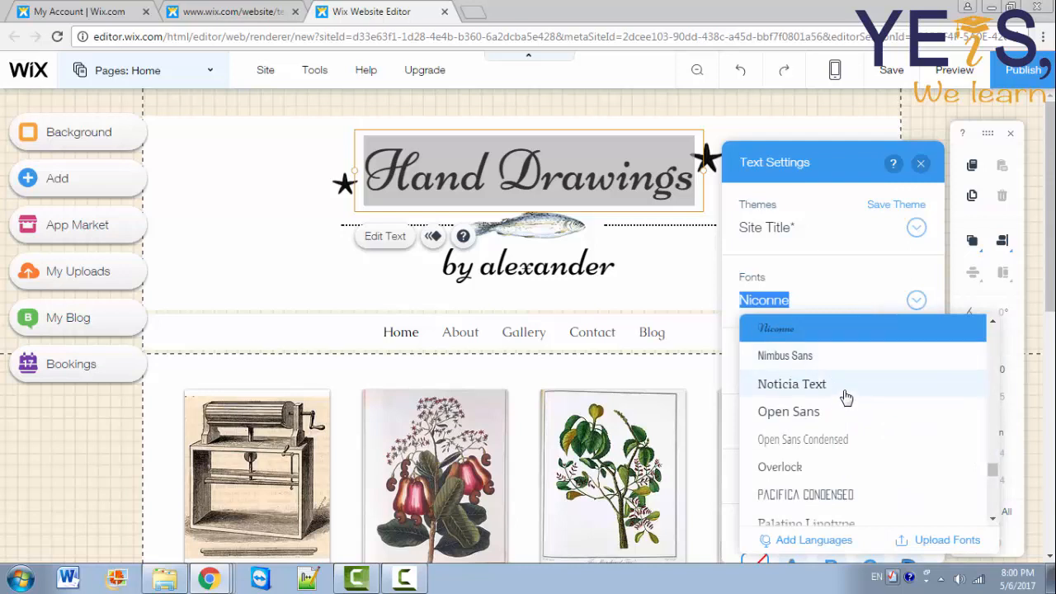
click(791, 283)
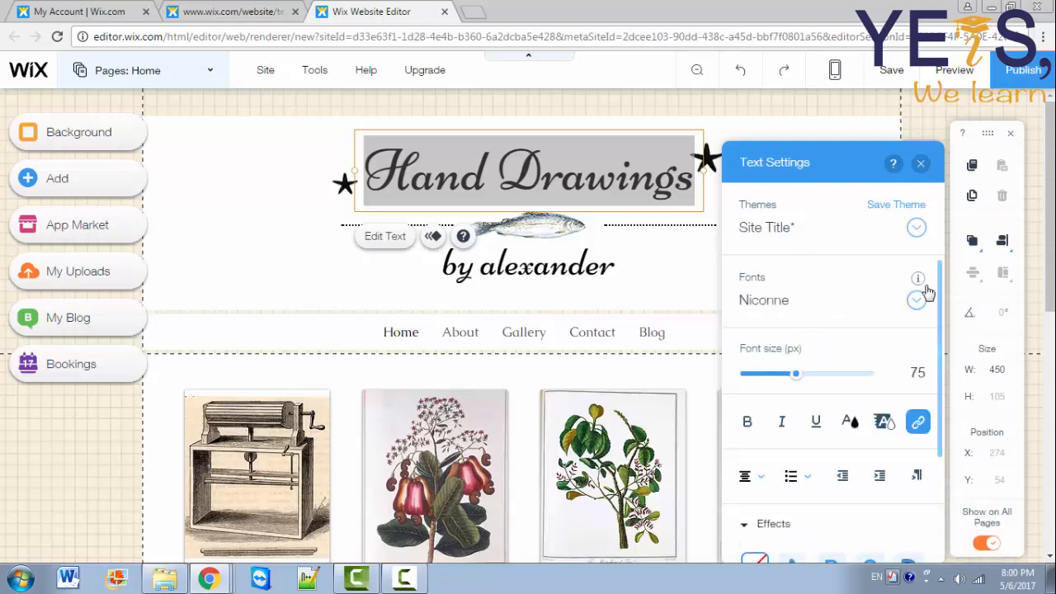
Step: Set the title's font size to 76 px
scroll(745, 314, down, 1)
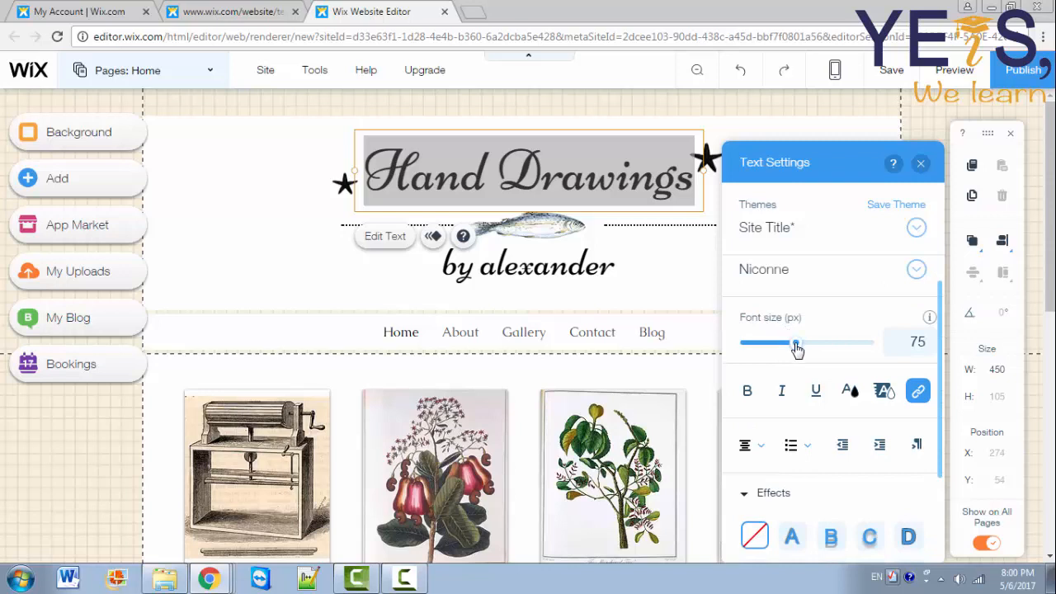
mouse_move(797, 350)
mouse_down()
mouse_move(809, 354)
mouse_move(796, 350)
mouse_up()
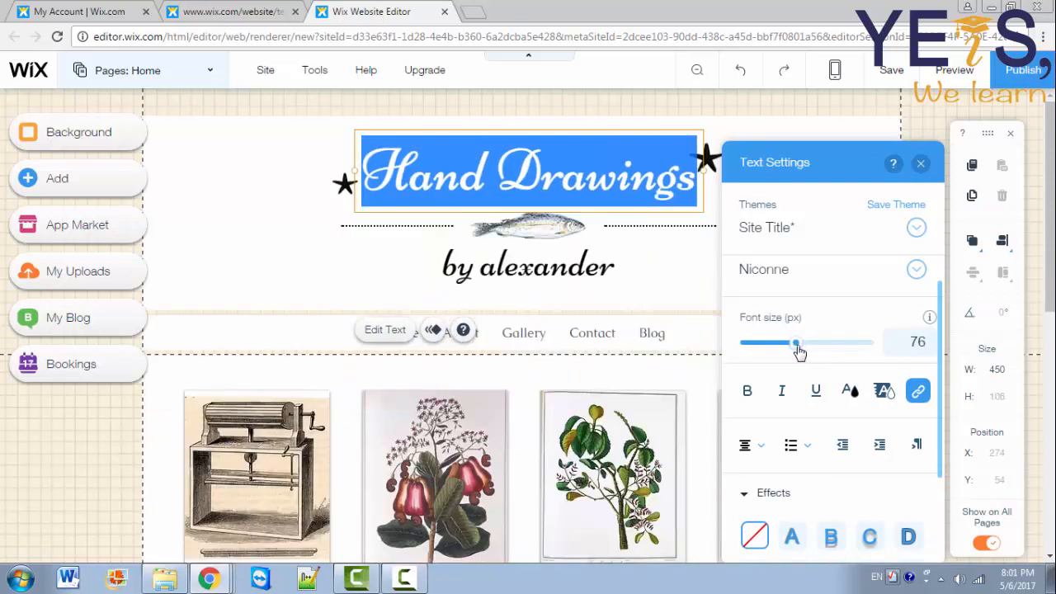
click(917, 344)
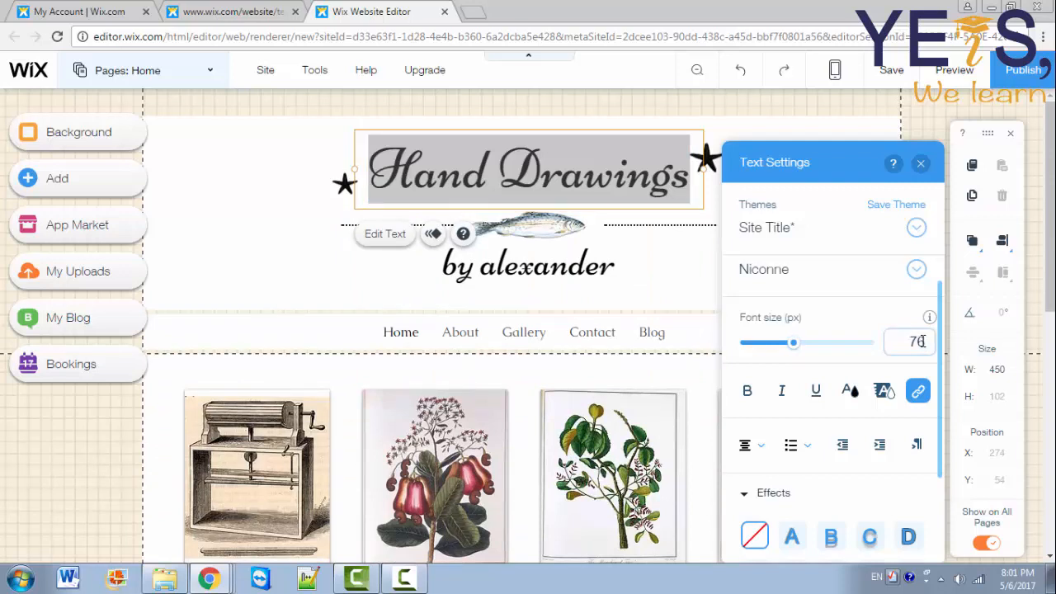
key(Return)
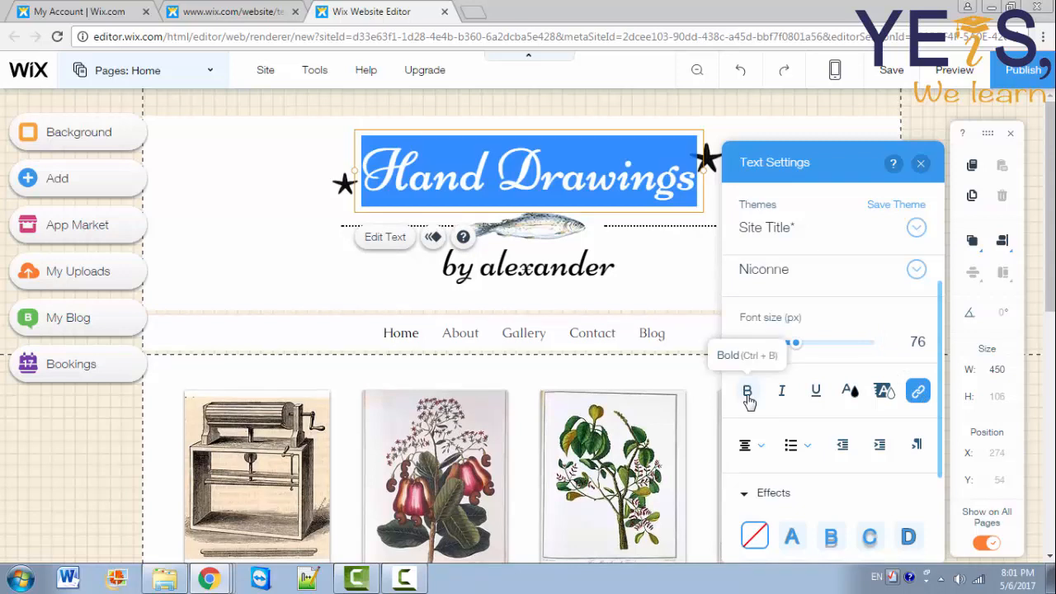
click(850, 391)
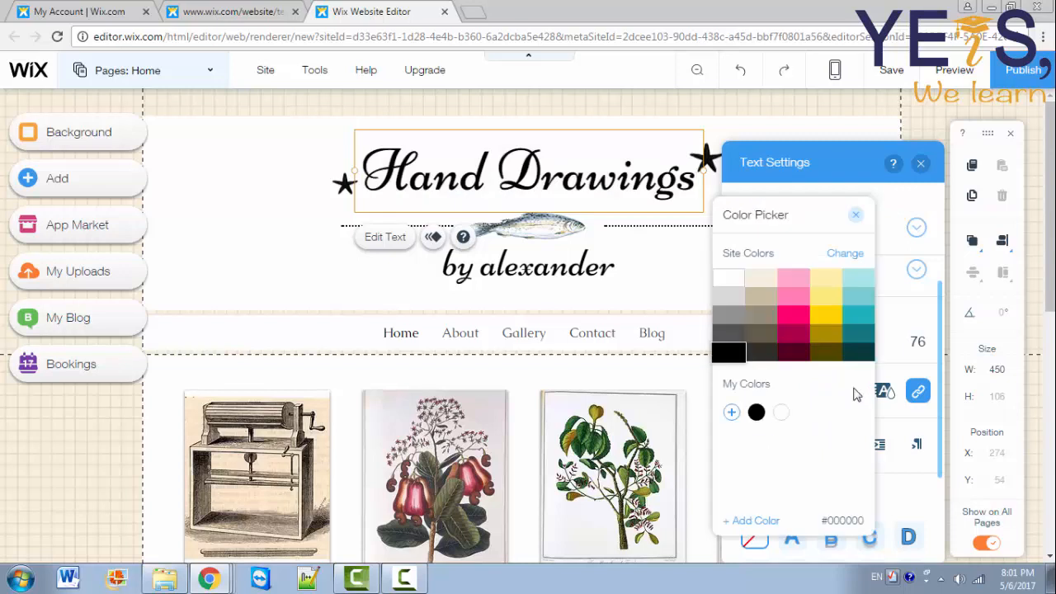
Step: Try black, then a custom green shade for the title text, and discard the custom colour
click(744, 352)
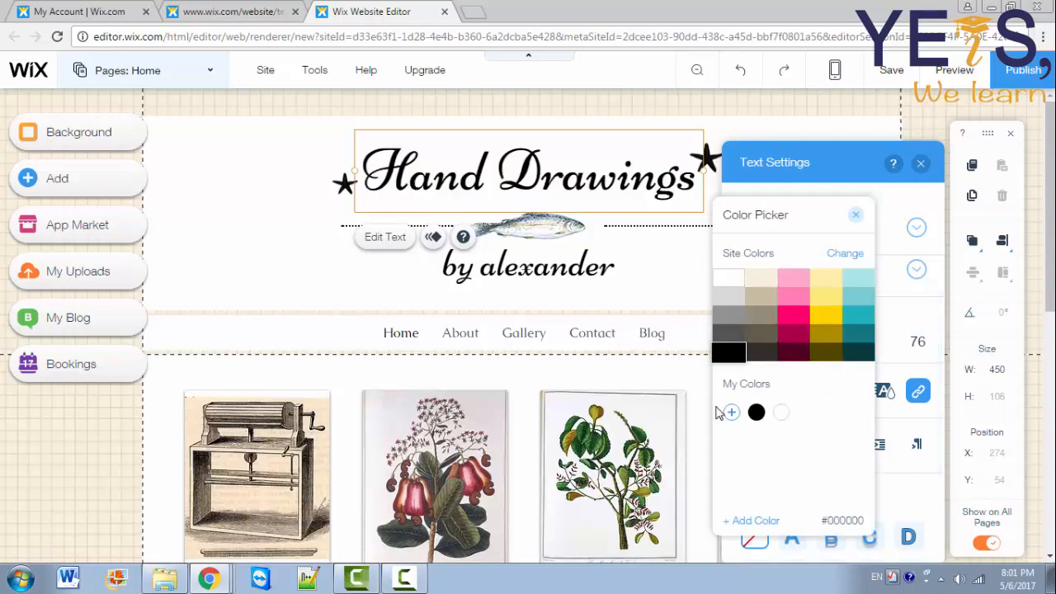
click(732, 413)
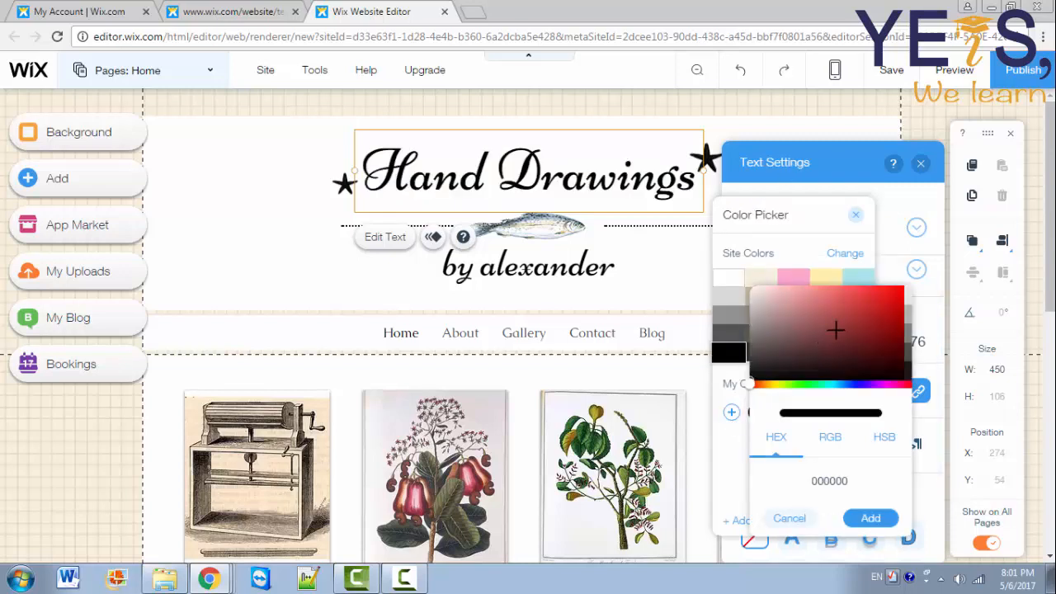
drag(838, 328, 848, 377)
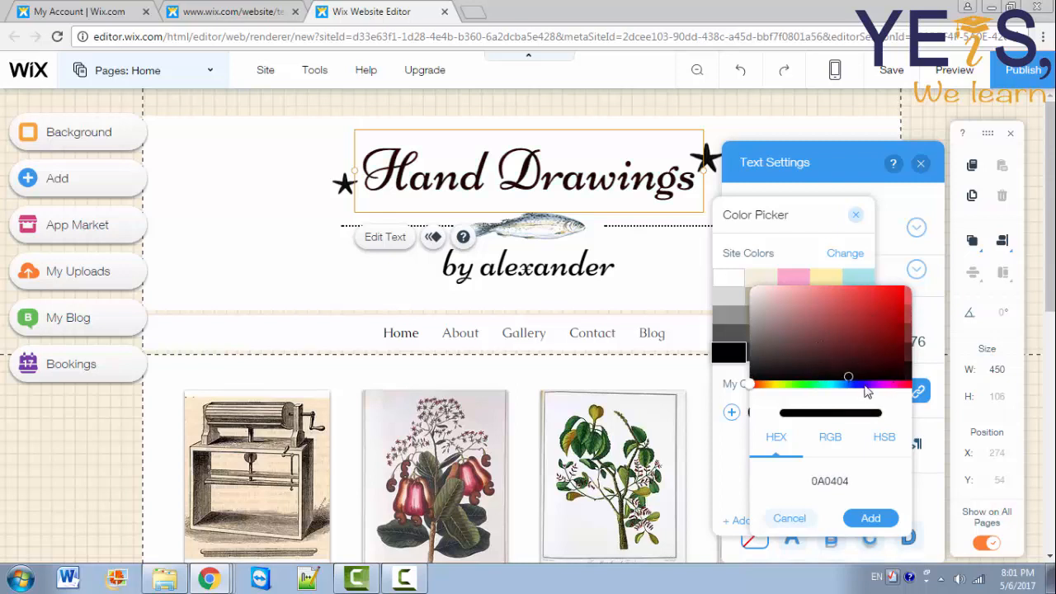
click(836, 385)
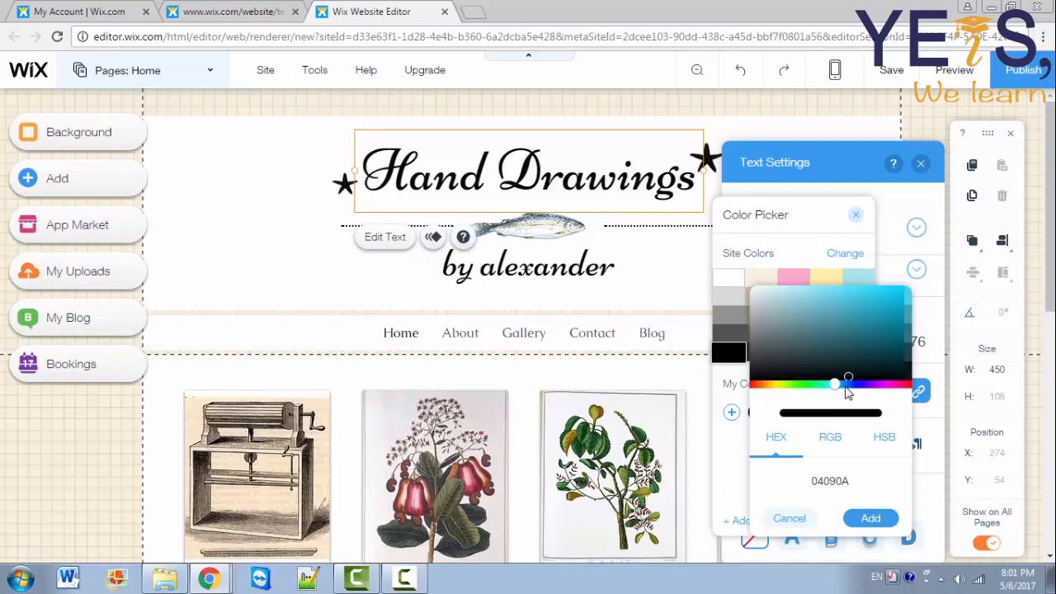
drag(836, 385, 822, 384)
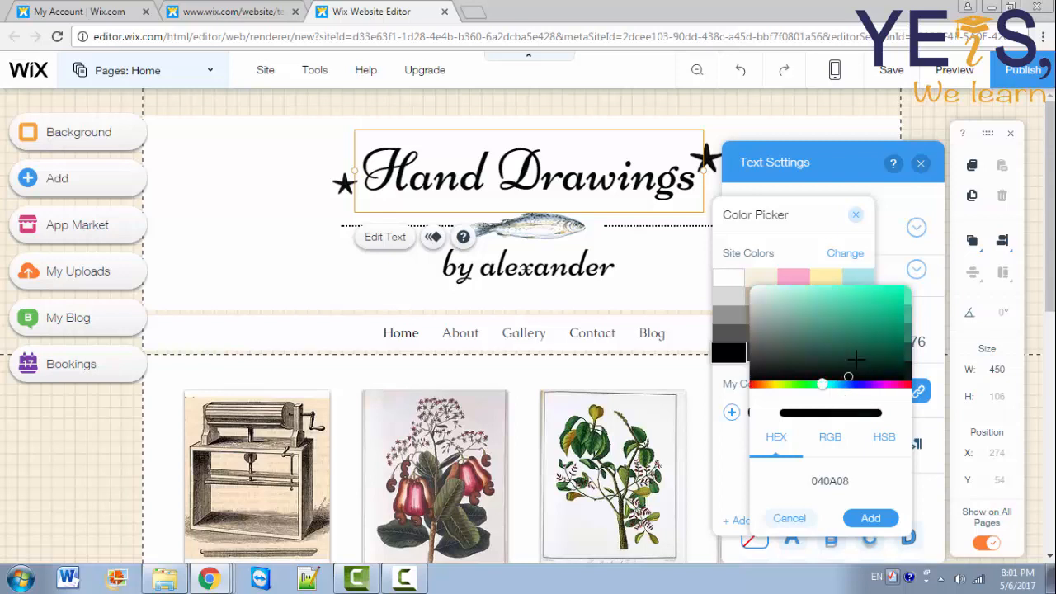
drag(856, 347, 859, 314)
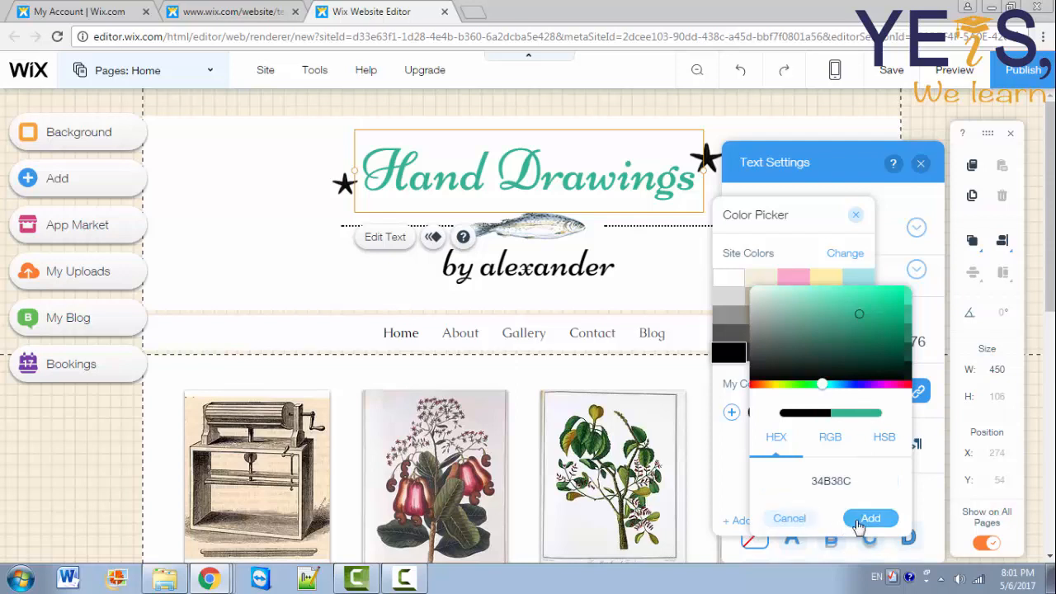
click(789, 519)
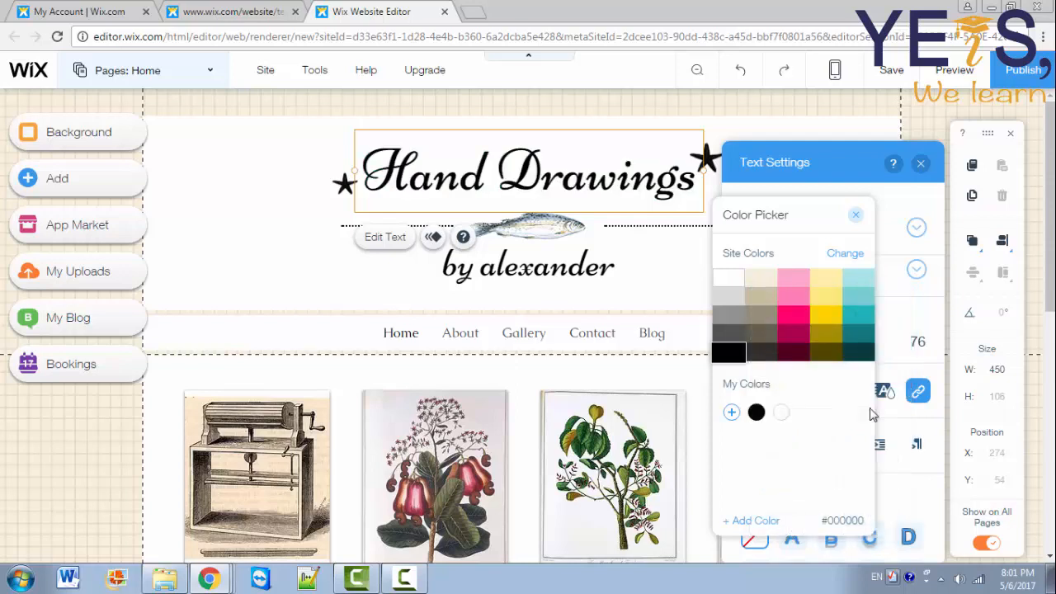
Step: Make the title text pink from the site colours
click(856, 217)
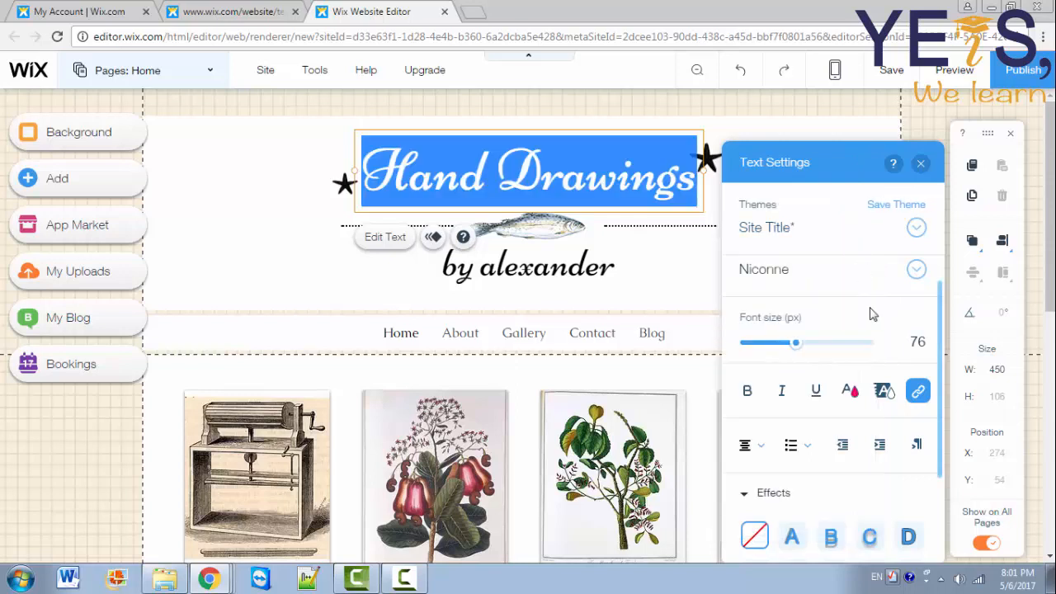
click(885, 392)
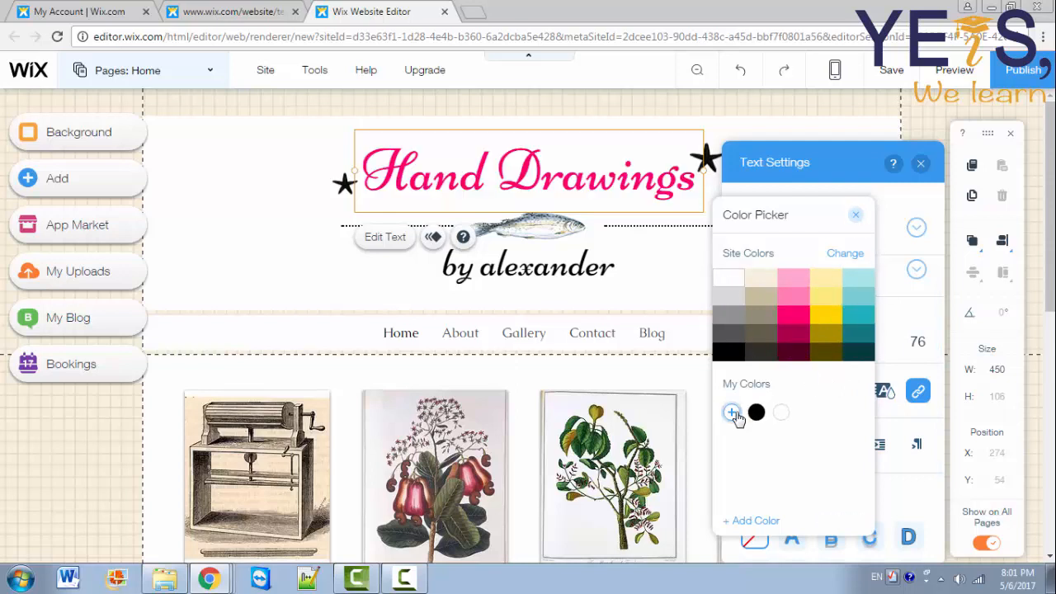
click(856, 217)
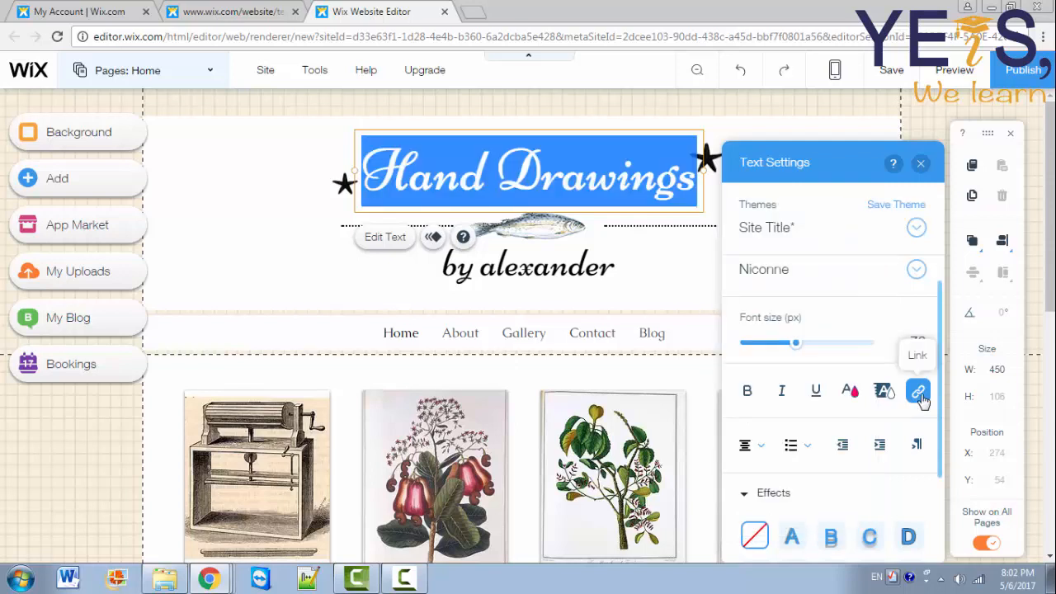
Step: Link the Hand Drawings title to the Home (This) page
click(919, 393)
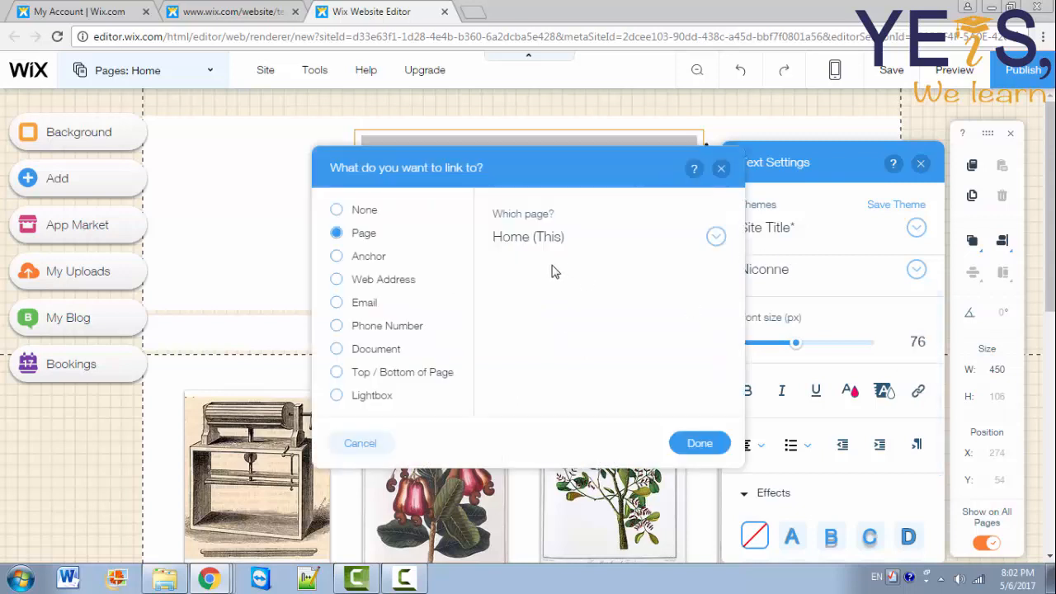
click(575, 245)
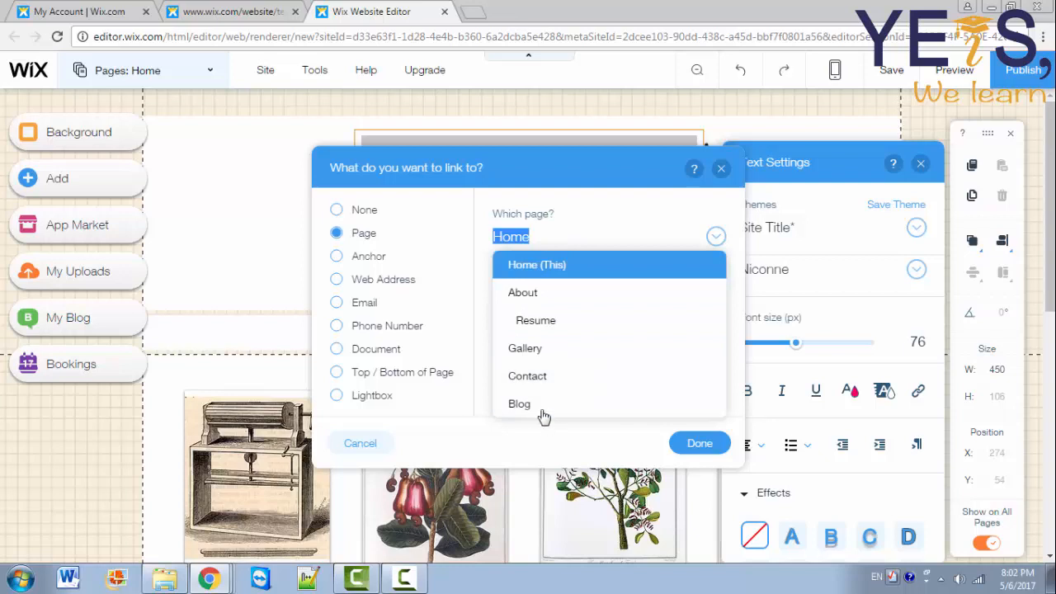
click(510, 224)
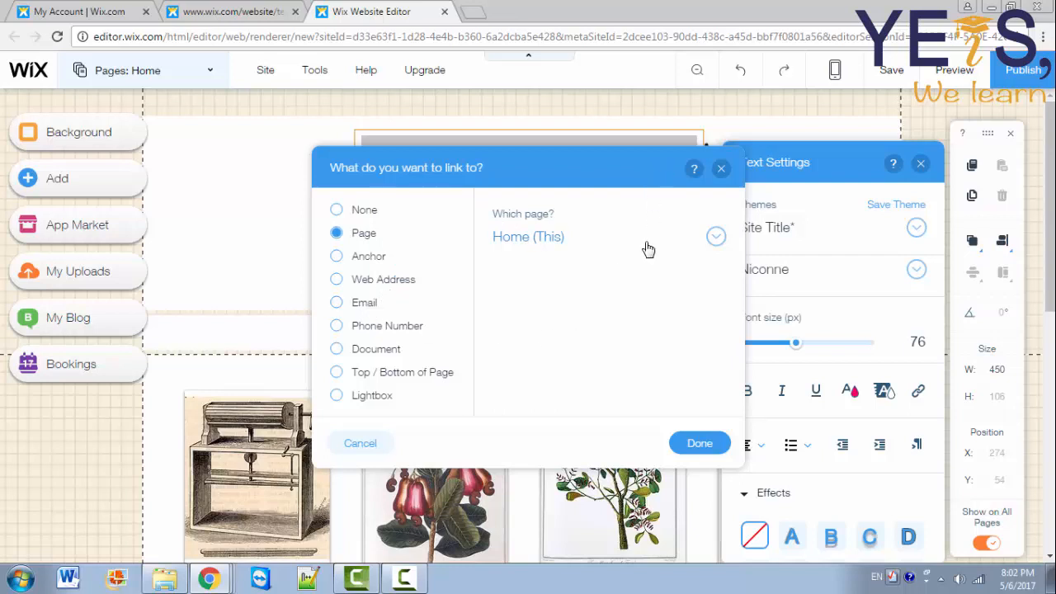
click(700, 444)
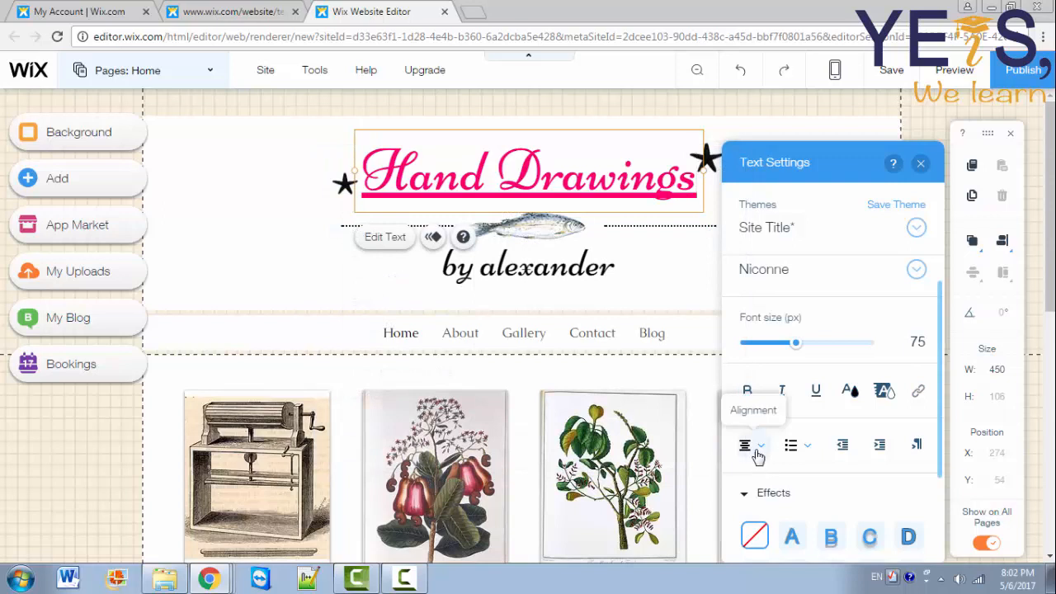
Step: Give the whole title the G shadow effect and remove its underline, keeping alignment unchanged
click(754, 449)
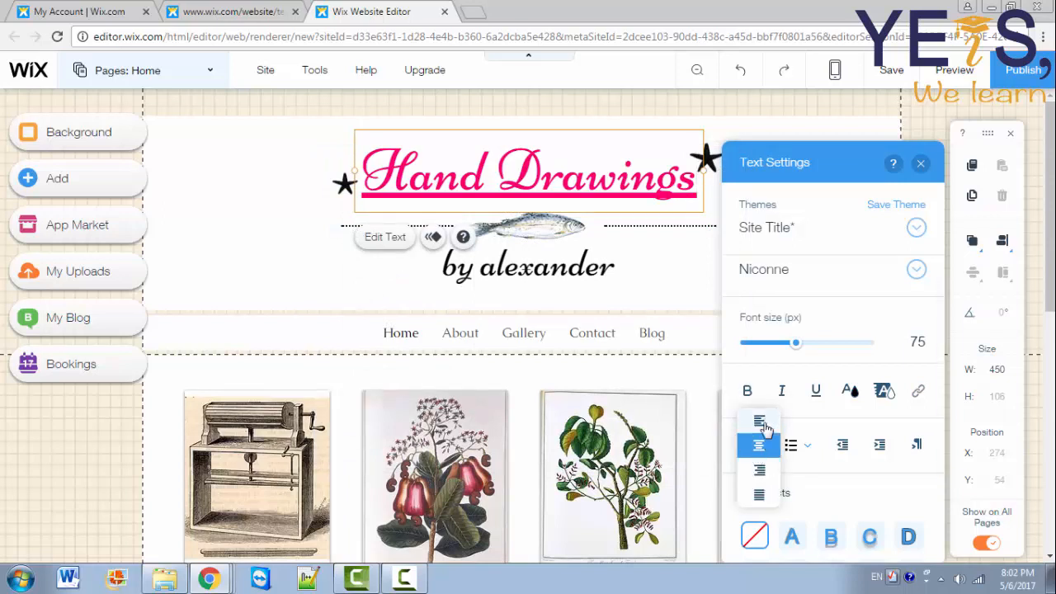
click(809, 457)
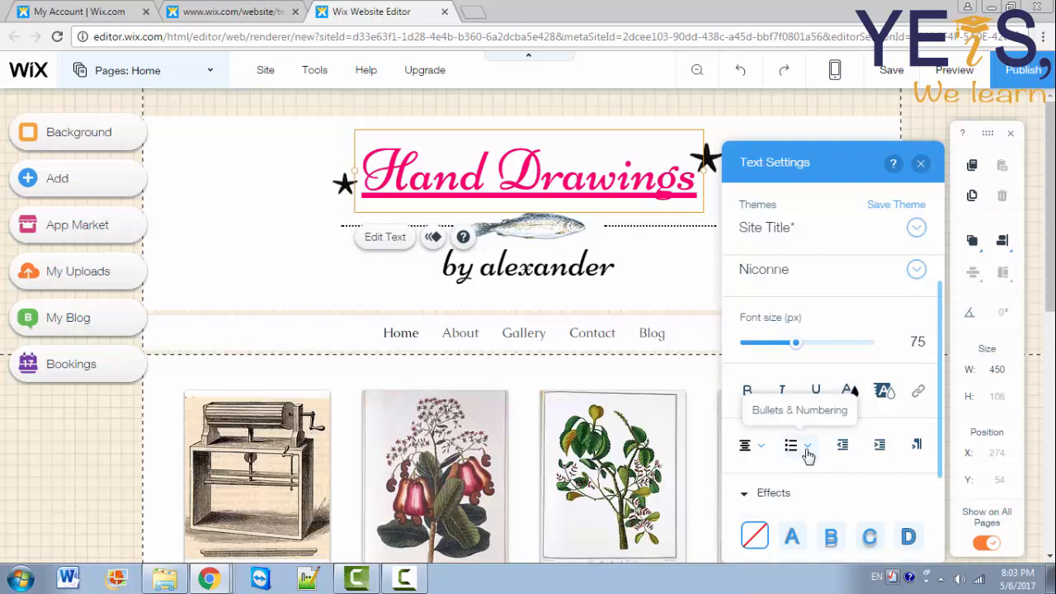
scroll(809, 457, down, 3)
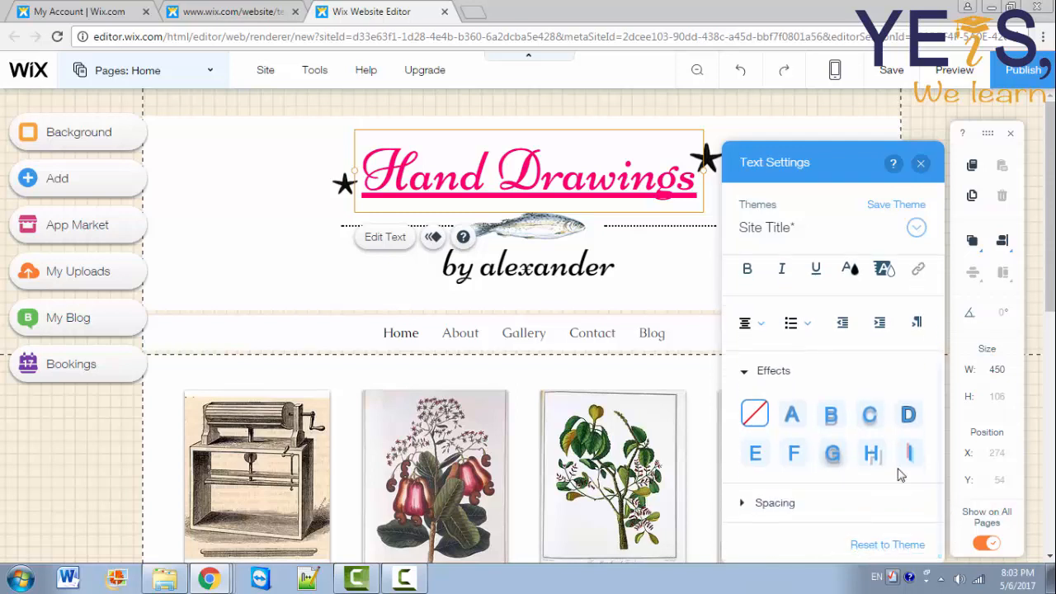
click(832, 459)
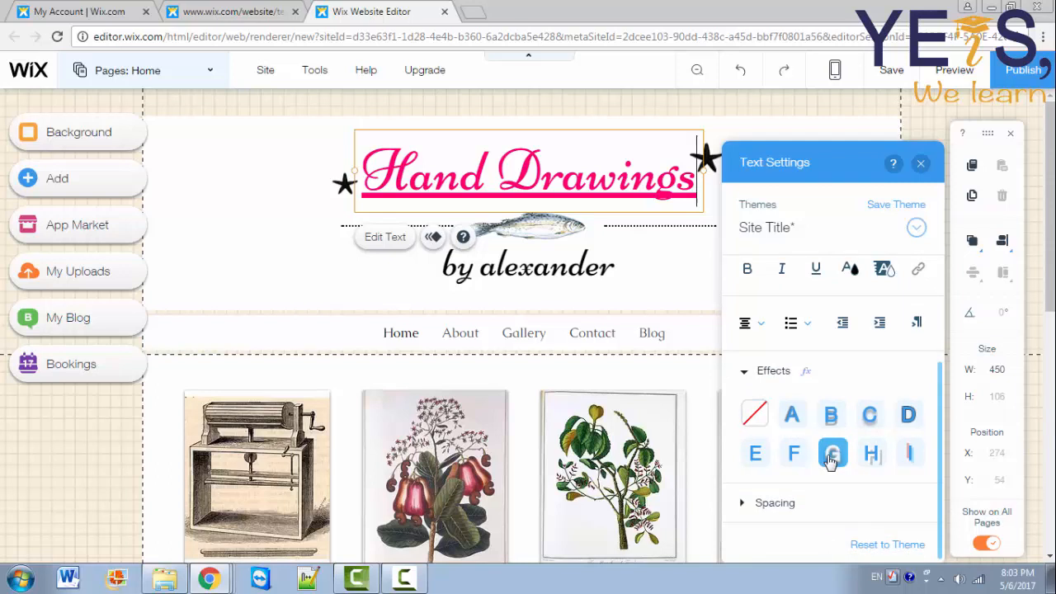
triple_click(623, 171)
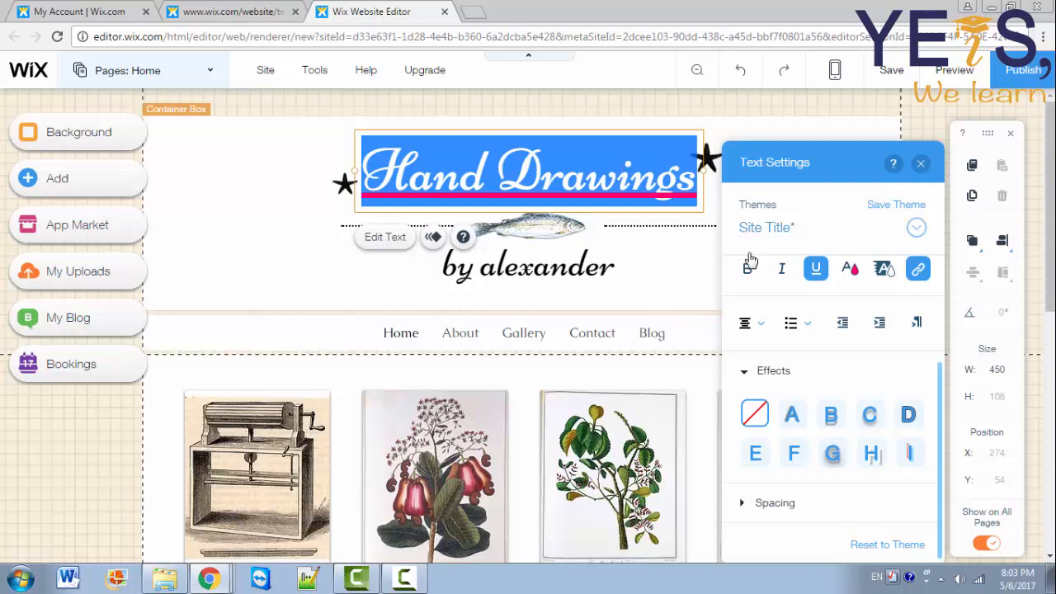
click(847, 464)
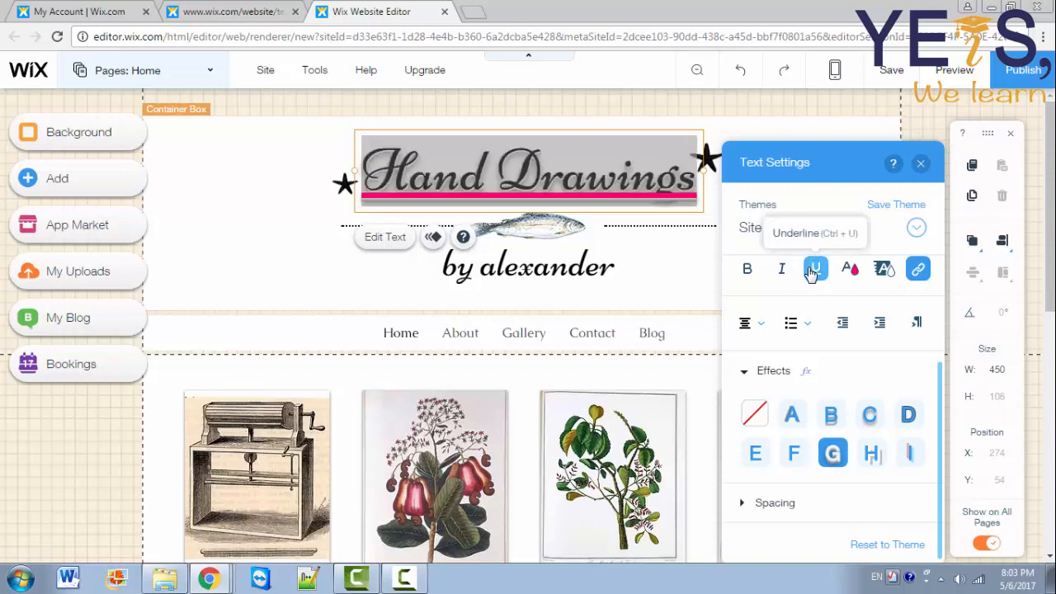
click(815, 267)
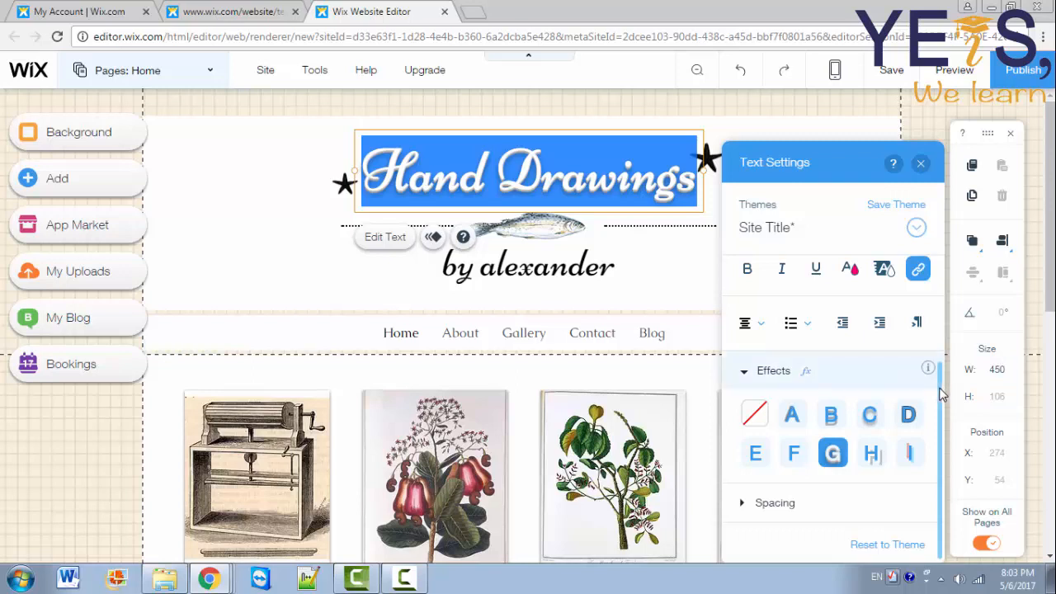
drag(940, 389, 942, 424)
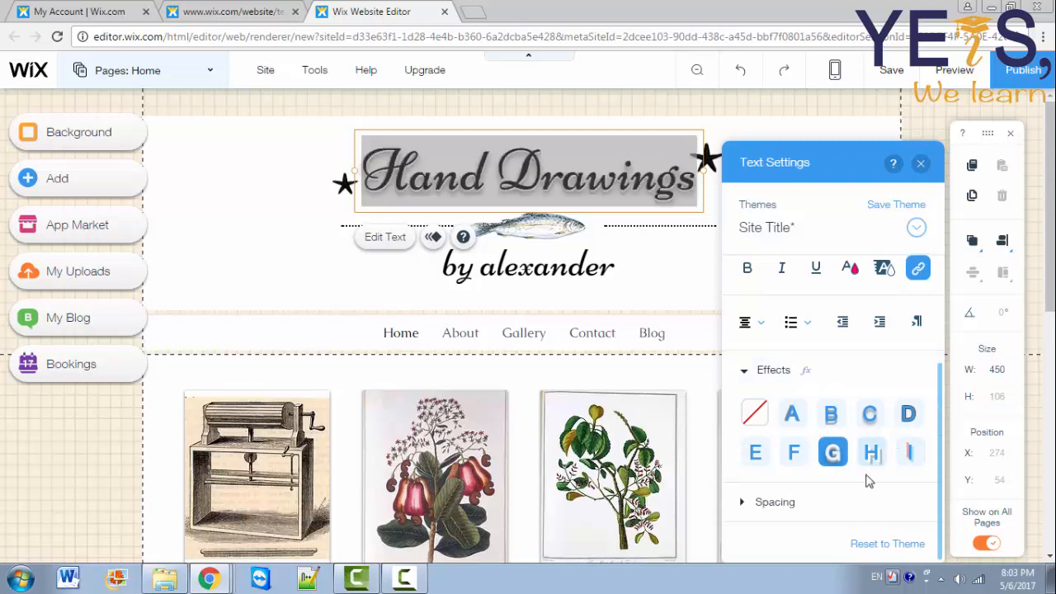
Step: Try wider and tighter character spacing on the title, then reset it to 0
click(836, 505)
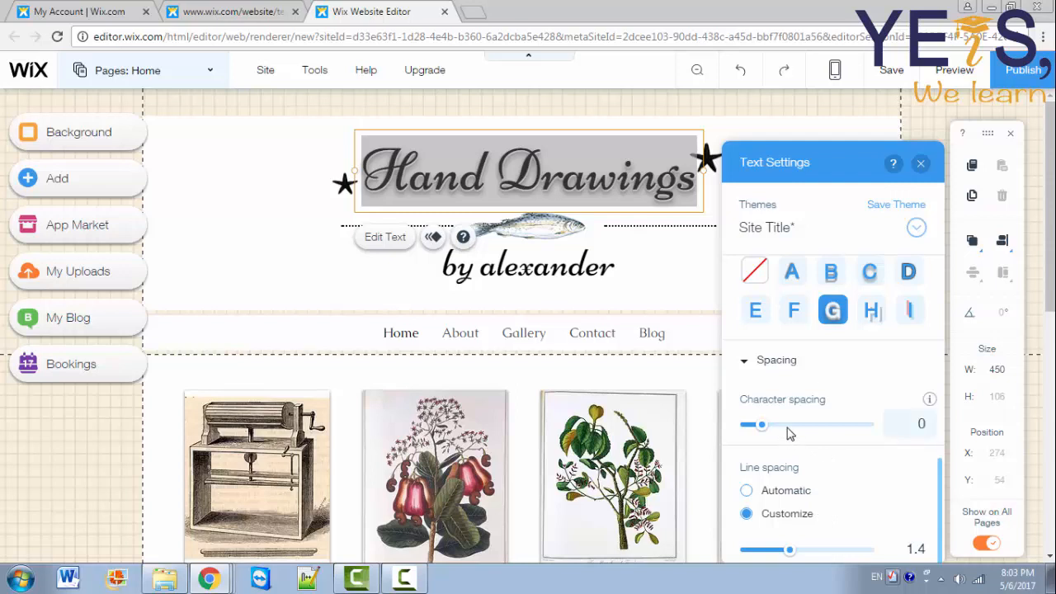
drag(793, 431, 771, 436)
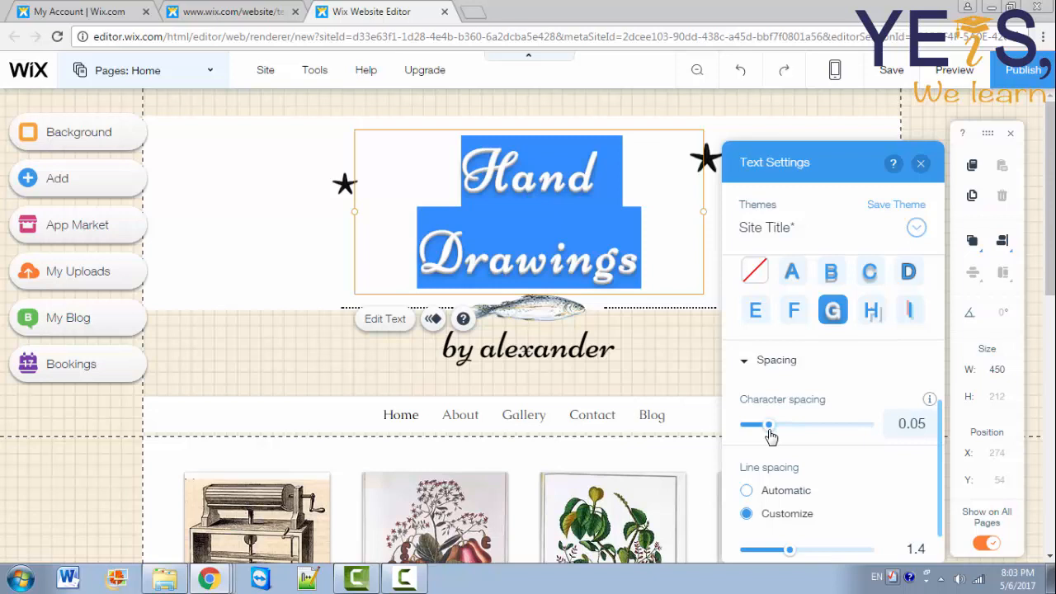
drag(770, 436, 753, 433)
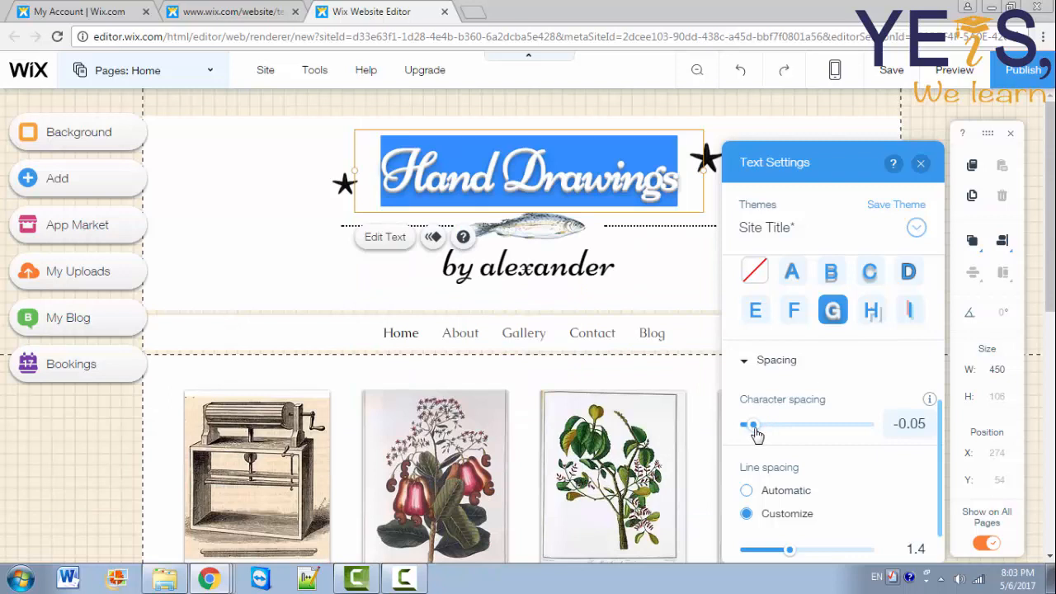
click(898, 424)
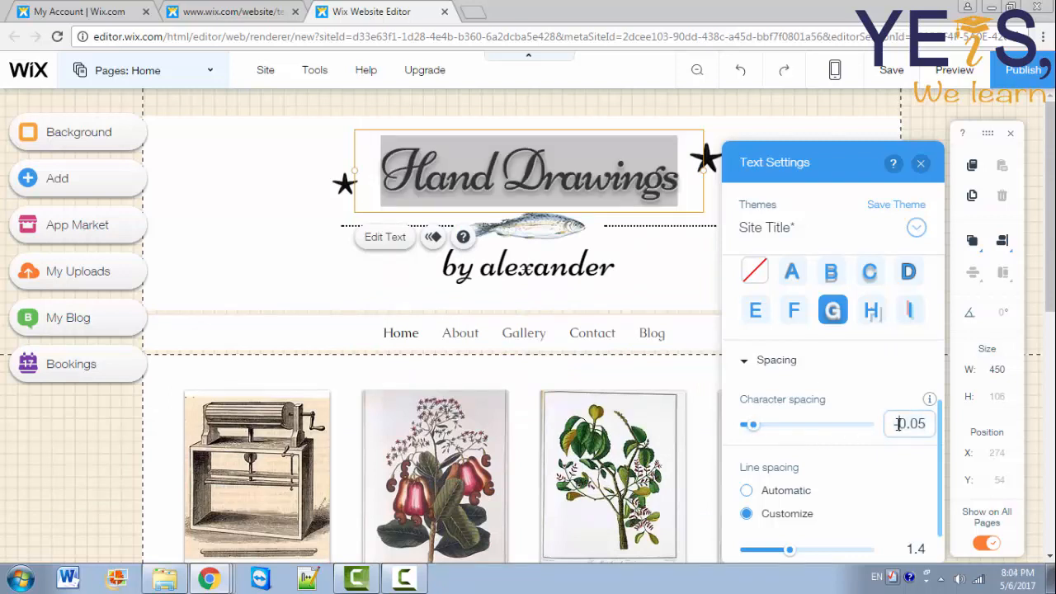
key(BackSpace)
key(BackSpace)
key(BackSpace)
key(Return)
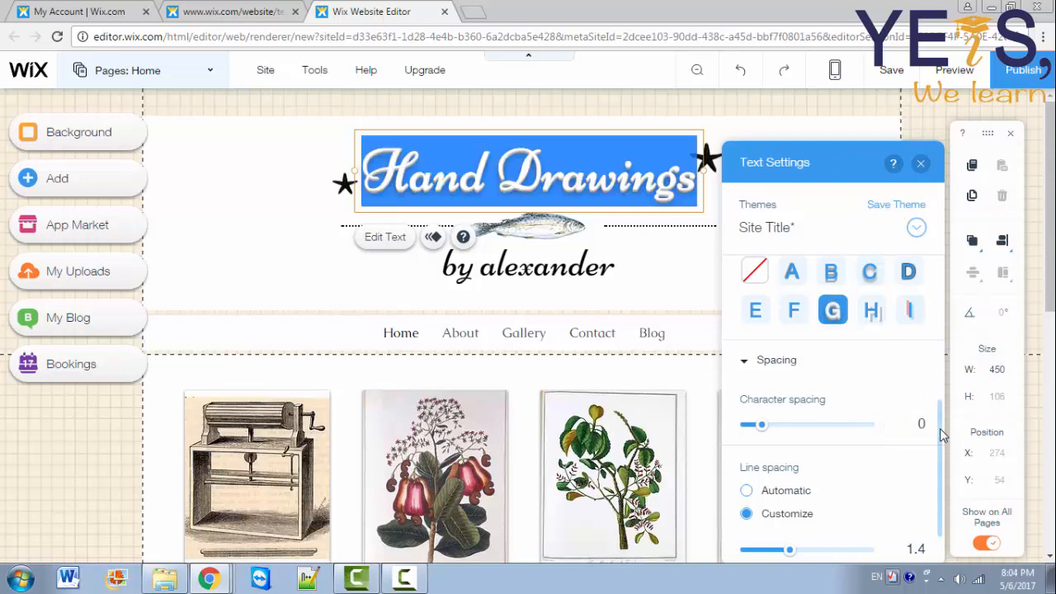
drag(939, 429, 943, 464)
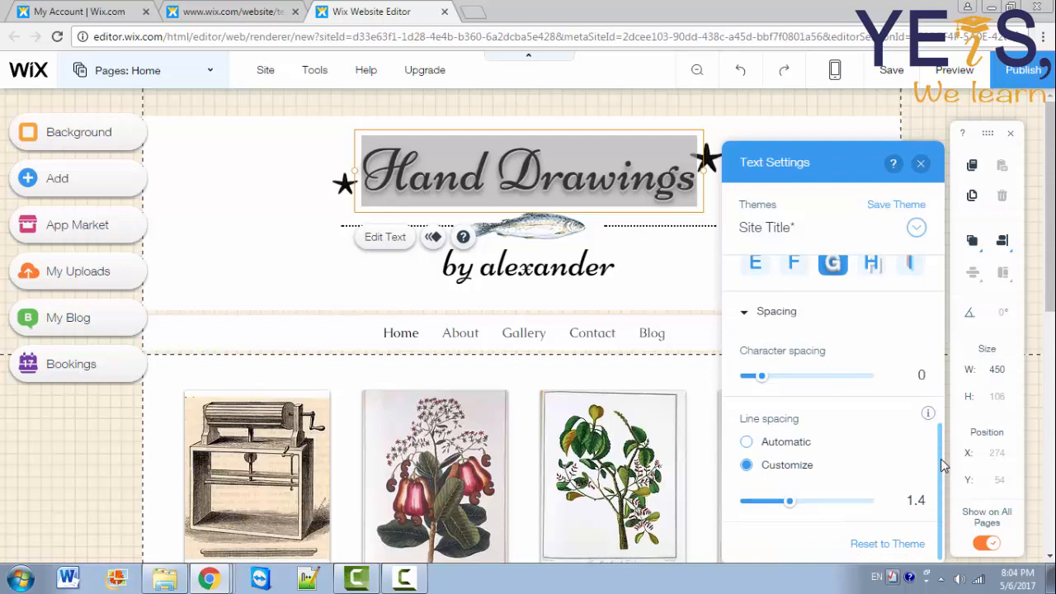
Step: Try line spacing of 1.8, restore the original value, and close Text Settings
click(811, 503)
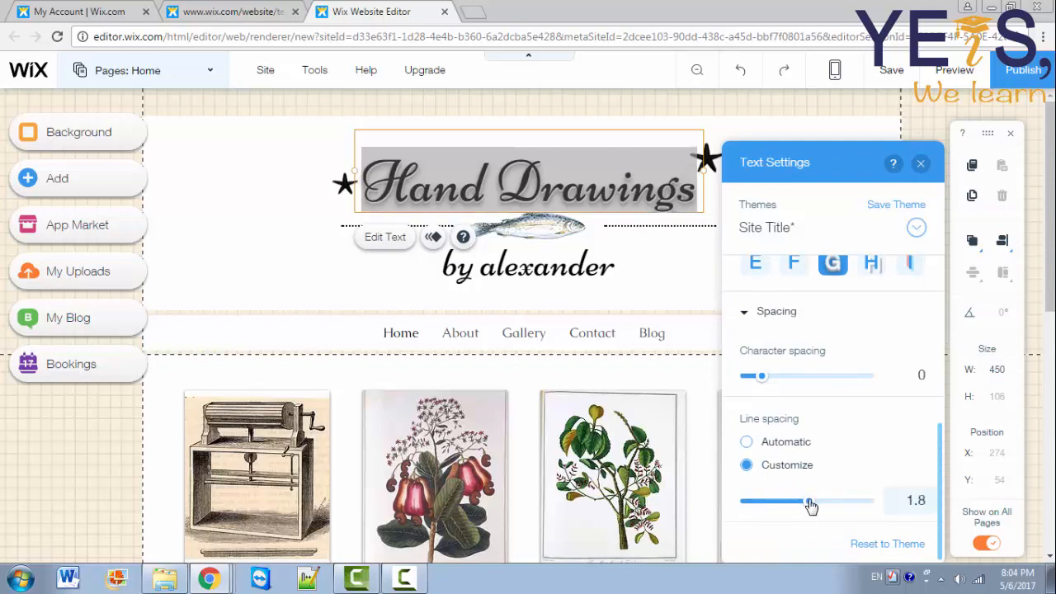
click(792, 502)
drag(939, 512, 930, 349)
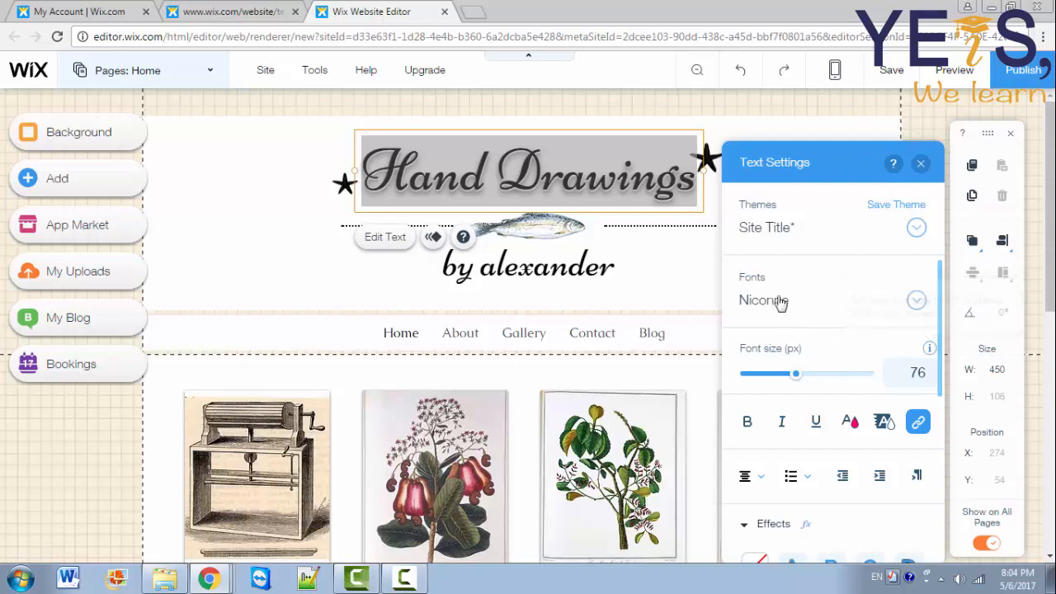
mouse_move(918, 284)
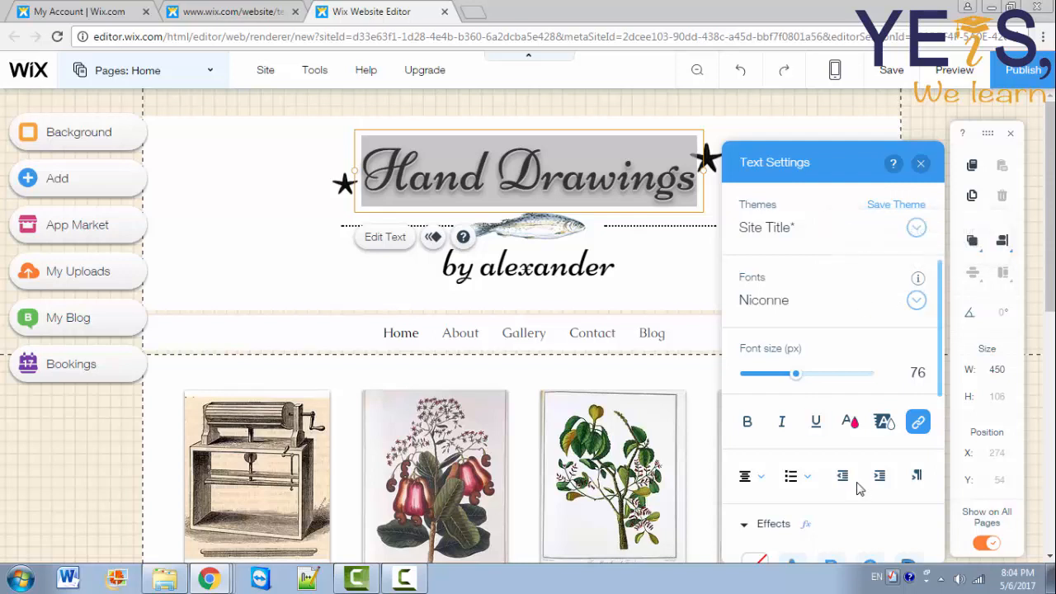
click(923, 165)
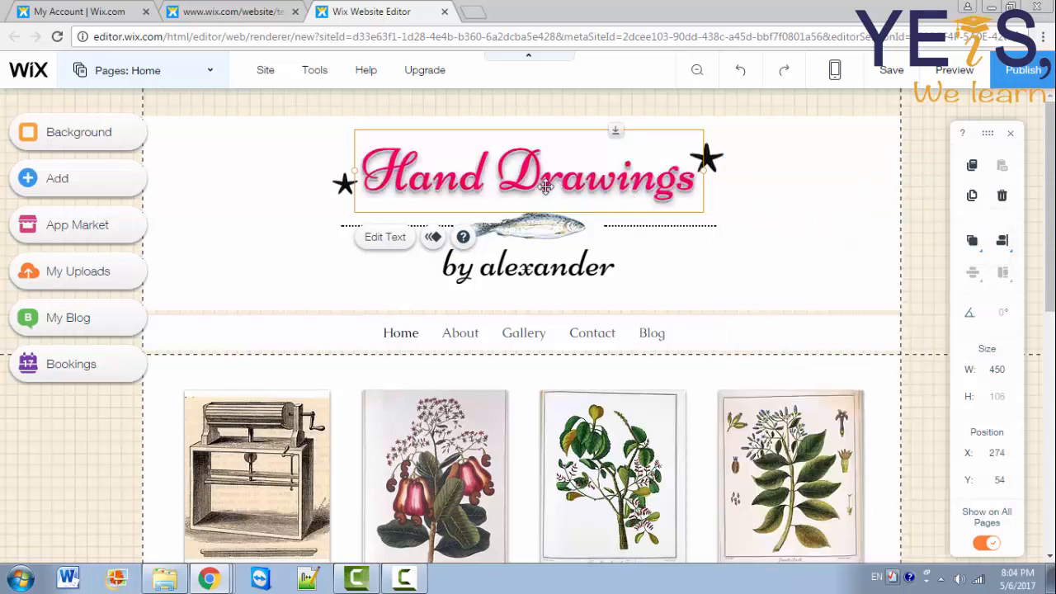
Step: Give the title an Expand-In animation with a 1.2 s duration and 0 delay
click(434, 239)
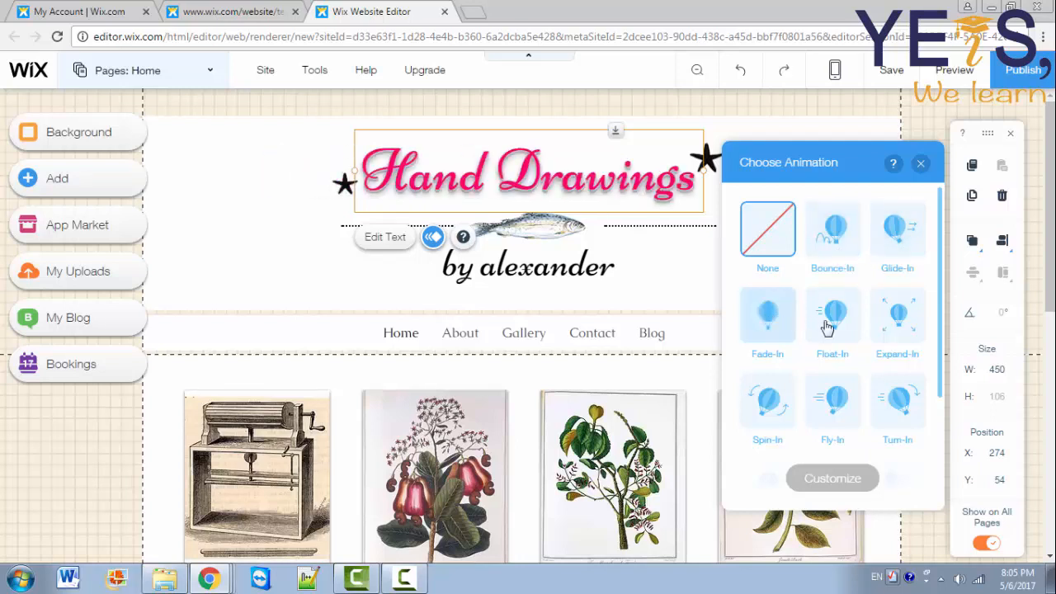
click(891, 331)
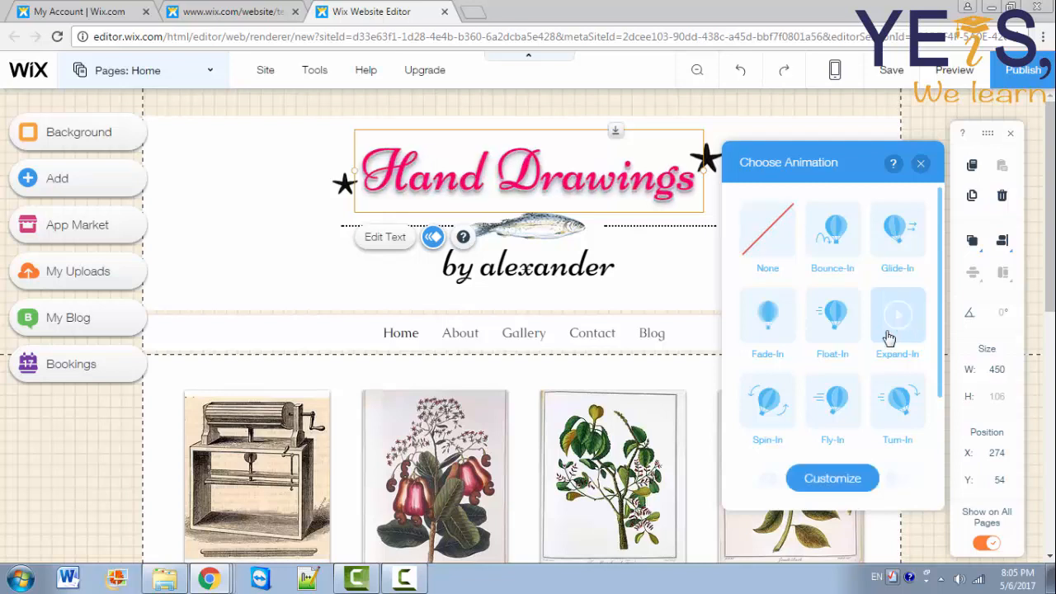
click(828, 480)
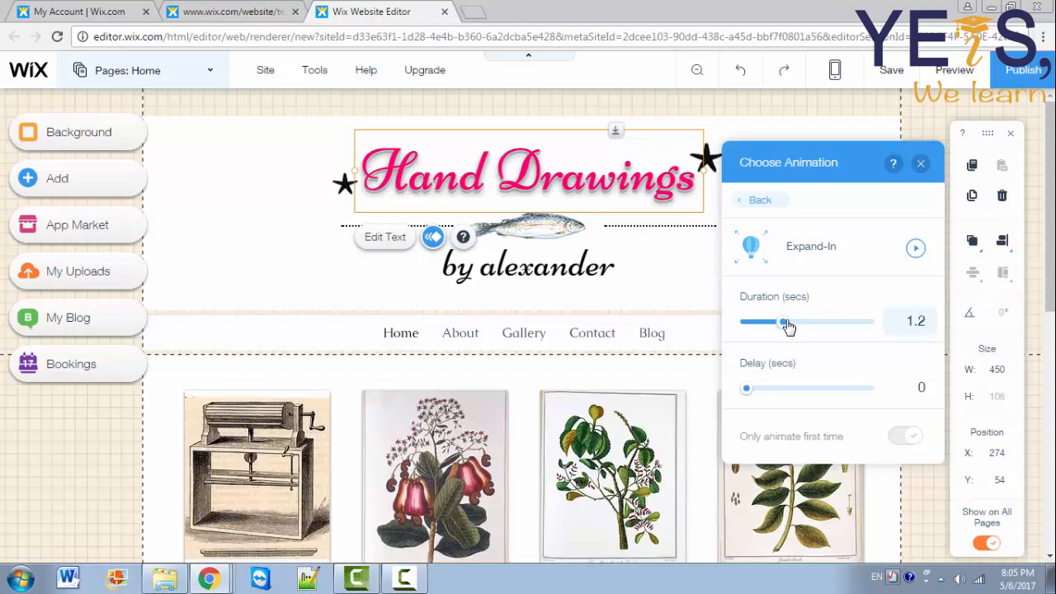
drag(787, 325, 794, 326)
mouse_move(794, 326)
mouse_down()
mouse_move(772, 329)
mouse_move(784, 335)
mouse_up()
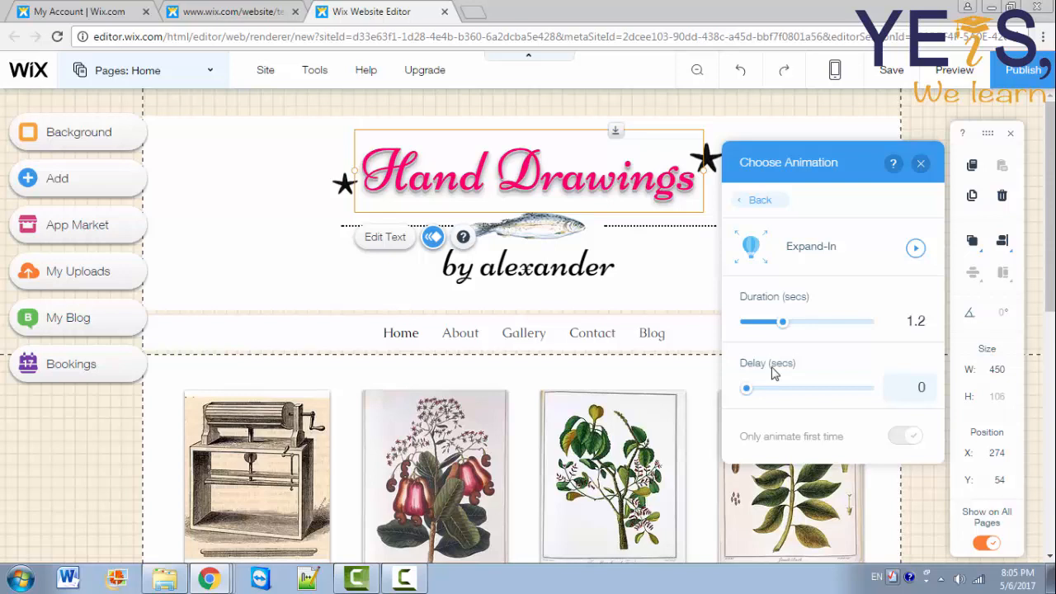
click(764, 389)
drag(766, 394, 742, 391)
key(Escape)
Step: Select the fish image under the title and browse social, free and Bigstock image sources
click(542, 233)
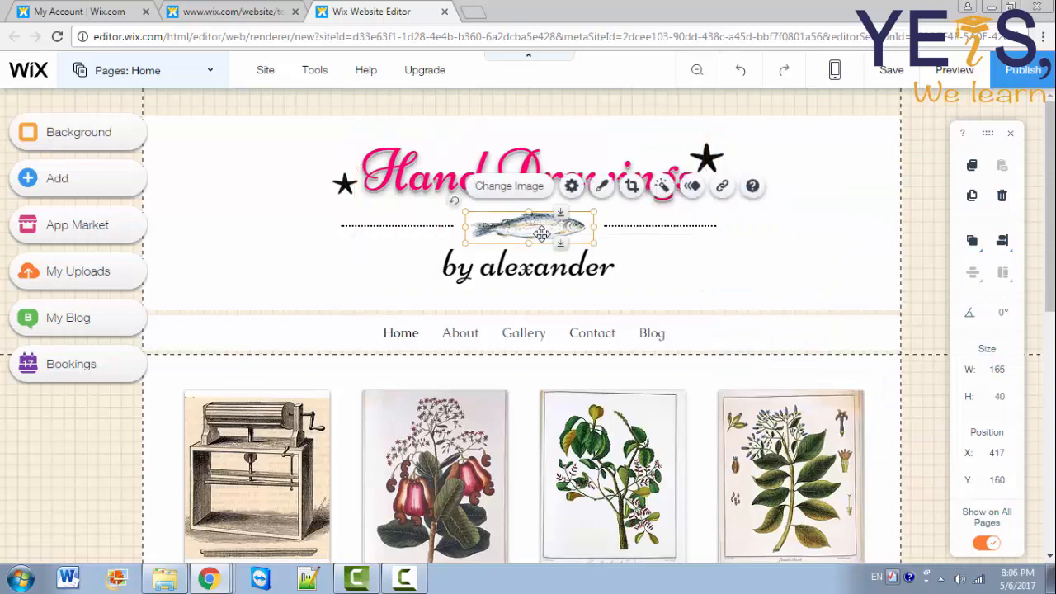
click(504, 195)
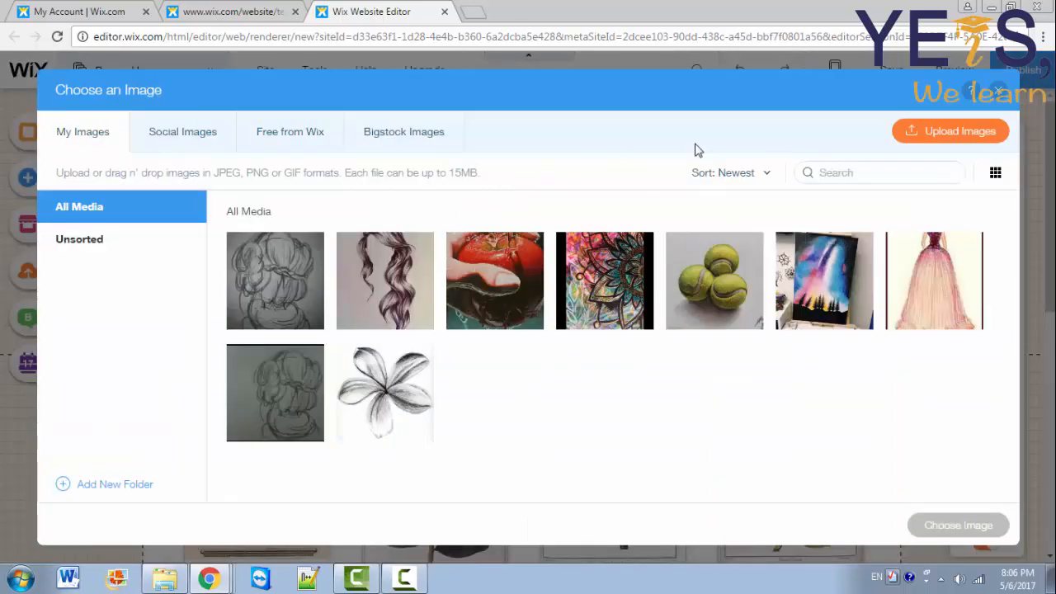
click(207, 146)
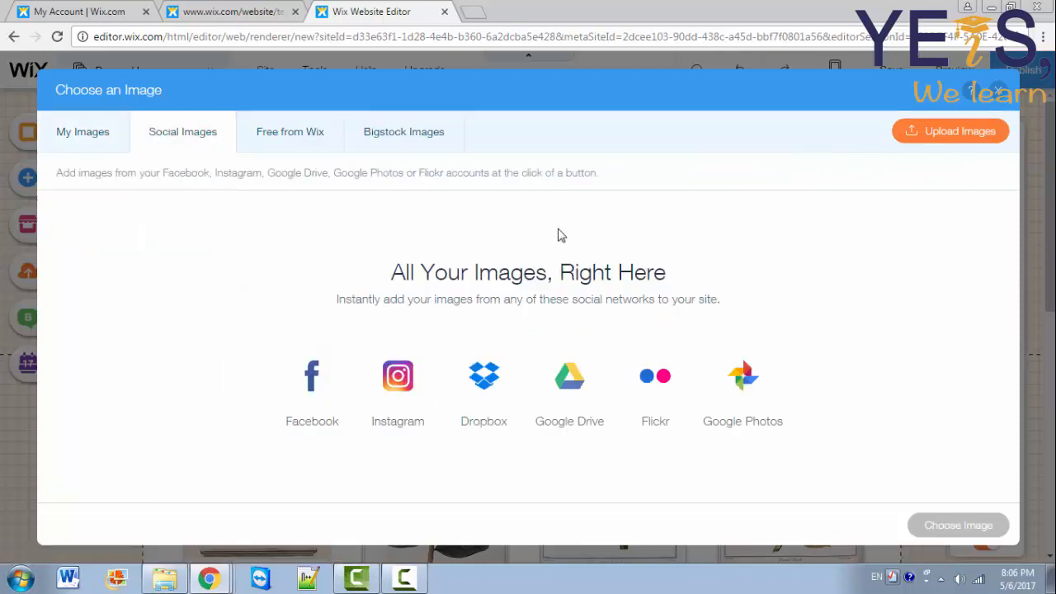
click(295, 155)
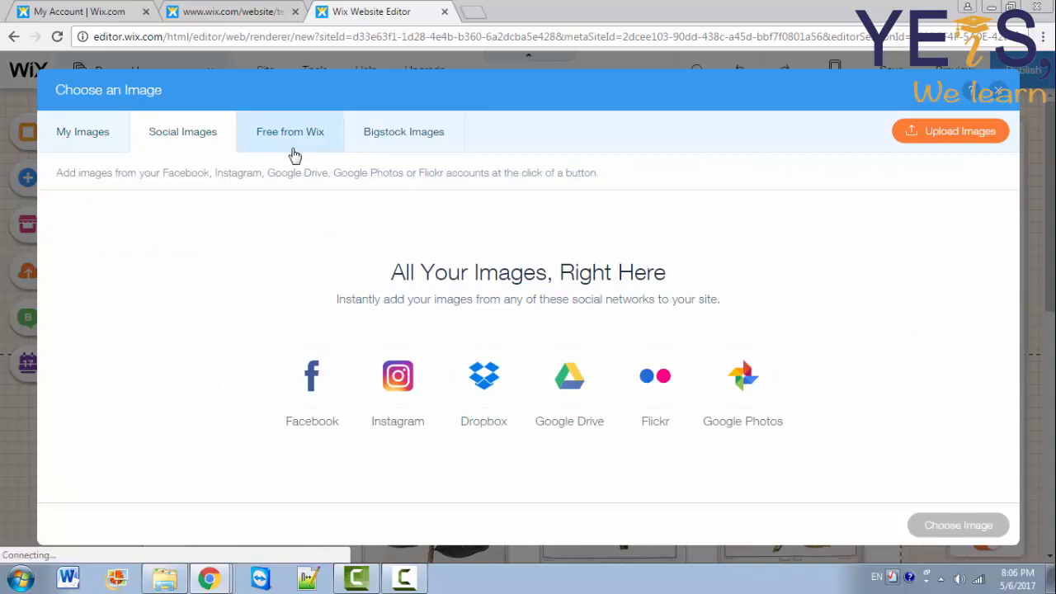
click(410, 134)
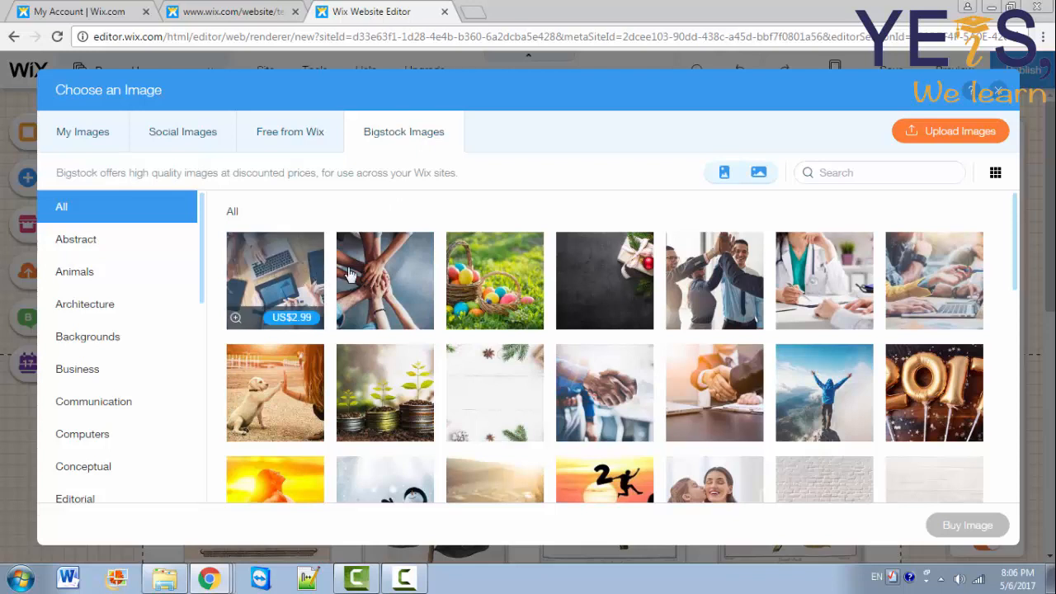
click(334, 135)
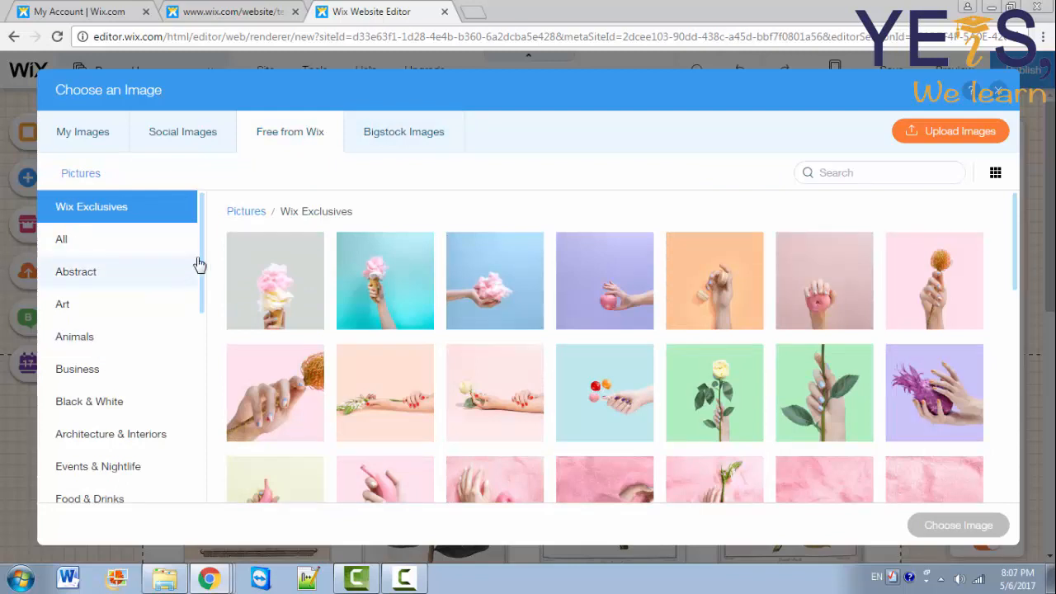
drag(202, 266, 193, 302)
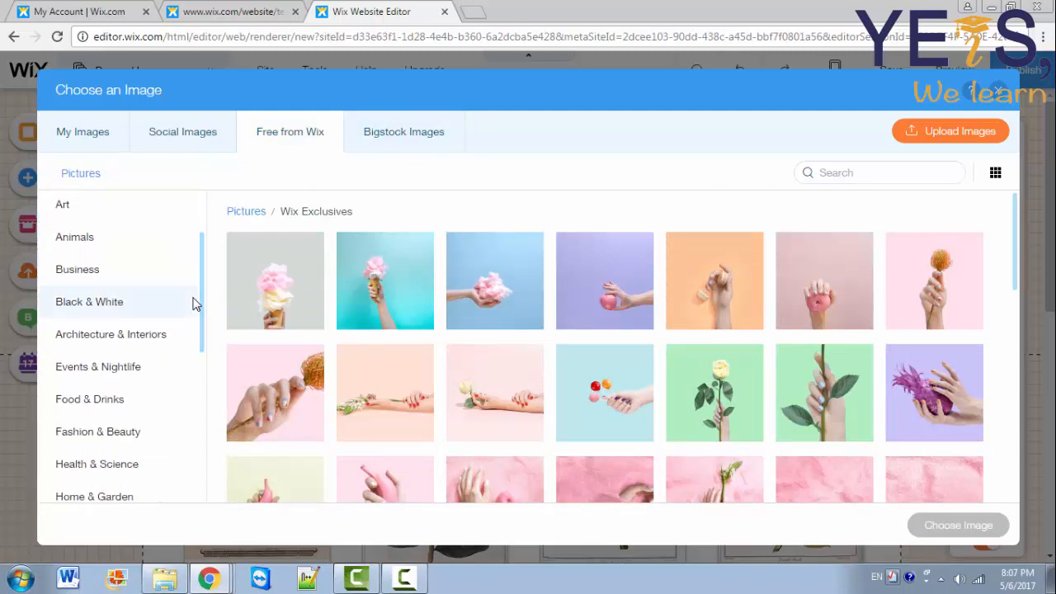
Step: Replace it with the free Wix photo of hands drawing with a yellow pencil
click(84, 240)
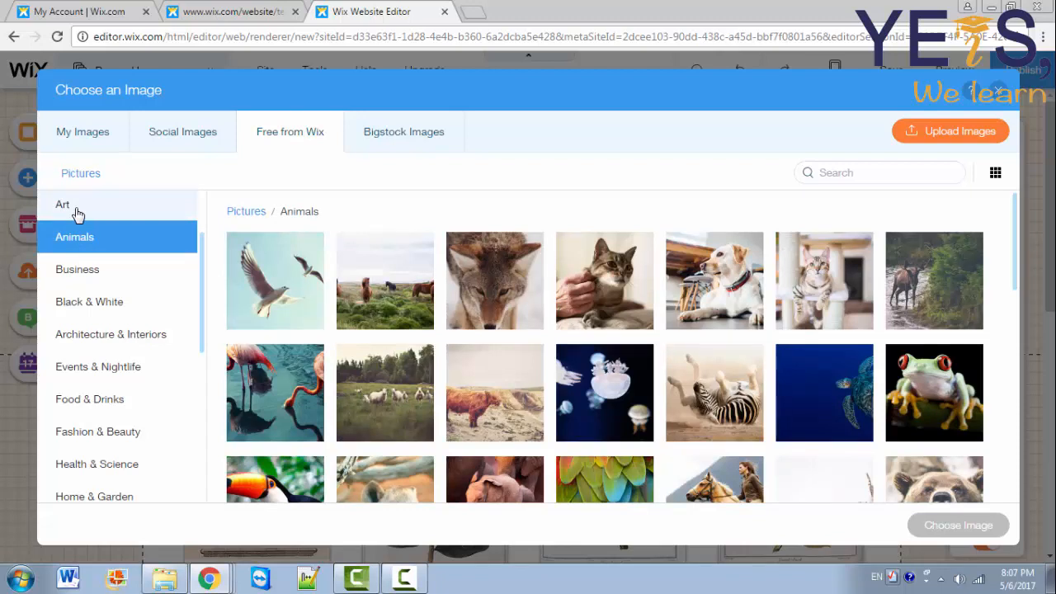
click(78, 214)
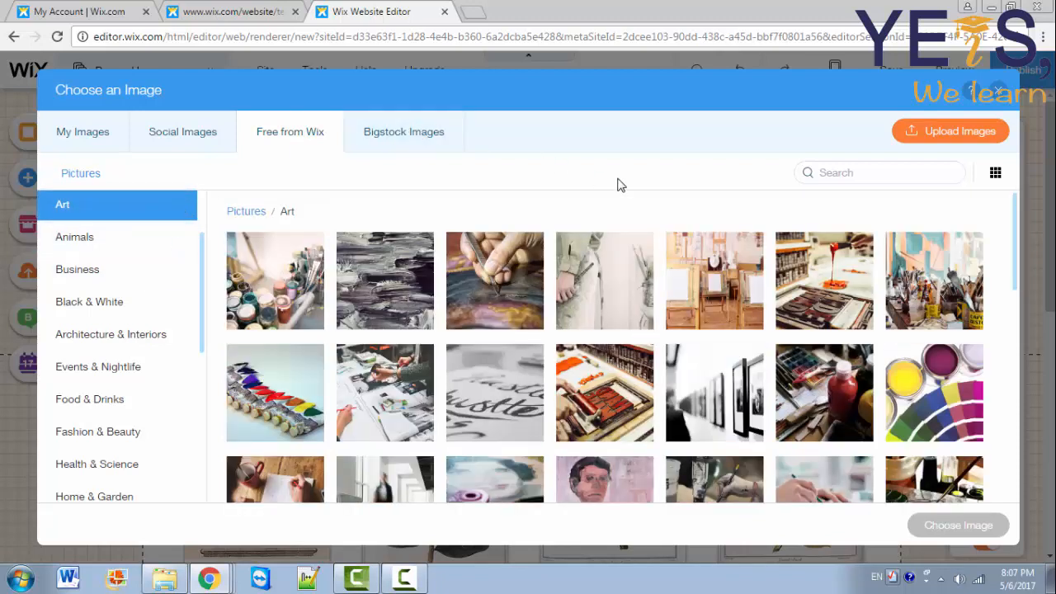
click(825, 178)
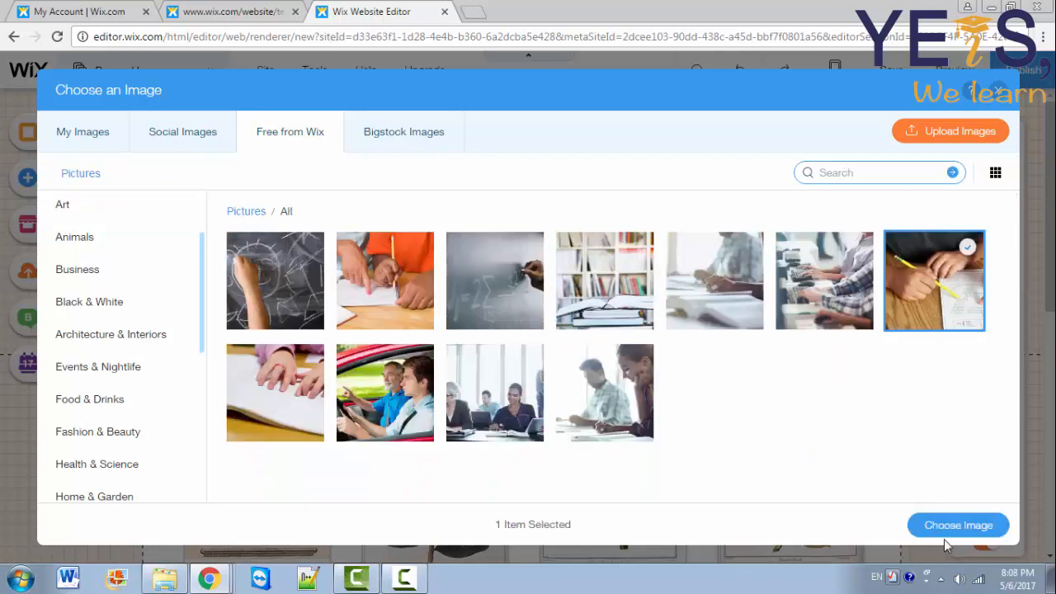
click(948, 533)
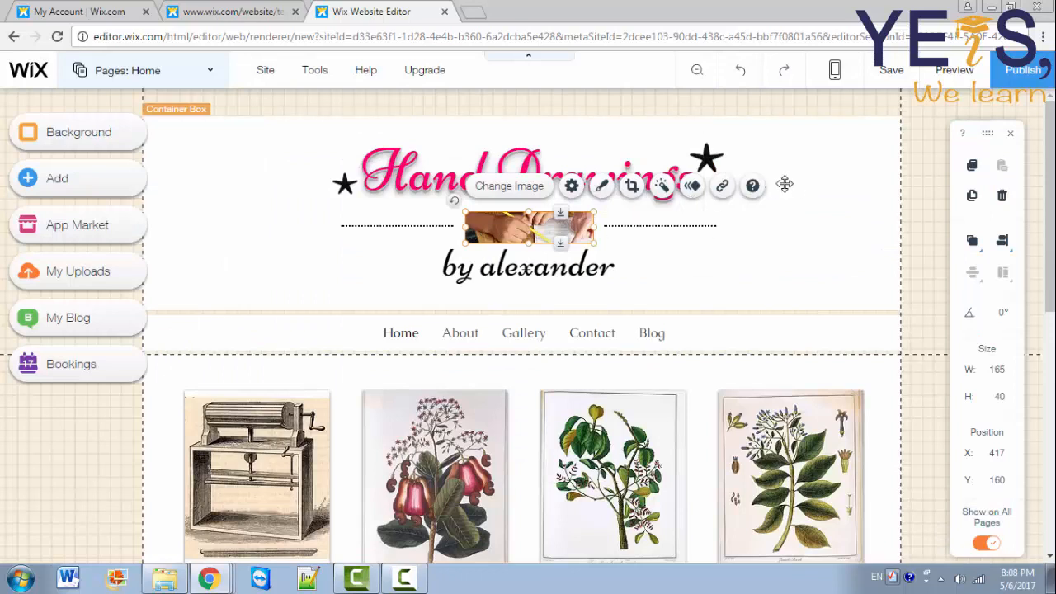
Step: Save the site under a free Wix.com domain address ending in 'ayaaa'
click(893, 71)
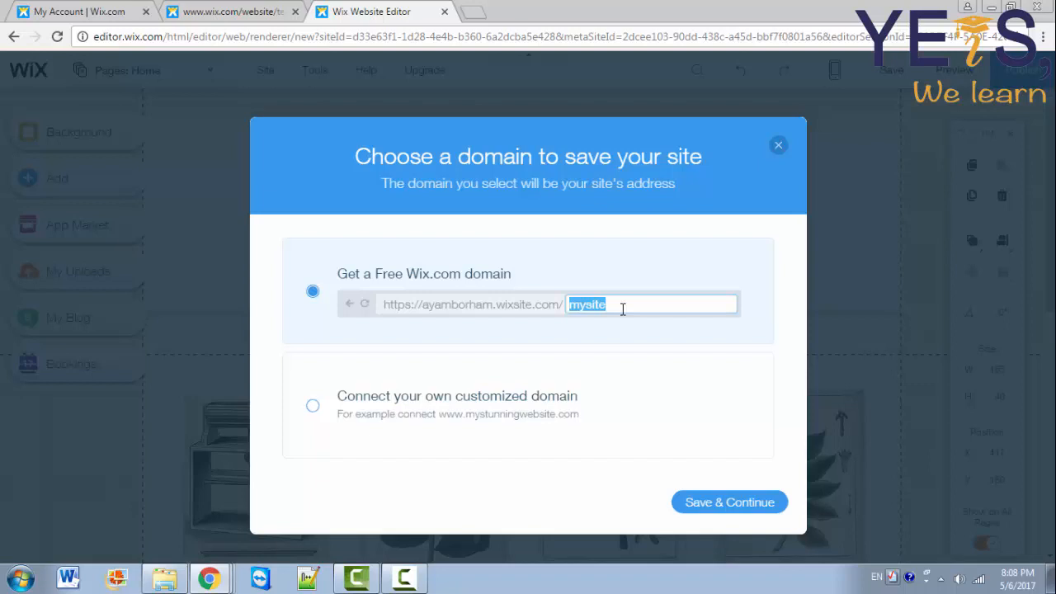
text(aa)
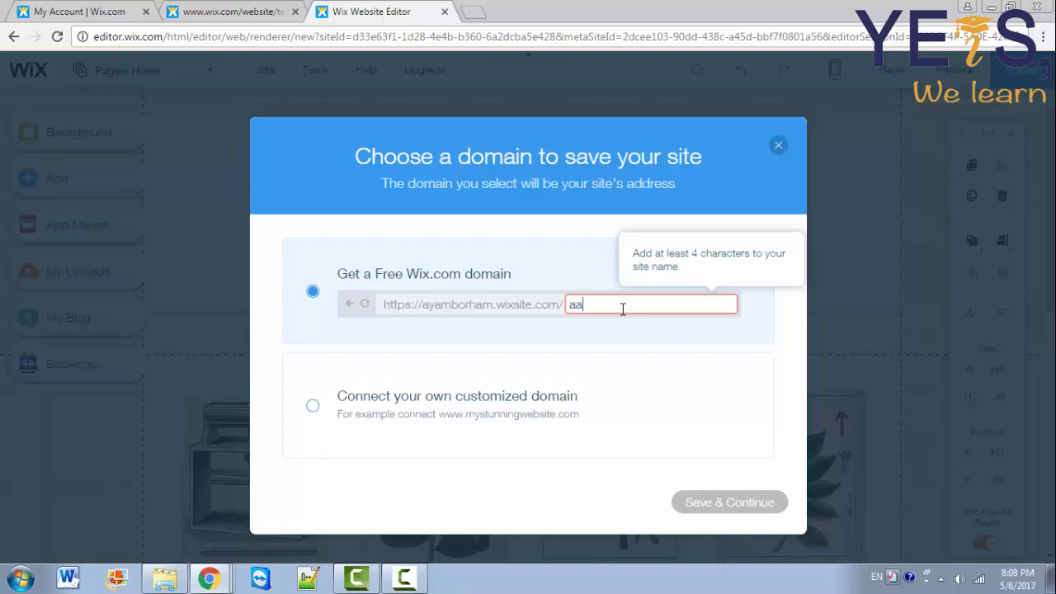
text(yaaa)
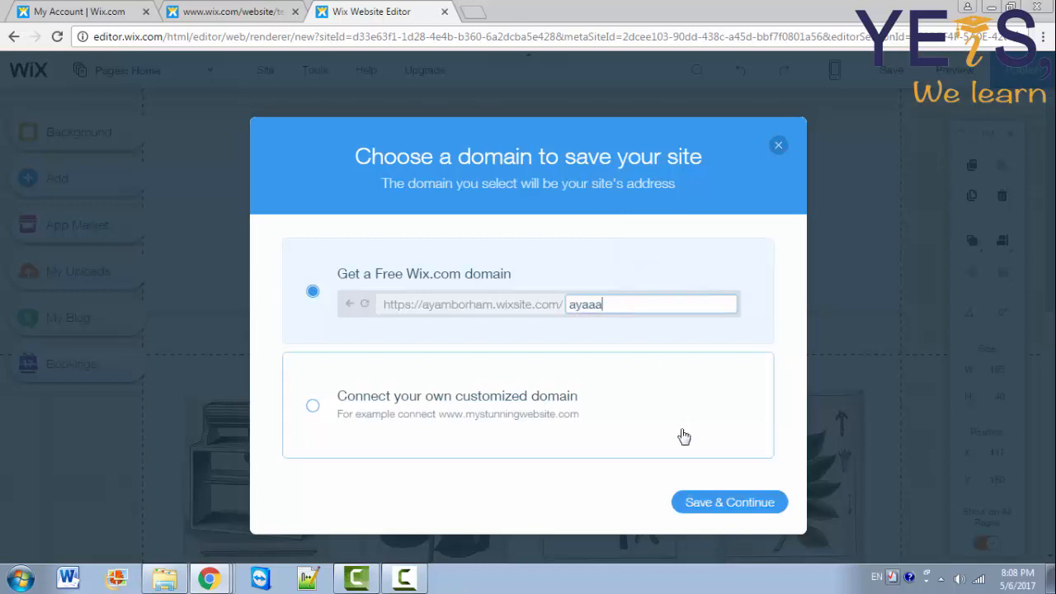
click(704, 501)
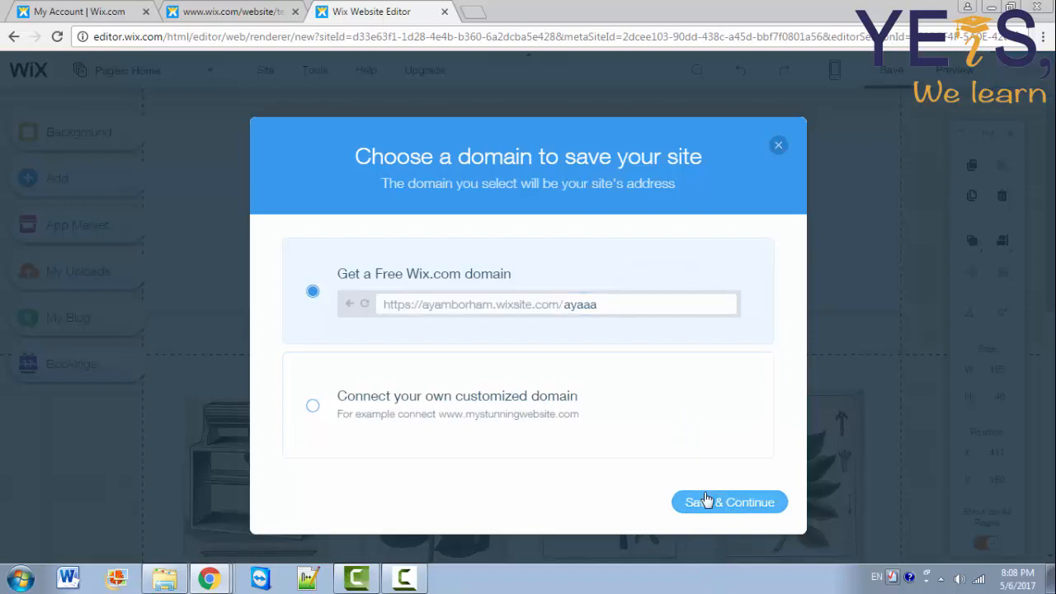
click(759, 495)
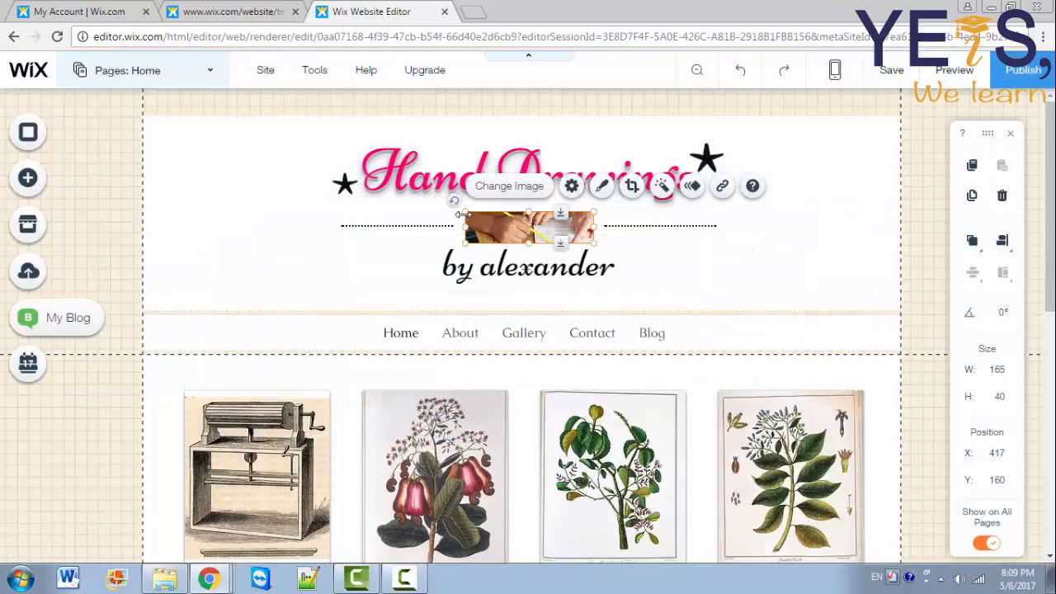
Step: Widen the Hand Drawings title box and the pencil photo slightly
drag(454, 203, 459, 201)
click(487, 229)
drag(592, 231, 595, 231)
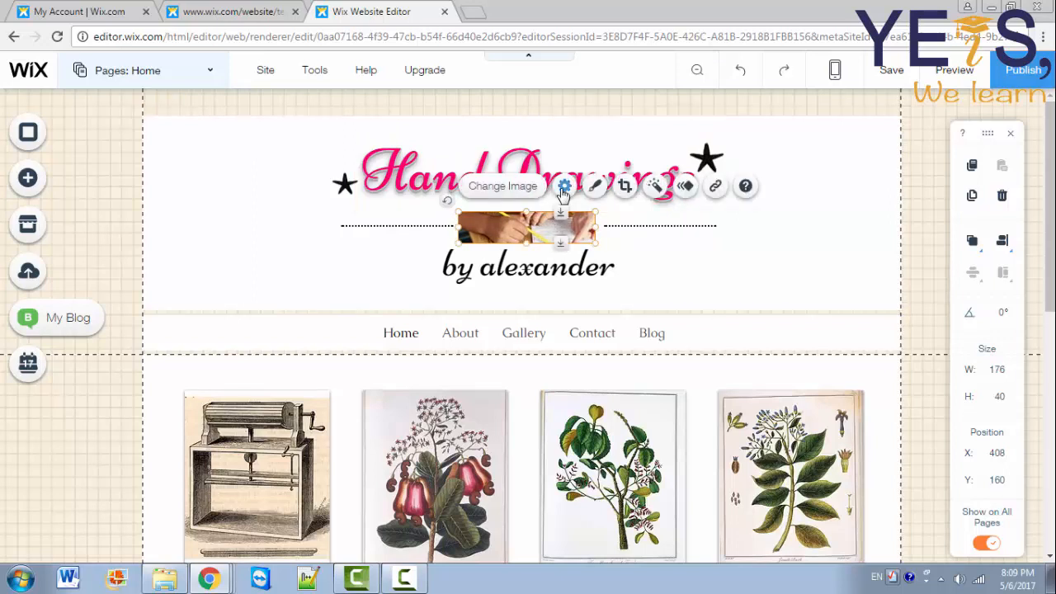
Step: Put the pencil photo in a round frame and apply its crop at 182 × 71
click(564, 185)
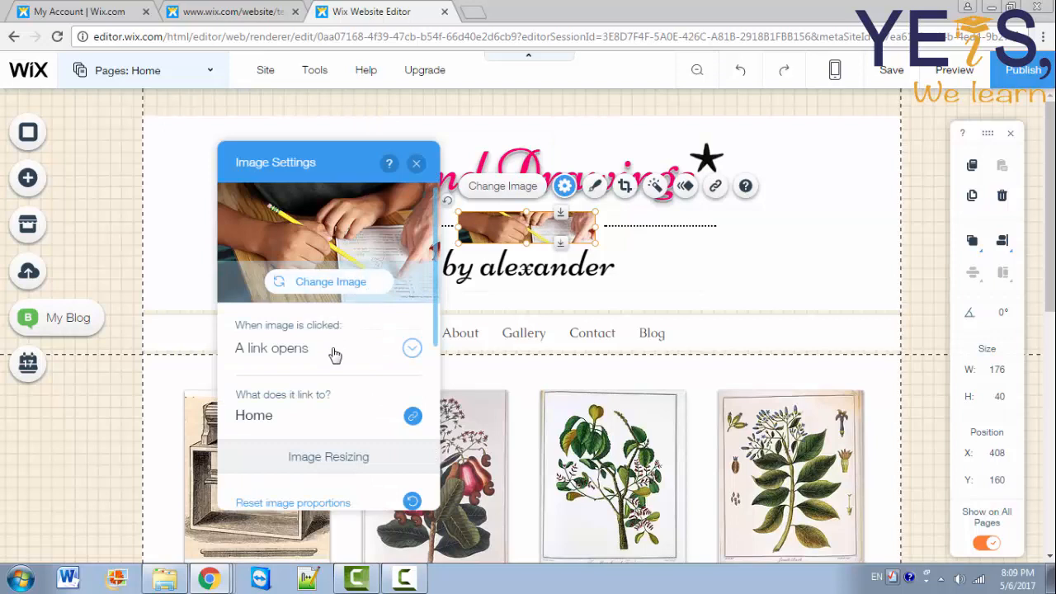
click(406, 351)
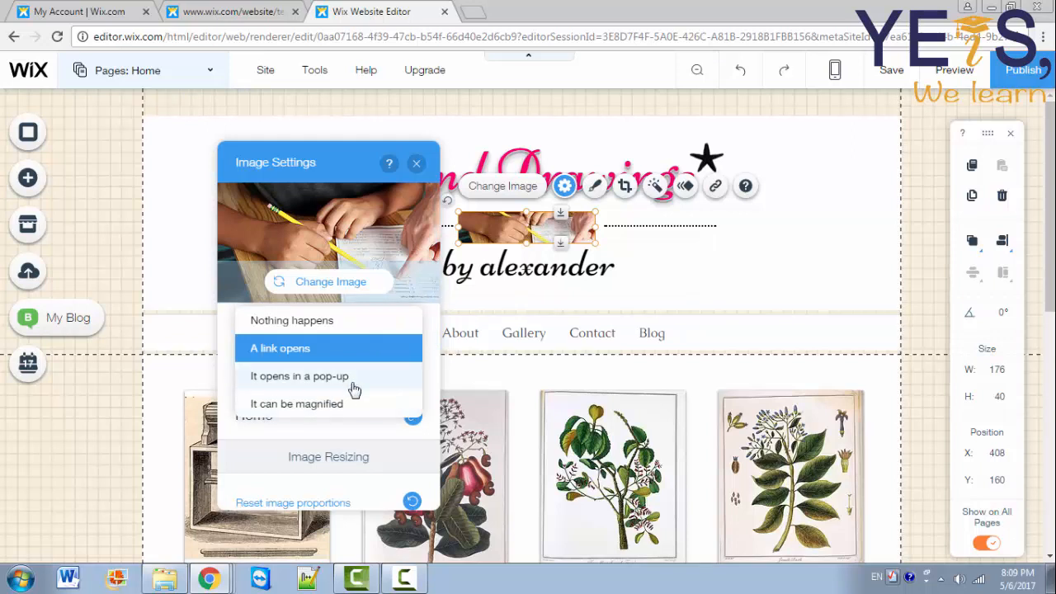
scroll(437, 438, down, 4)
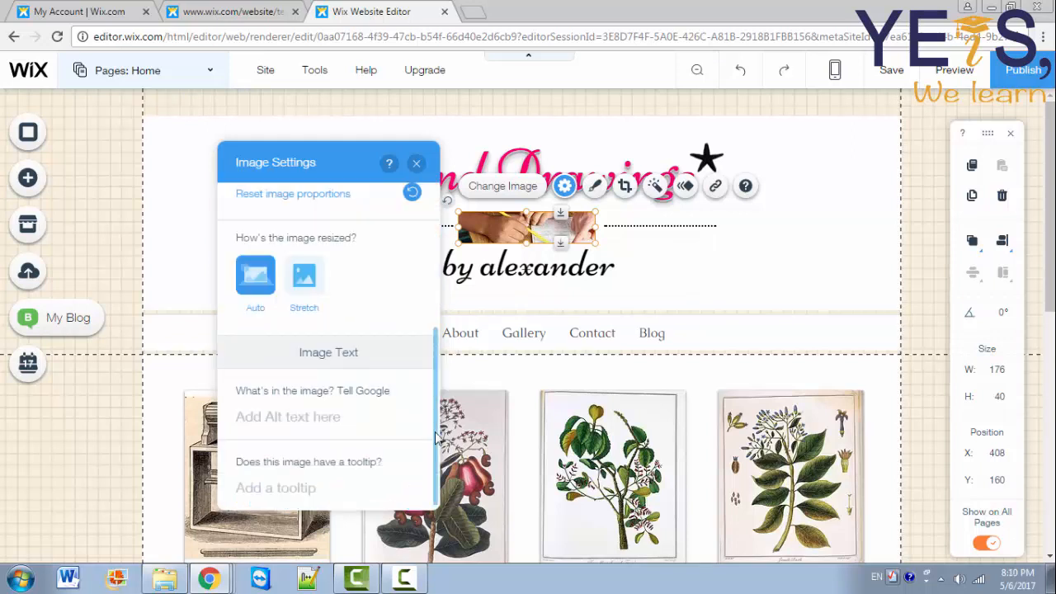
click(595, 196)
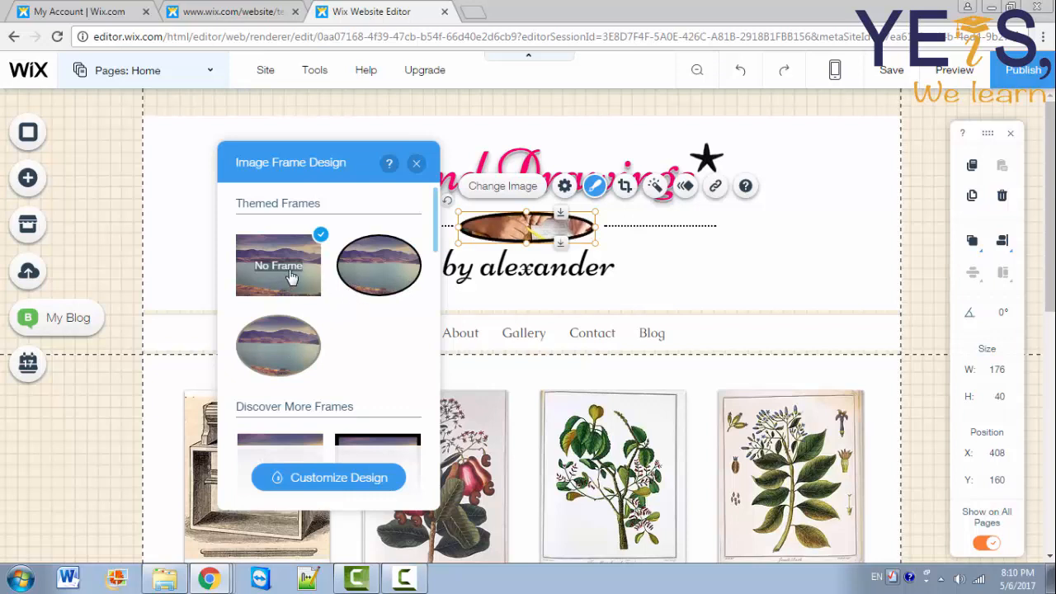
drag(437, 238, 445, 302)
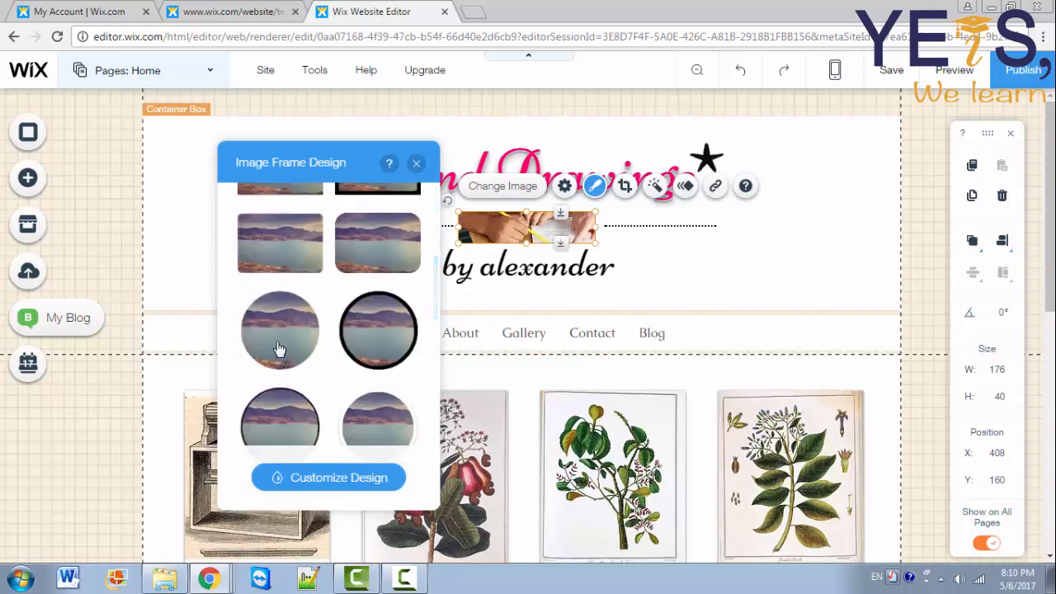
click(278, 351)
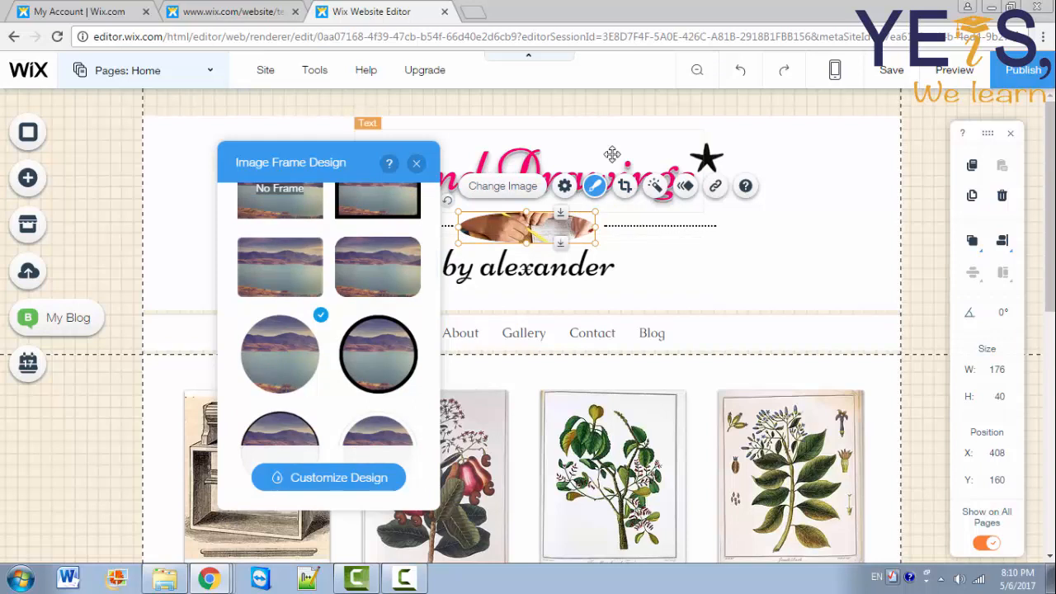
key(Escape)
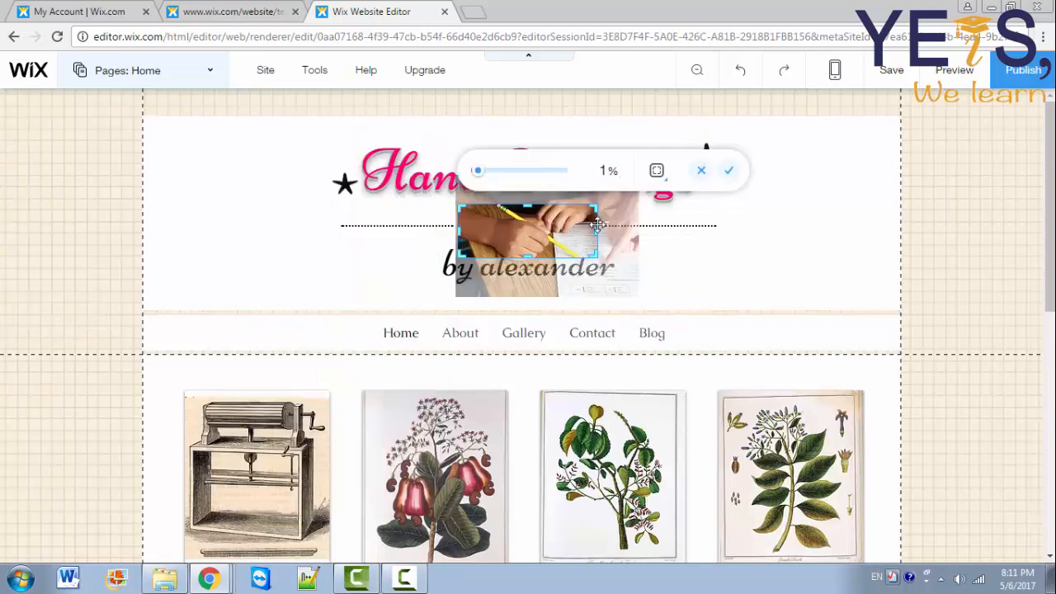
click(730, 180)
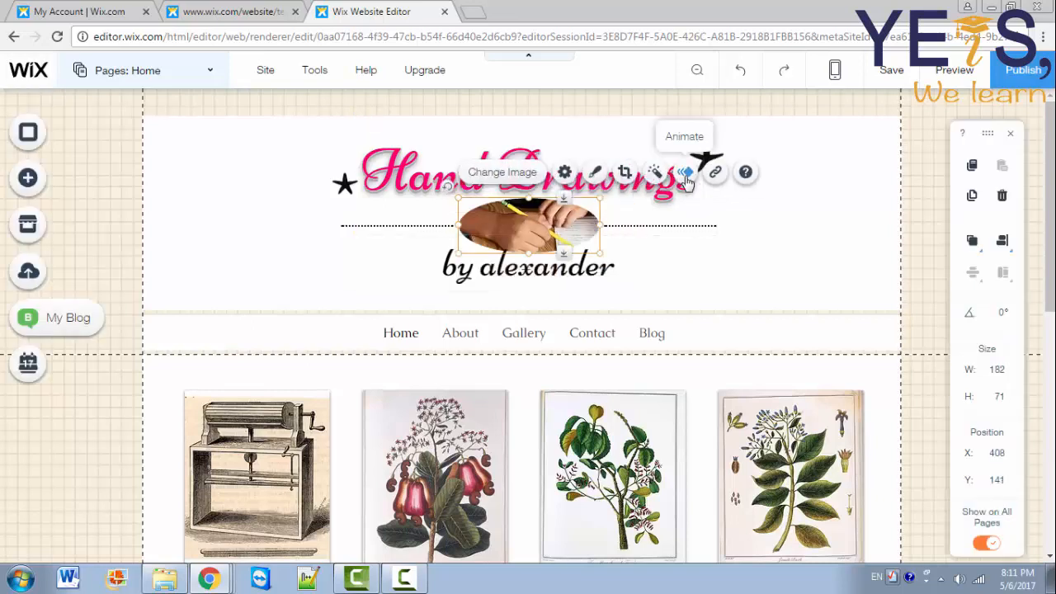
Step: Give the pencil photo a Fade-In animation, leaving its colour filters unchanged
click(686, 173)
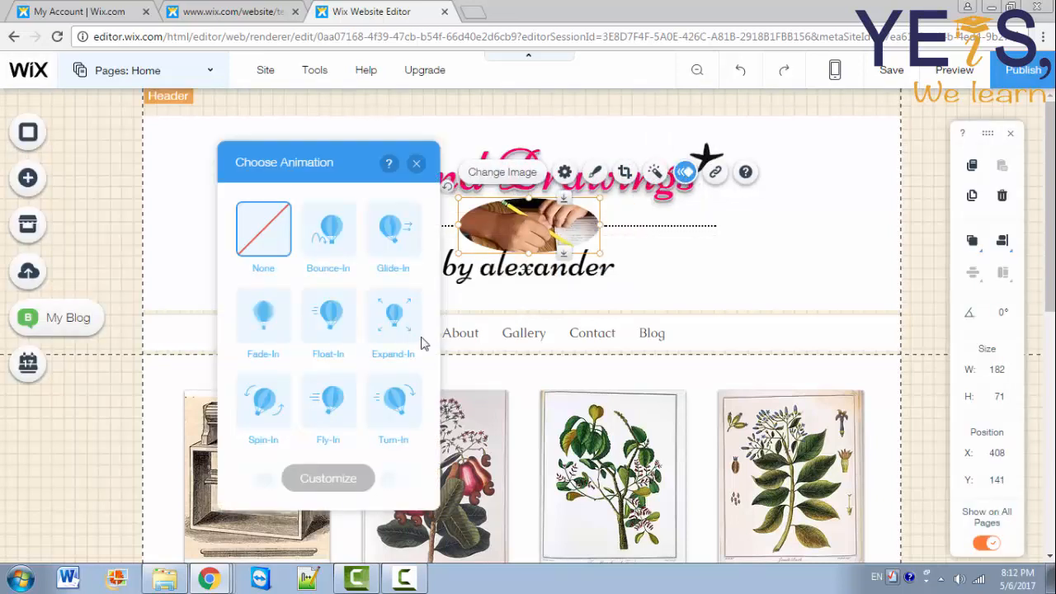
click(264, 322)
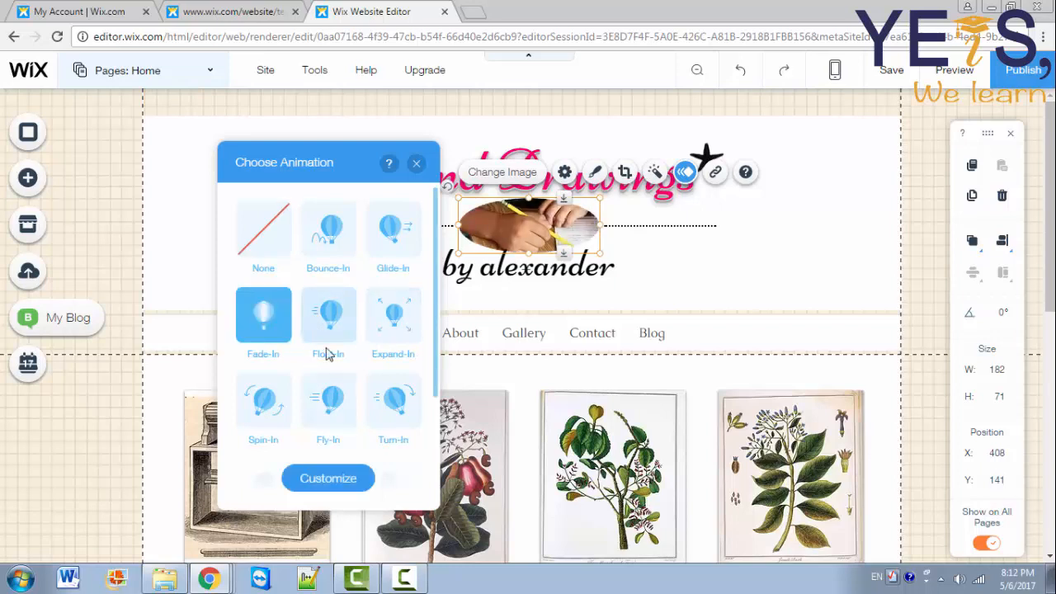
click(655, 174)
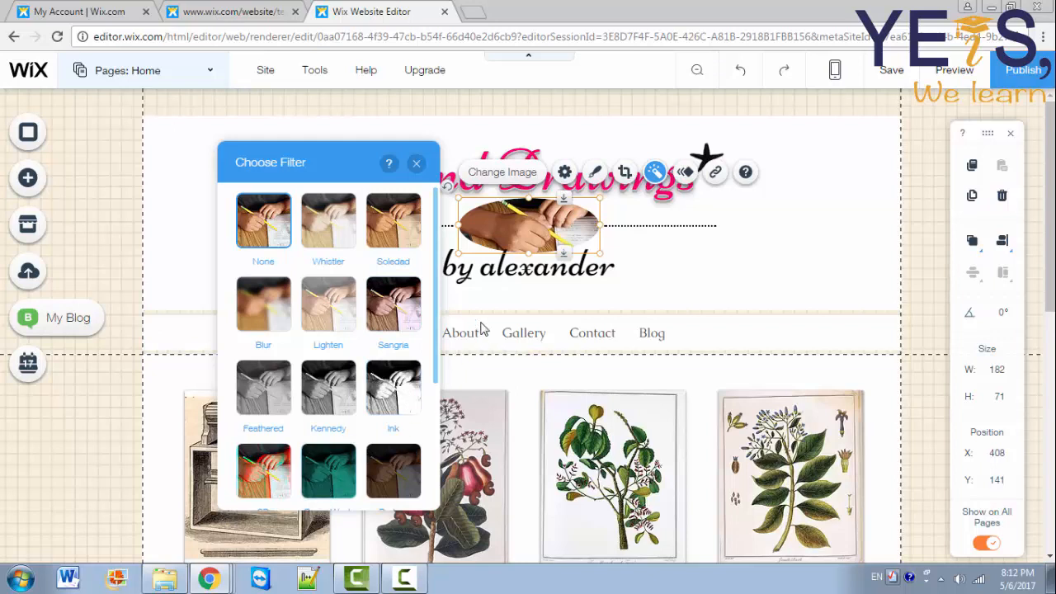
click(417, 165)
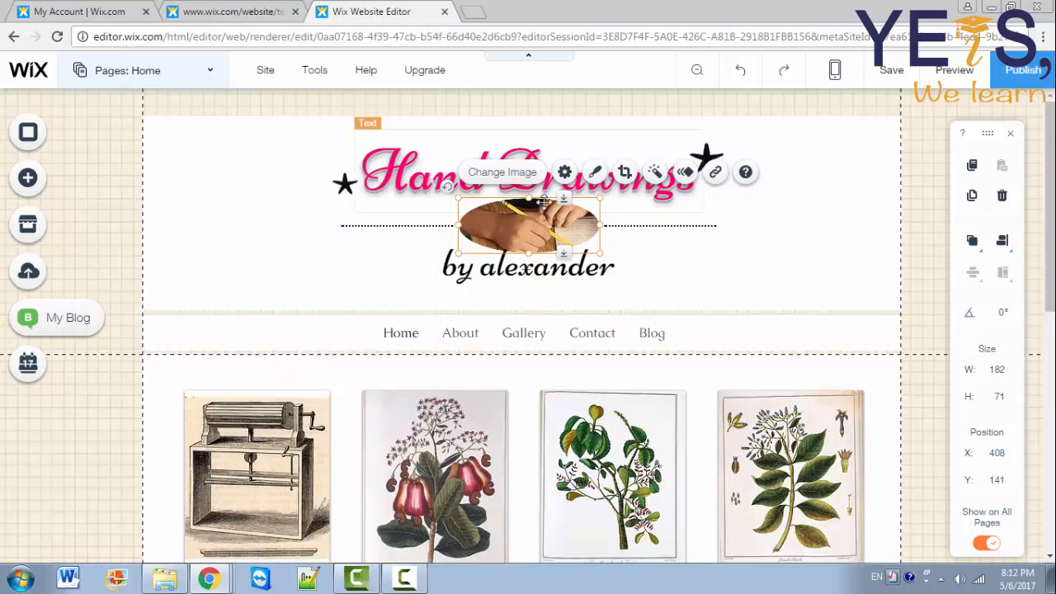
Step: Close the photo's link settings without changes and select the star clip art right of the title
click(715, 171)
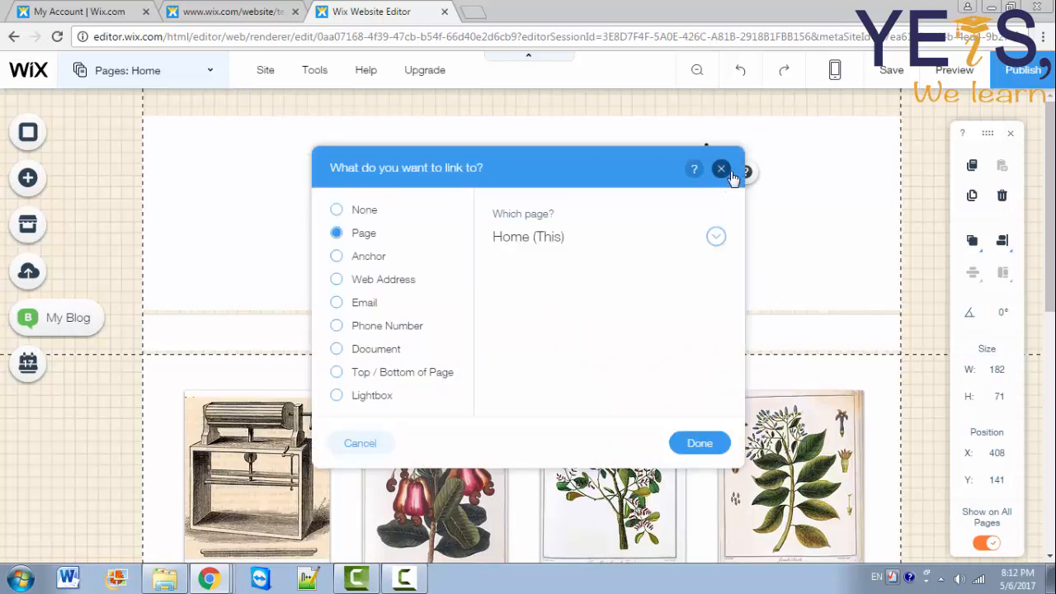
click(721, 170)
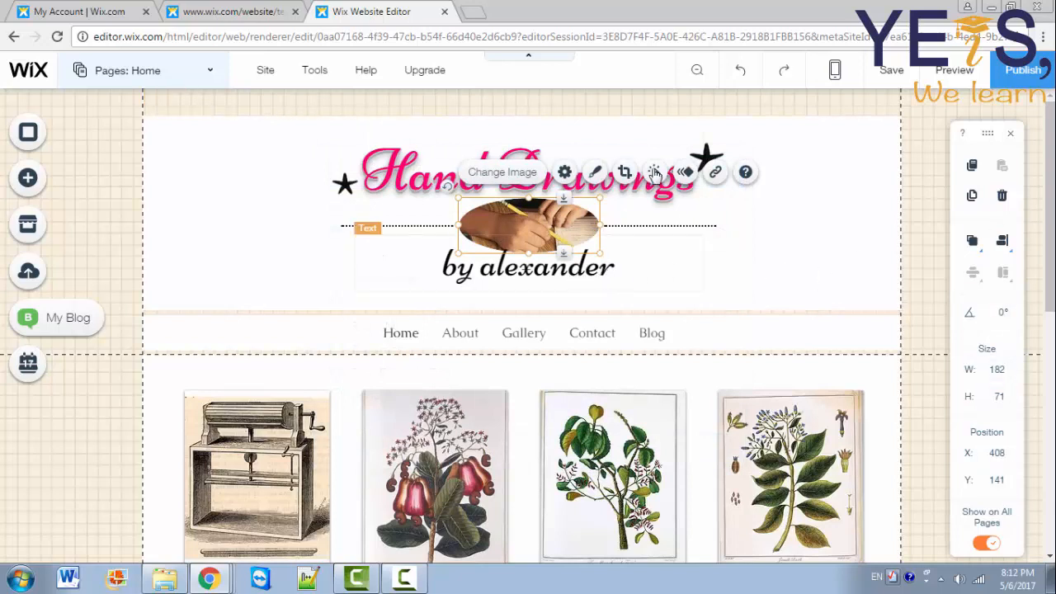
click(708, 153)
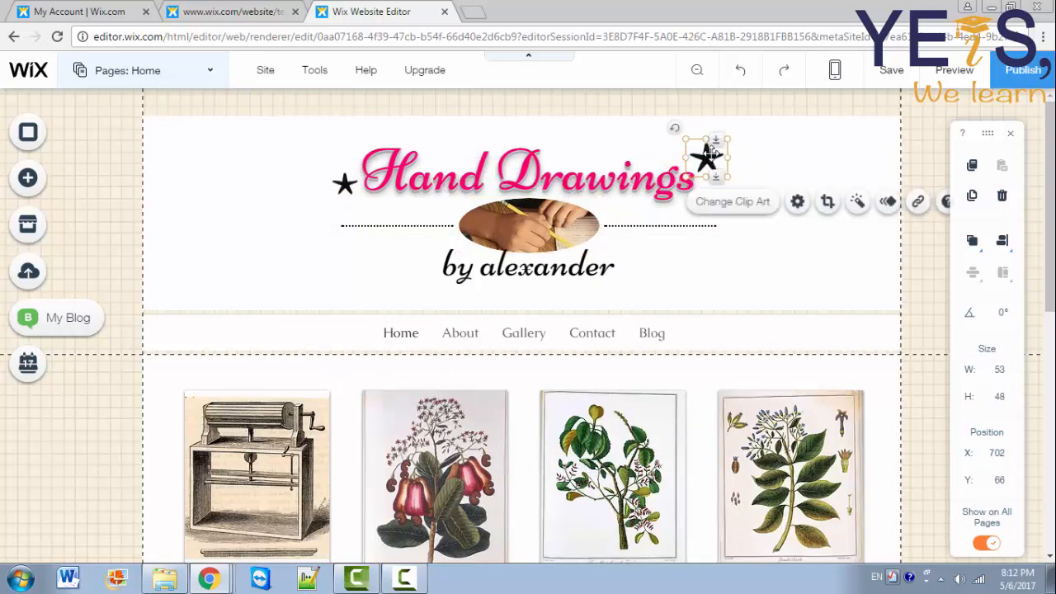
Step: Replace the right star with rose clip art and enlarge it slightly
click(712, 203)
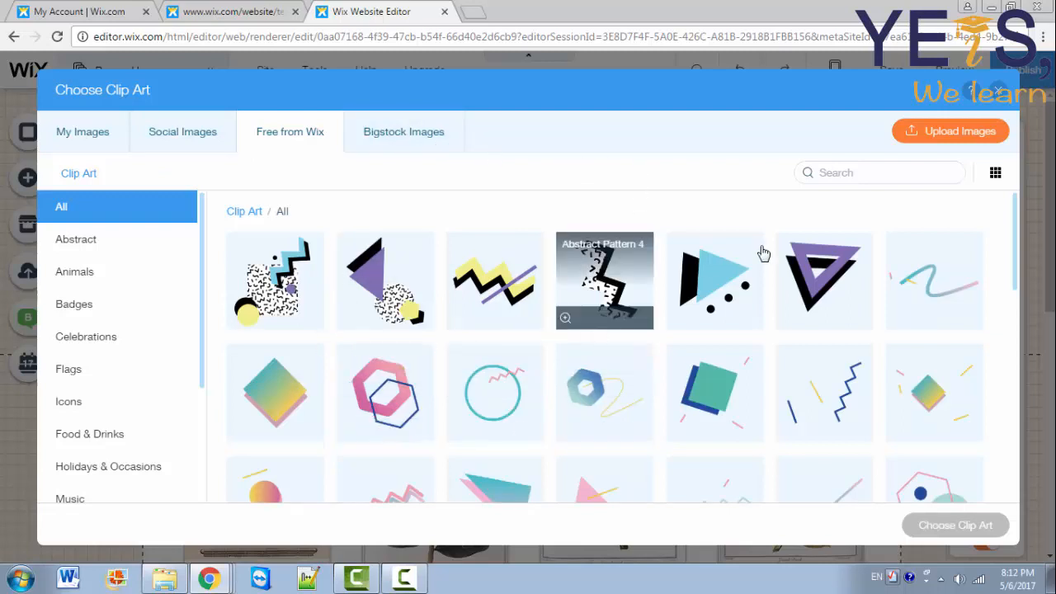
click(836, 179)
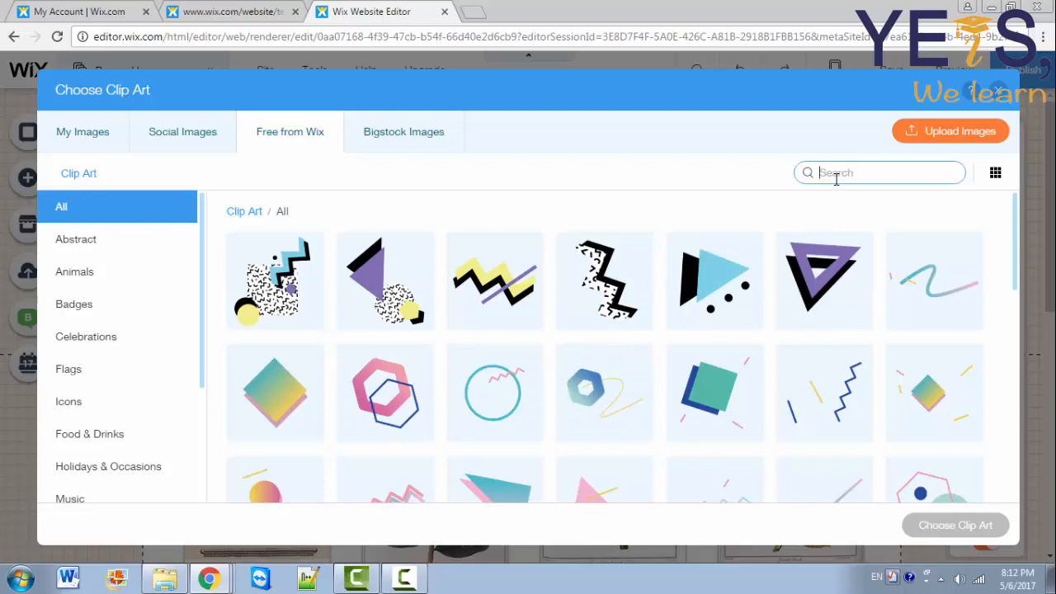
text(rose)
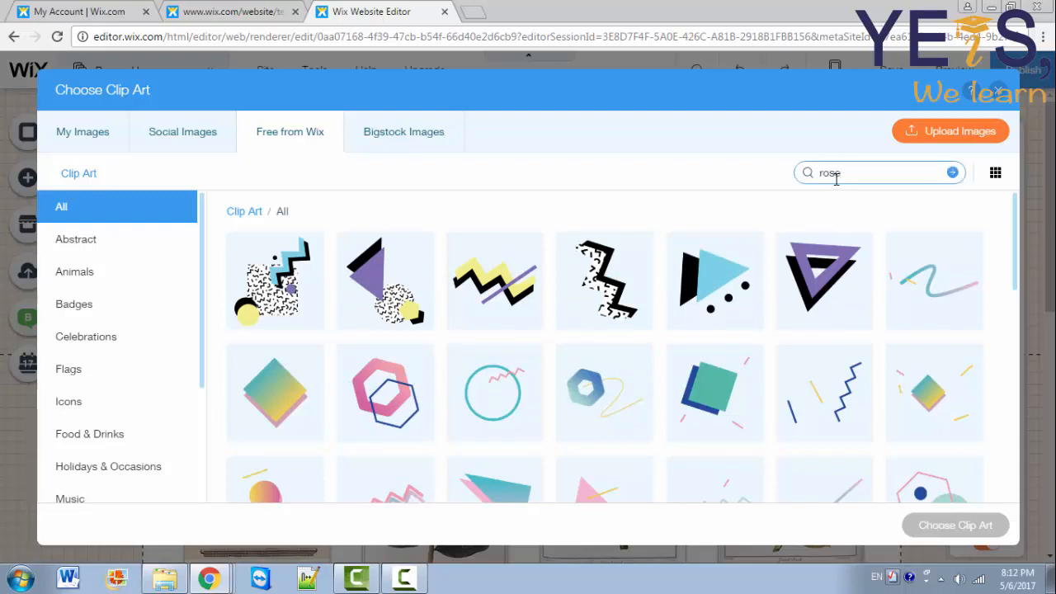
key(Return)
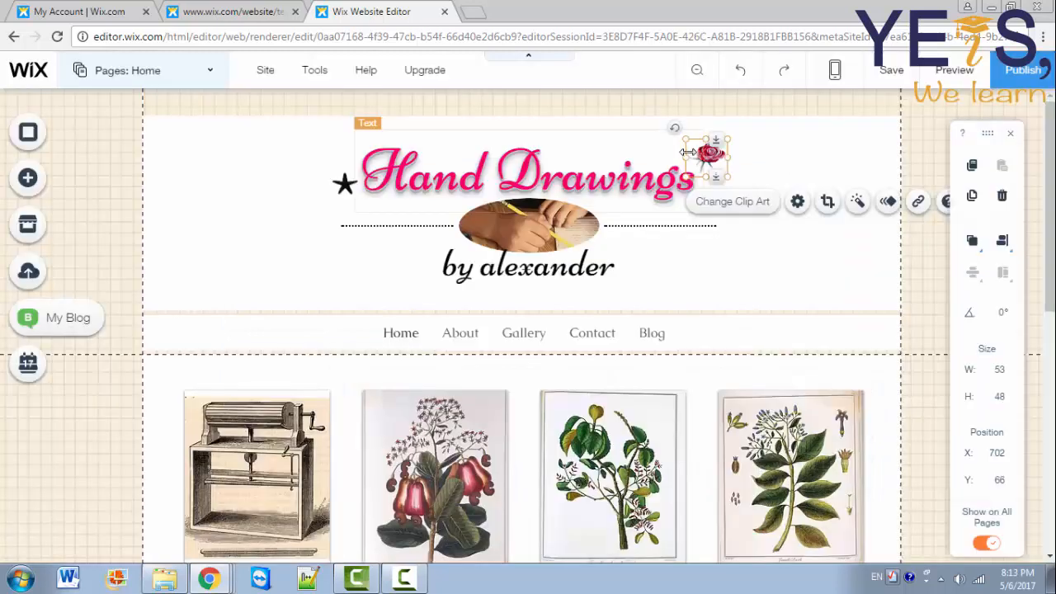
drag(682, 137, 681, 135)
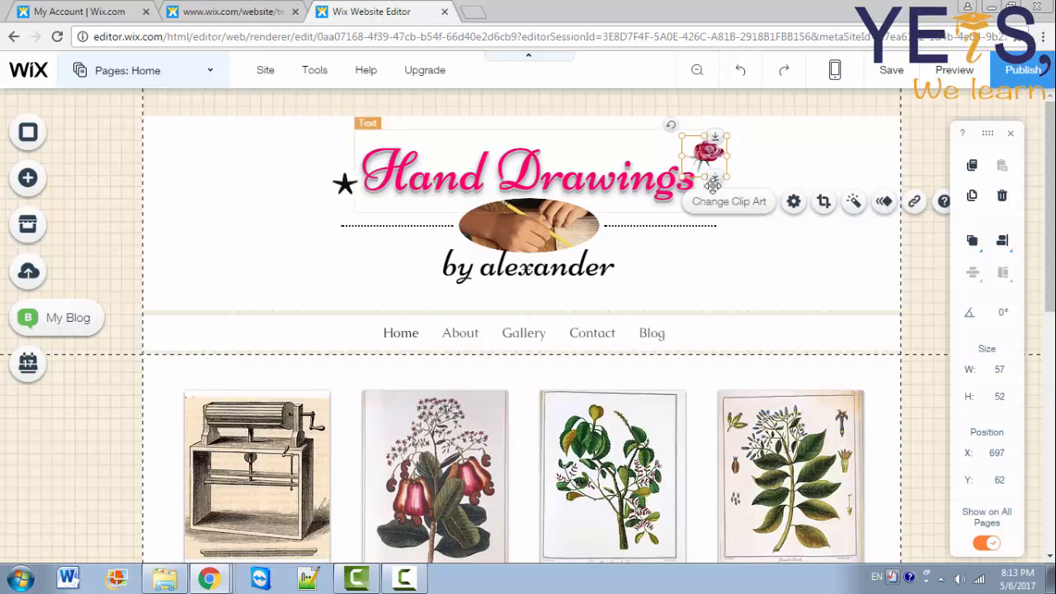
Step: Give the rose an Expand-In animation and link it to the Home page
click(884, 202)
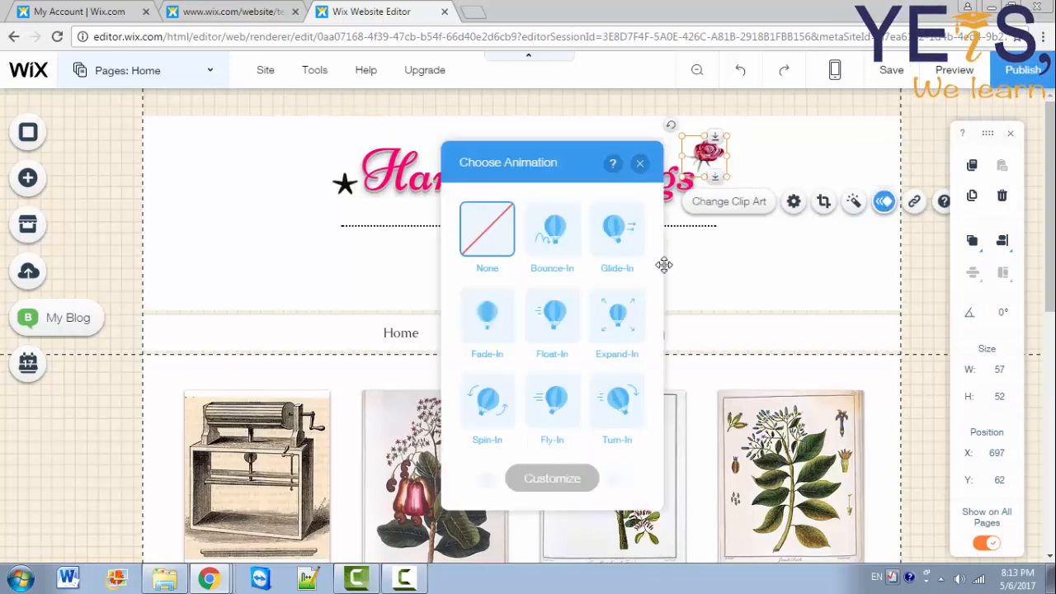
click(612, 338)
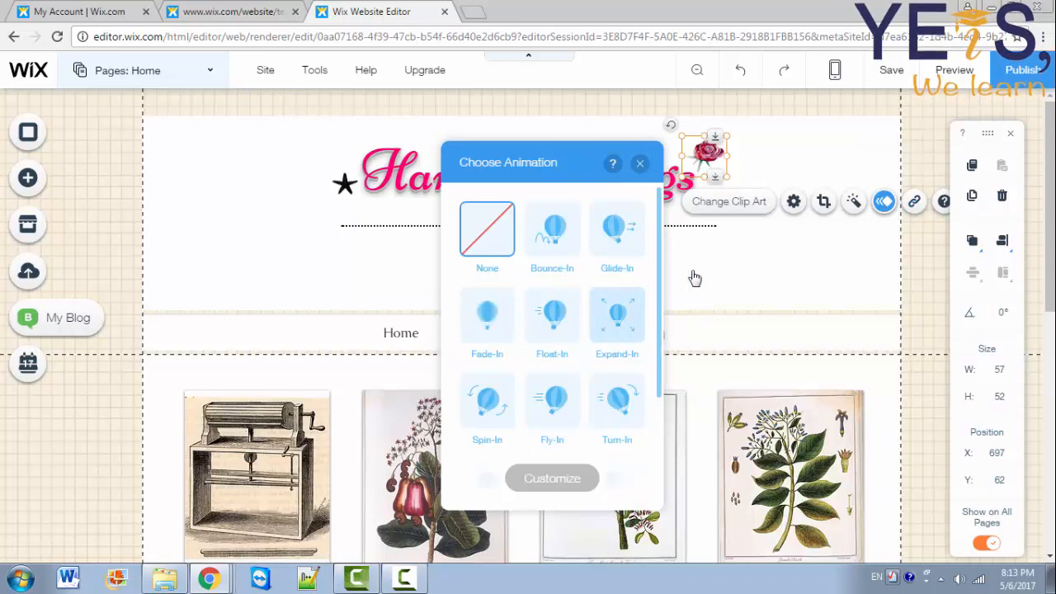
click(639, 164)
click(913, 204)
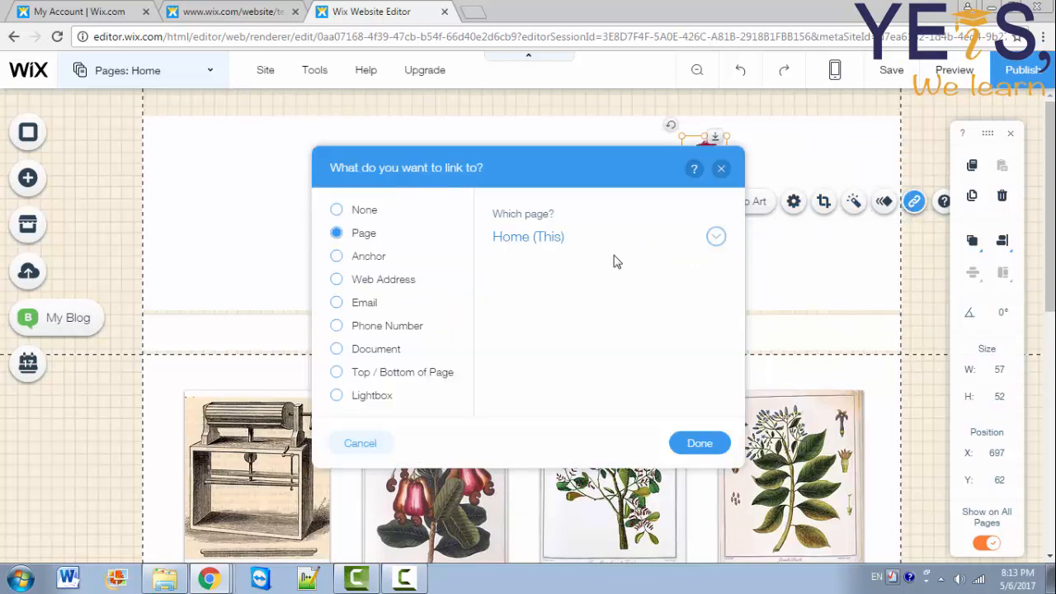
click(707, 446)
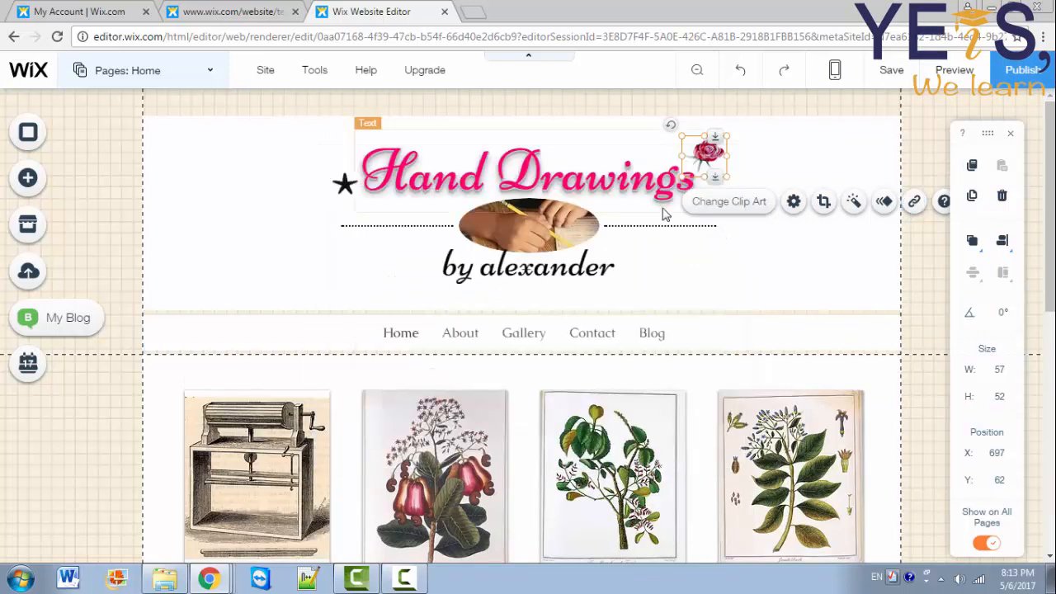
click(345, 182)
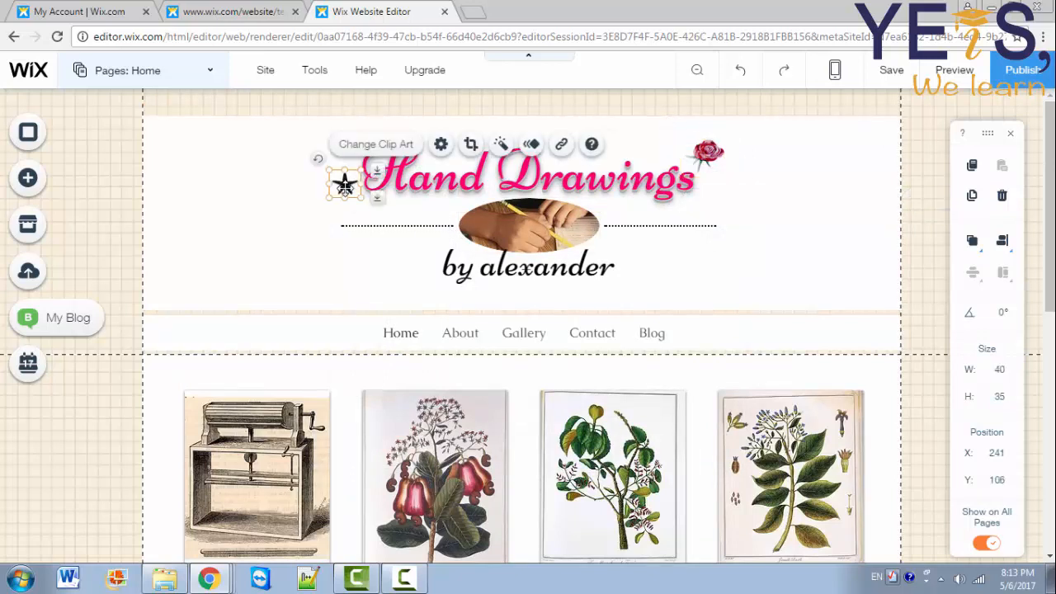
Step: Browse the clip art library for a green leaf to replace the left star
click(369, 146)
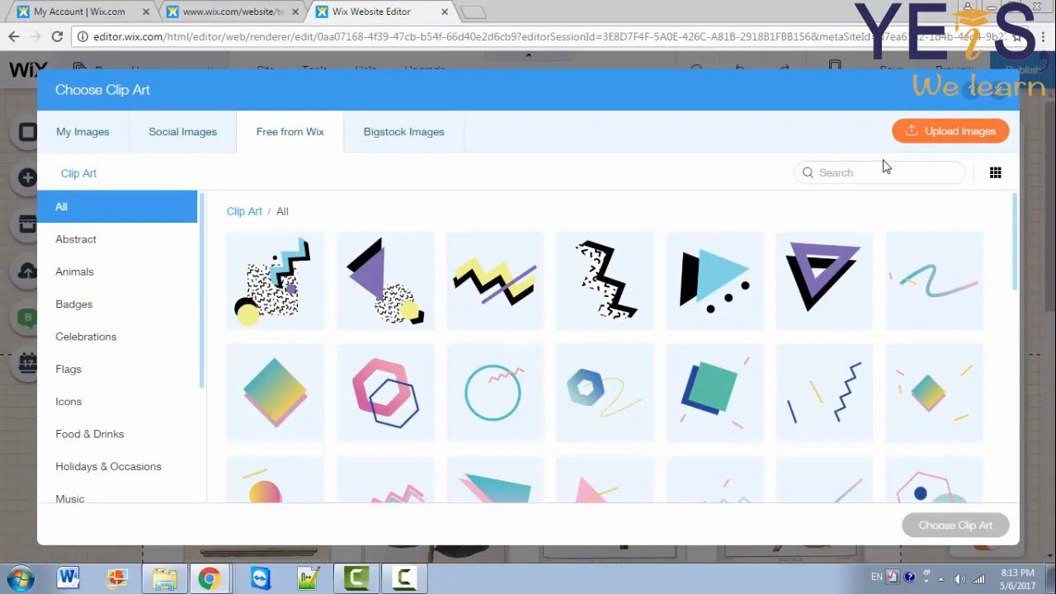
click(887, 173)
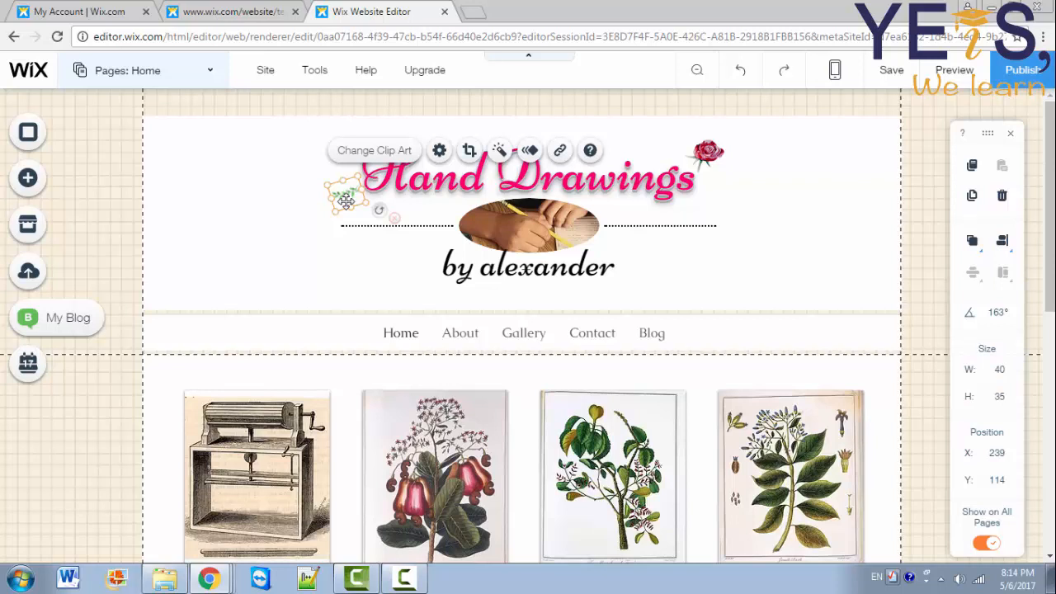
click(61, 184)
mouse_move(97, 165)
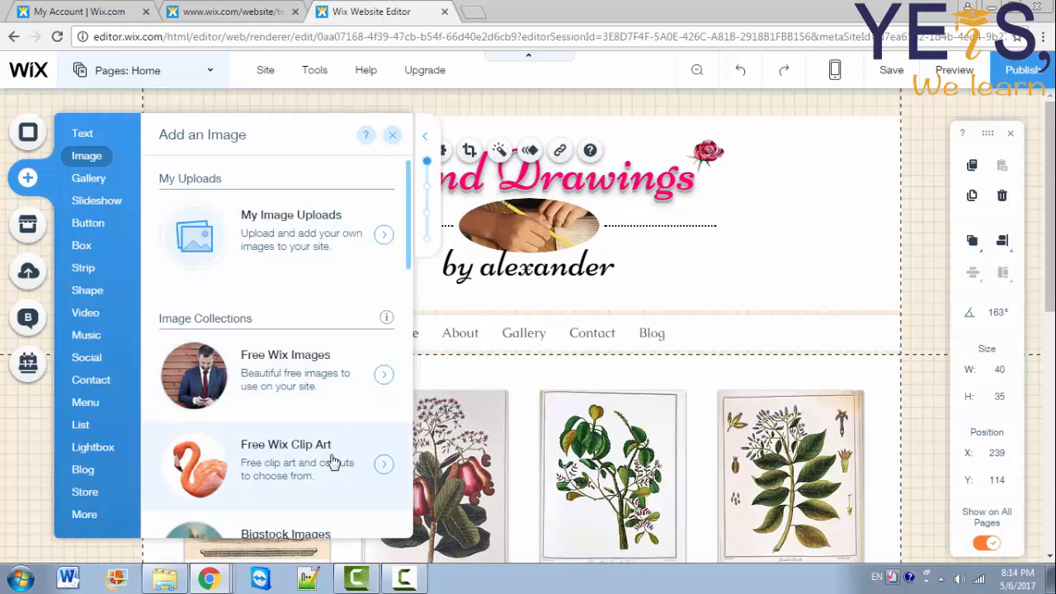
click(362, 433)
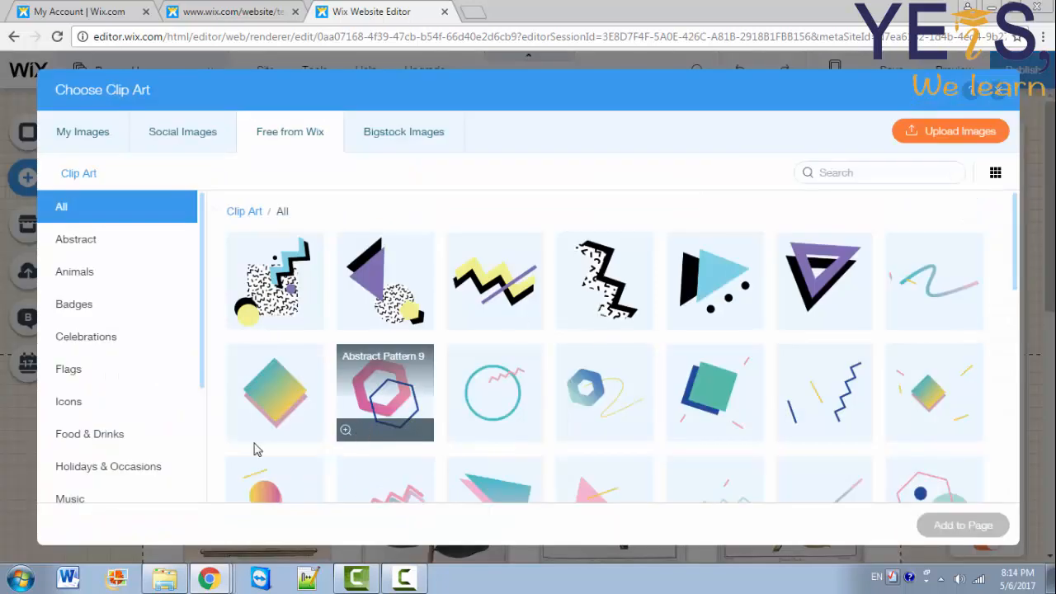
click(1000, 91)
Step: Duplicate the leaf clip art and move the copy beside the title's left end
click(345, 196)
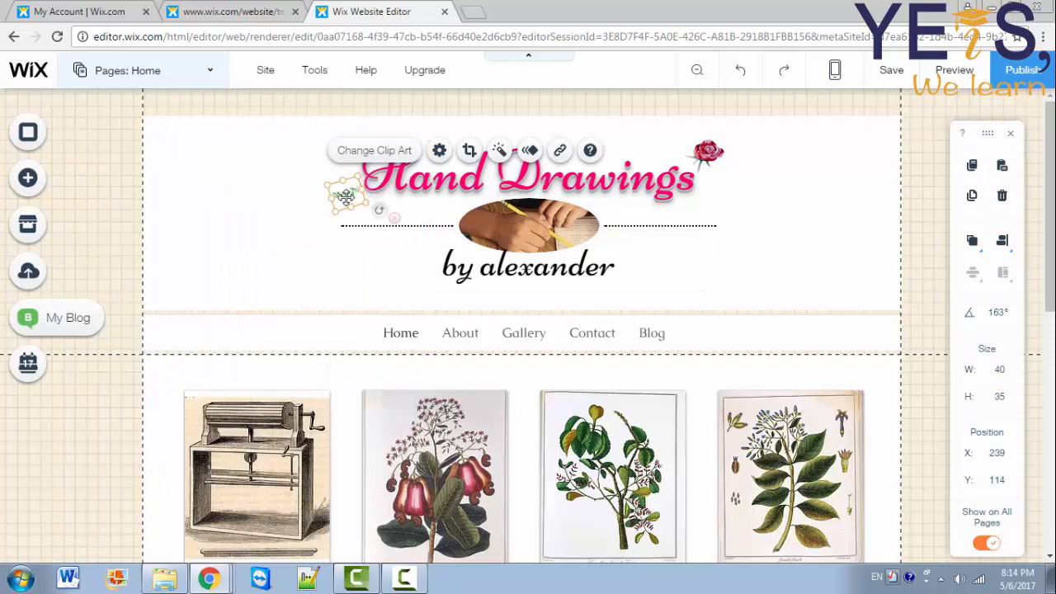
key(ctrl+d)
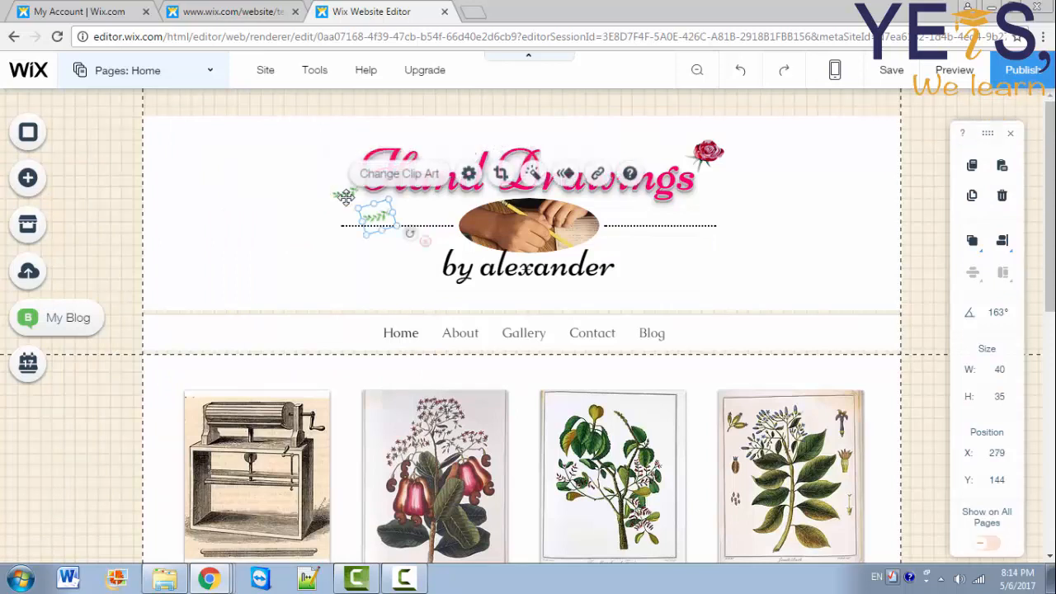
mouse_move(348, 206)
mouse_down()
mouse_move(333, 176)
mouse_move(351, 204)
mouse_move(330, 213)
mouse_up()
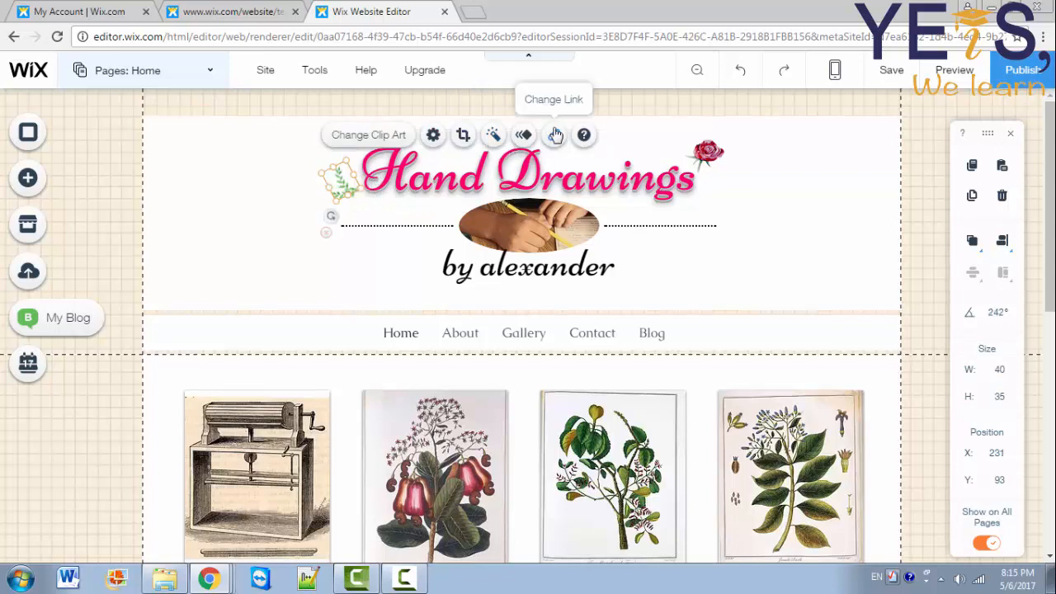
Step: Add a link to the leaf clip art and give it an Expand-In animation
click(552, 135)
click(700, 444)
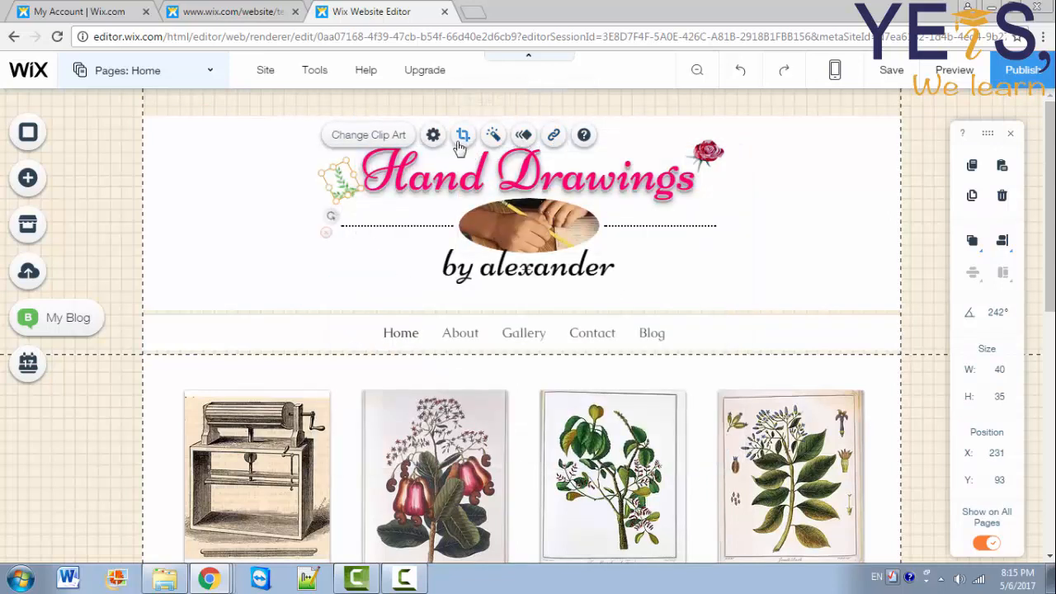
click(522, 136)
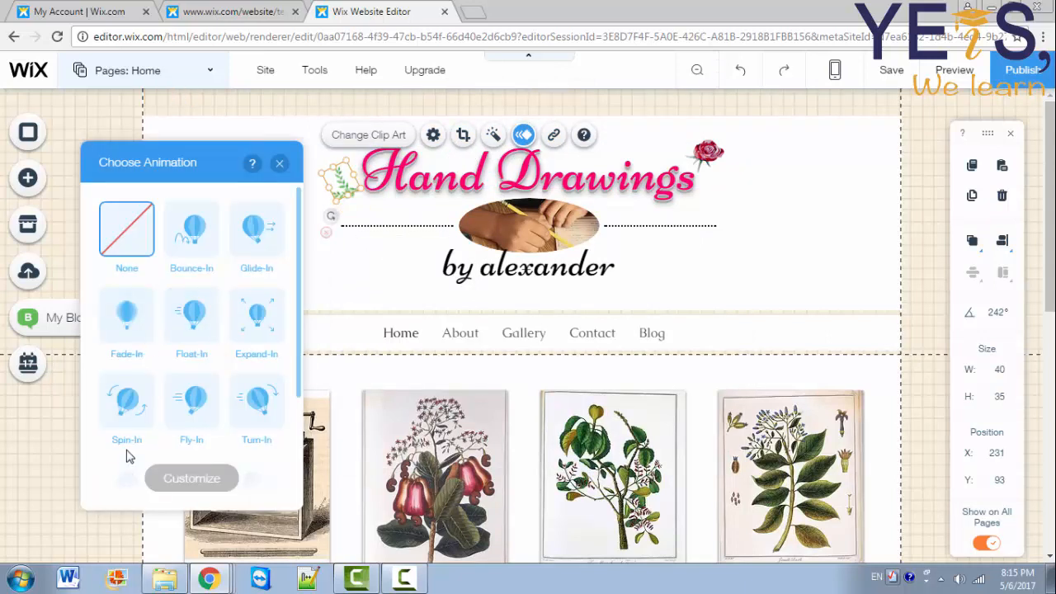
click(277, 321)
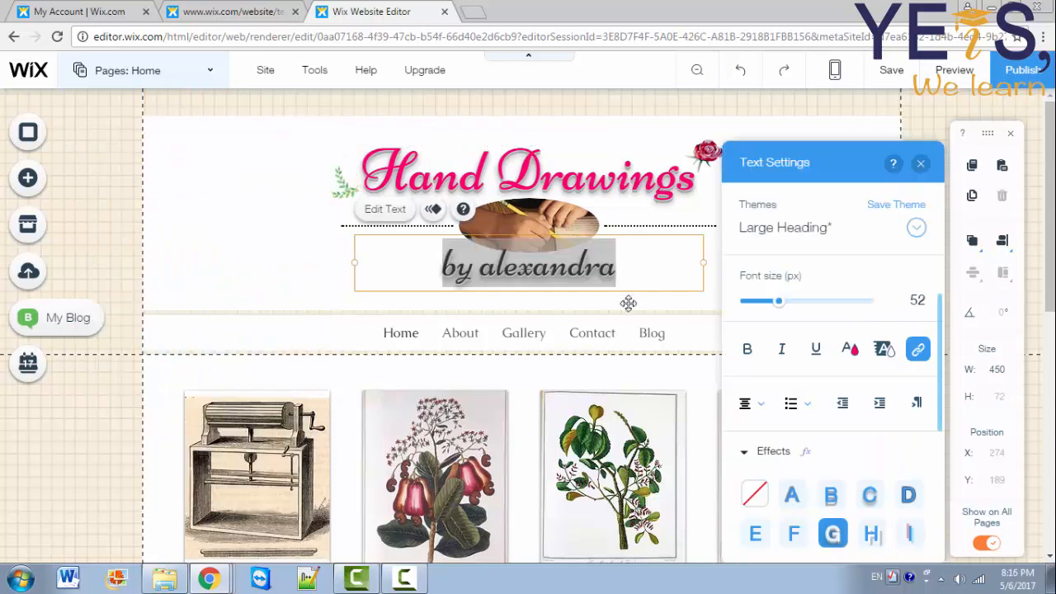
Step: Link the 'by alexandra' subtitle to the About page
click(921, 354)
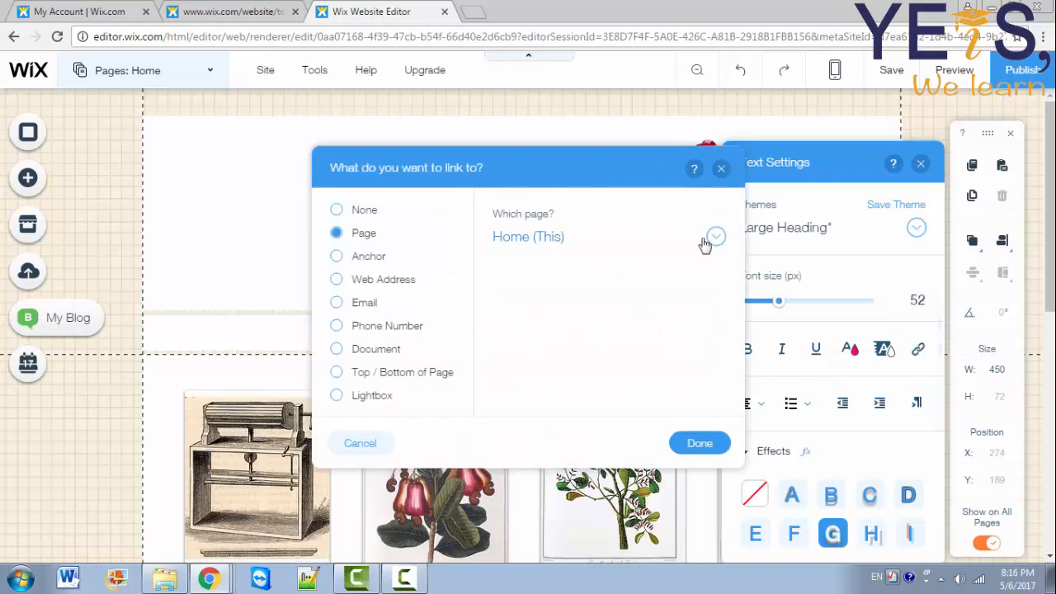
click(597, 239)
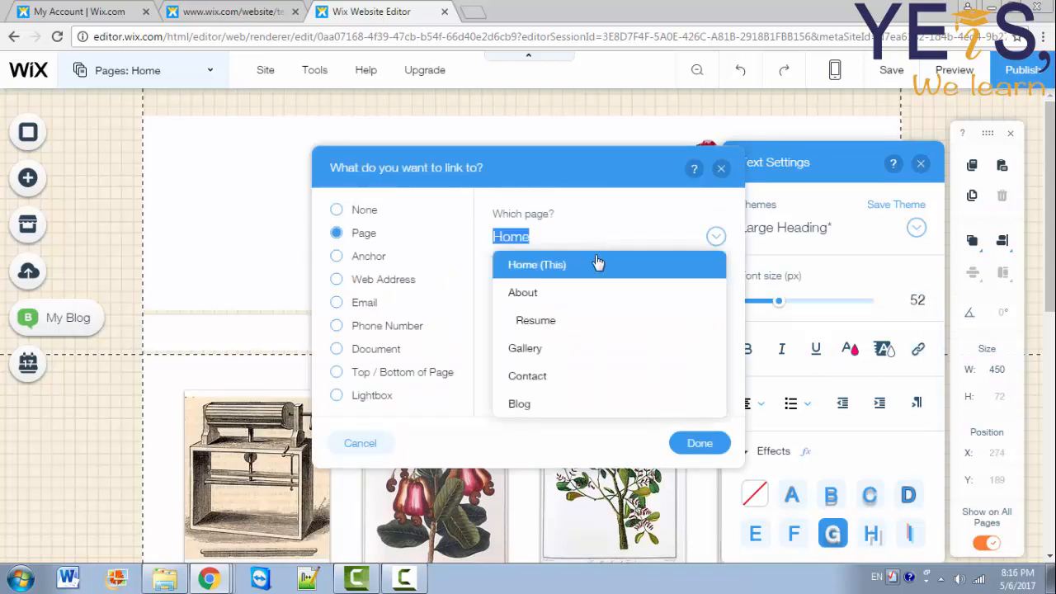
click(576, 294)
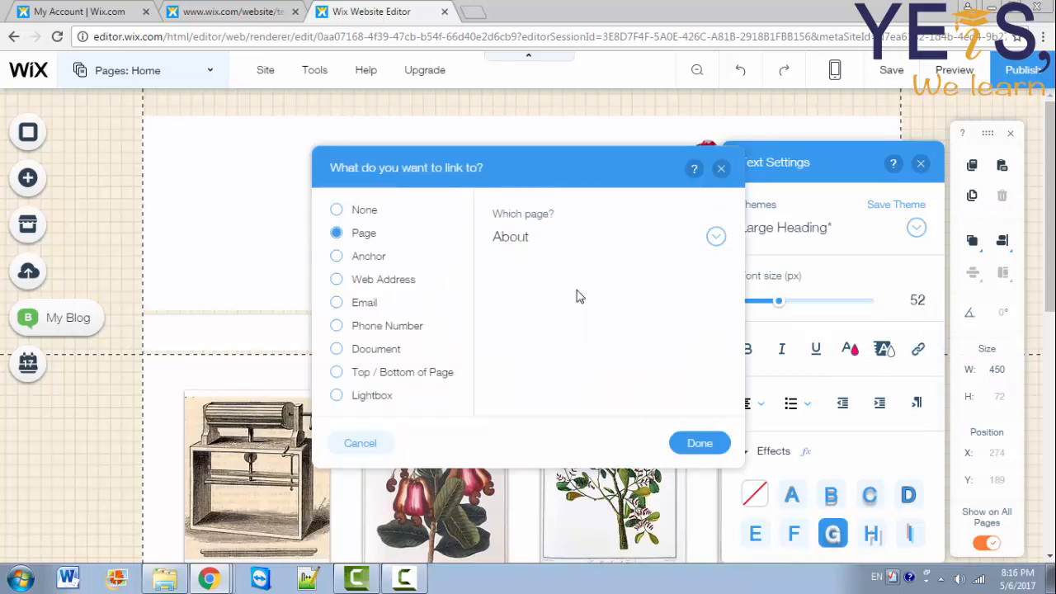
click(698, 444)
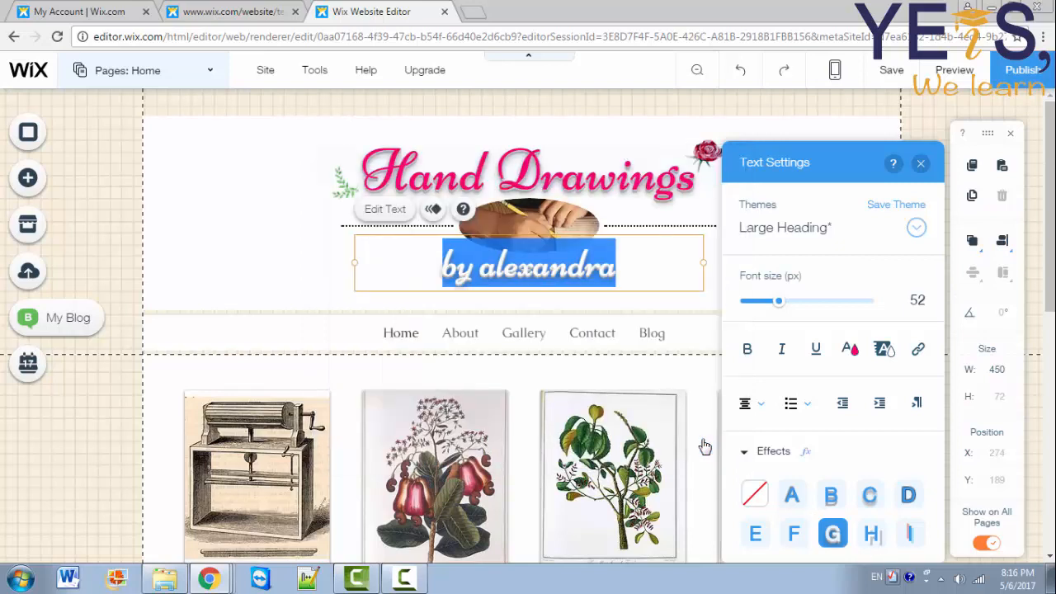
scroll(640, 145, down, 3)
click(640, 144)
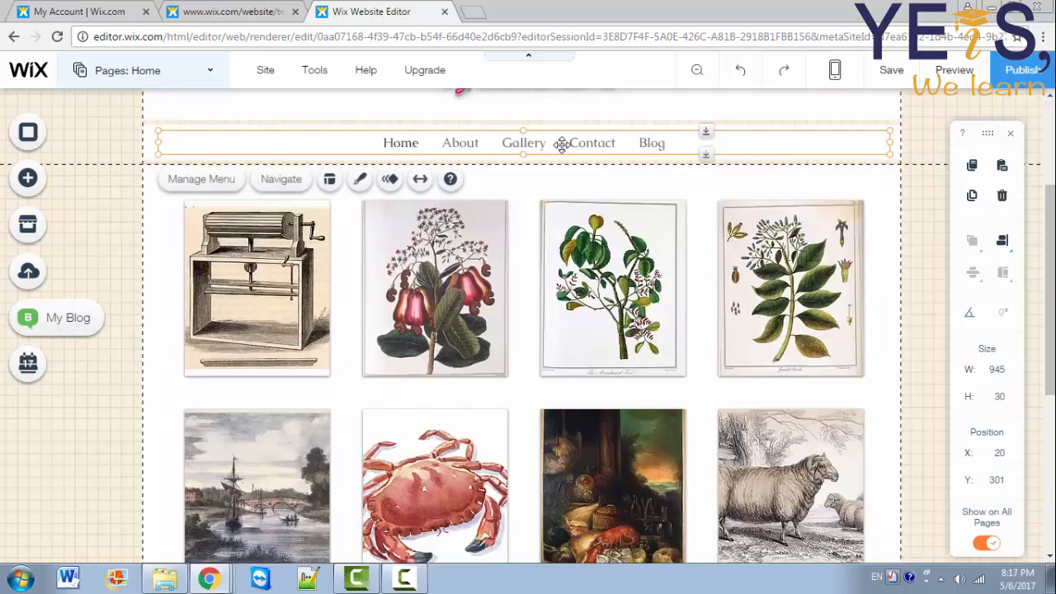
Step: Delete the Resume, Gallery and Blog pages, leaving Home, About and Contact
click(195, 182)
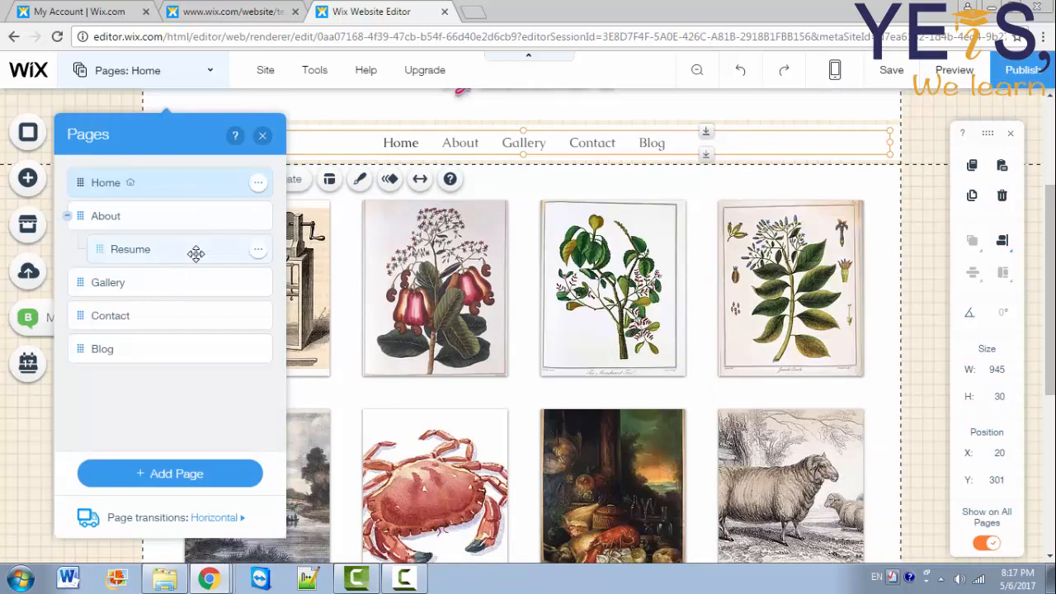
click(258, 250)
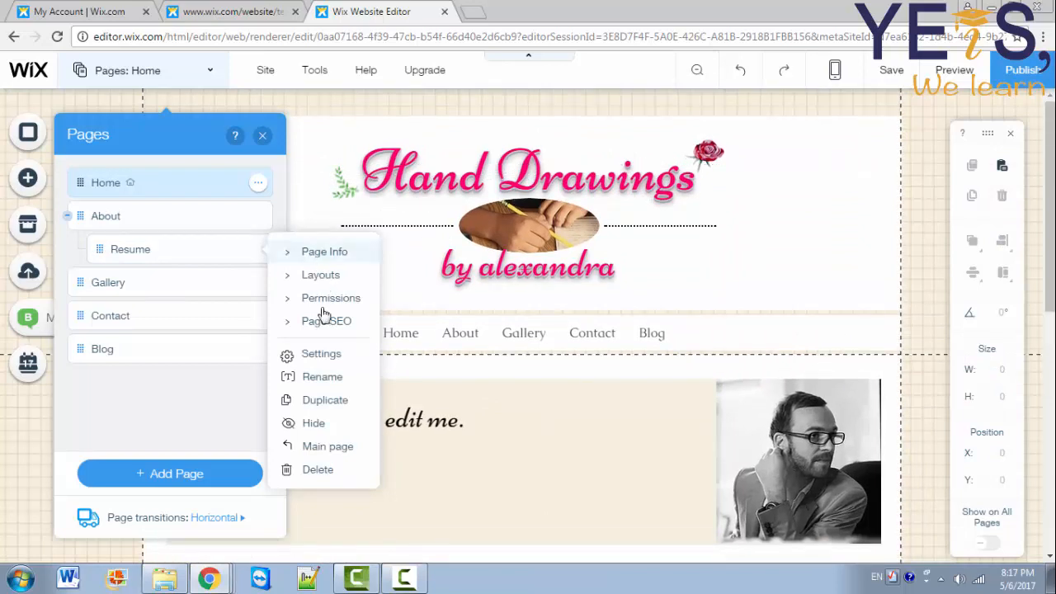
click(318, 470)
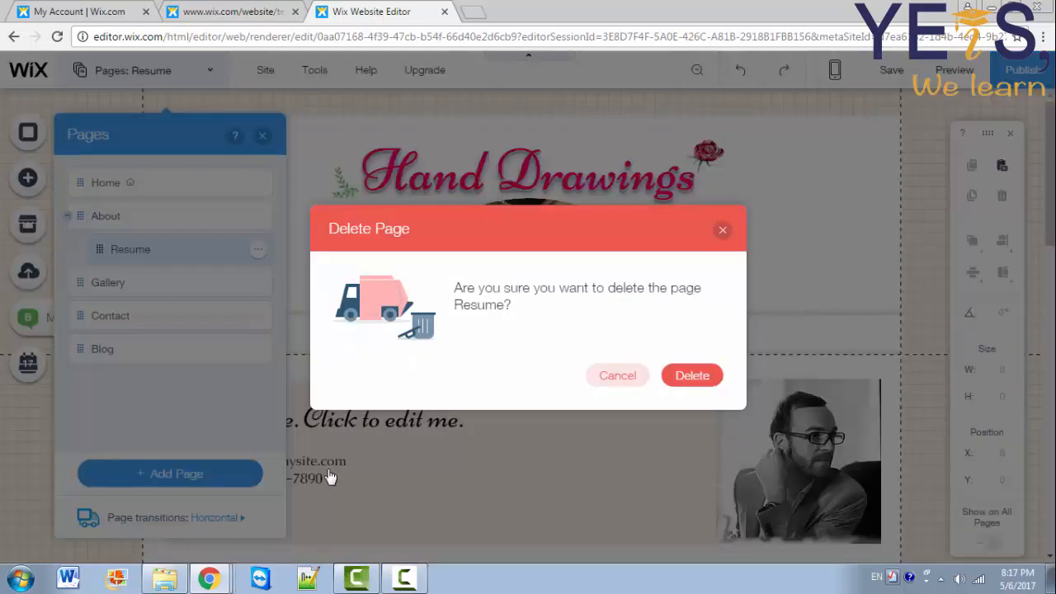
click(698, 376)
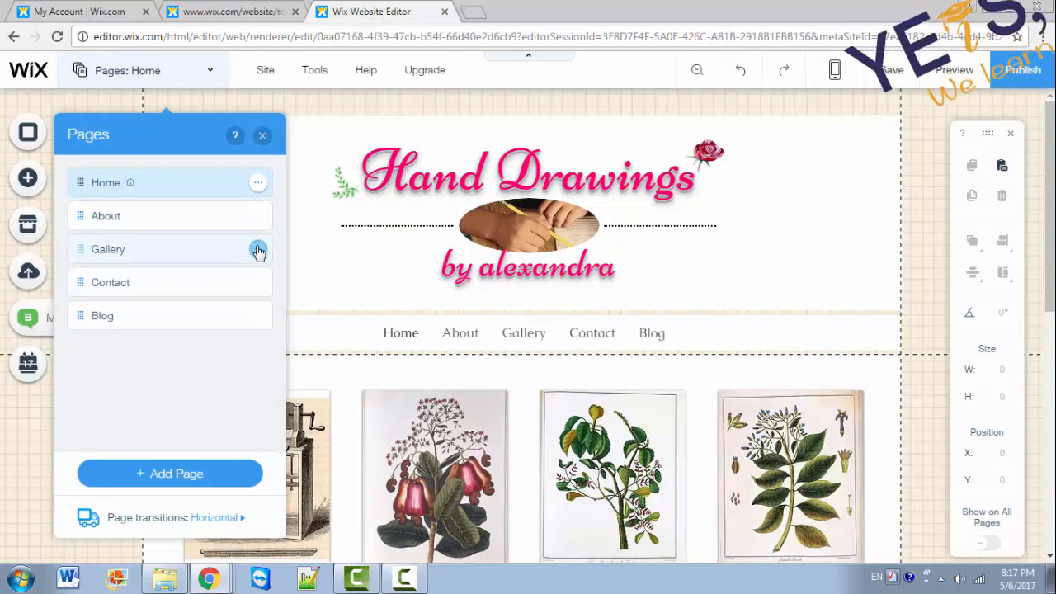
click(257, 249)
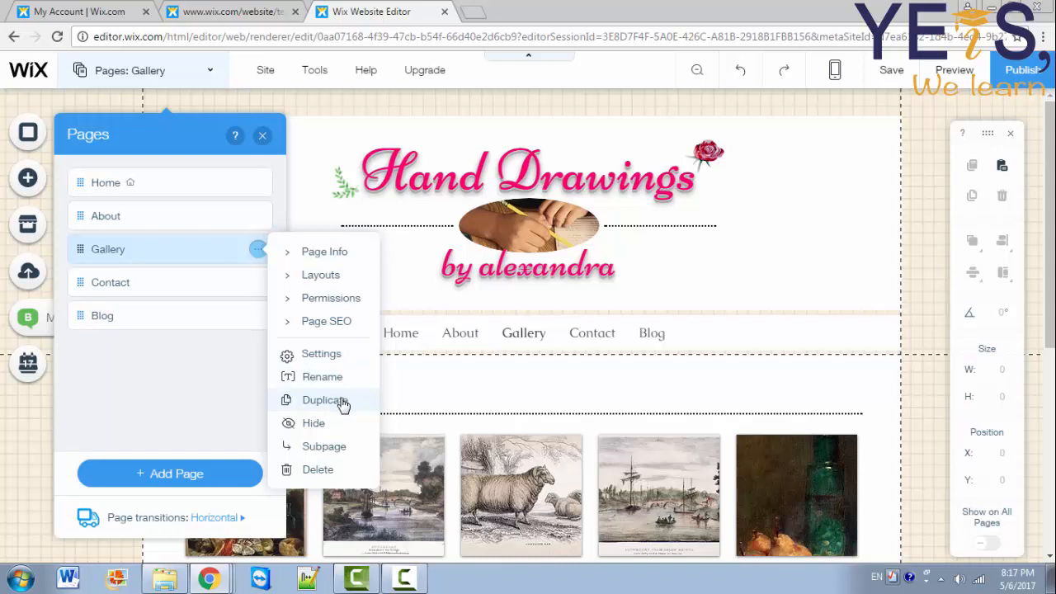
click(319, 470)
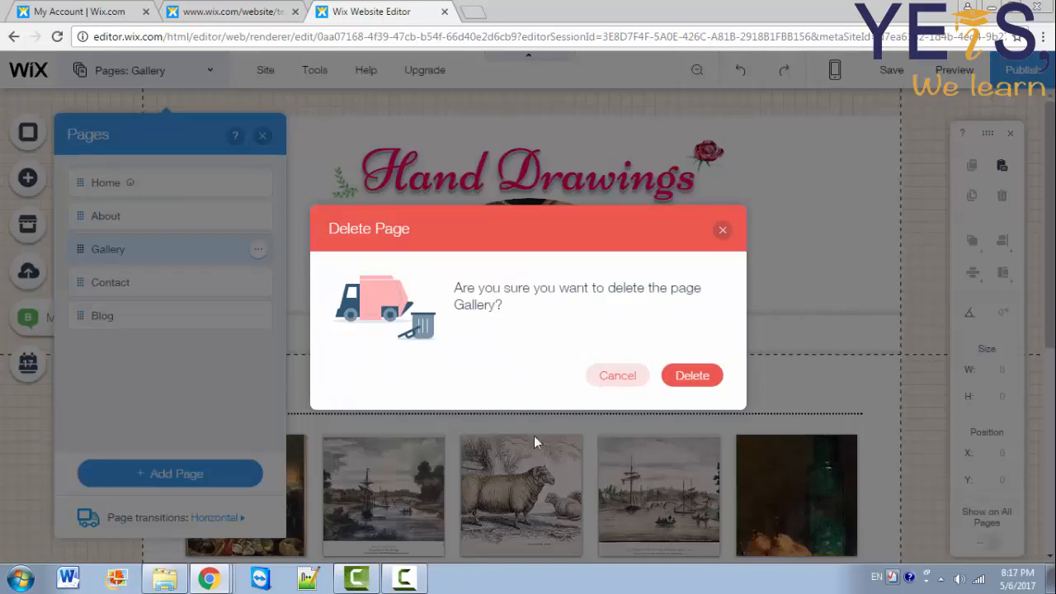
click(704, 374)
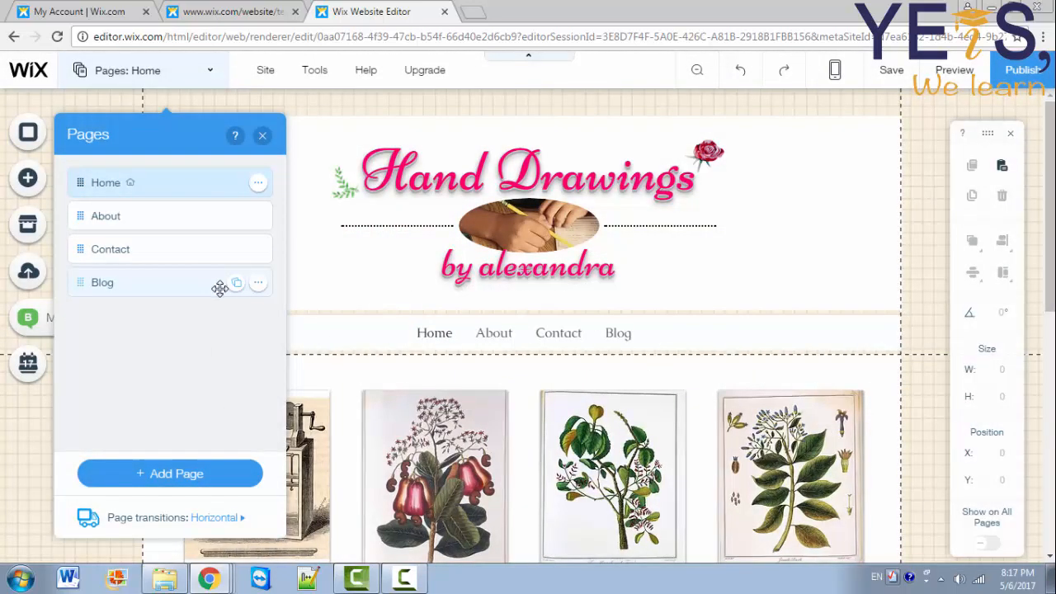
click(257, 284)
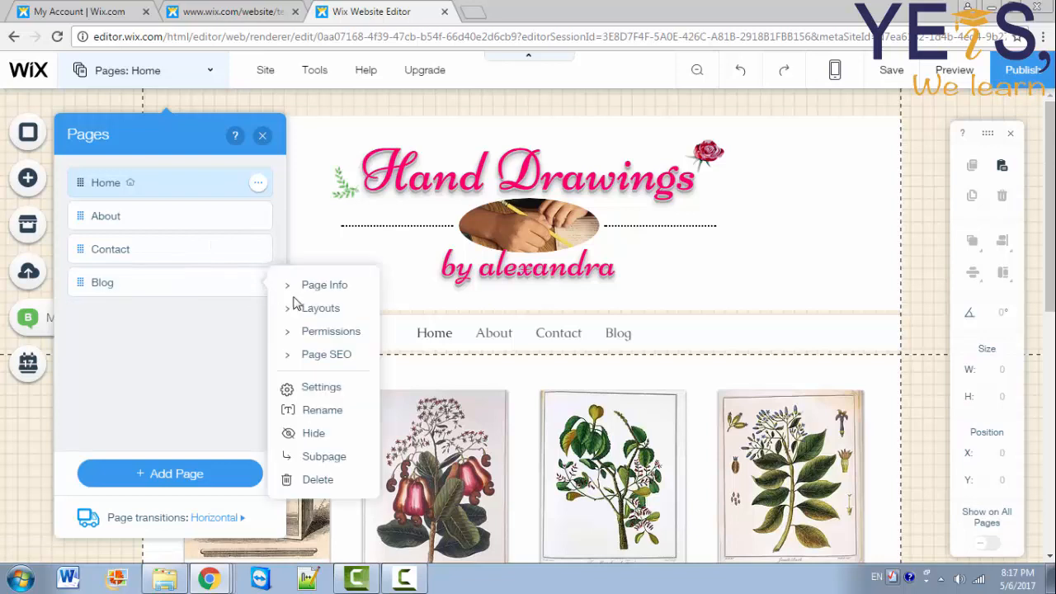
click(318, 479)
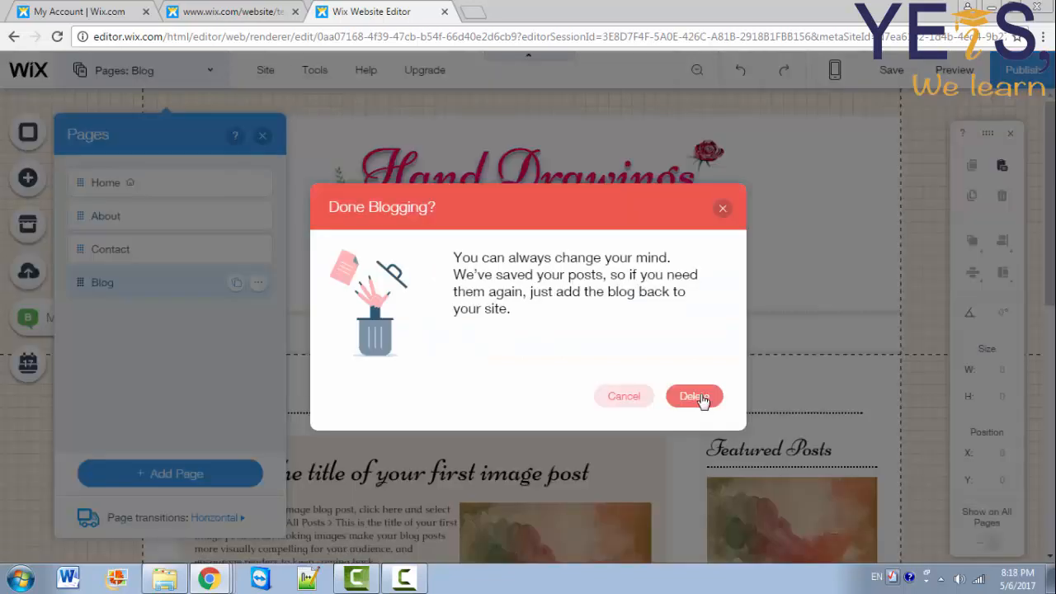
click(694, 397)
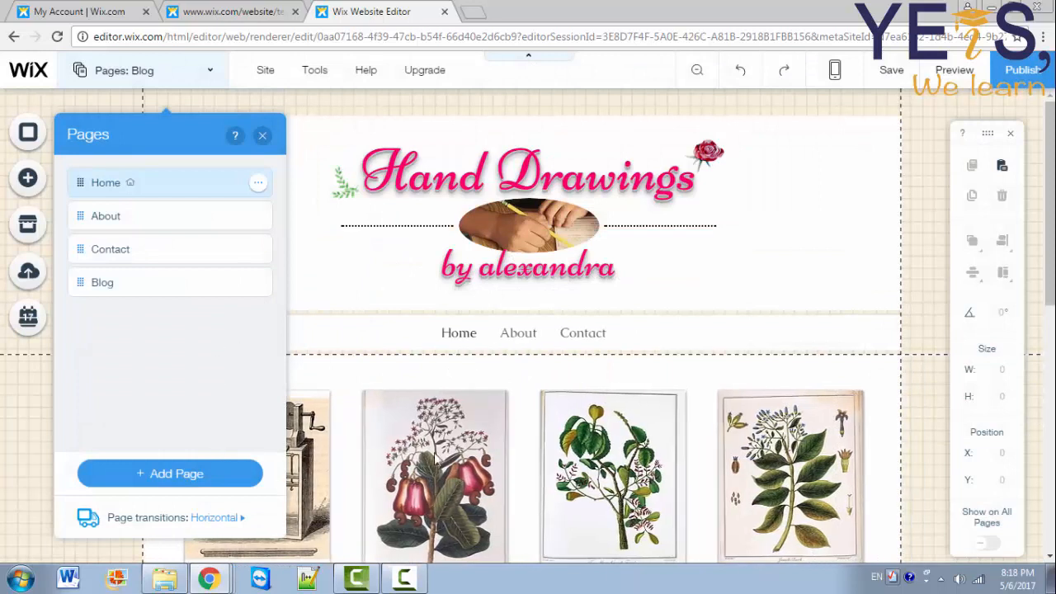
click(235, 518)
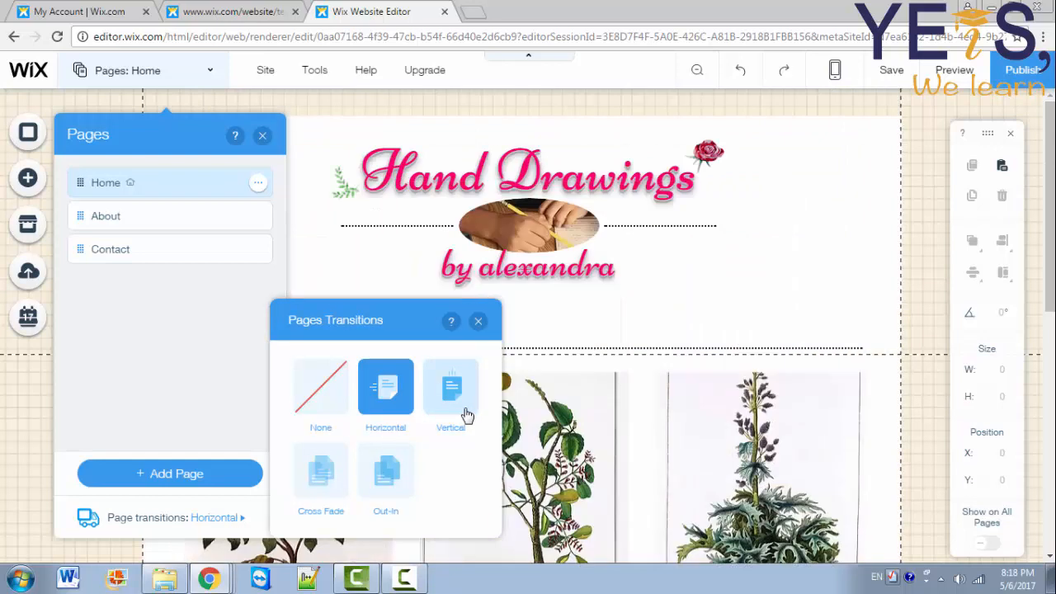
Step: After trying Vertical and Cross Fade, set page transitions to Out-In and close the Pages panel
click(466, 414)
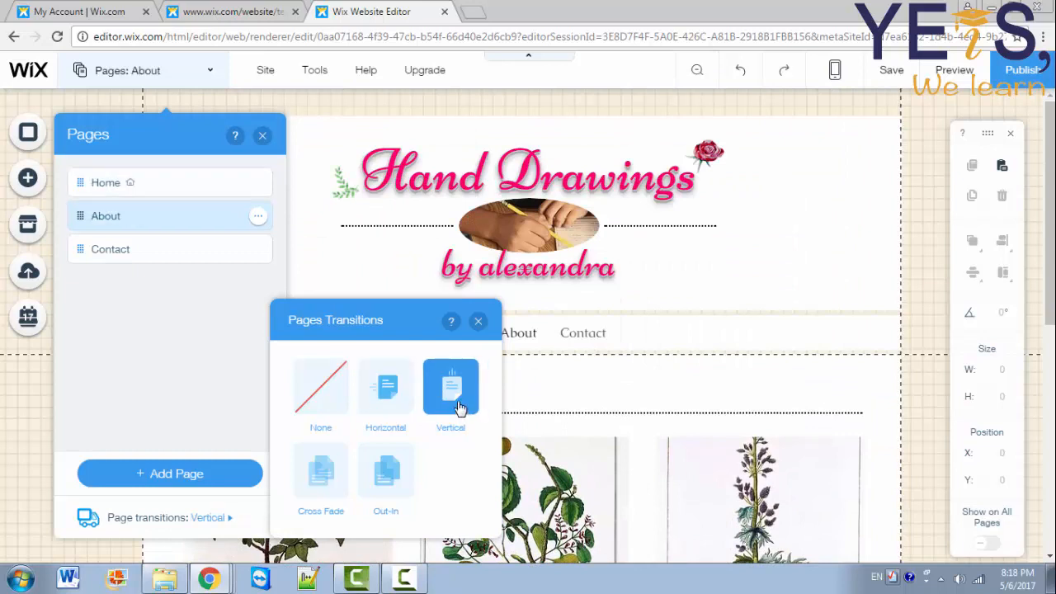
click(319, 481)
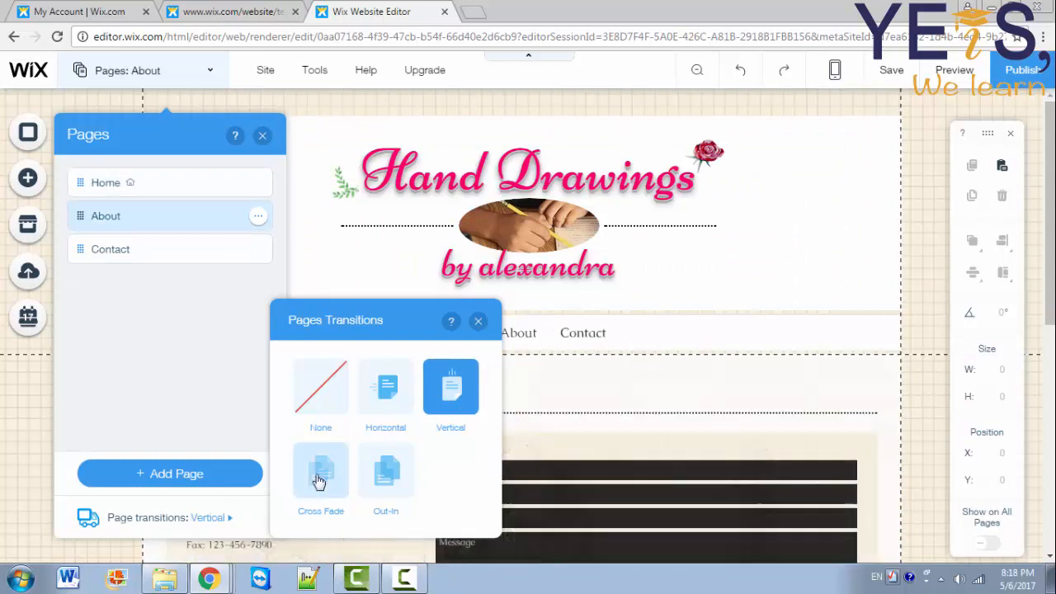
click(382, 479)
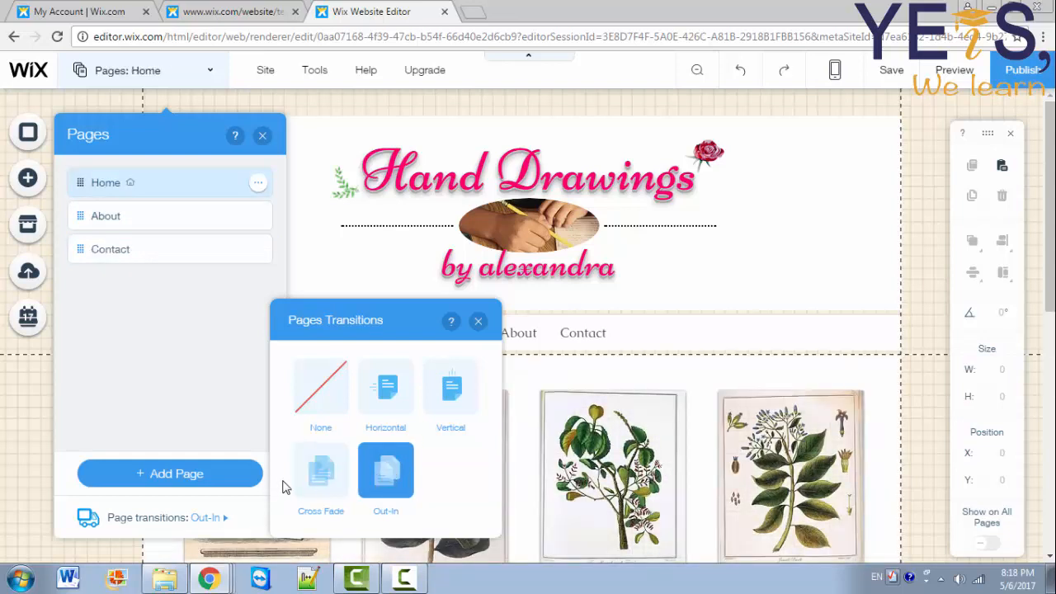
click(478, 323)
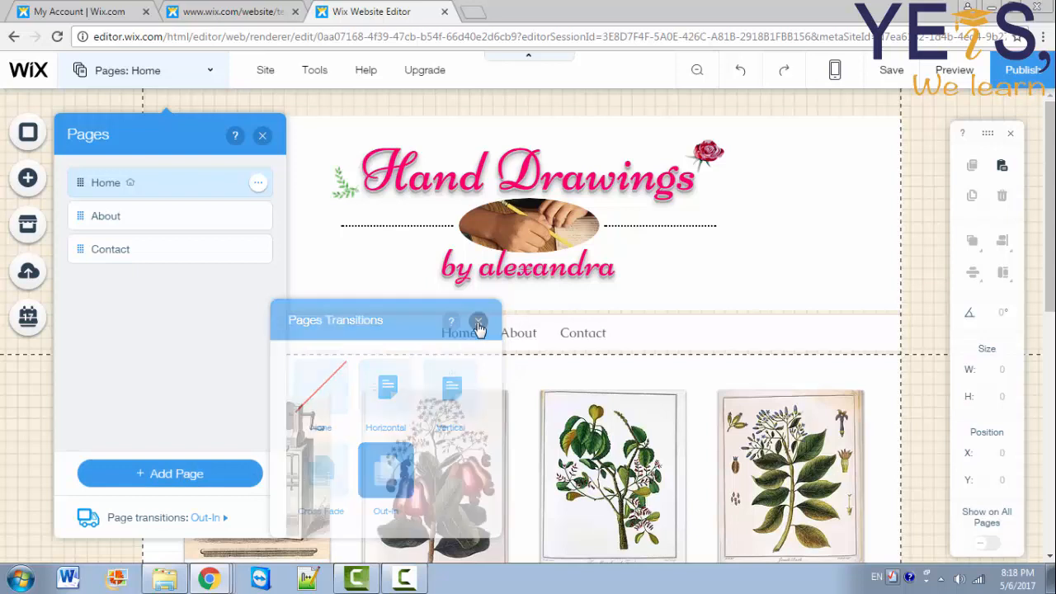
click(204, 477)
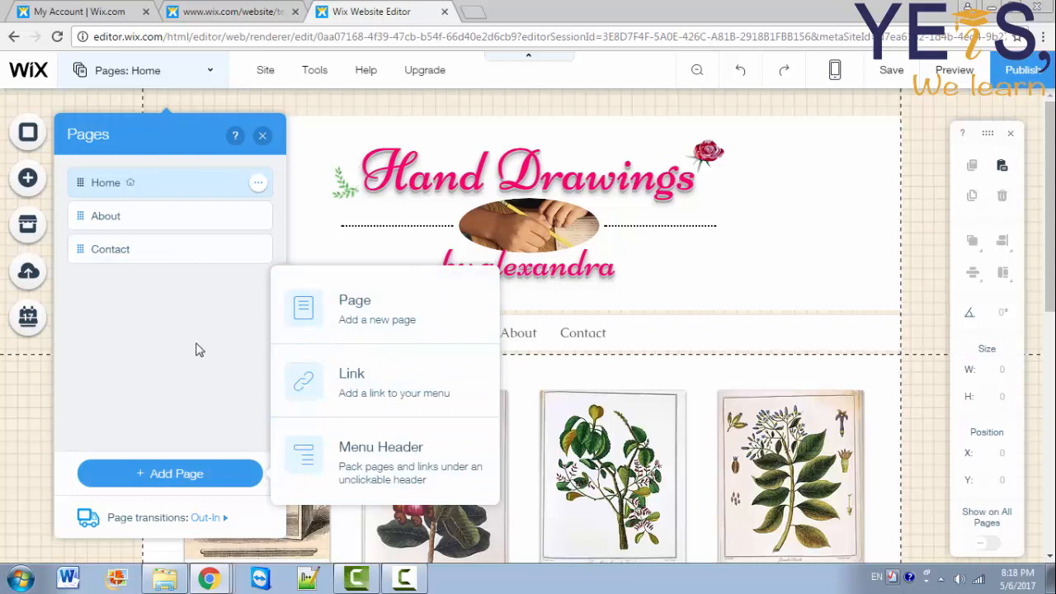
click(261, 137)
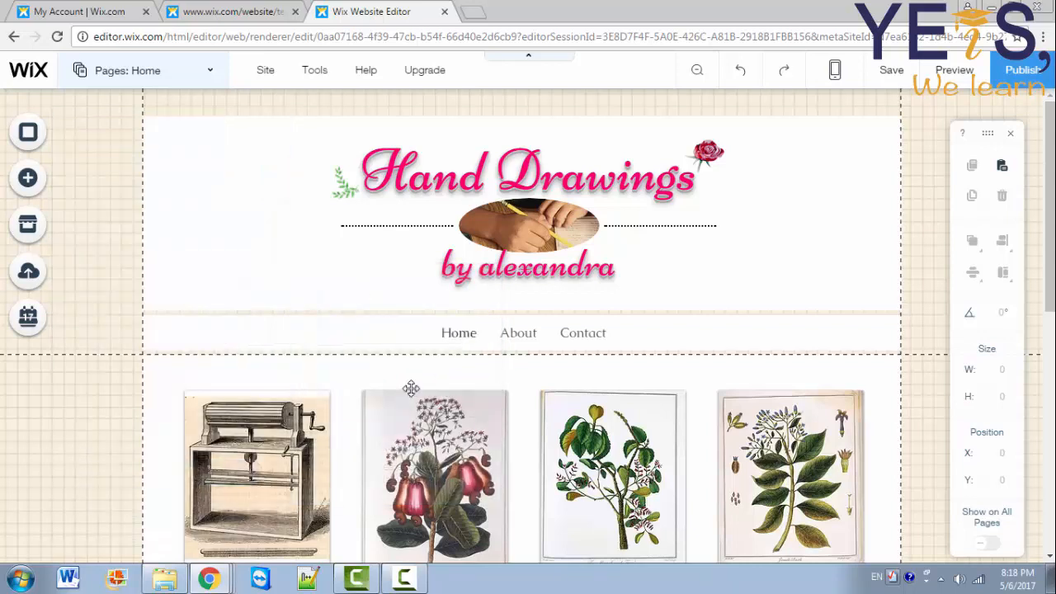
Step: Try full-width tabs in the menu layout, then keep the tabs grouped in the centre
click(452, 331)
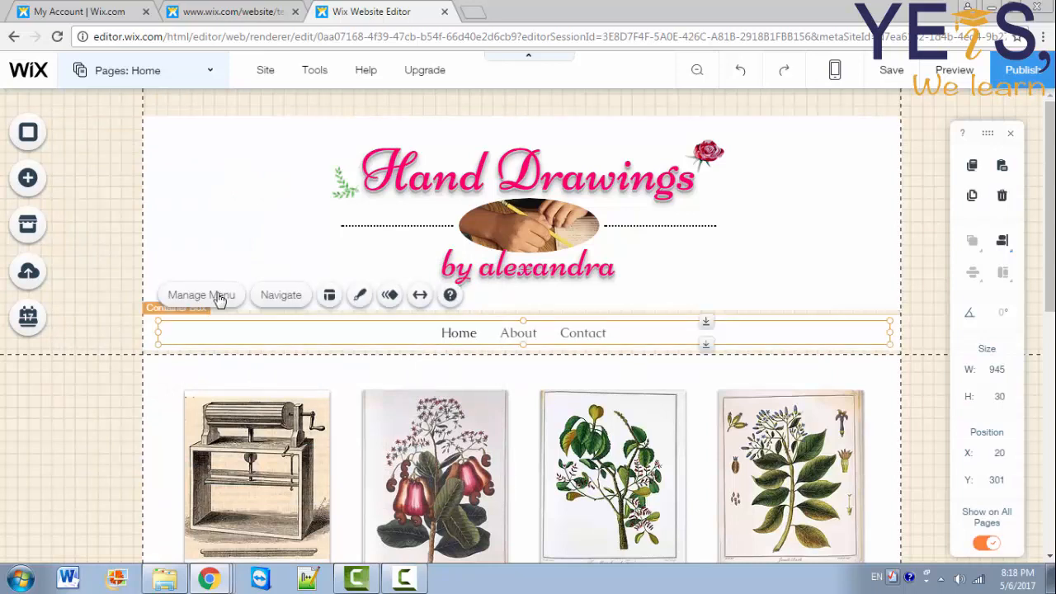
click(329, 297)
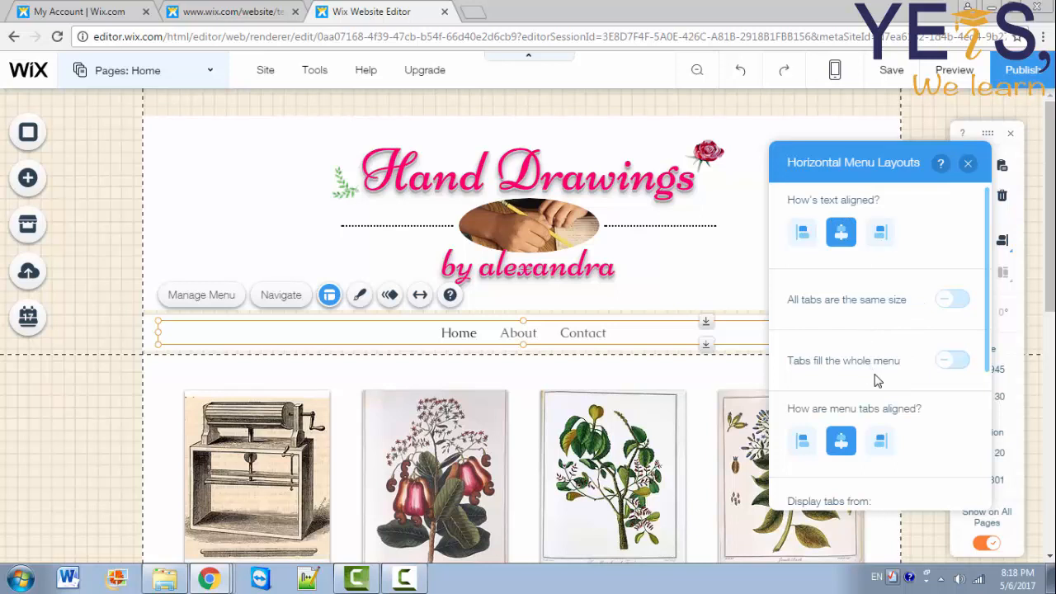
click(951, 363)
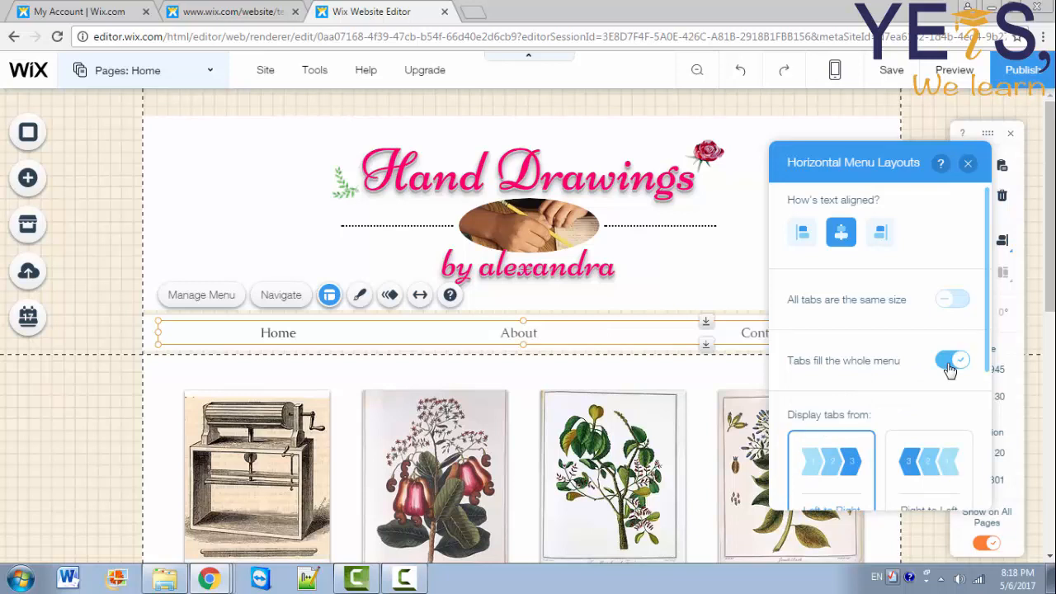
click(950, 363)
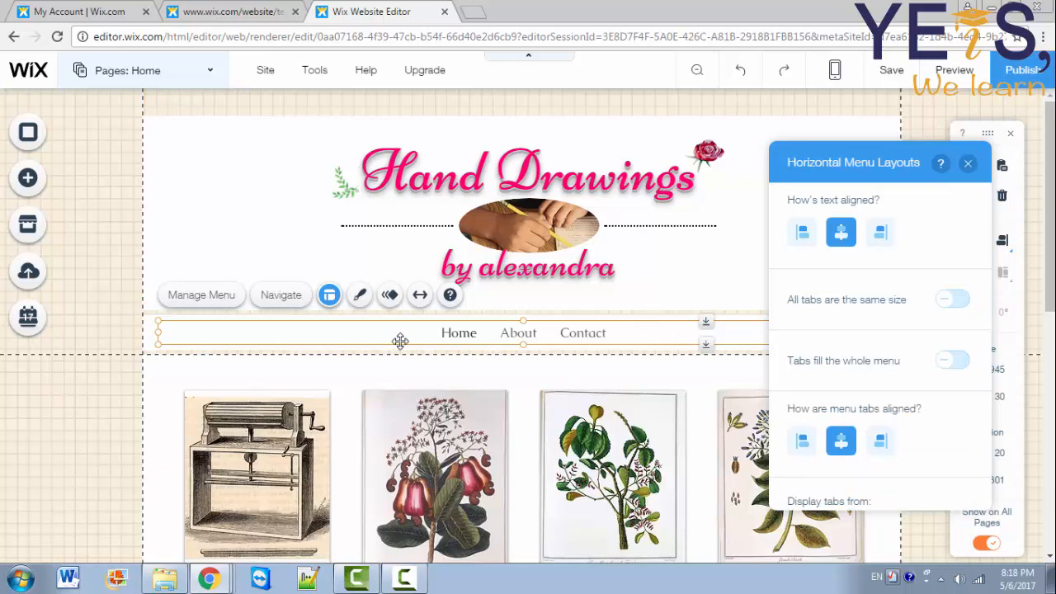
Step: Apply a pink themed menu design with the Home tab filled pink
click(361, 297)
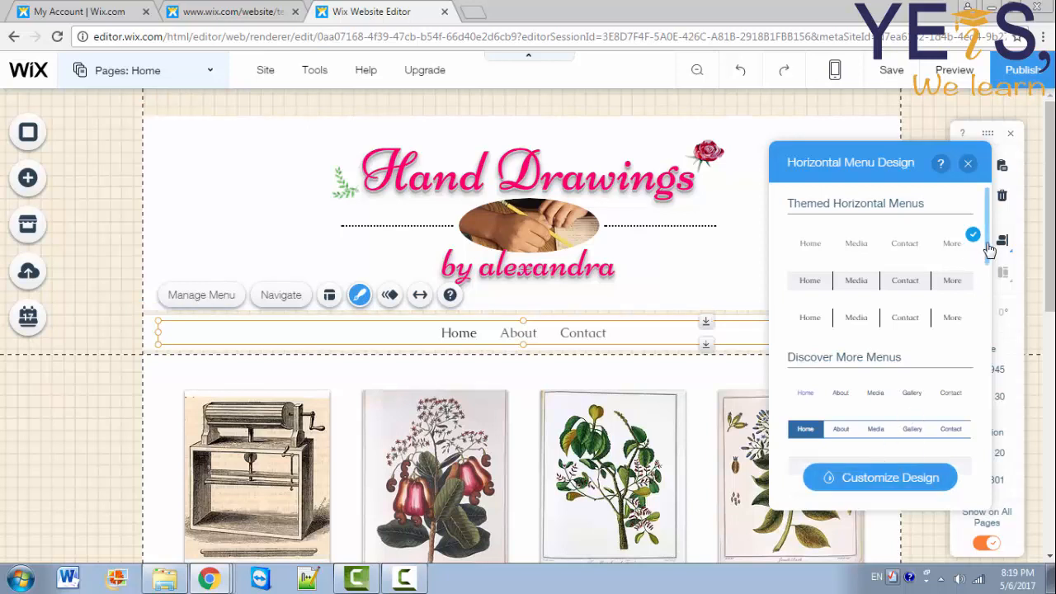
scroll(875, 309, down, 5)
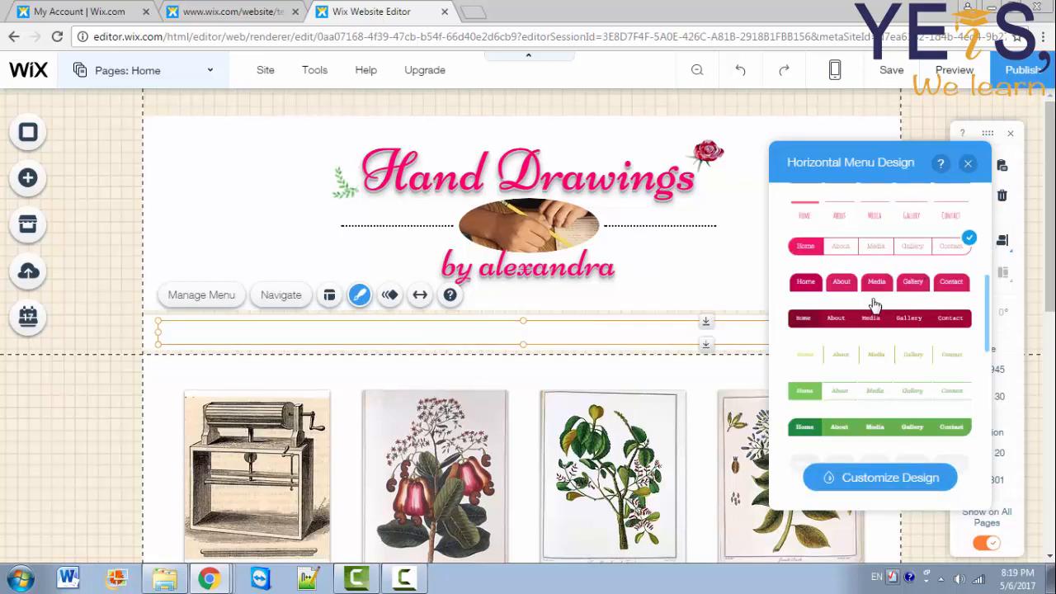
click(973, 168)
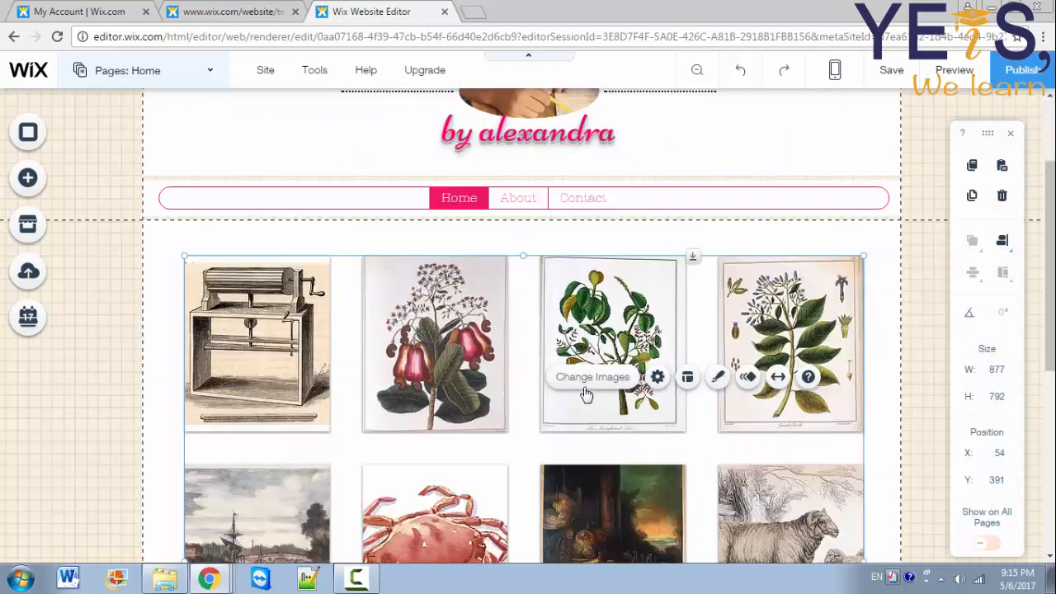
Step: Replace the first gallery image with the apple-in-hand photo g.jpg
click(587, 385)
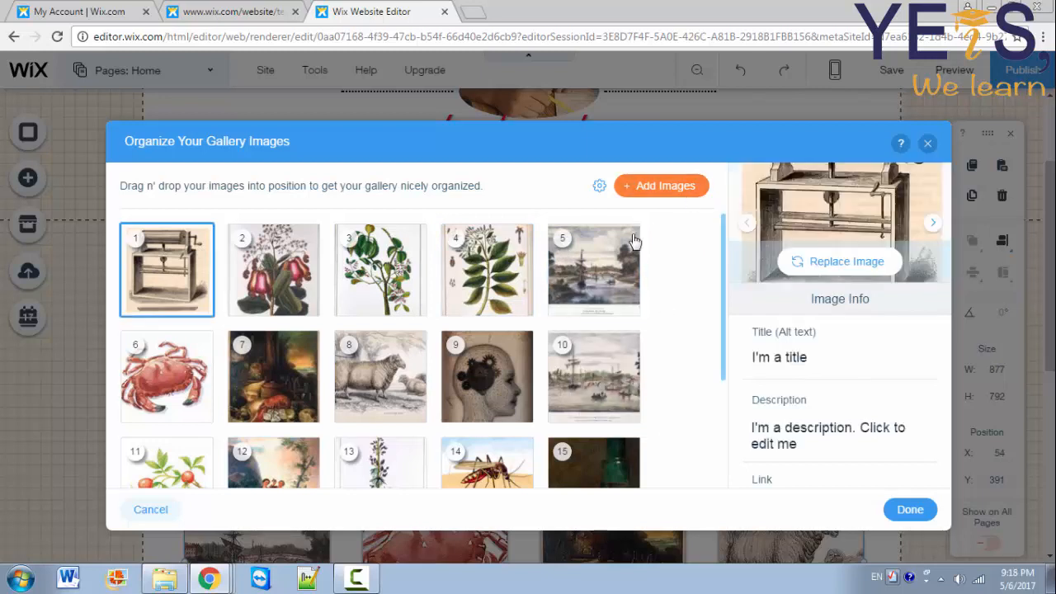
click(845, 261)
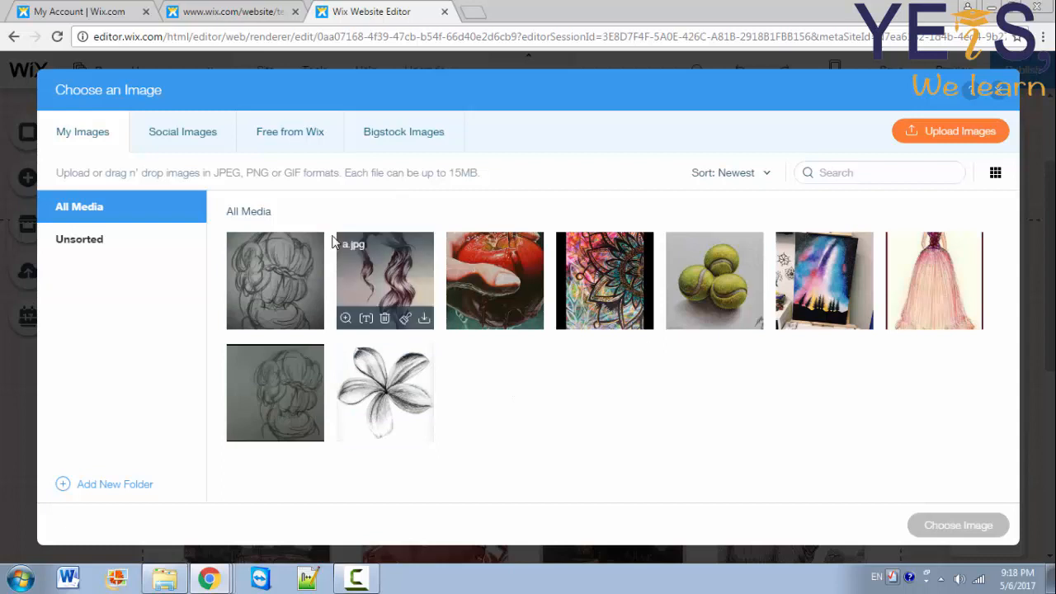
click(496, 254)
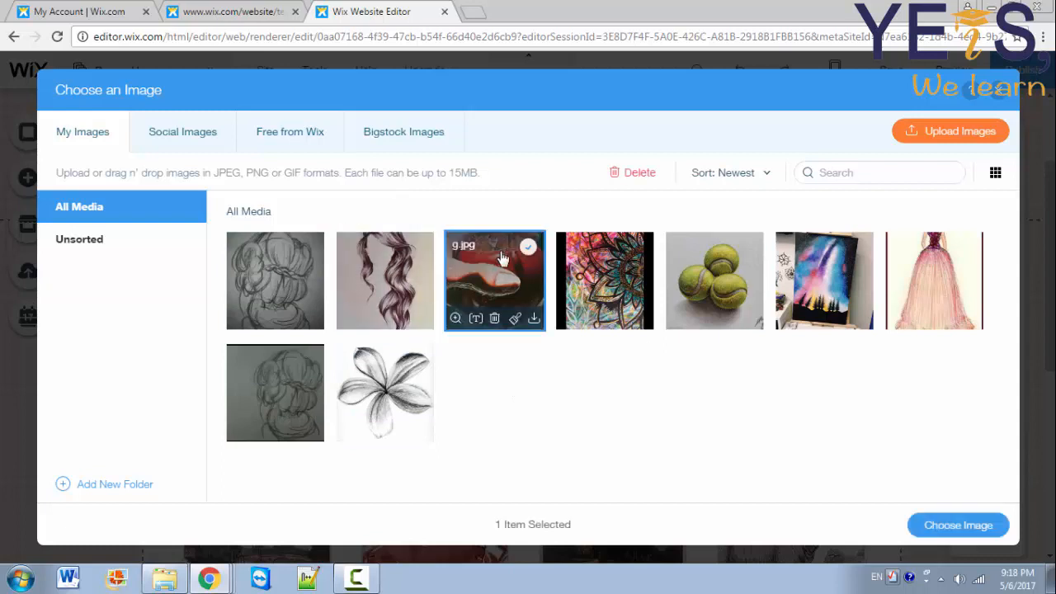
click(981, 528)
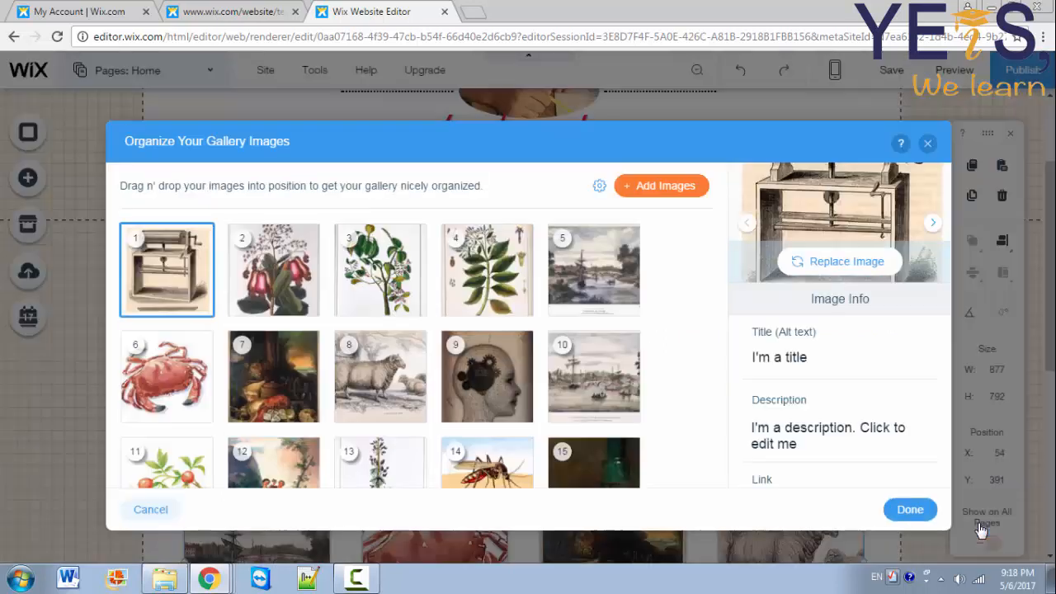
Step: Retitle the first gallery image 'Apple' and clear its description
click(814, 358)
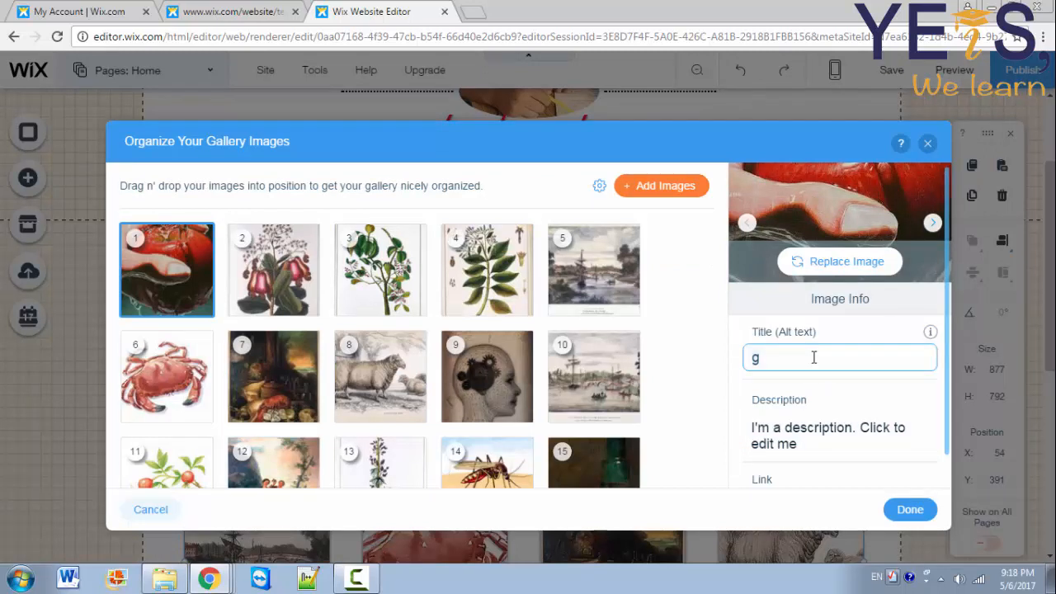
key(BackSpace)
text(Apple)
click(828, 444)
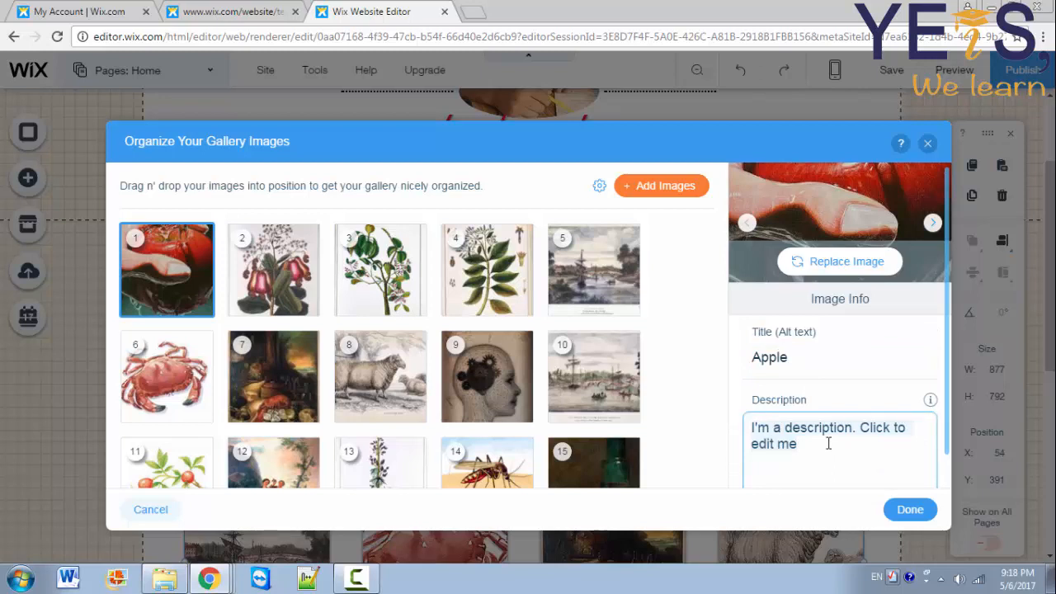
key(BackSpace)
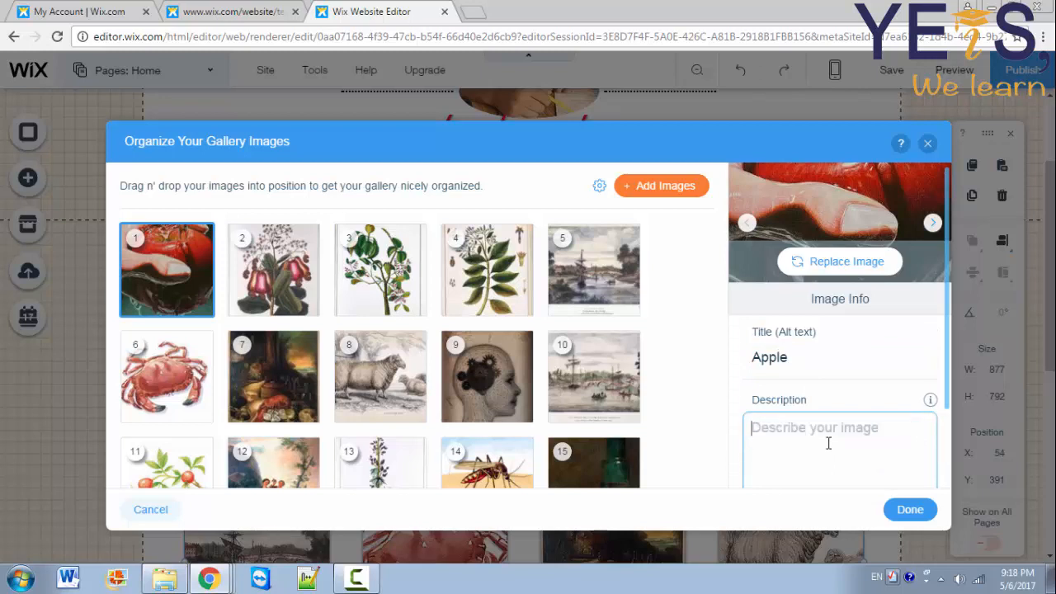
click(949, 394)
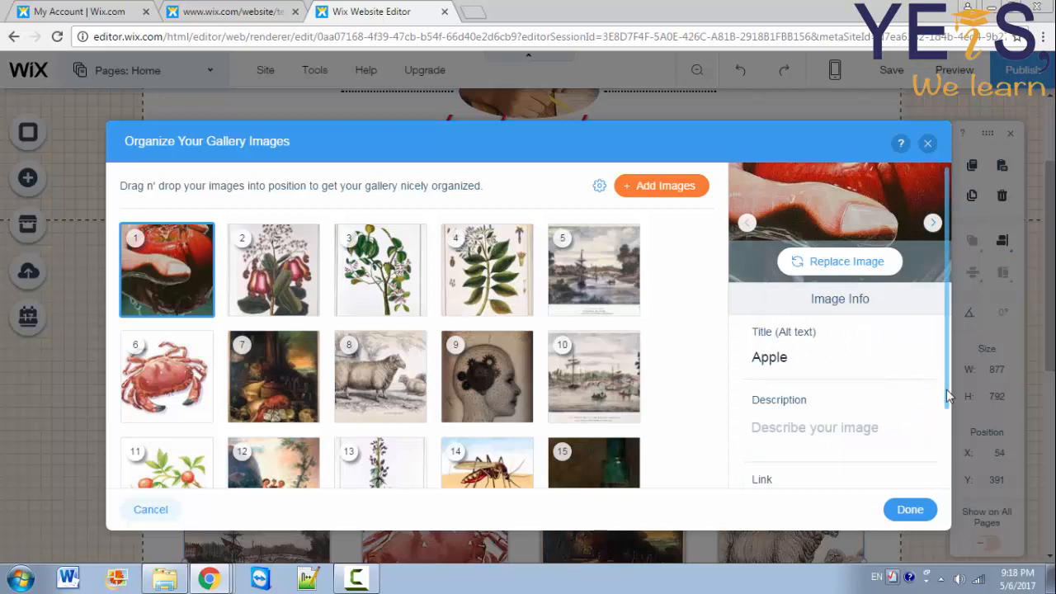
scroll(947, 396, down, 1)
click(809, 469)
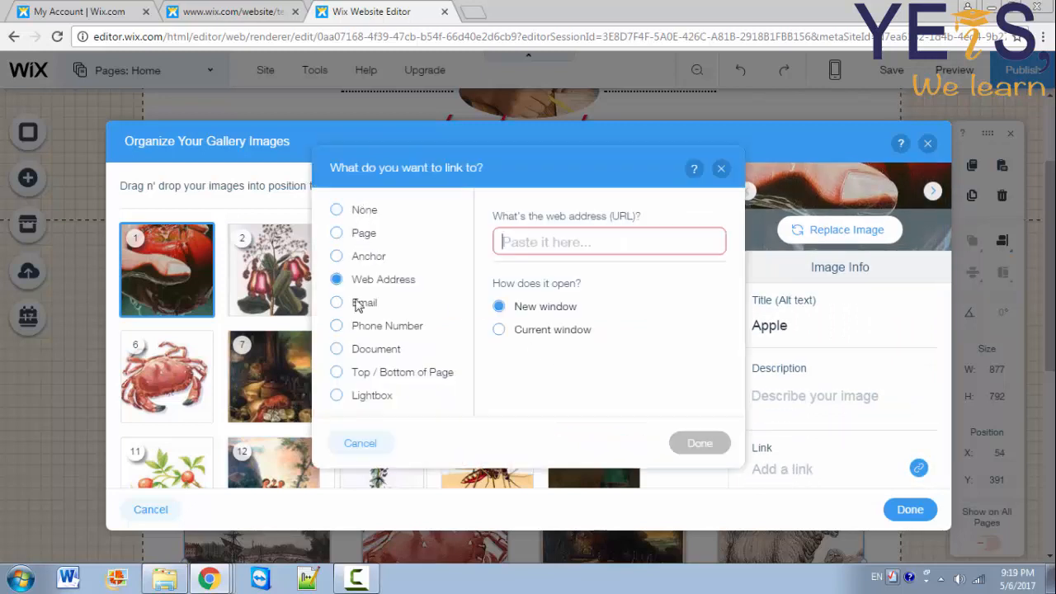
click(550, 244)
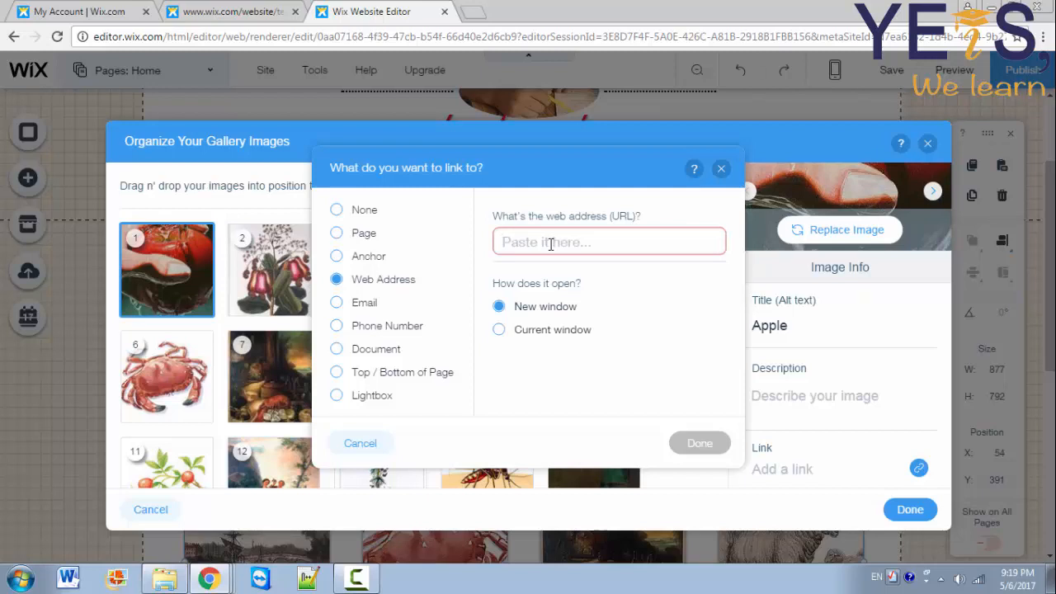
text(http://yeischool.com/)
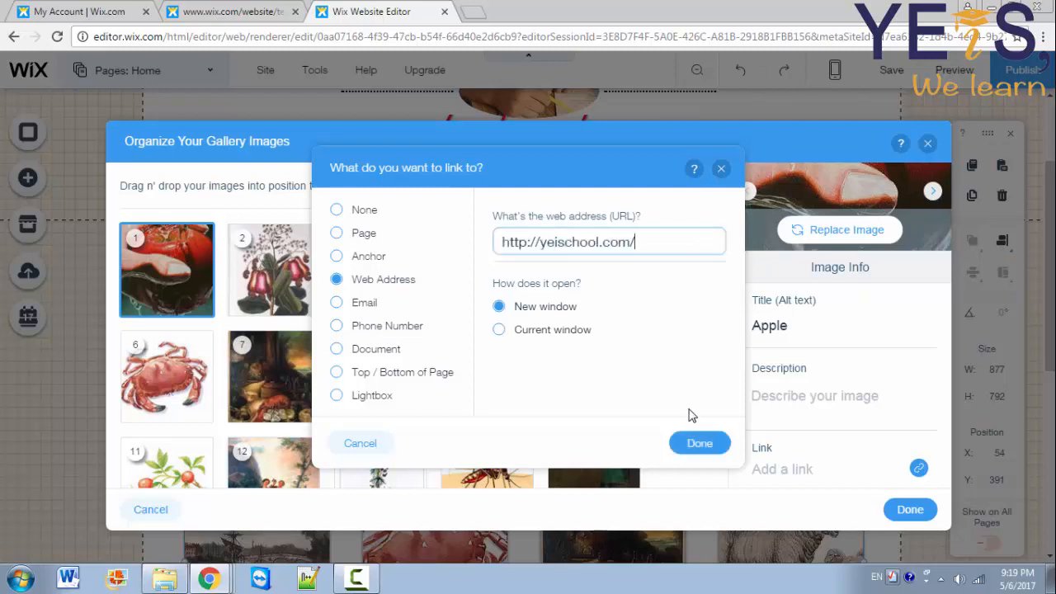
click(712, 447)
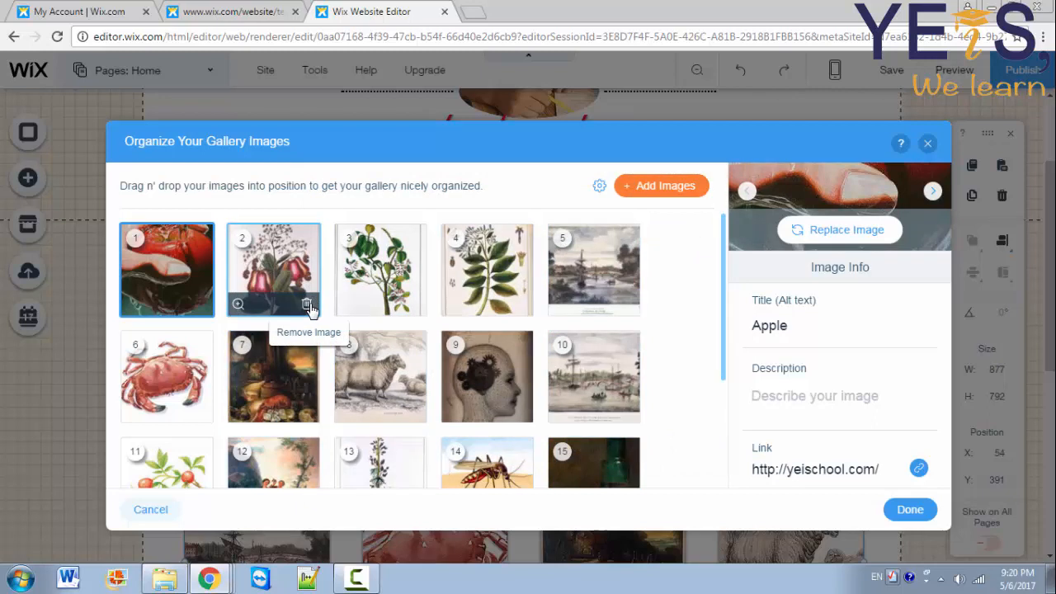
Step: Confirm the yeischool.com link and open the image library to replace a gallery image
click(307, 305)
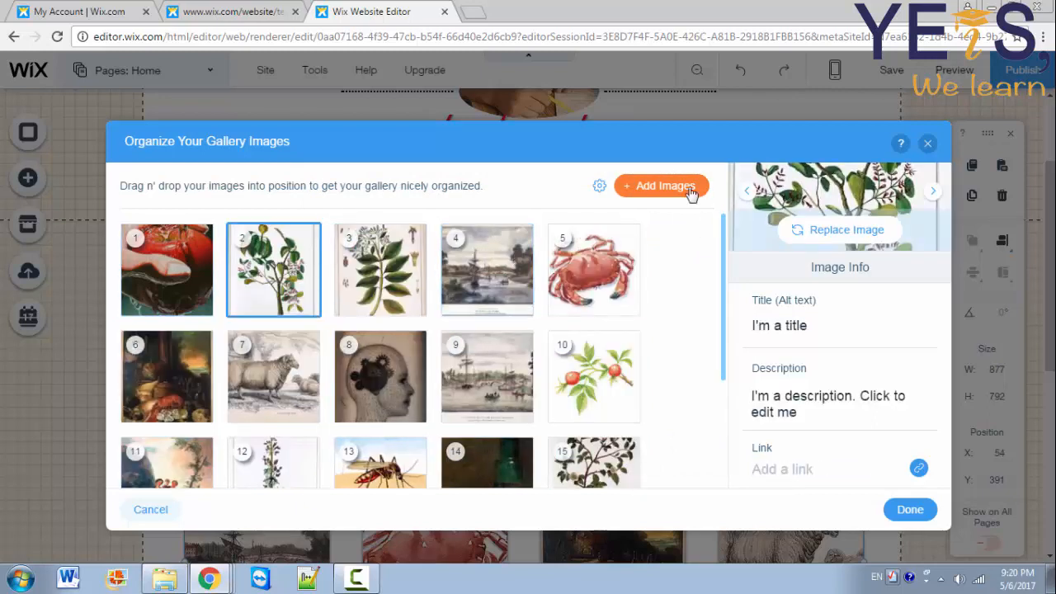
click(685, 186)
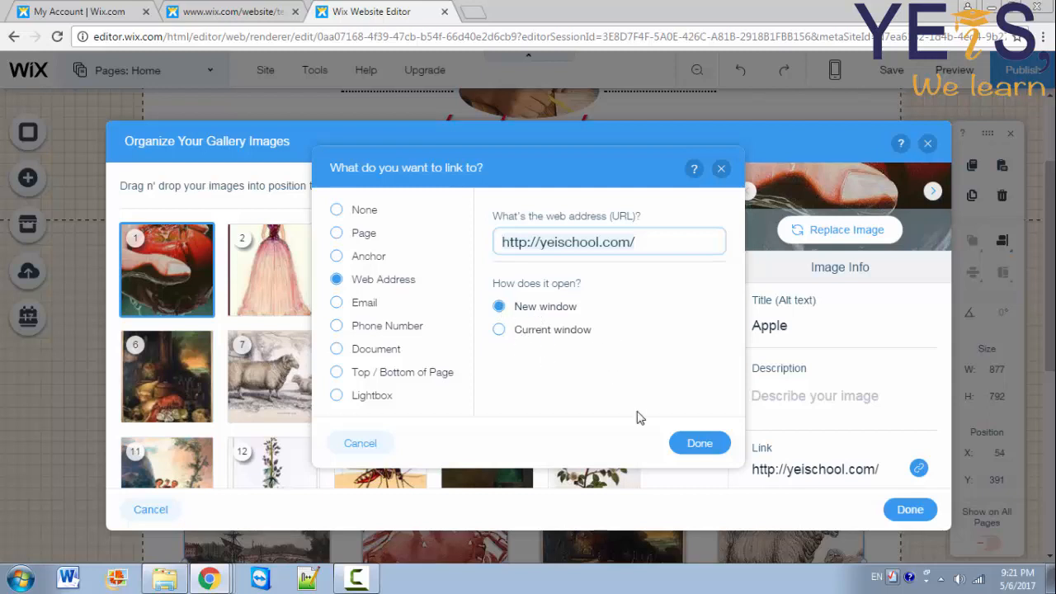
click(693, 450)
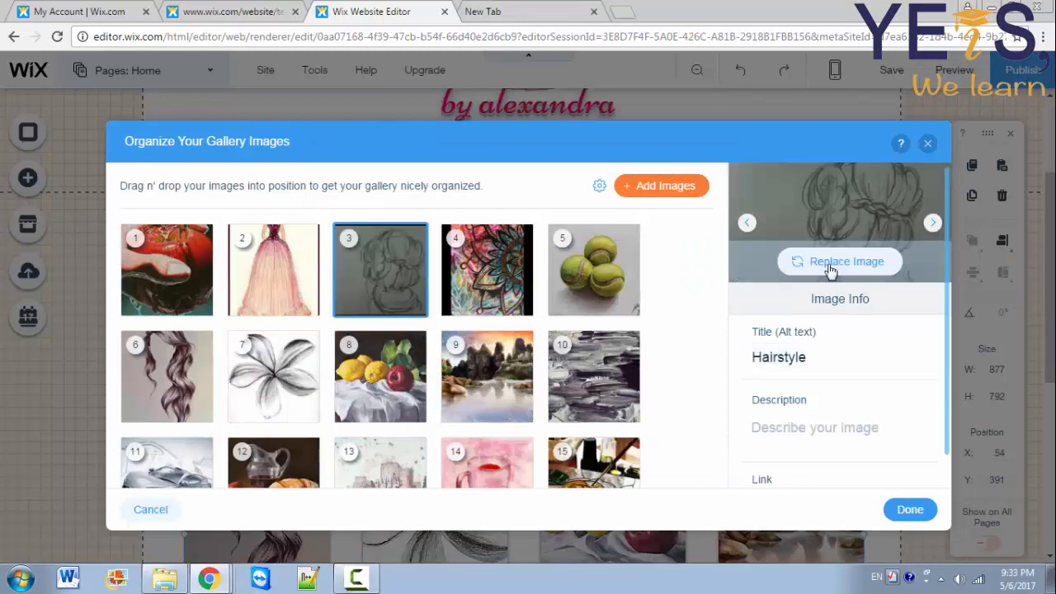
click(842, 259)
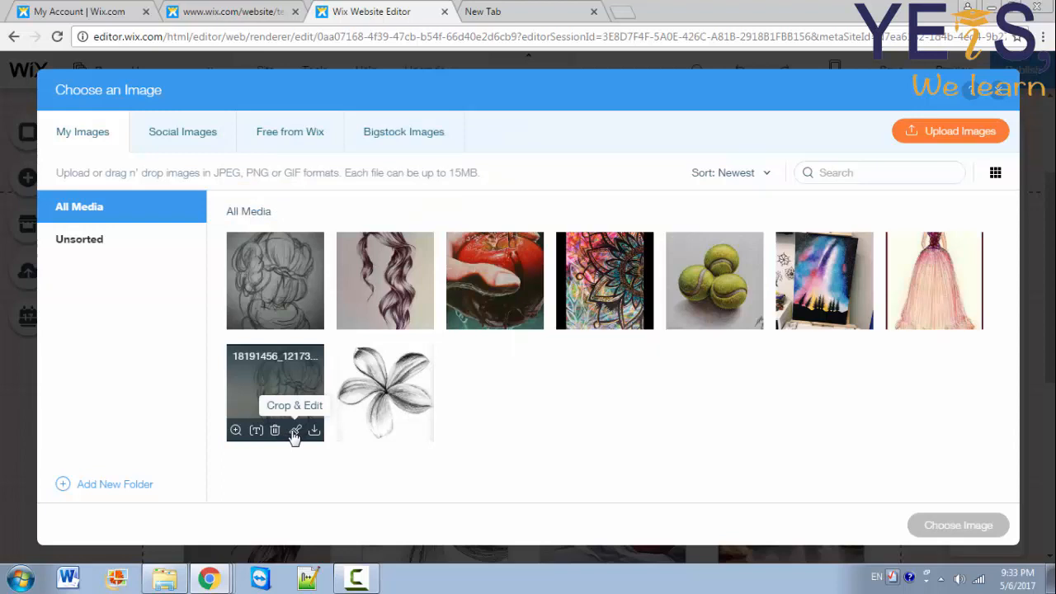
Step: Crop the hairstyle drawing to 396 × 414, trimming the empty left side
click(294, 431)
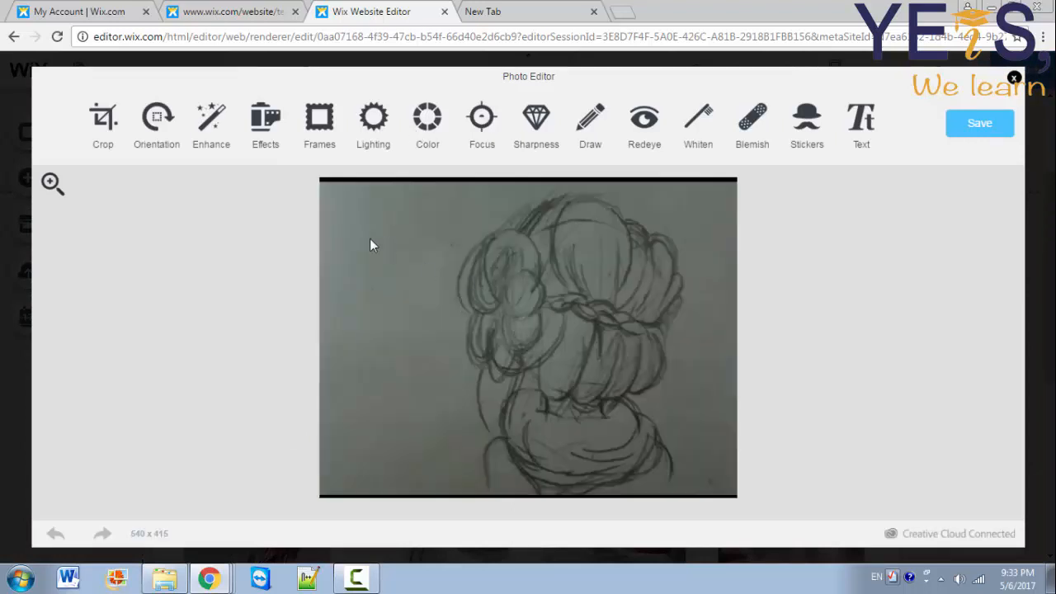
click(103, 122)
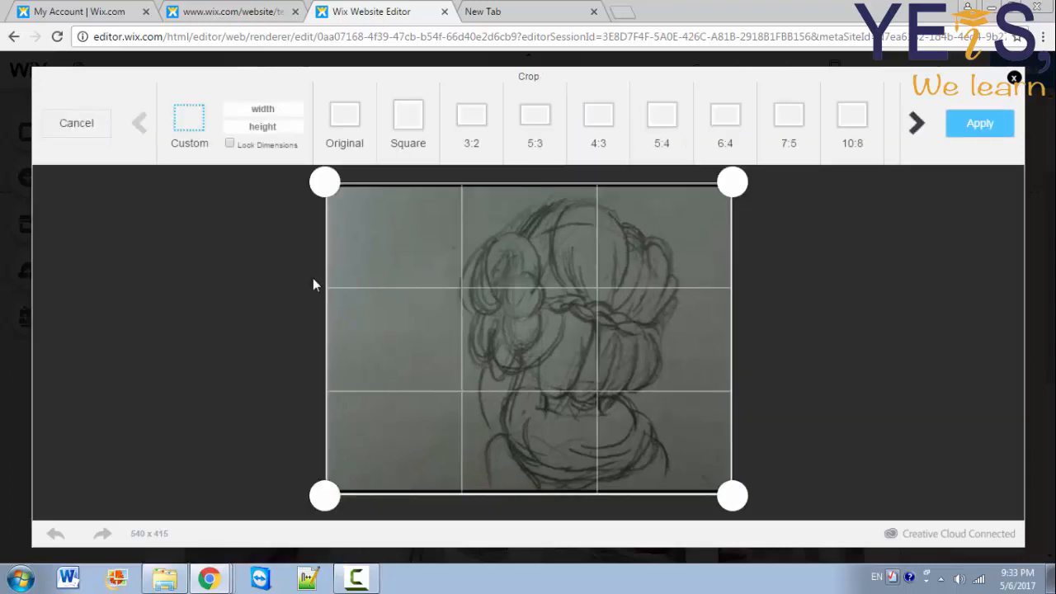
drag(326, 180, 424, 178)
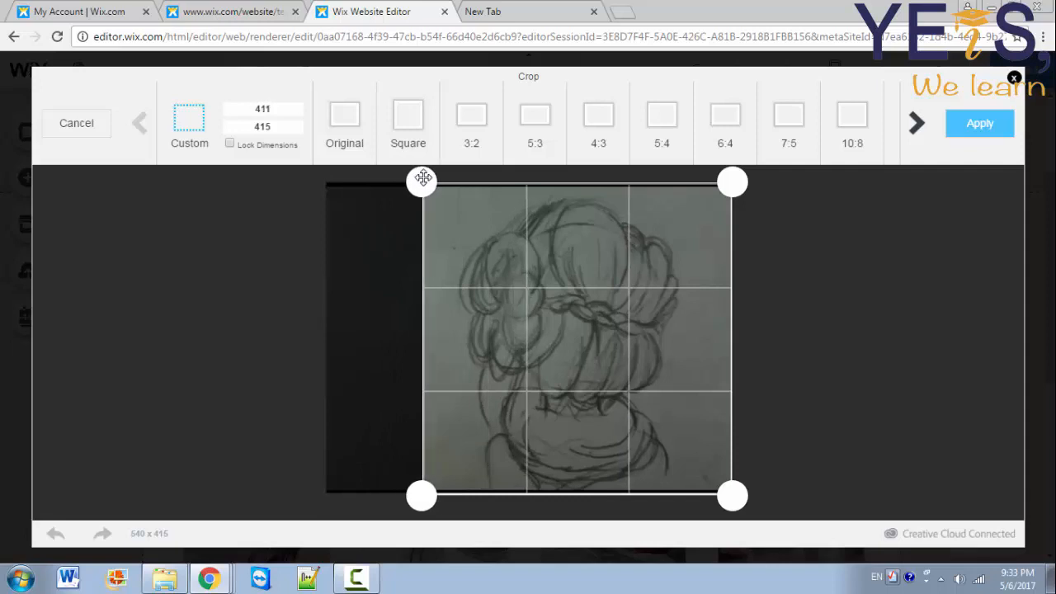
drag(728, 178, 721, 181)
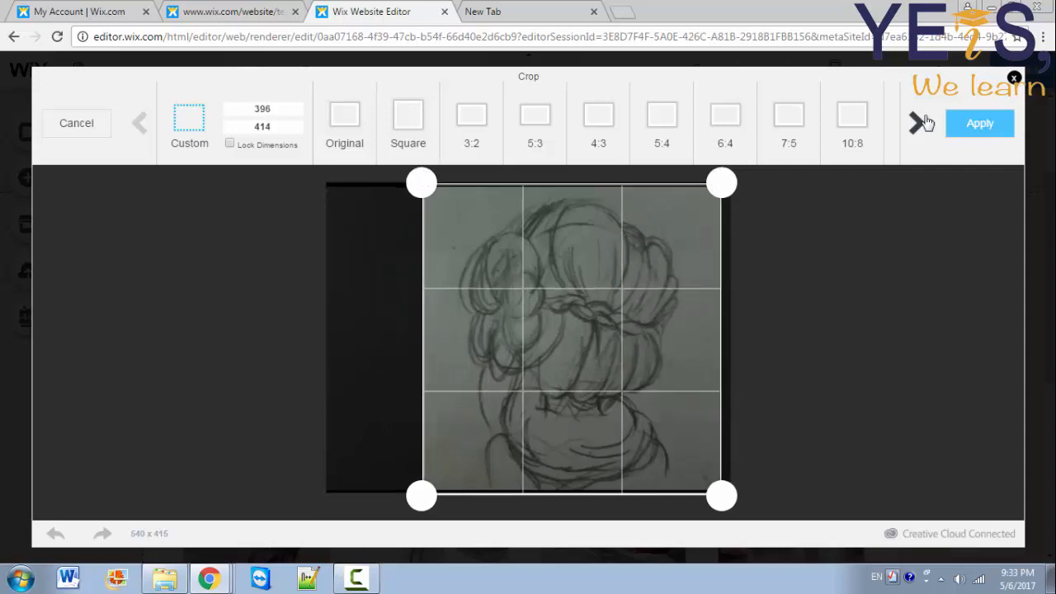
click(980, 123)
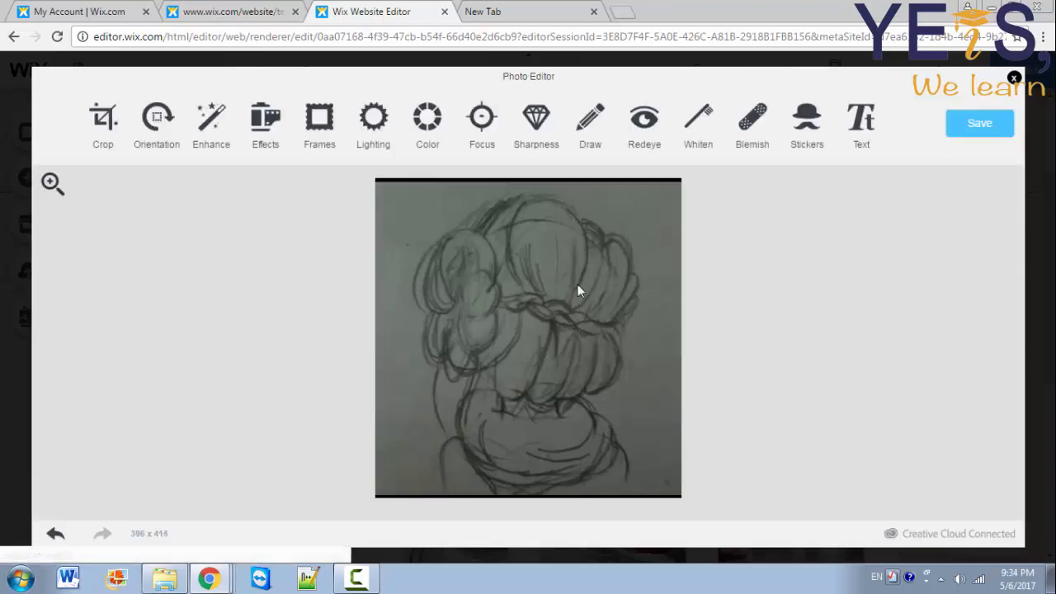
Step: Try rotations and flips on the drawing, then discard the orientation changes
click(160, 128)
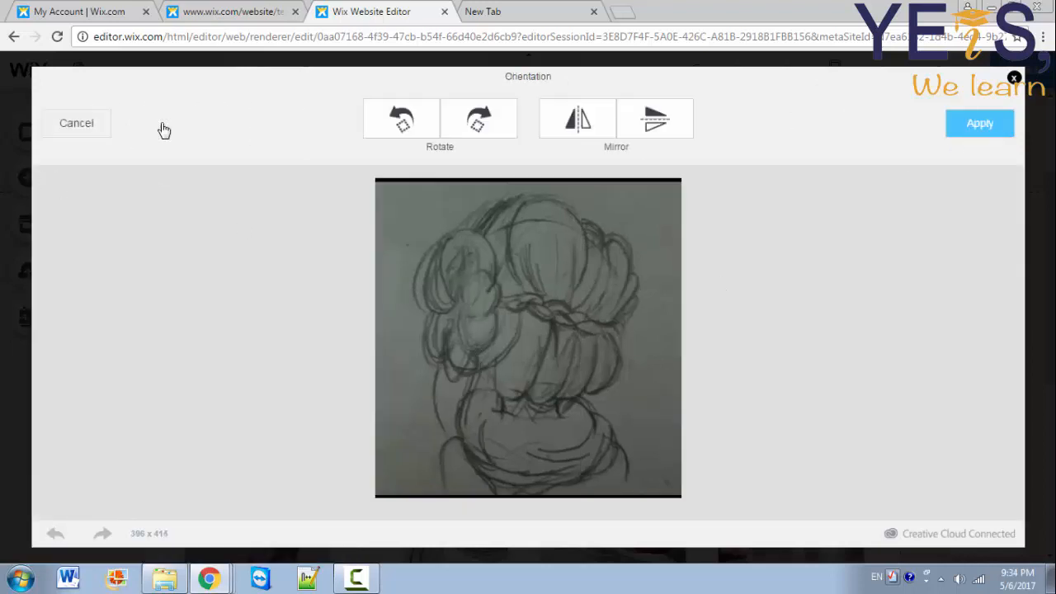
click(479, 115)
click(604, 115)
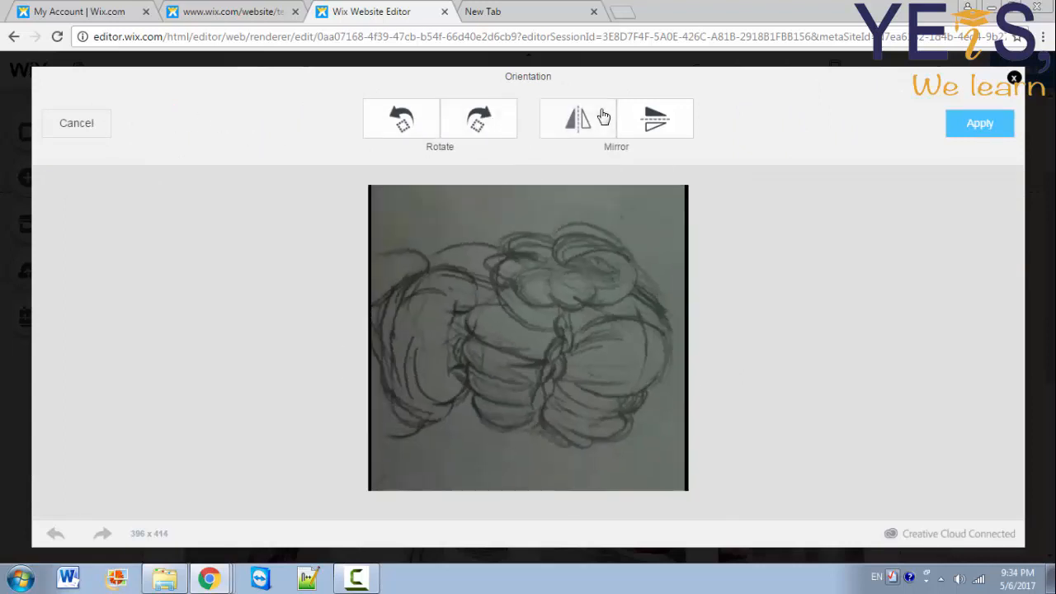
click(649, 120)
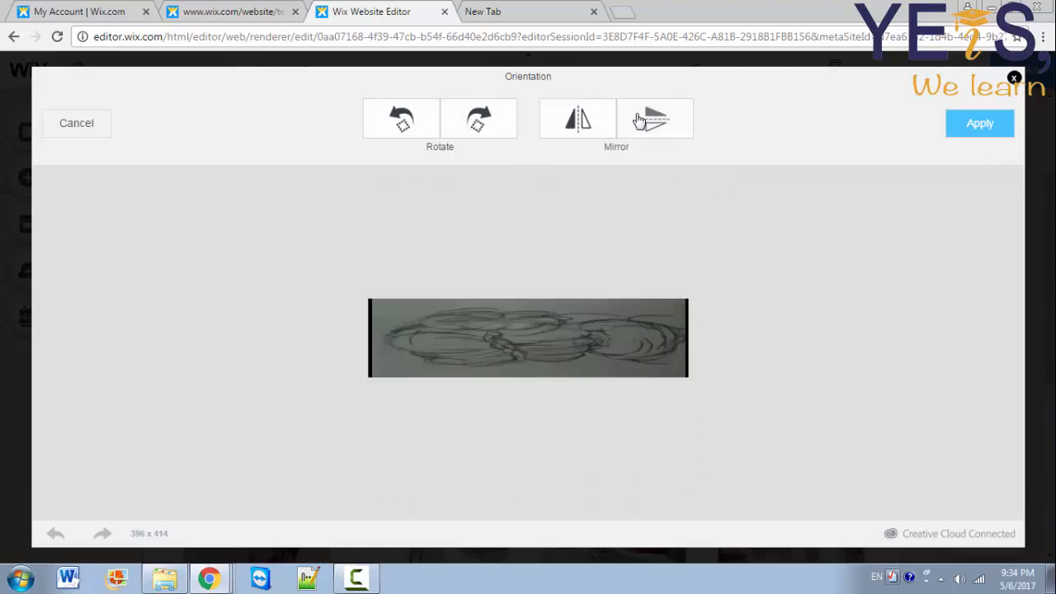
click(570, 142)
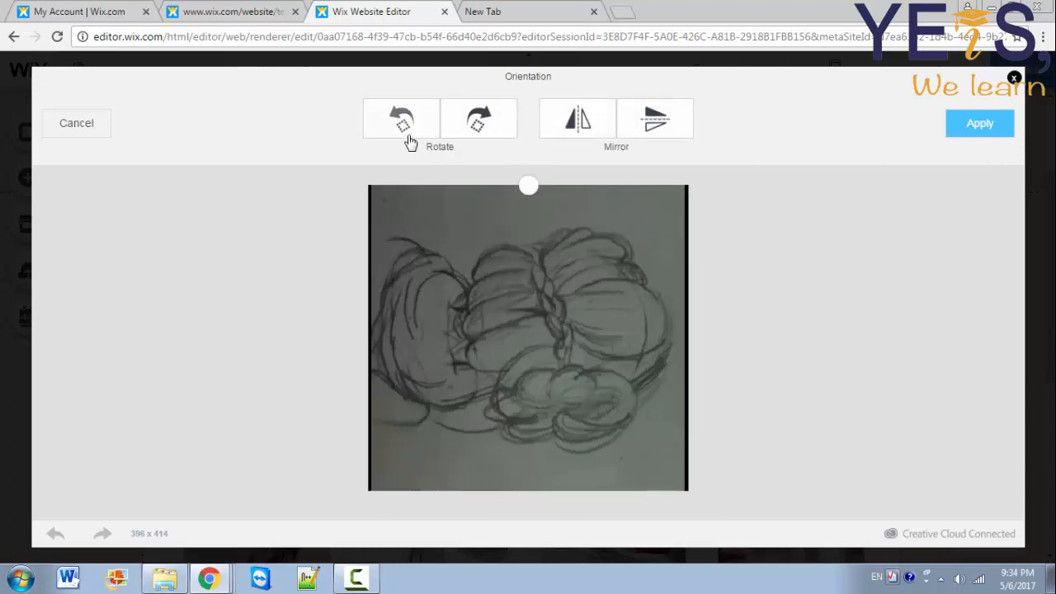
click(406, 134)
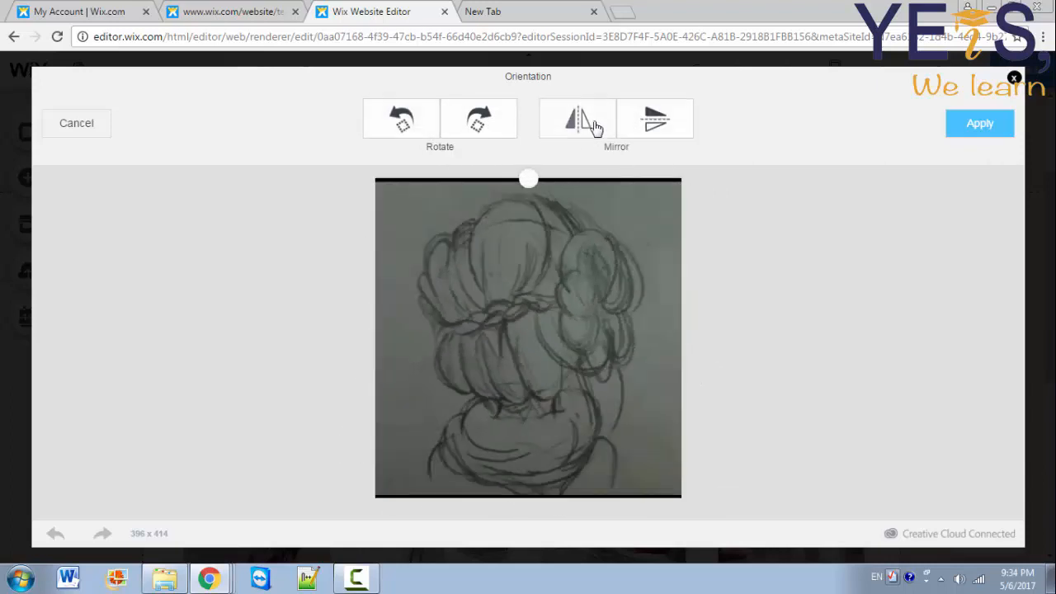
click(648, 128)
click(641, 130)
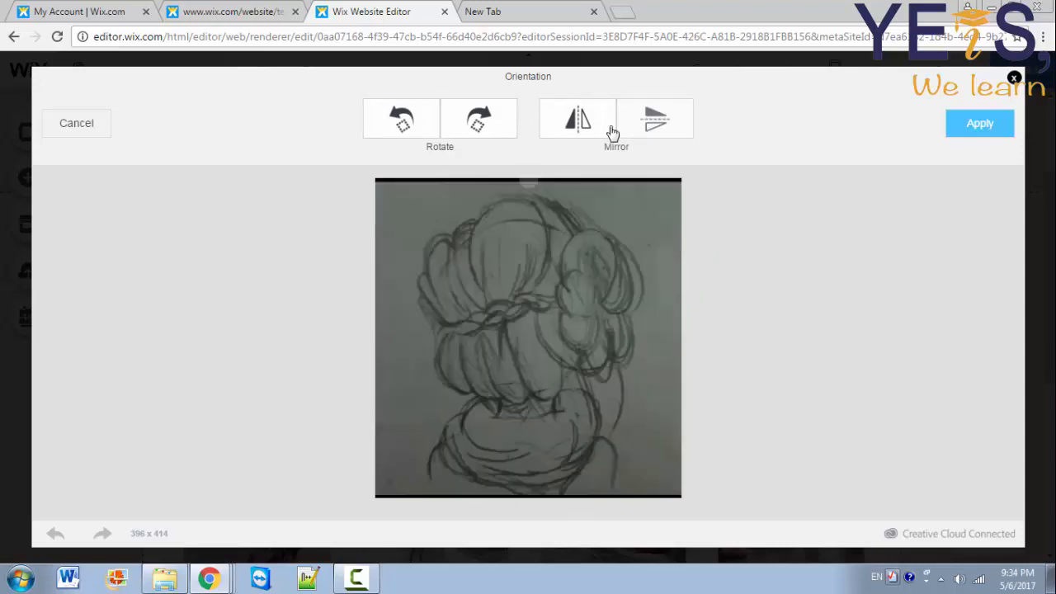
click(608, 132)
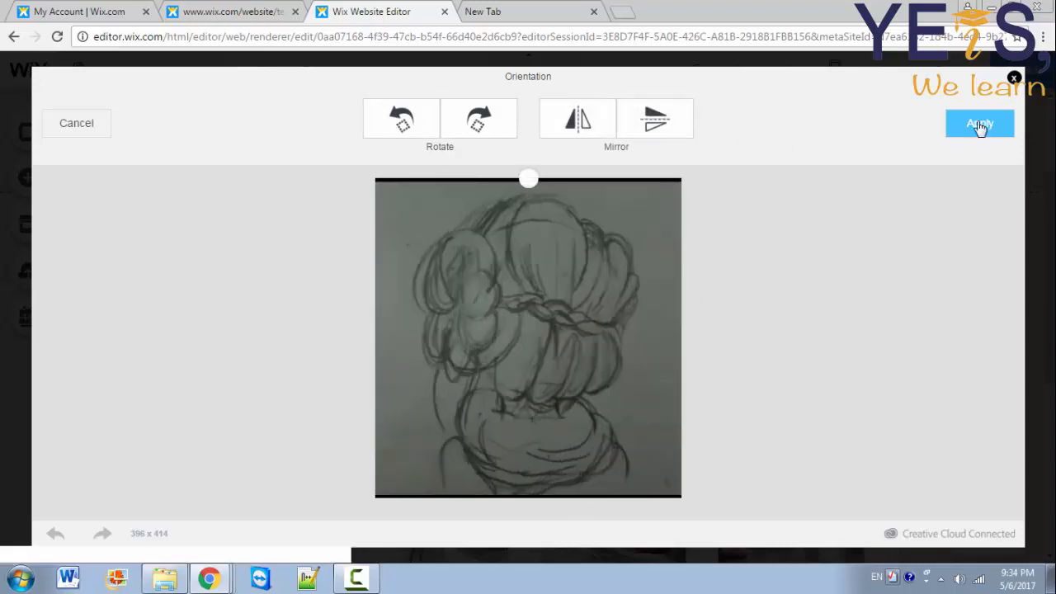
click(995, 130)
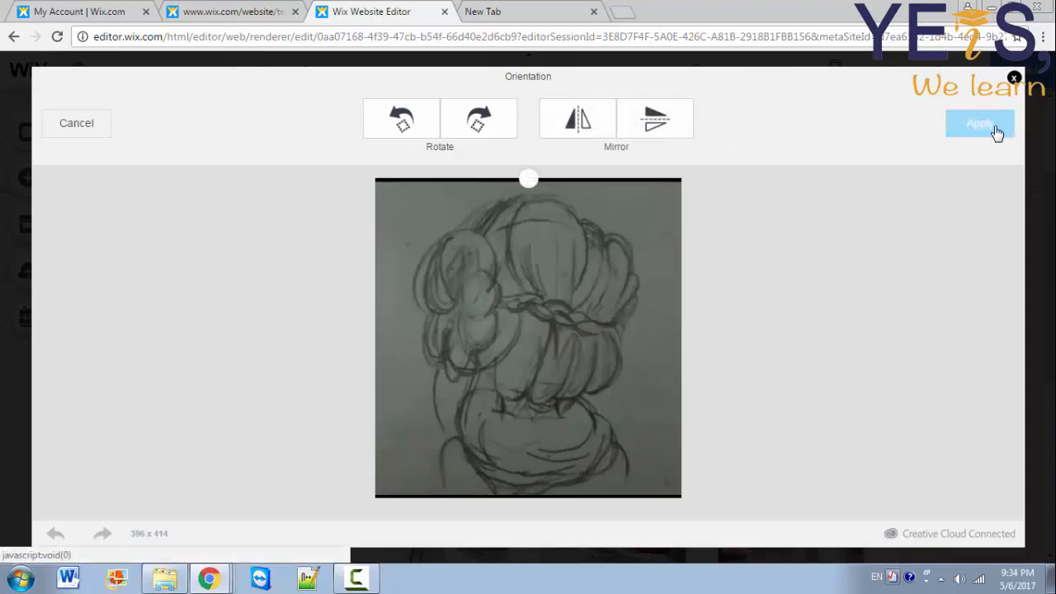
click(75, 123)
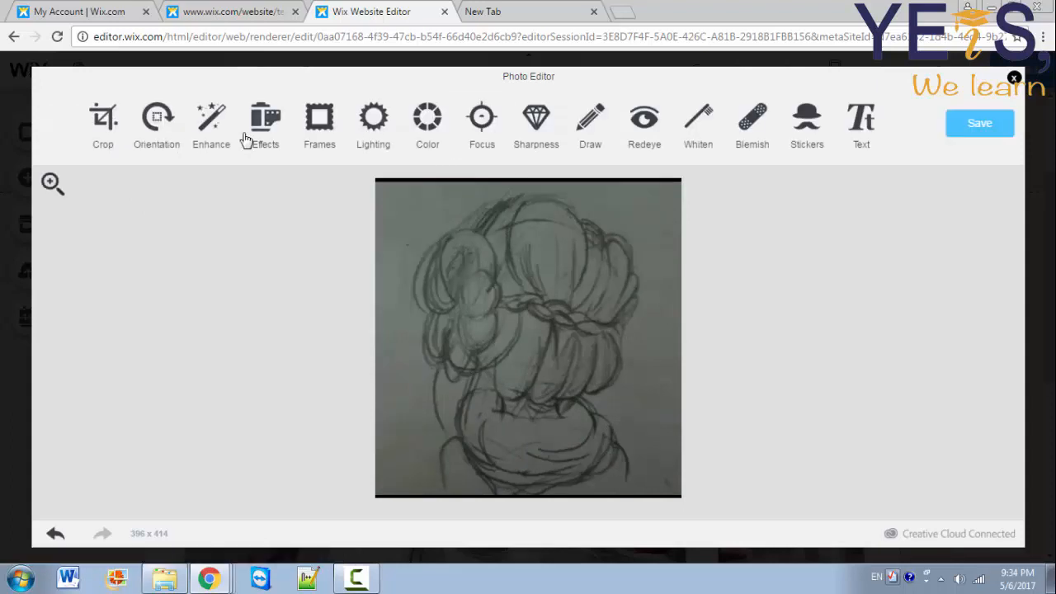
Step: Compare the enhancement presets and apply Hi-Def to the drawing
click(213, 125)
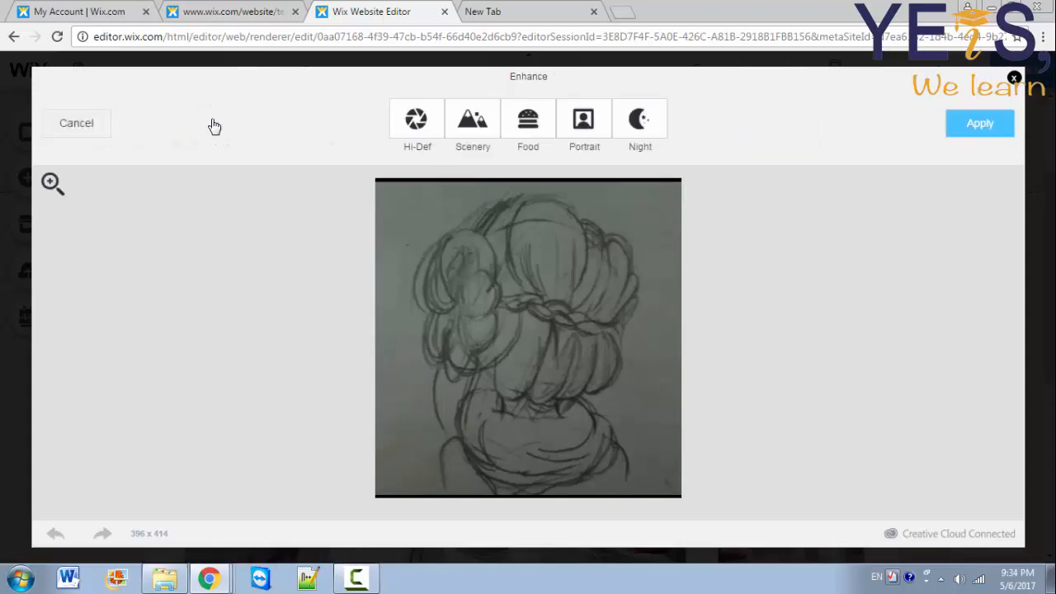
click(416, 120)
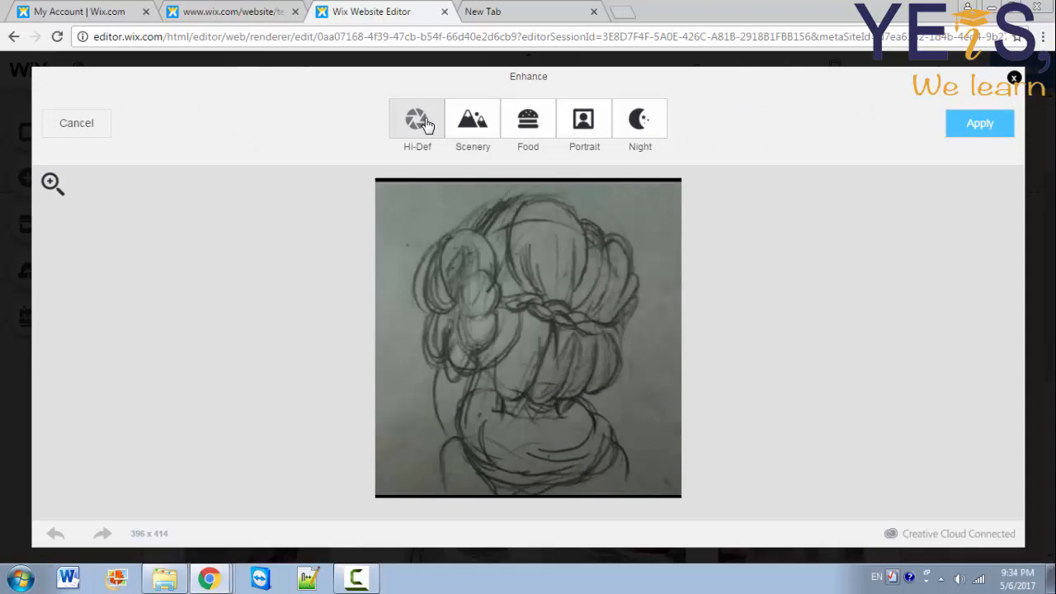
click(492, 124)
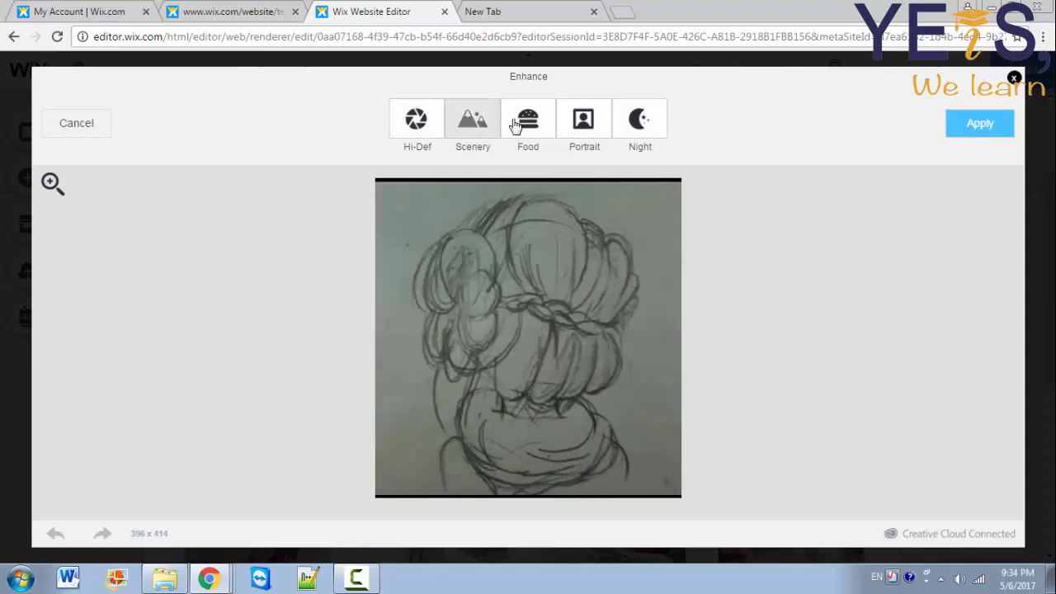
click(526, 124)
click(580, 122)
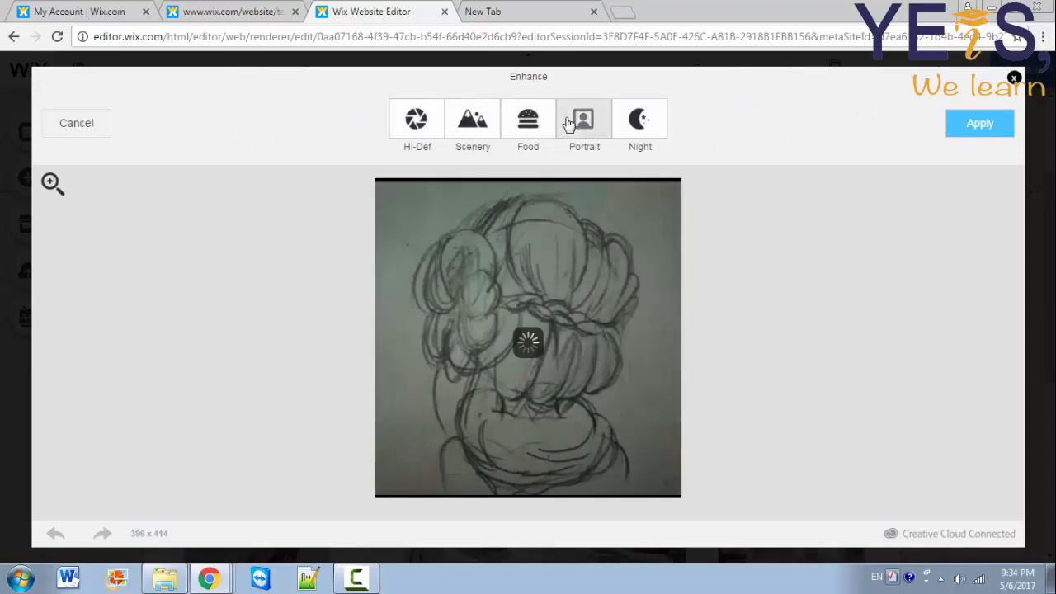
click(645, 124)
click(430, 125)
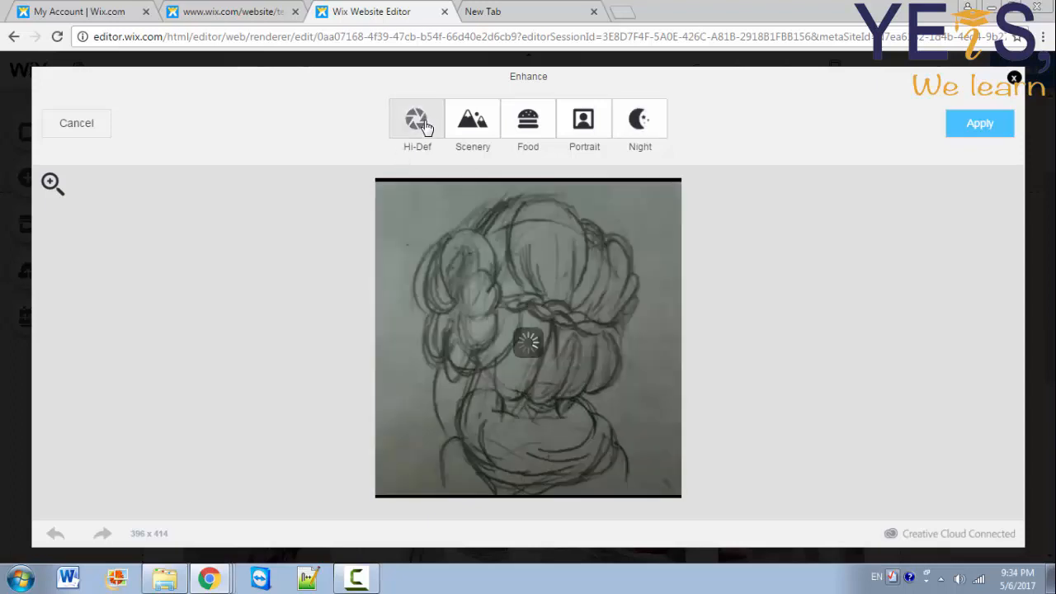
click(980, 123)
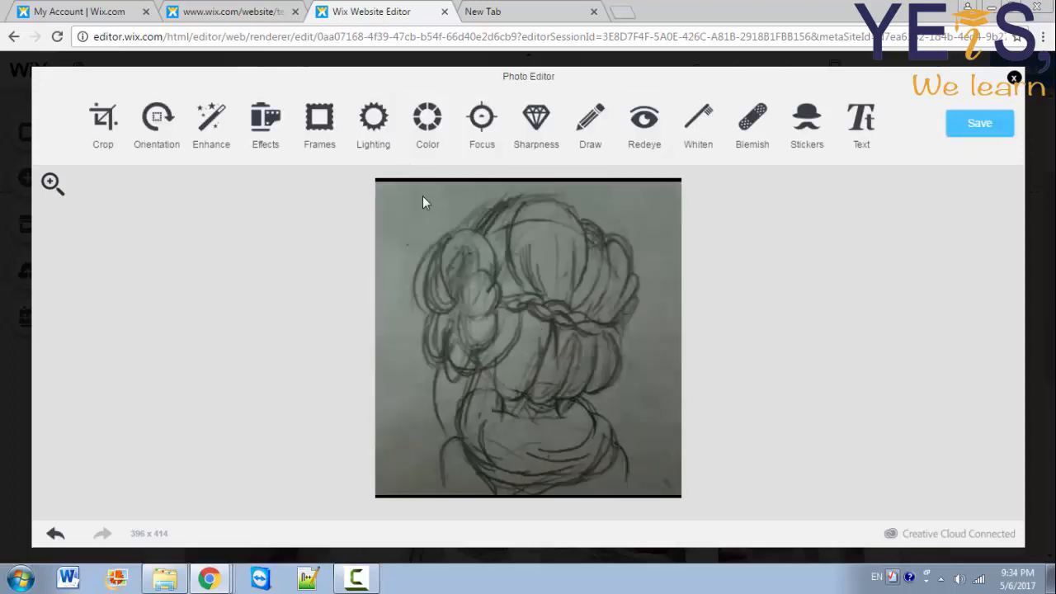
click(272, 141)
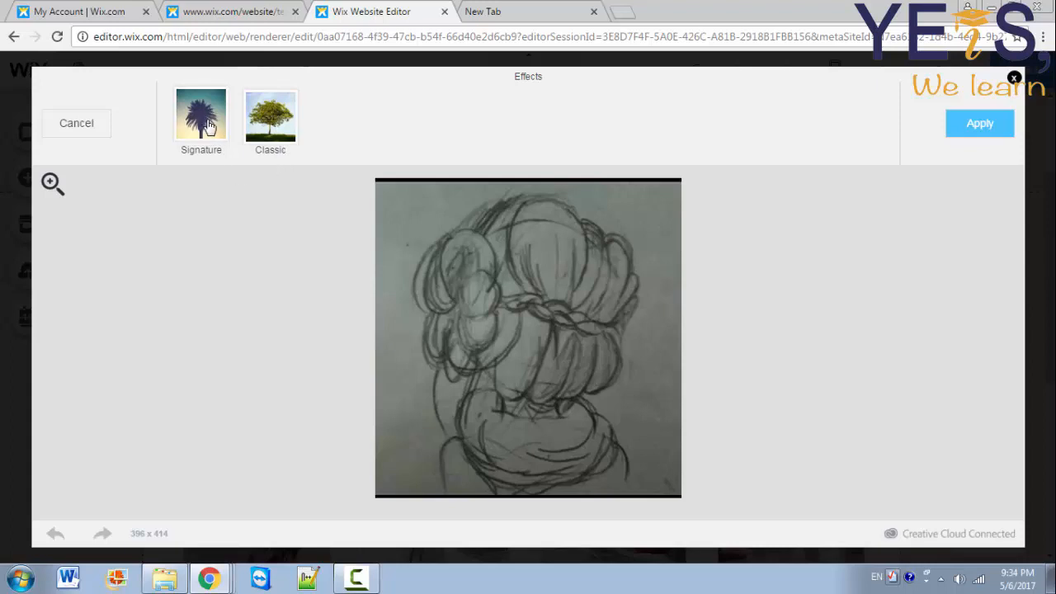
Step: Apply the Cruz Signature filter at about three-quarter intensity, leaving the drawing unframed
click(209, 125)
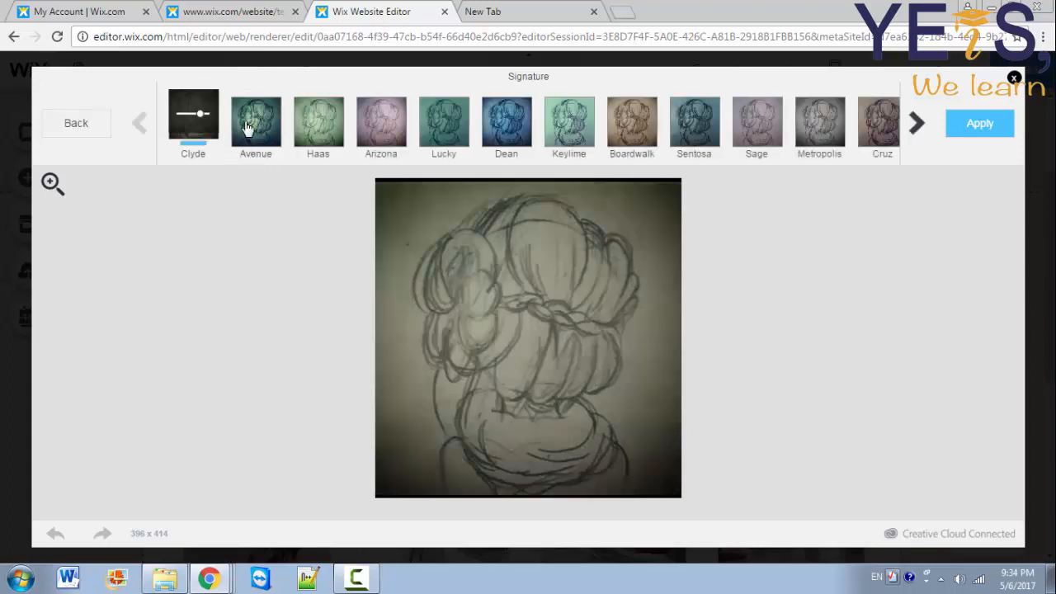
click(247, 128)
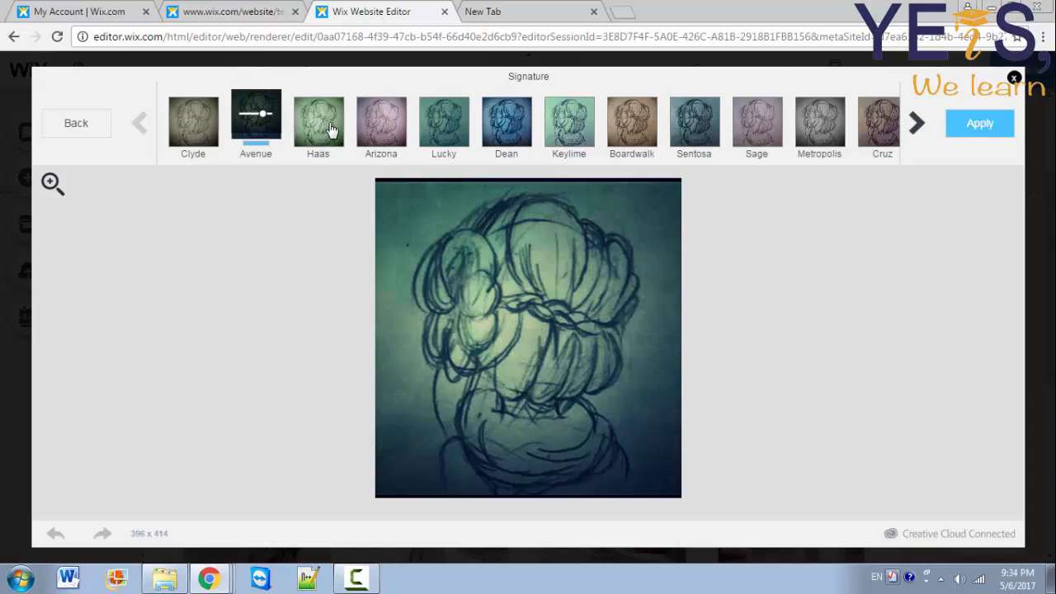
click(330, 129)
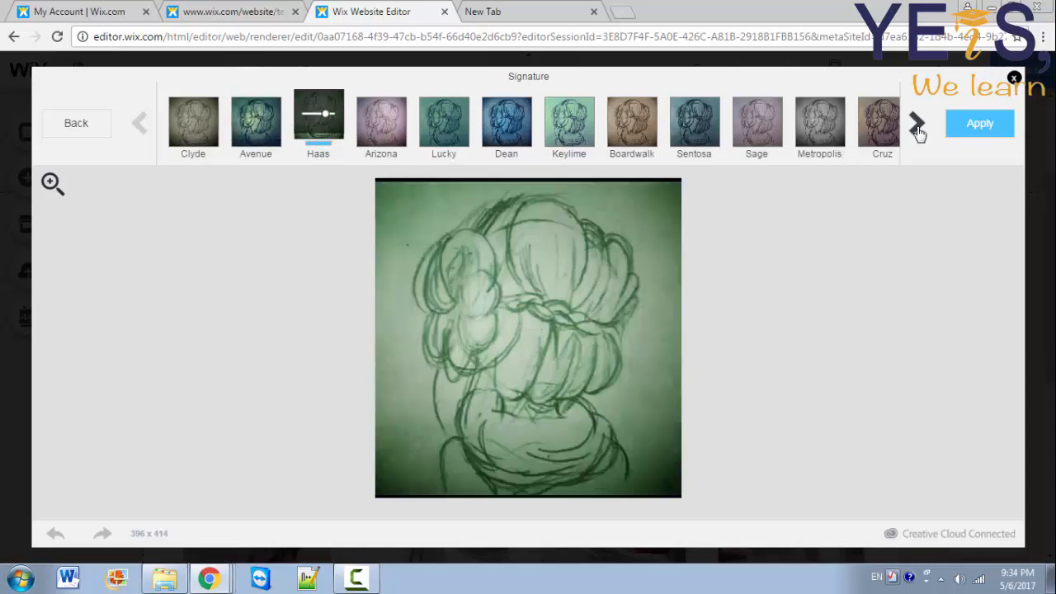
click(880, 124)
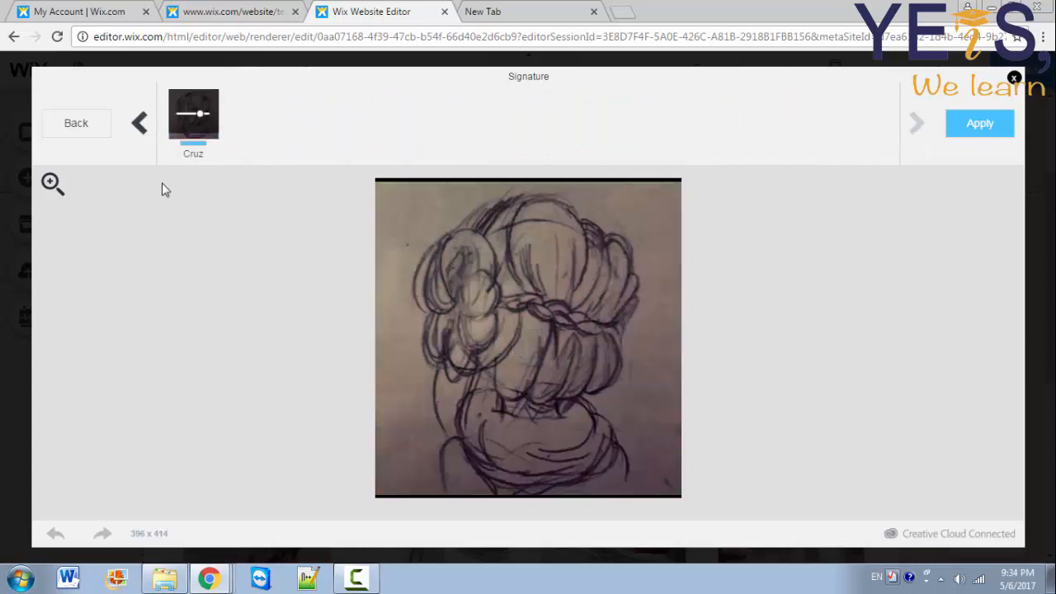
click(204, 122)
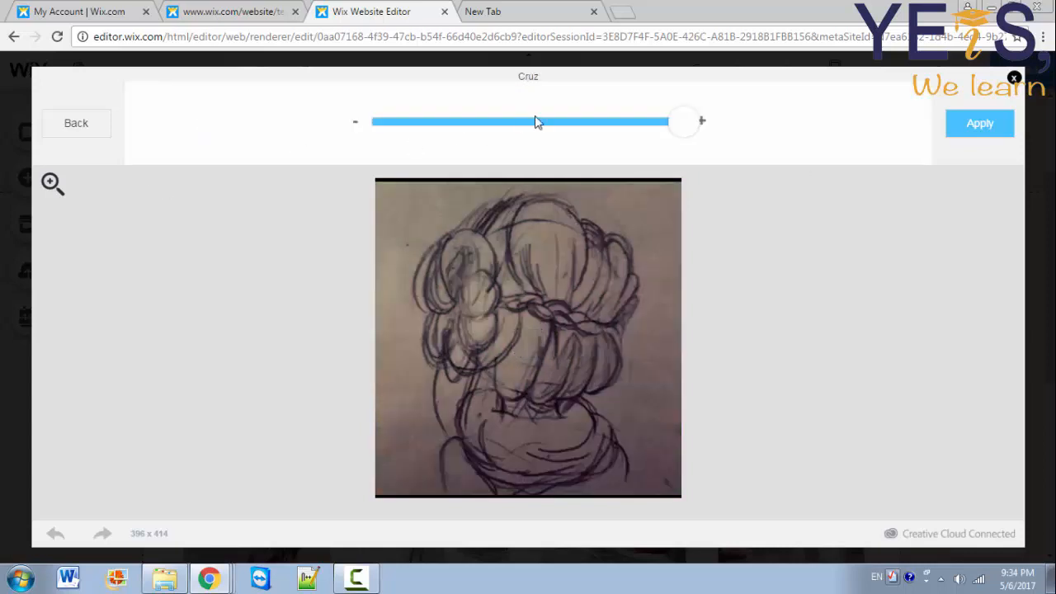
drag(689, 118, 438, 134)
drag(567, 128, 674, 123)
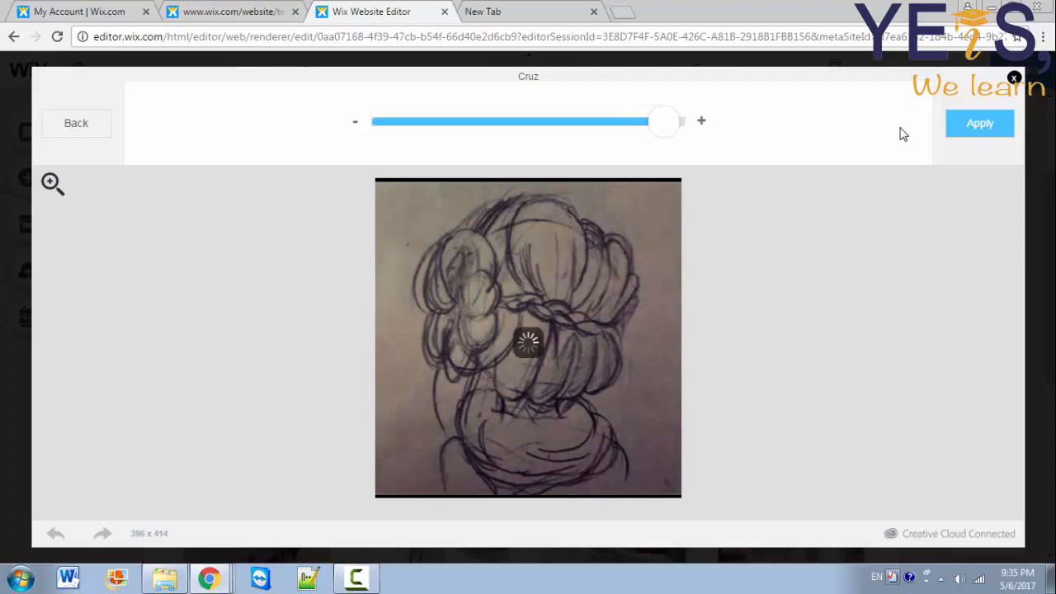
click(969, 132)
click(319, 124)
click(83, 135)
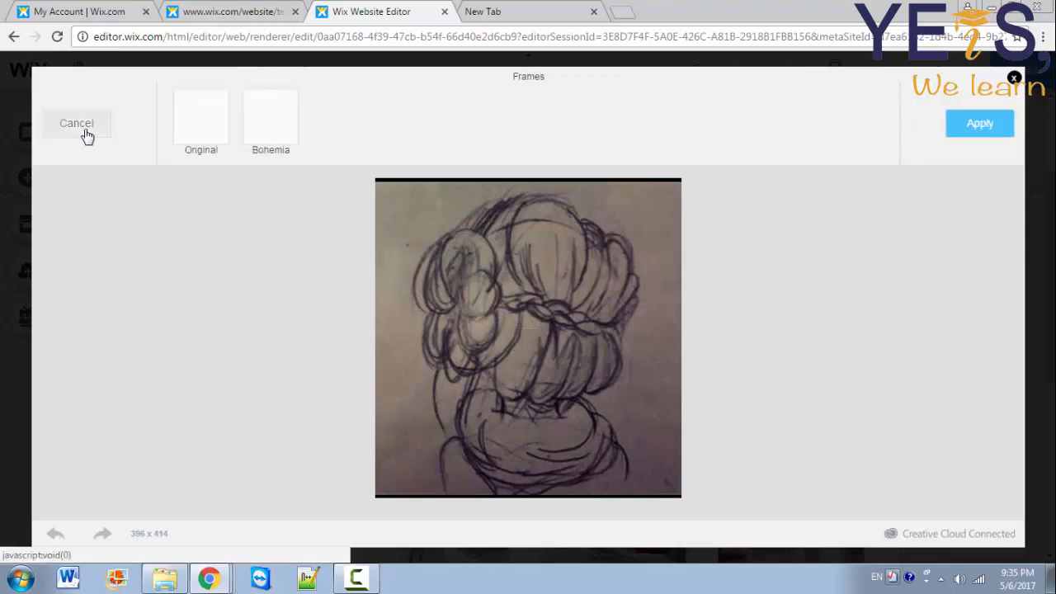
Step: Return brightness to neutral, change contrast, nudge highlights and lift shadows on the drawing
click(385, 130)
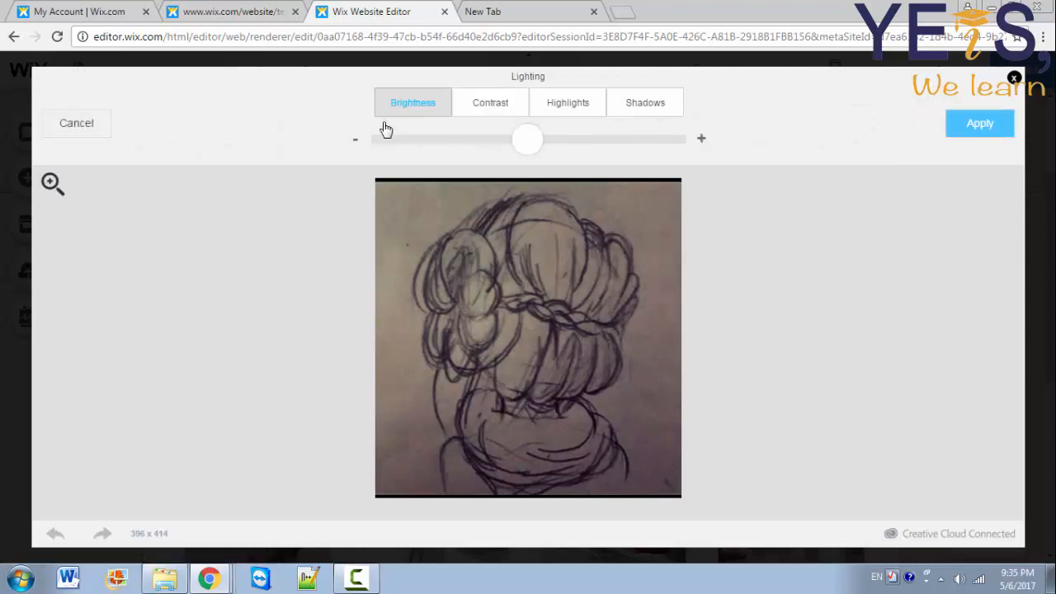
drag(537, 143, 467, 157)
click(502, 110)
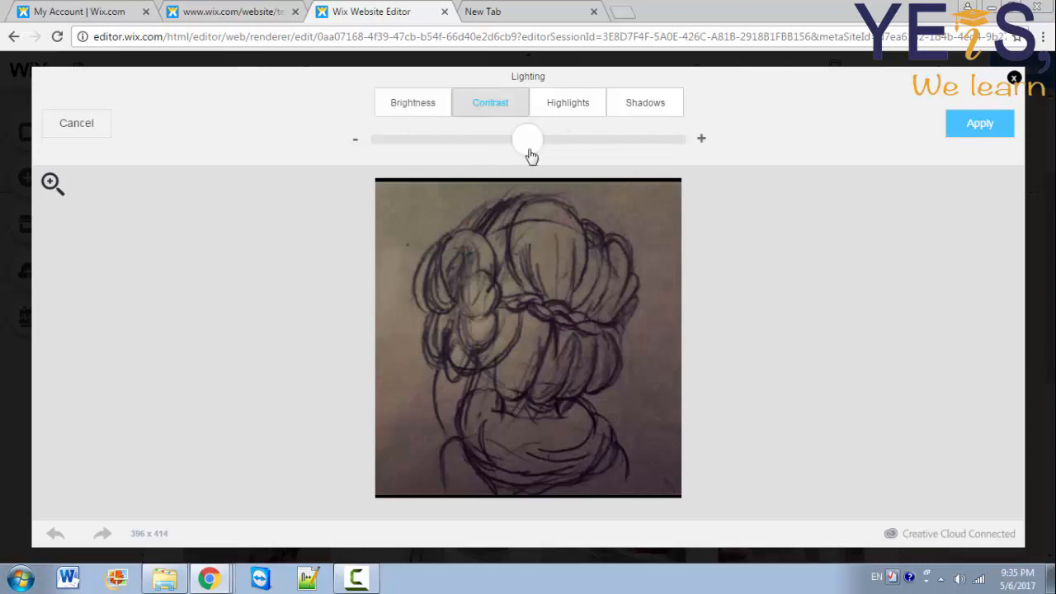
drag(529, 149, 578, 146)
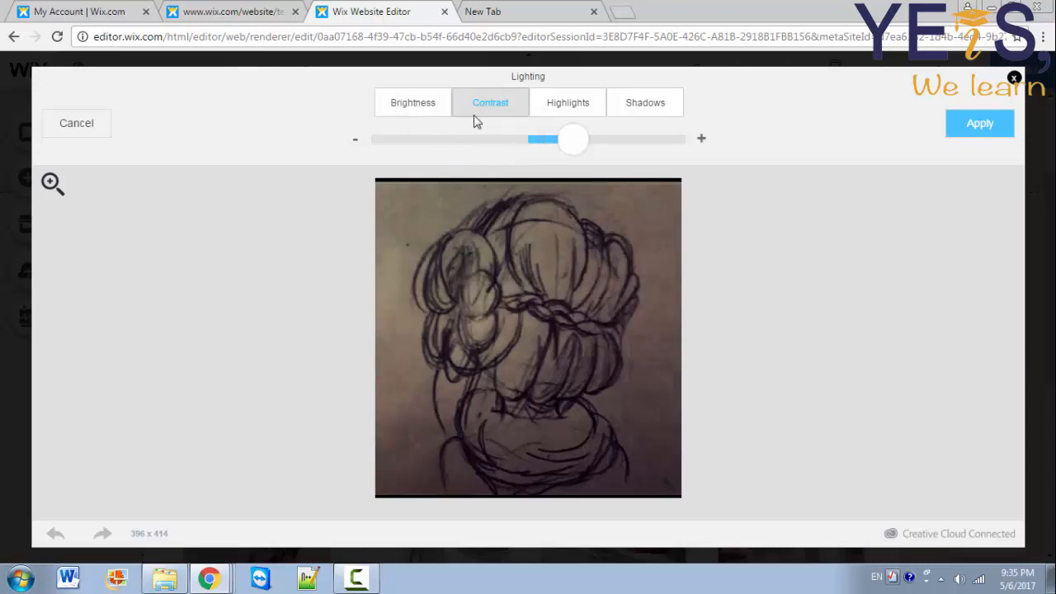
click(425, 102)
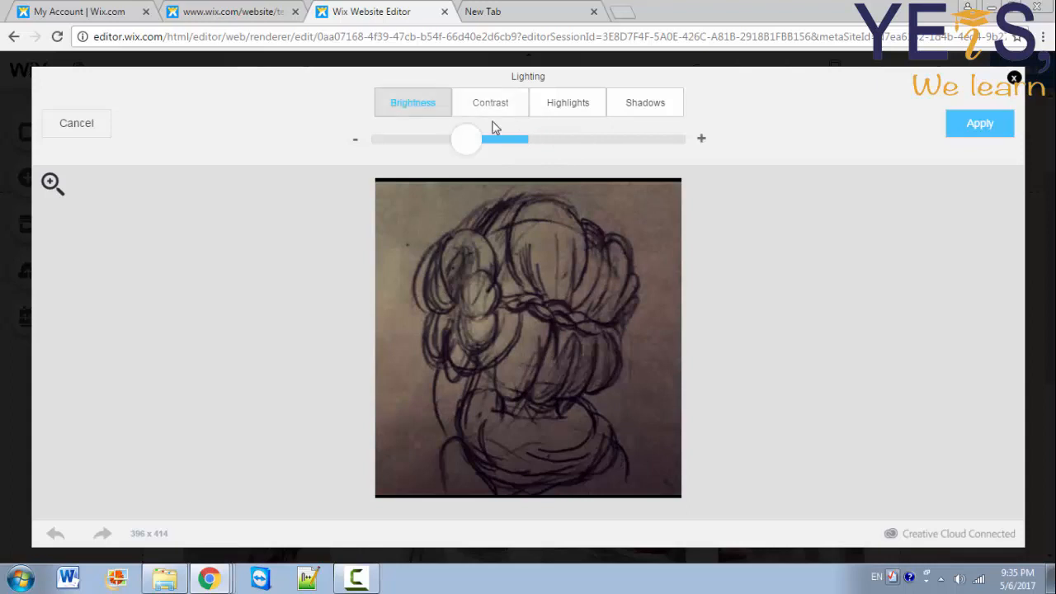
drag(468, 146, 524, 153)
click(490, 106)
click(568, 100)
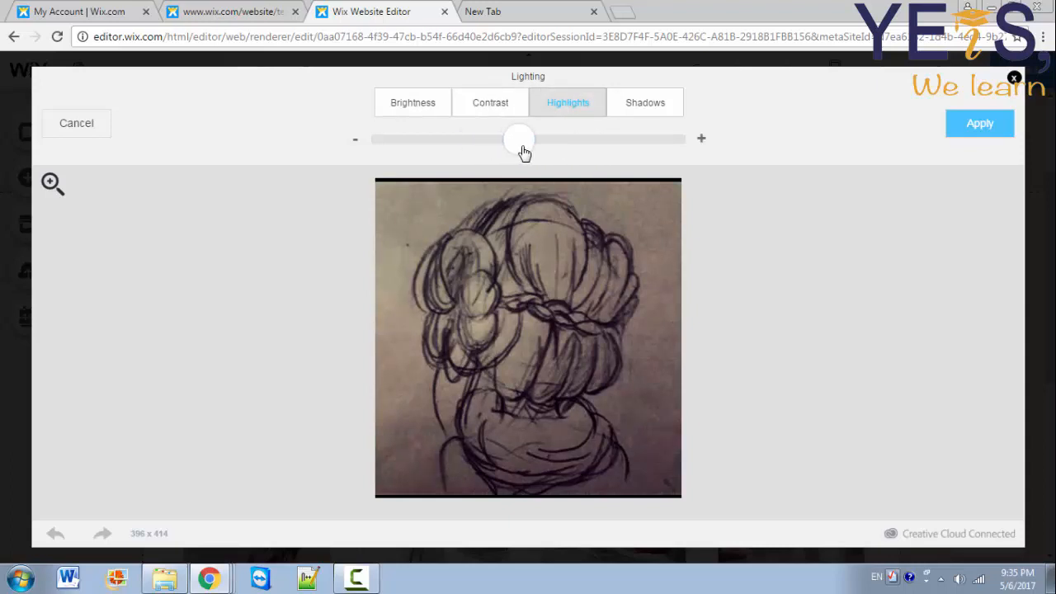
click(535, 143)
click(633, 107)
drag(521, 155, 553, 154)
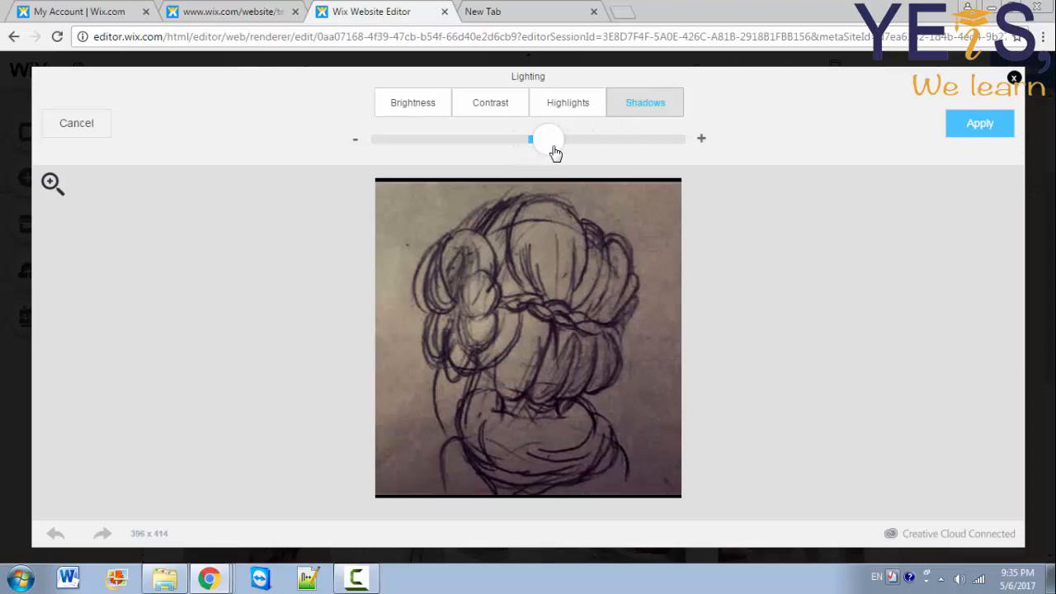
click(957, 132)
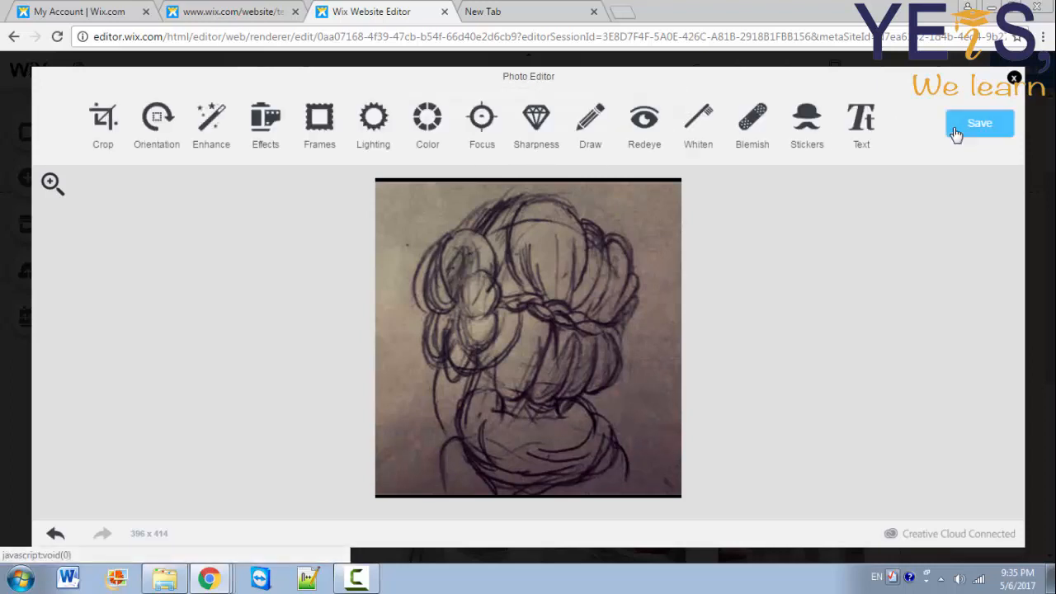
Step: Sharpen the drawing strongly, pass through Redeye, and save the edited copy
click(534, 118)
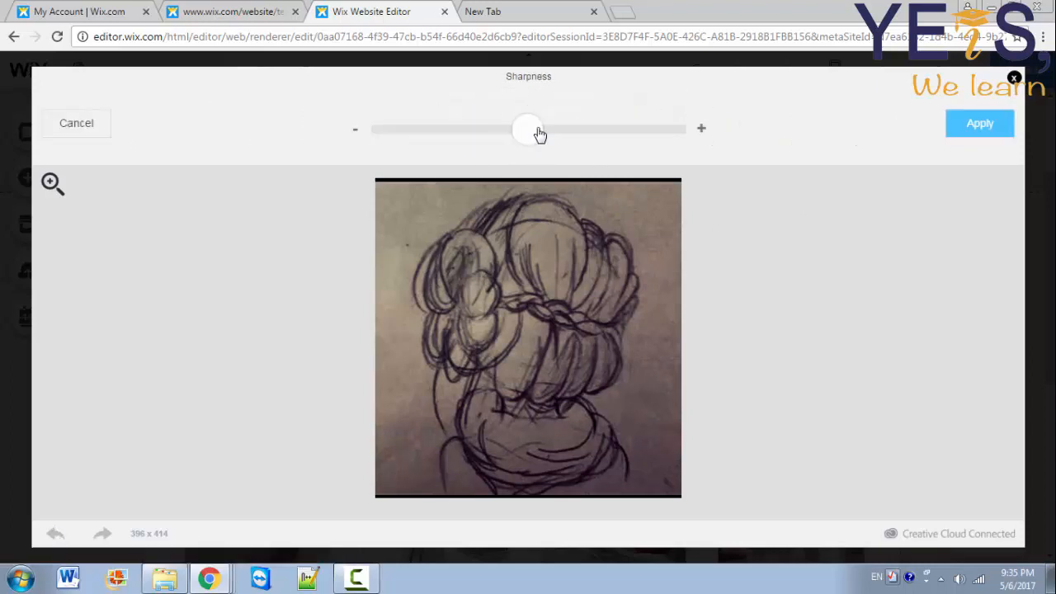
drag(537, 133, 672, 139)
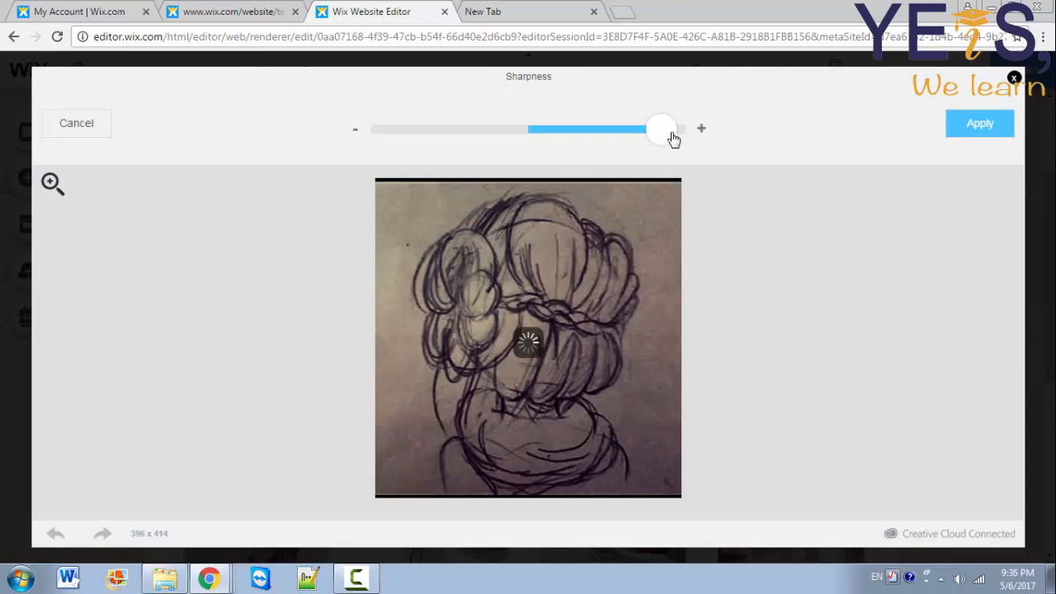
click(961, 131)
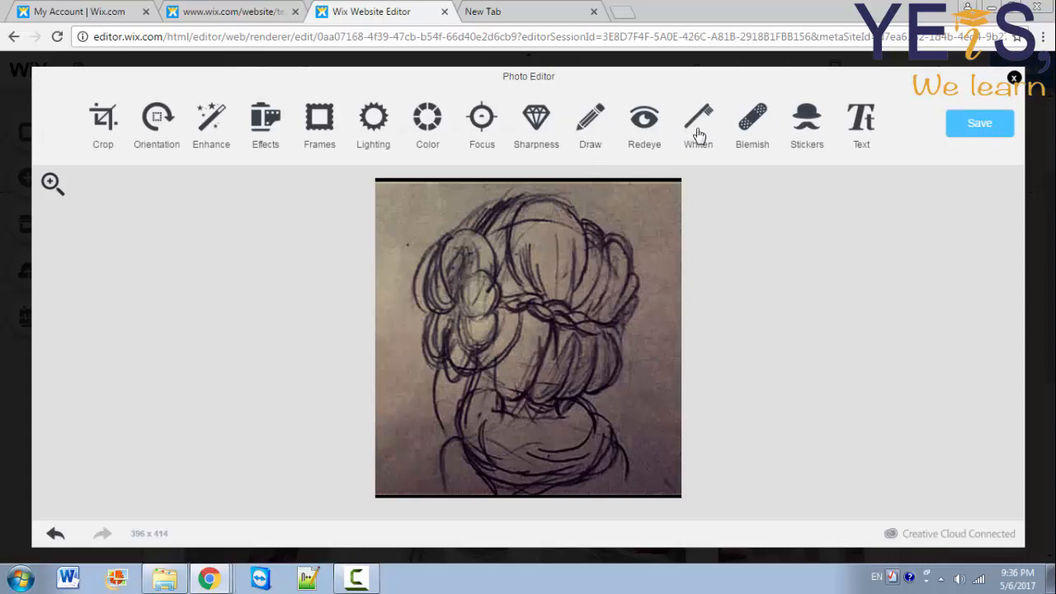
click(650, 130)
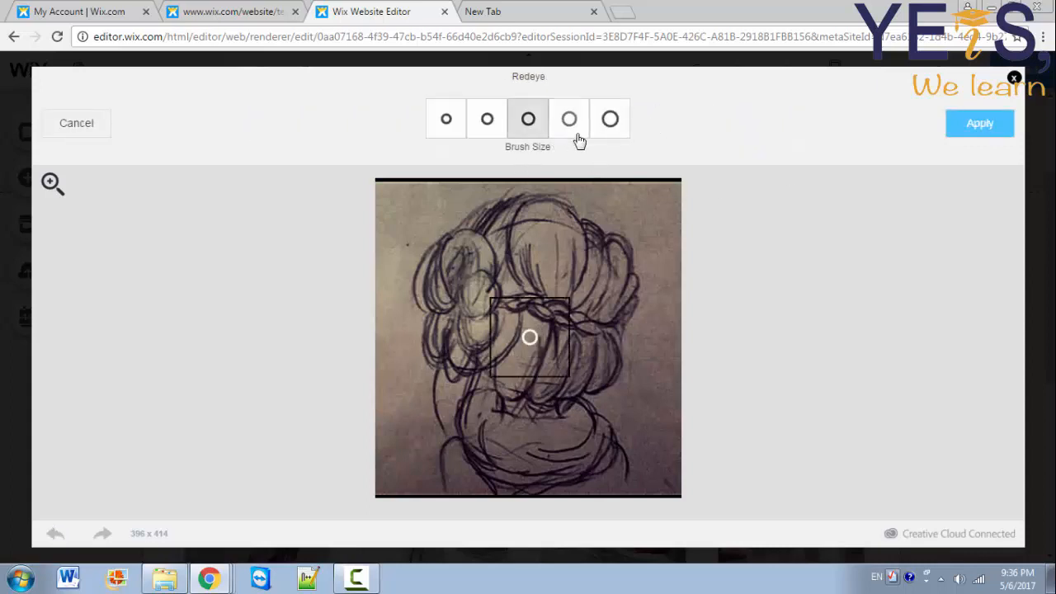
click(966, 130)
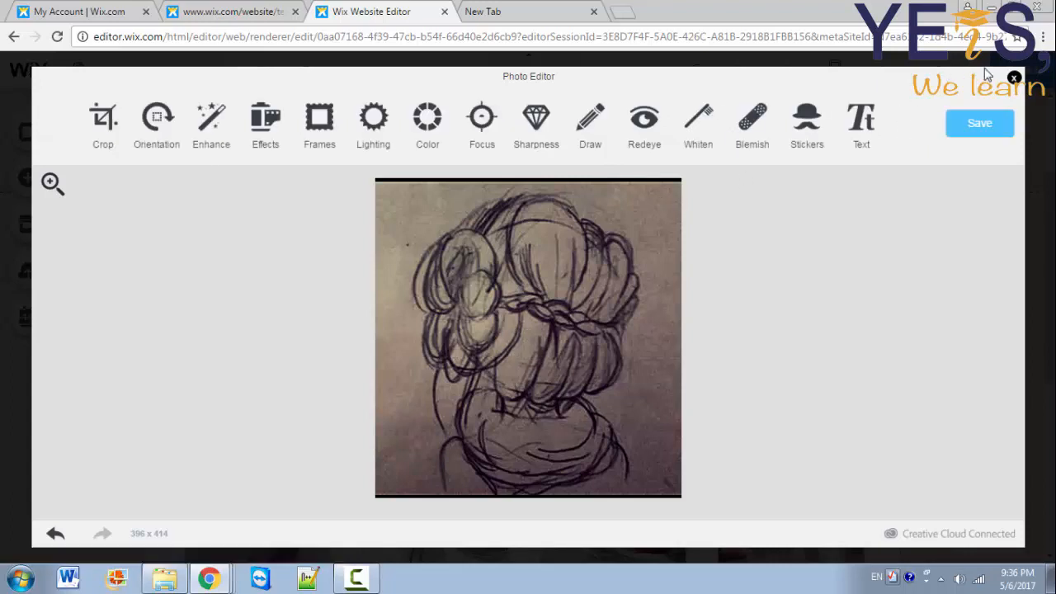
click(974, 122)
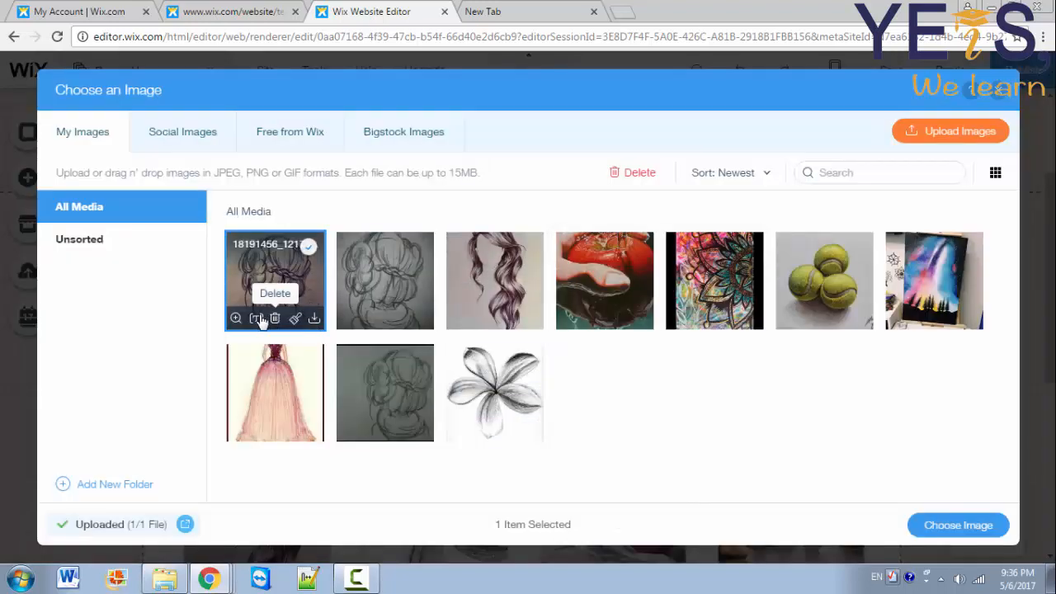
Step: Place the edited drawing as gallery image 3 and title it 'Hairstyle'
mouse_move(235, 320)
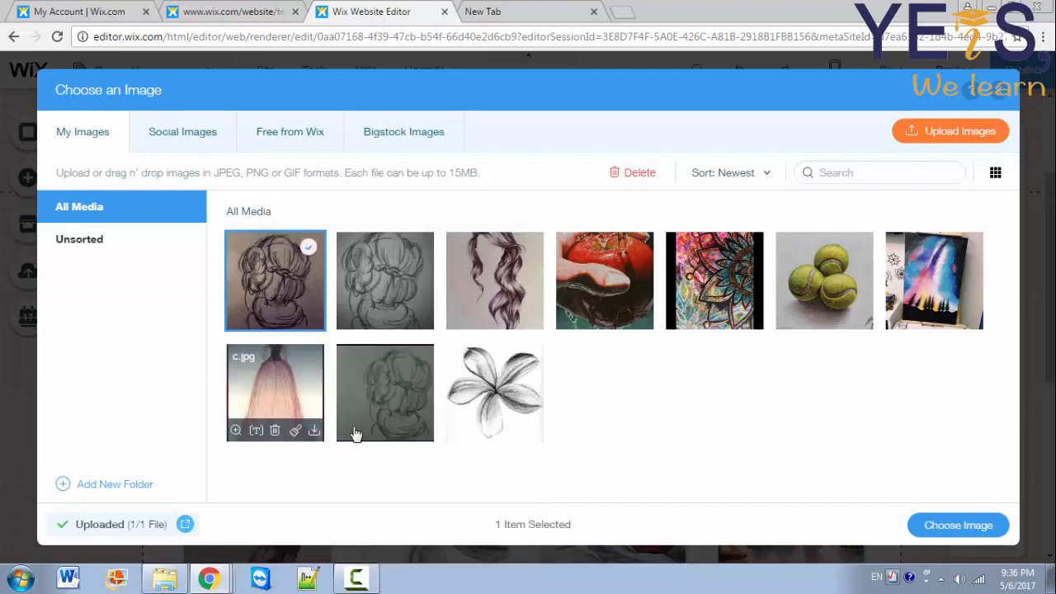
mouse_move(357, 433)
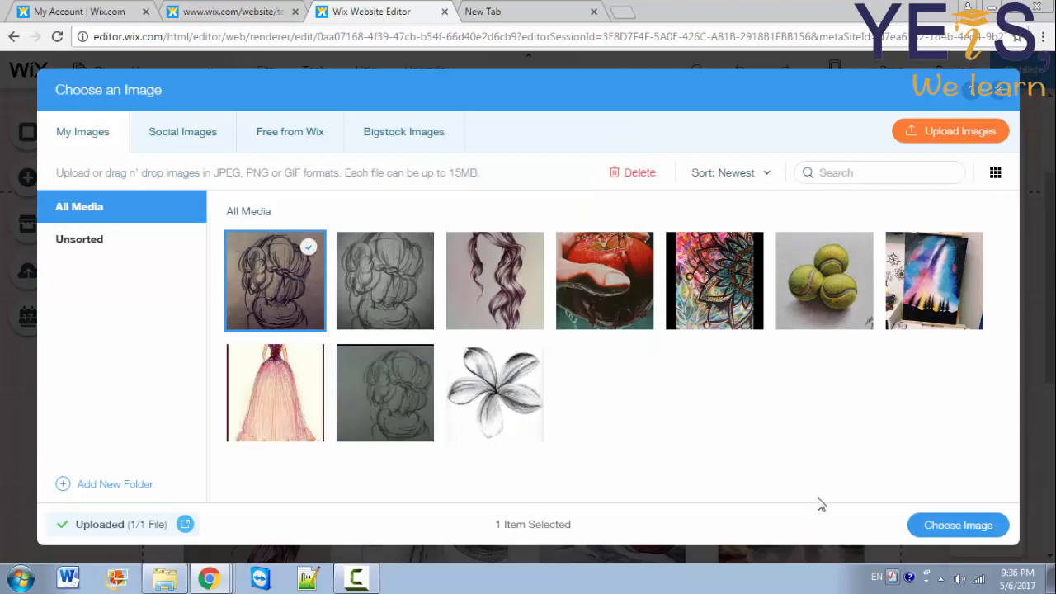
click(959, 525)
triple_click(827, 360)
text(Hairstyle)
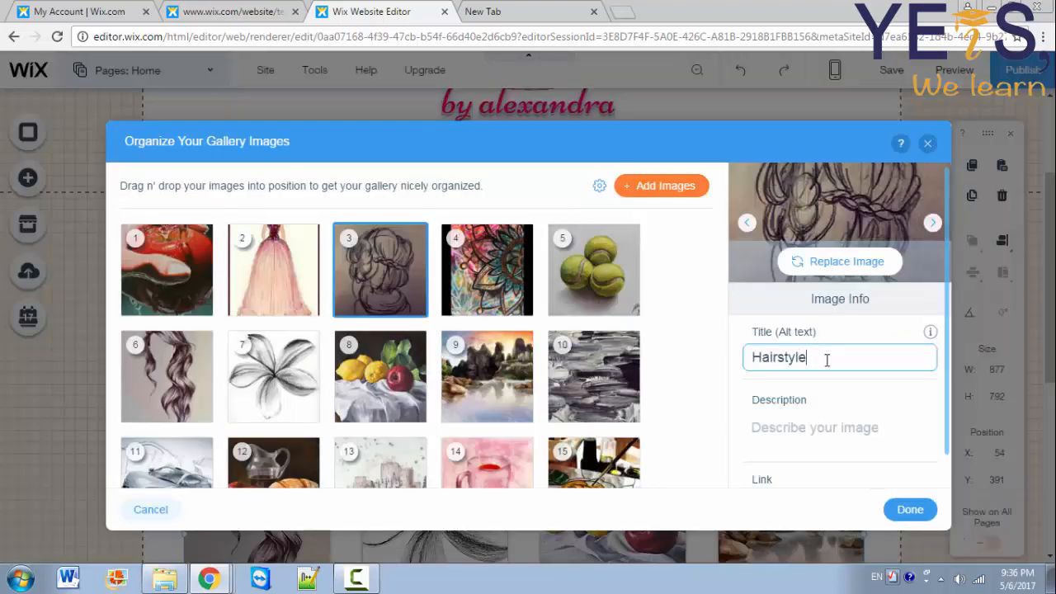
click(950, 470)
scroll(948, 458, down, 1)
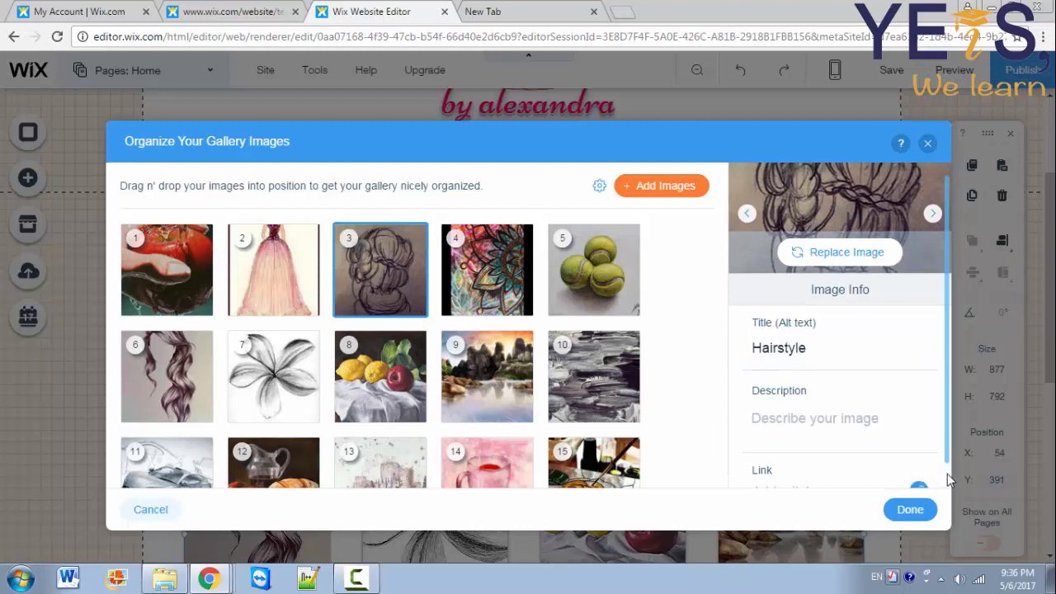
click(845, 453)
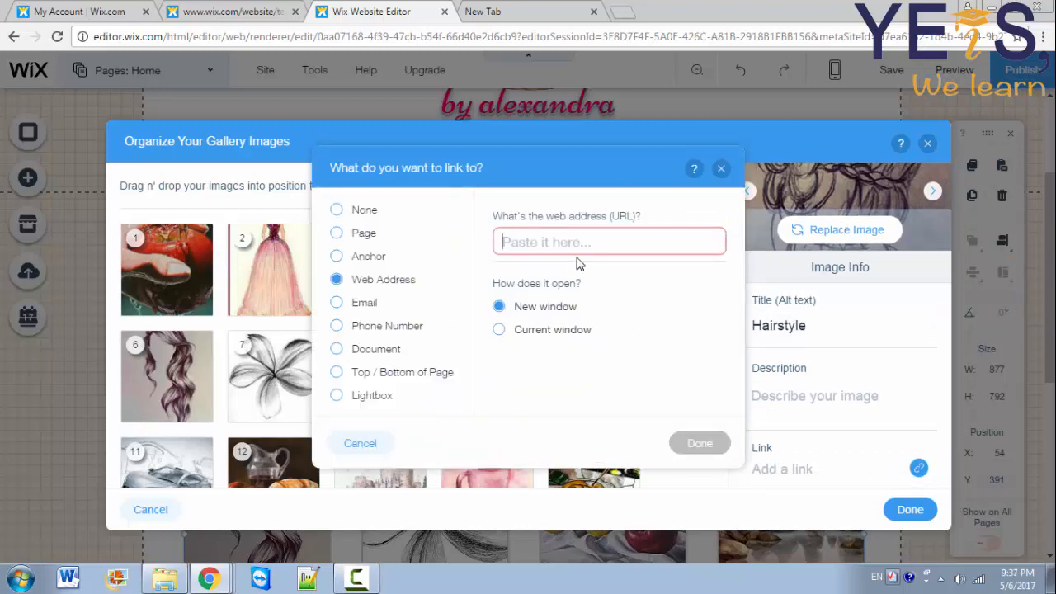
text(http://yeischool.com/)
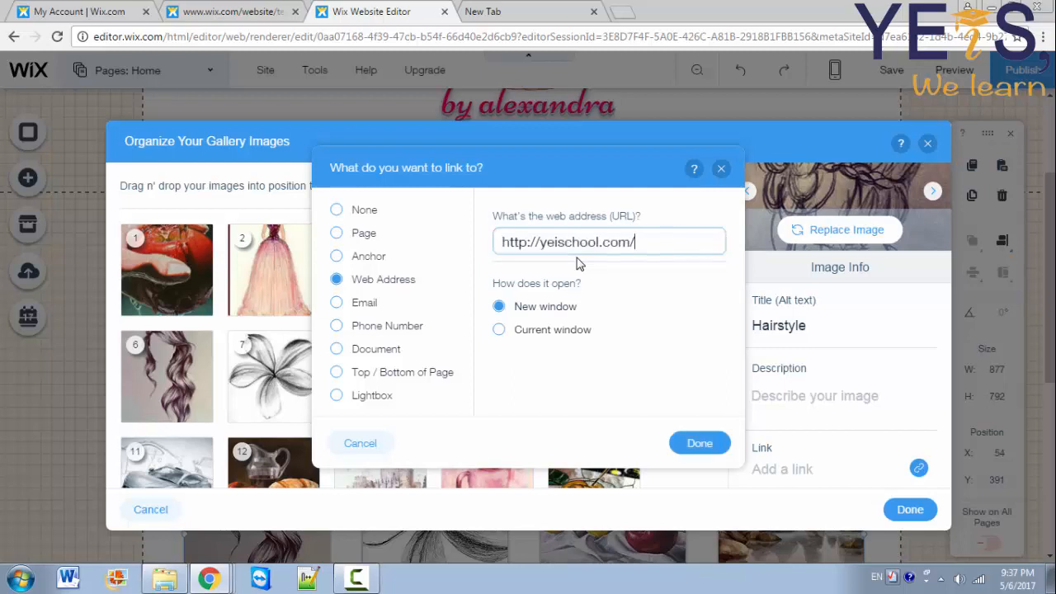
click(720, 446)
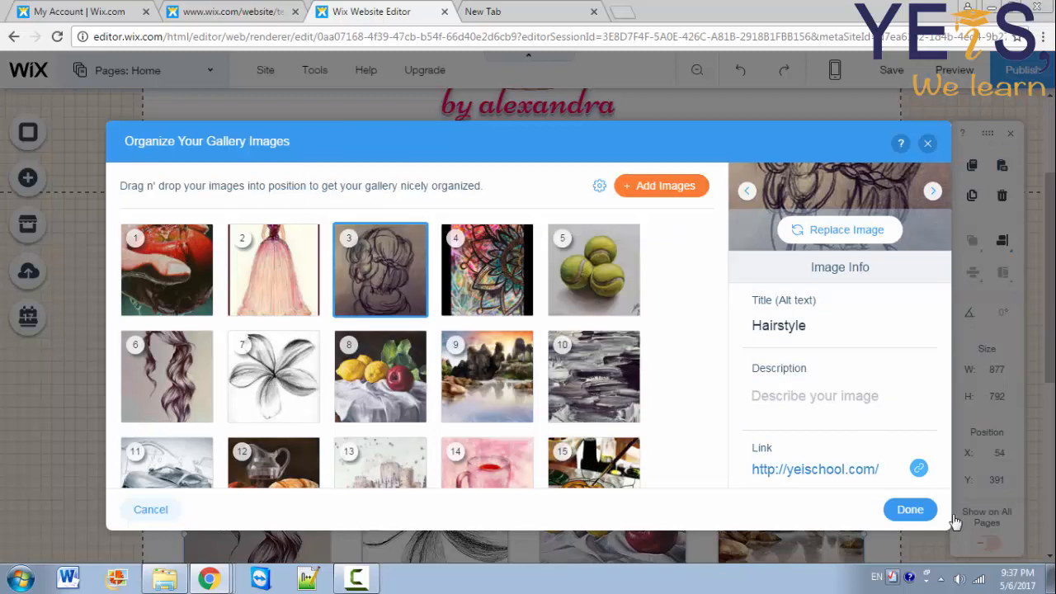
Step: Close the organizer, open Grid Settings, keep images on Autocrop and view the When clicked options
click(911, 511)
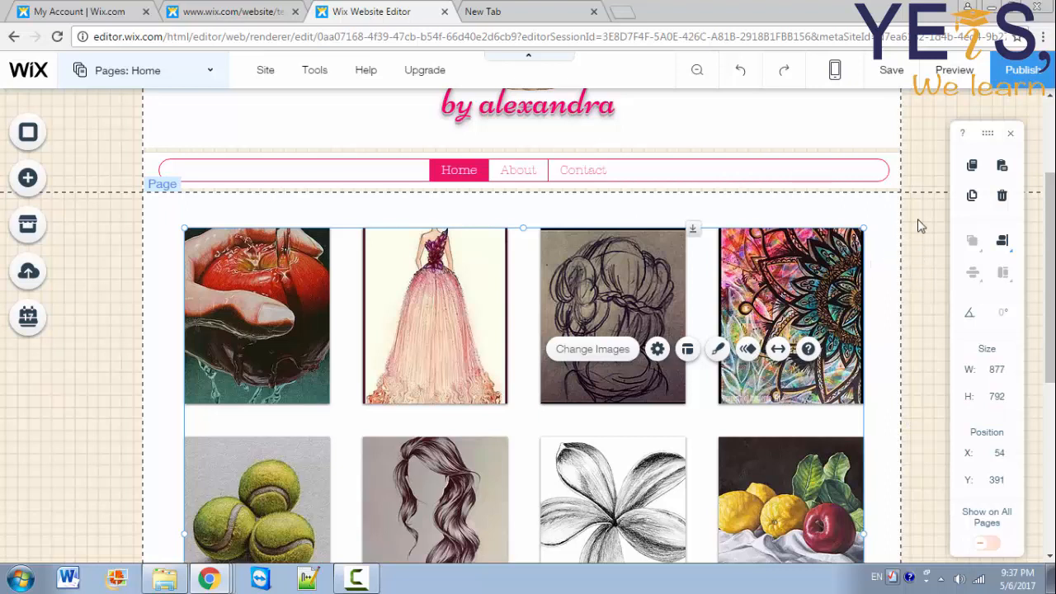
click(657, 349)
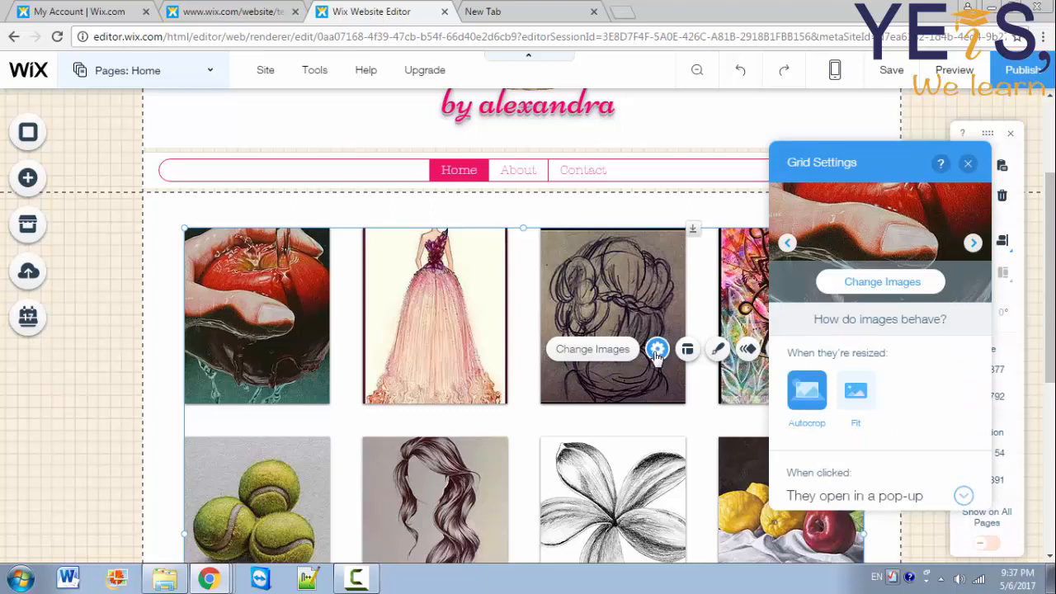
click(859, 399)
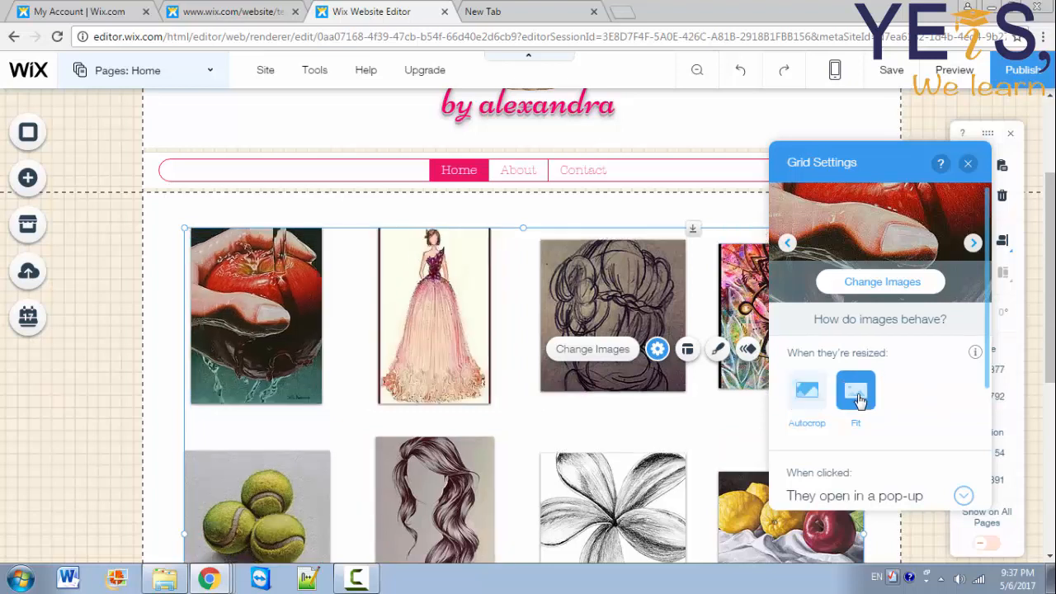
click(812, 402)
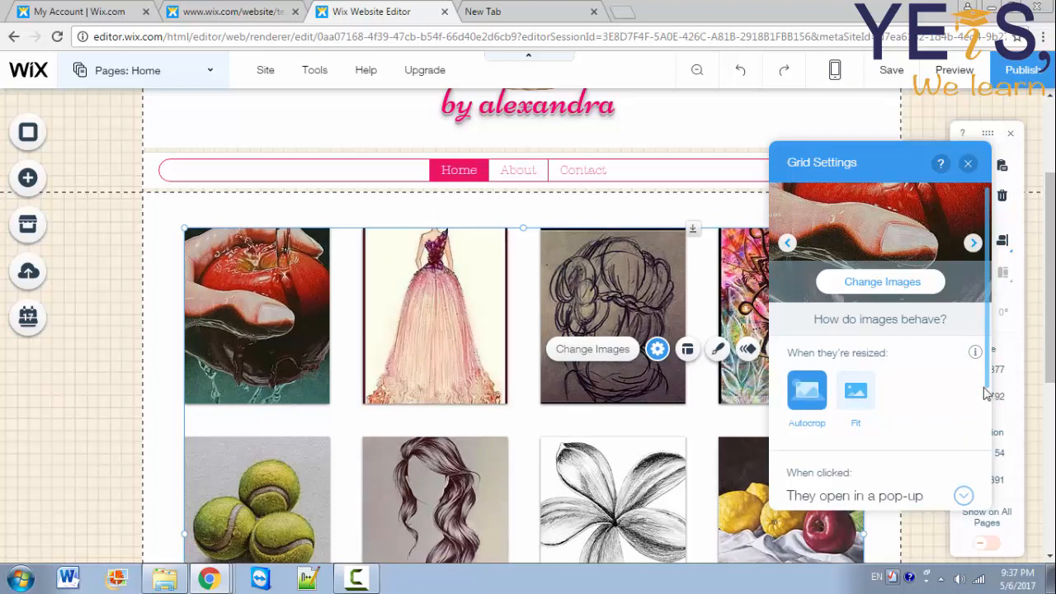
scroll(989, 393, down, 2)
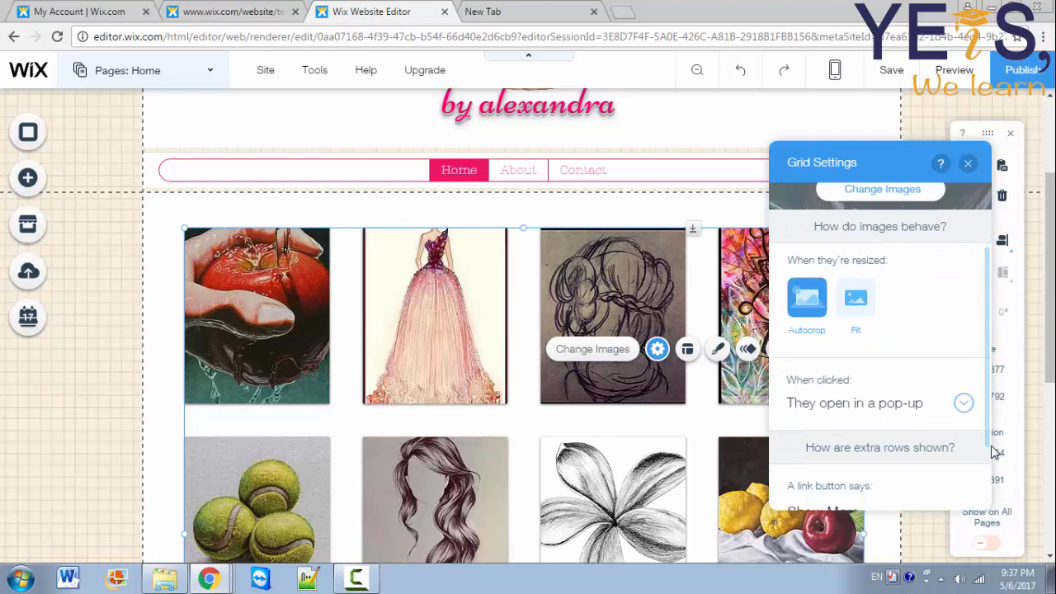
click(860, 402)
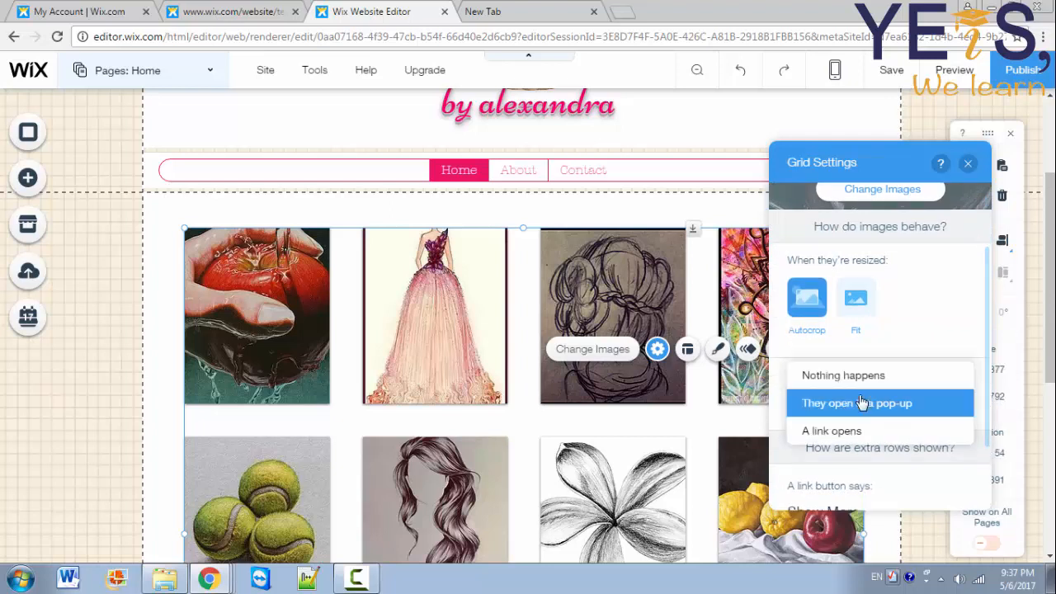
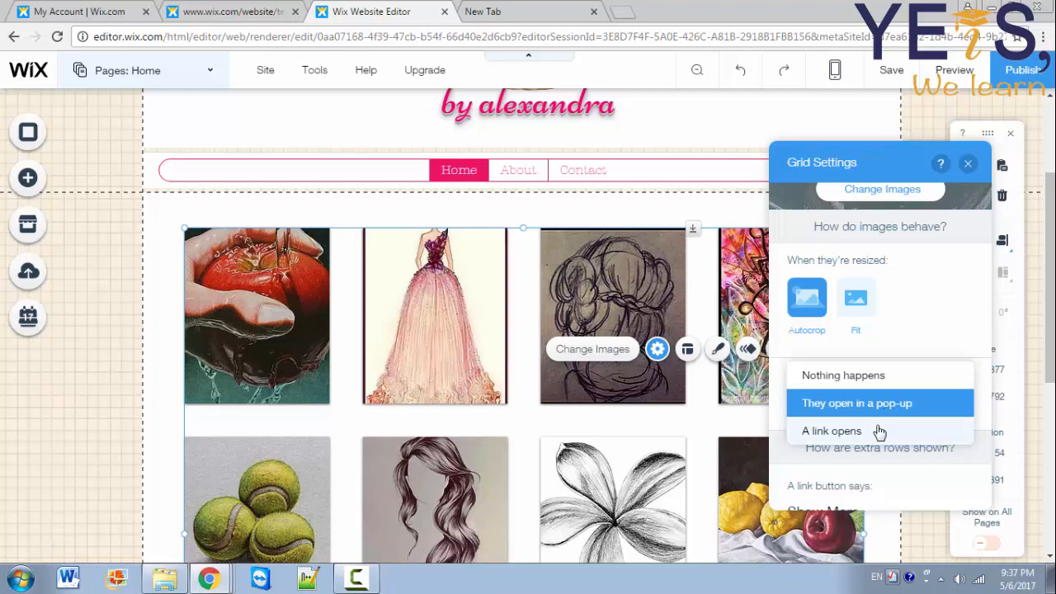
Step: Set the gallery's When clicked behaviour to 'They open in a pop-up'
click(880, 431)
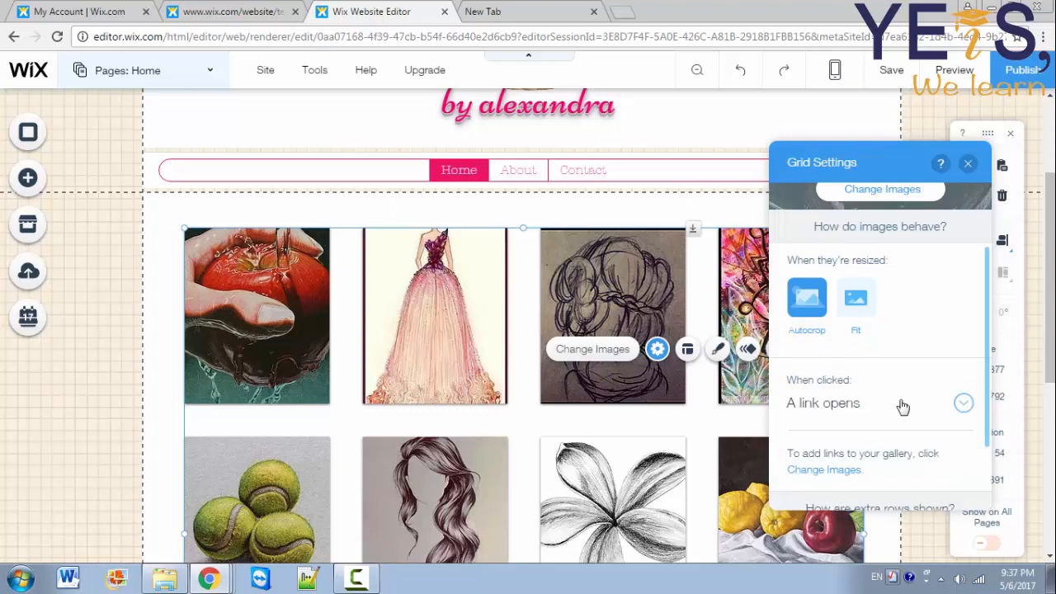
click(902, 406)
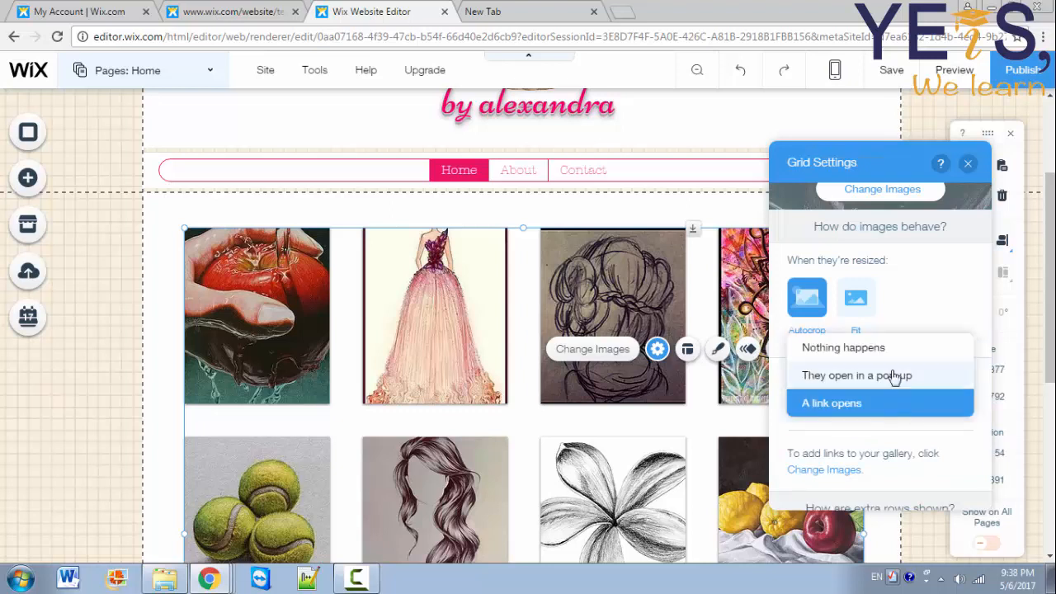
click(896, 377)
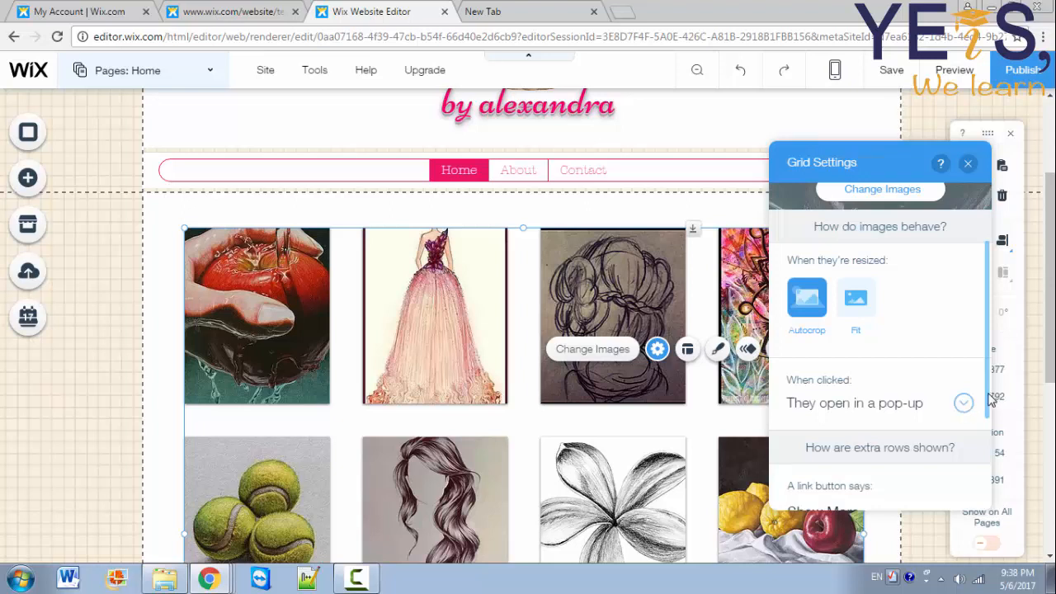
drag(992, 398, 988, 467)
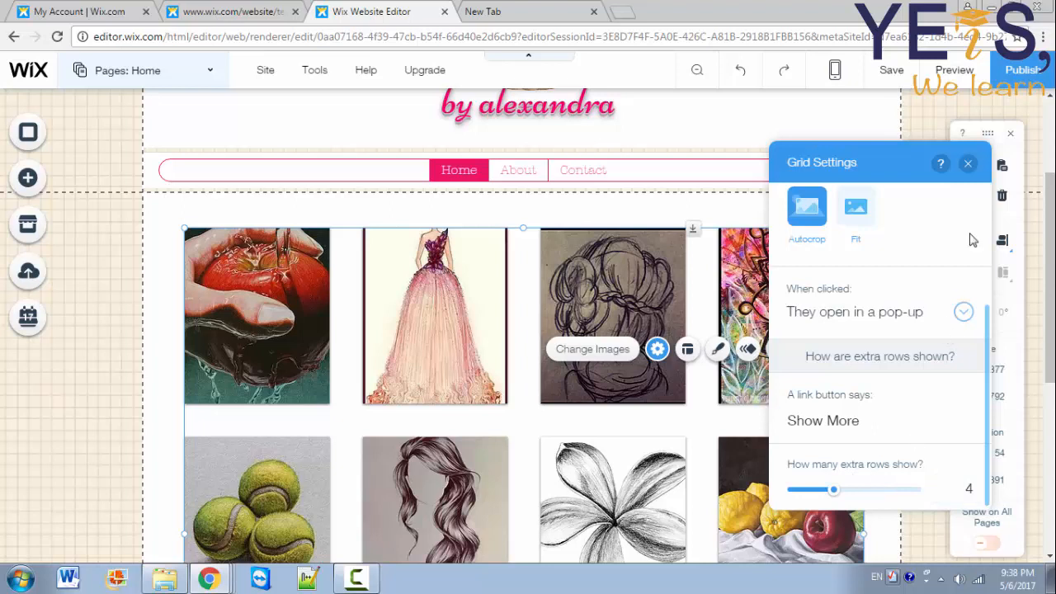
Step: Switch the Home gallery to the collage-style grid design
click(969, 164)
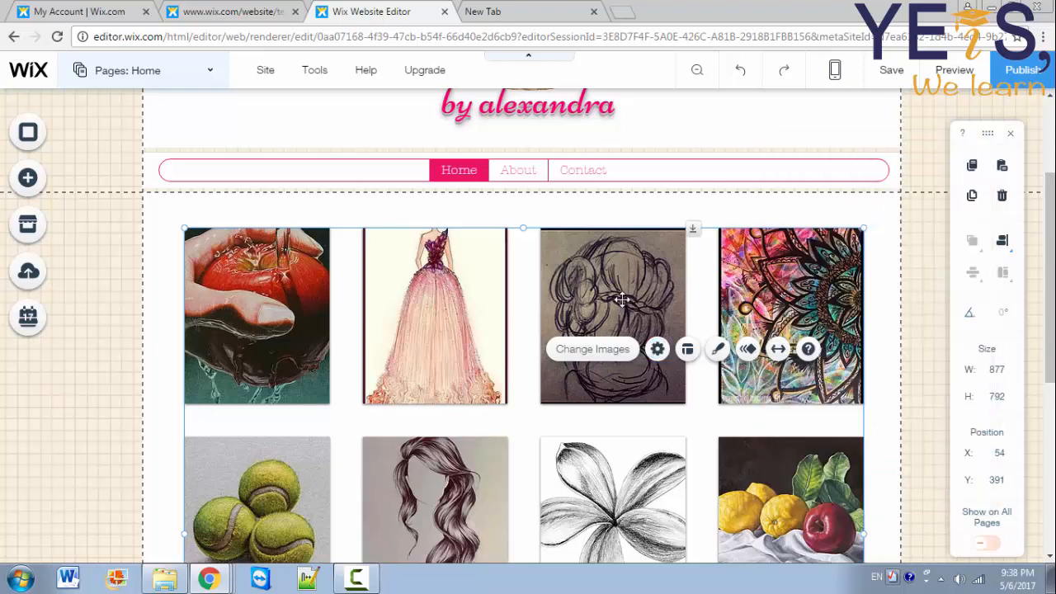
click(690, 350)
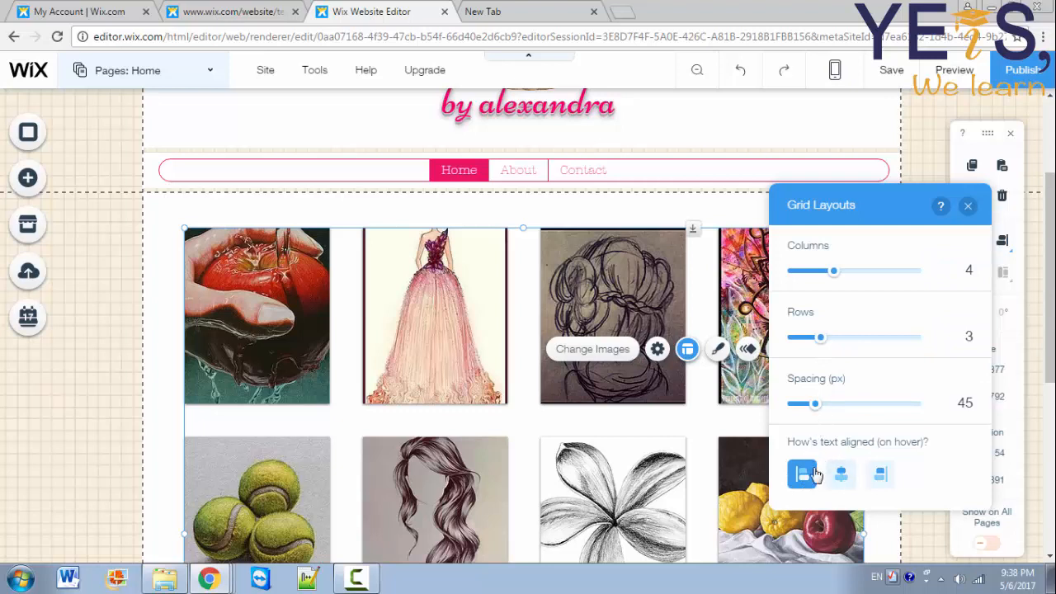
click(718, 351)
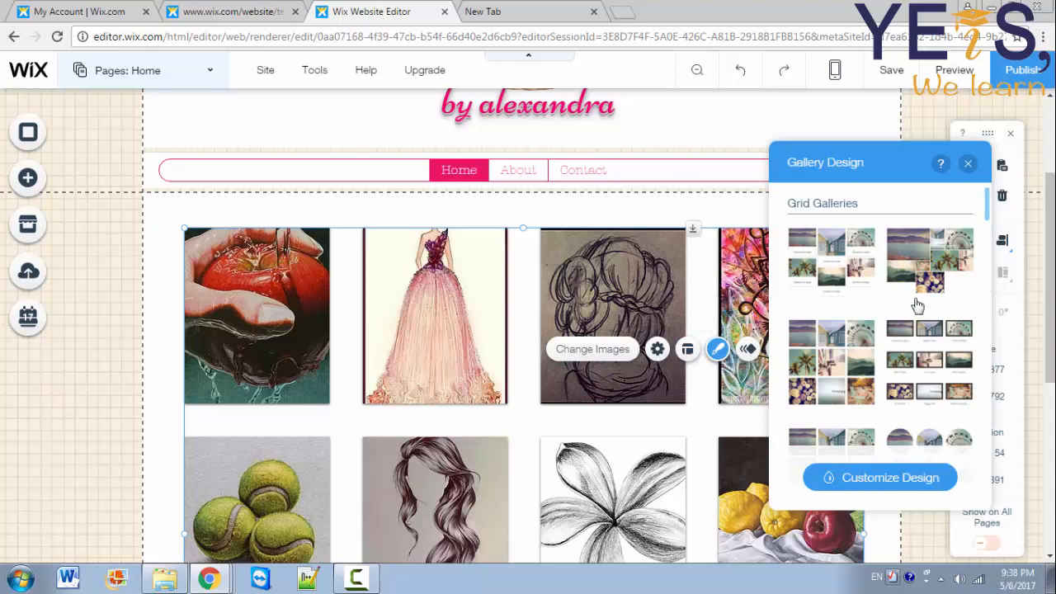
mouse_move(986, 205)
mouse_down()
mouse_move(982, 216)
mouse_move(980, 203)
mouse_up()
click(953, 266)
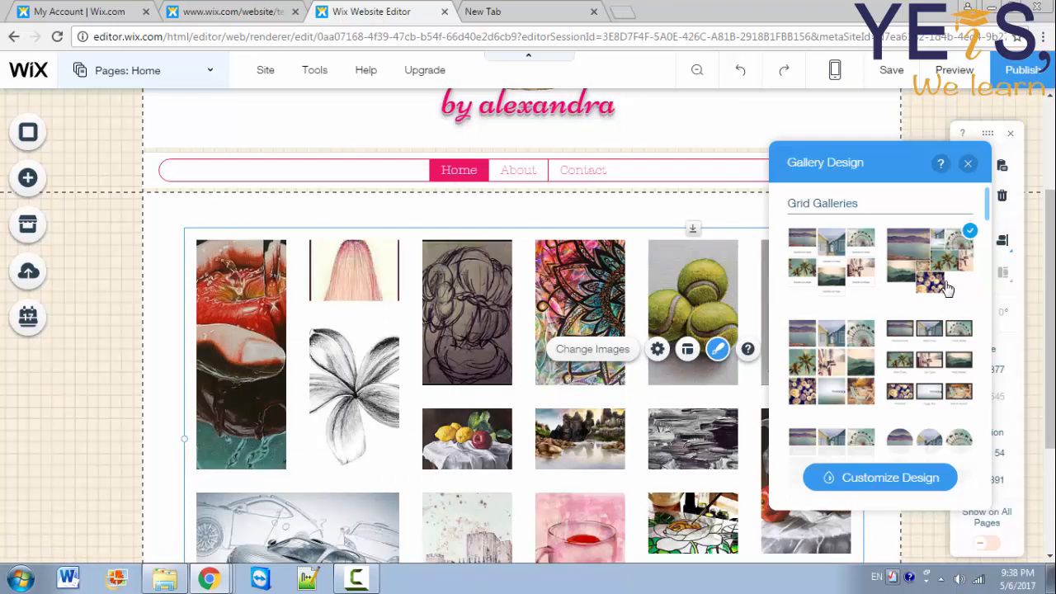
Step: Set the collage layout spacing to 15 px, keeping 6 sections and image size 4
click(688, 350)
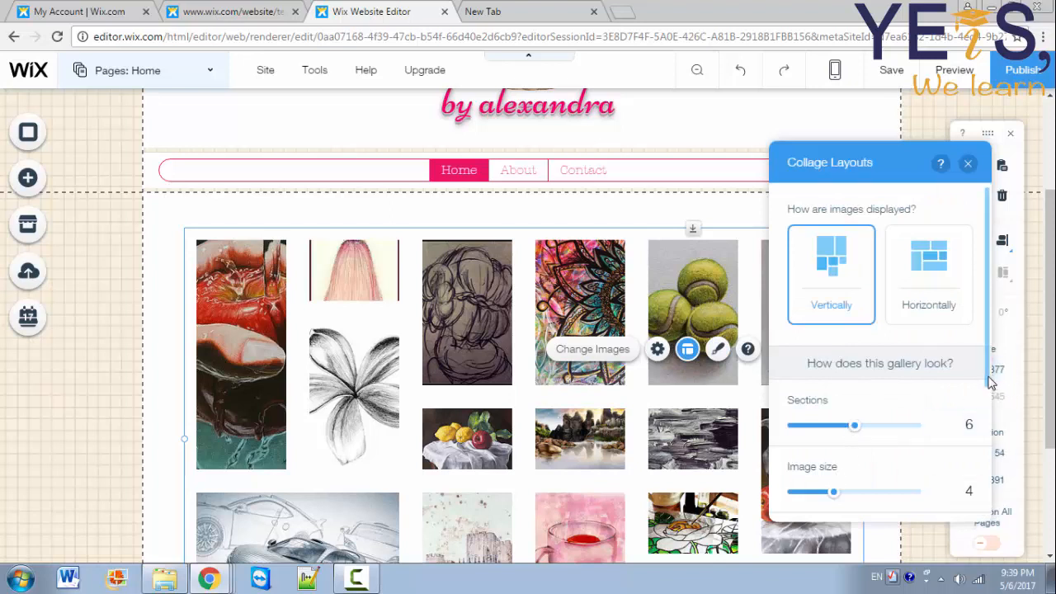
drag(989, 386, 991, 478)
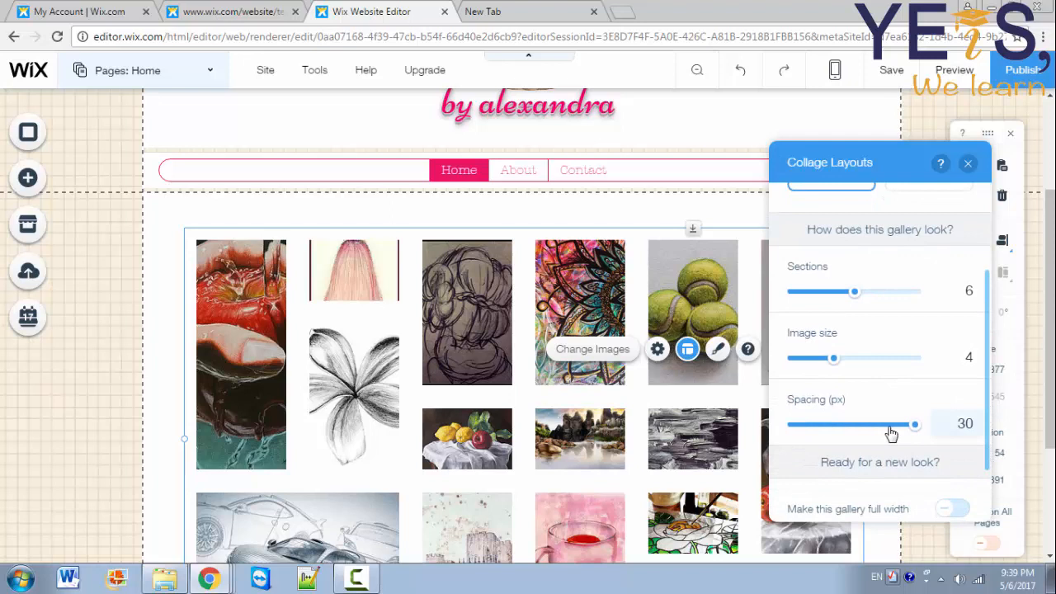
drag(891, 434, 858, 437)
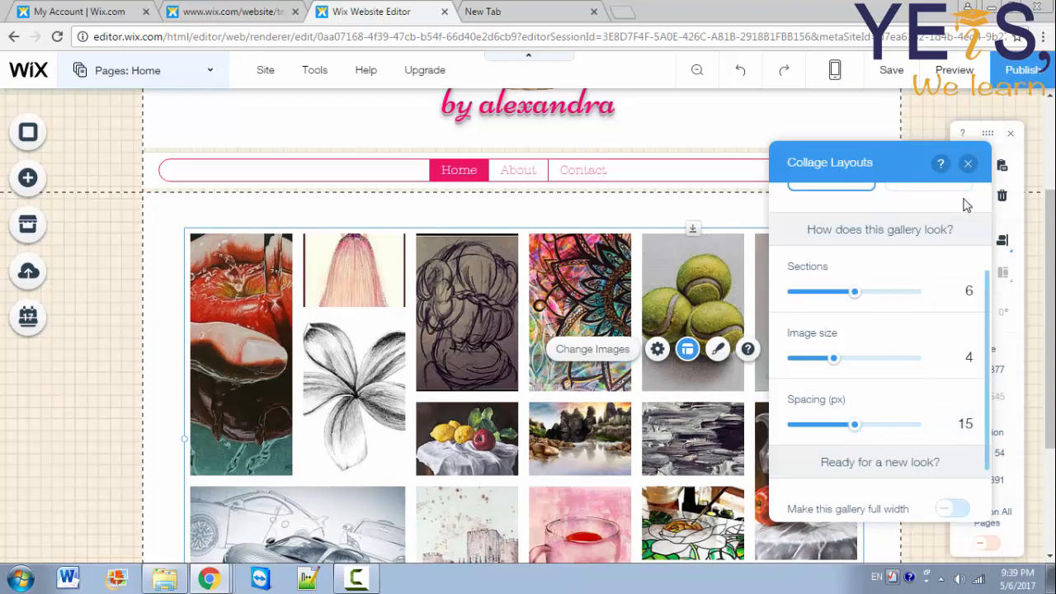
mouse_move(988, 461)
scroll(990, 466, down, 2)
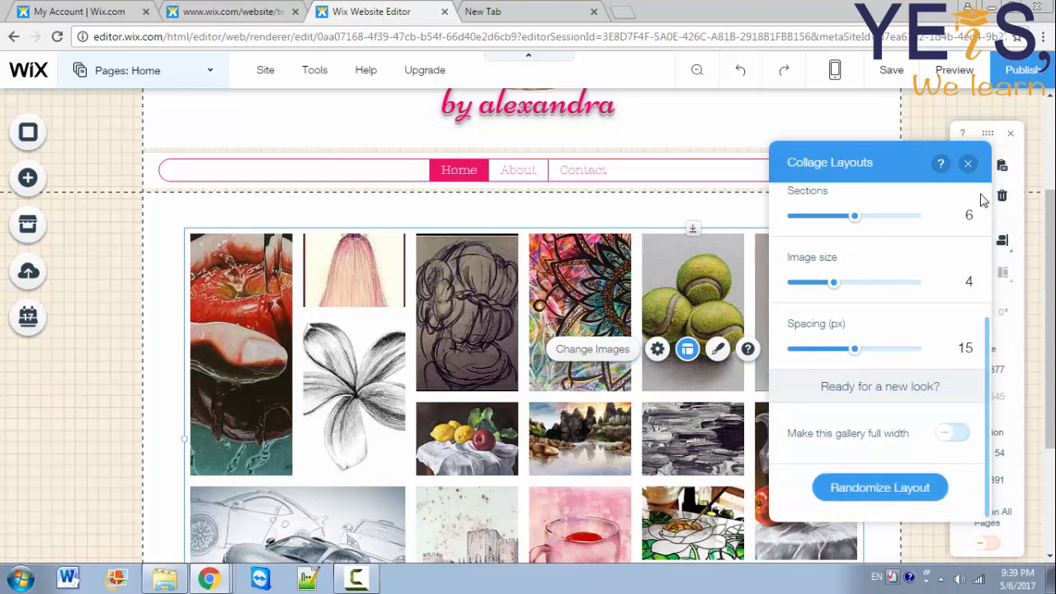
click(969, 164)
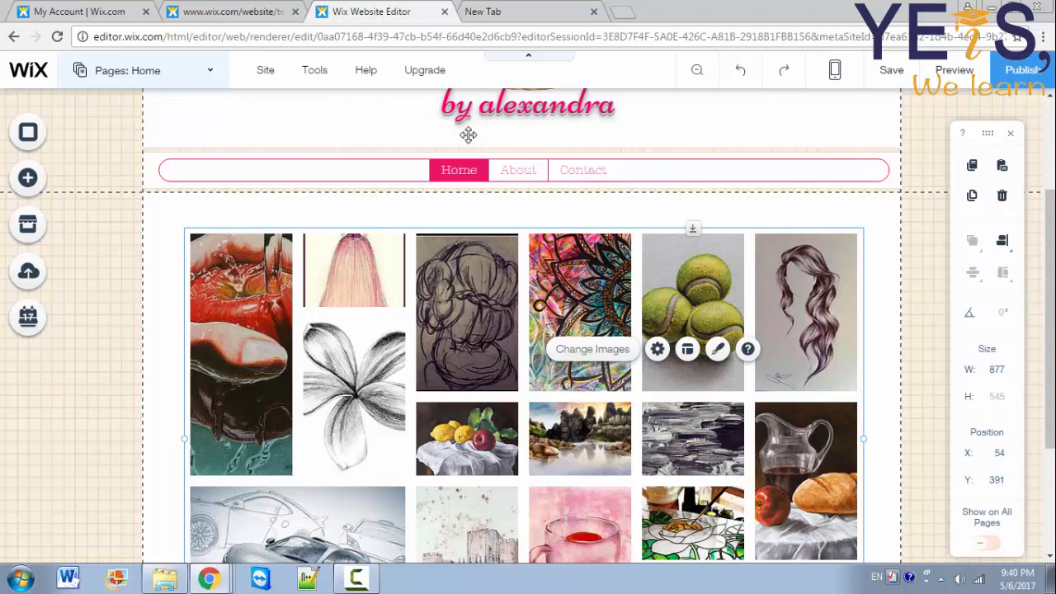
Step: Try black and light page designs, then set the Home page area to No Color
click(94, 303)
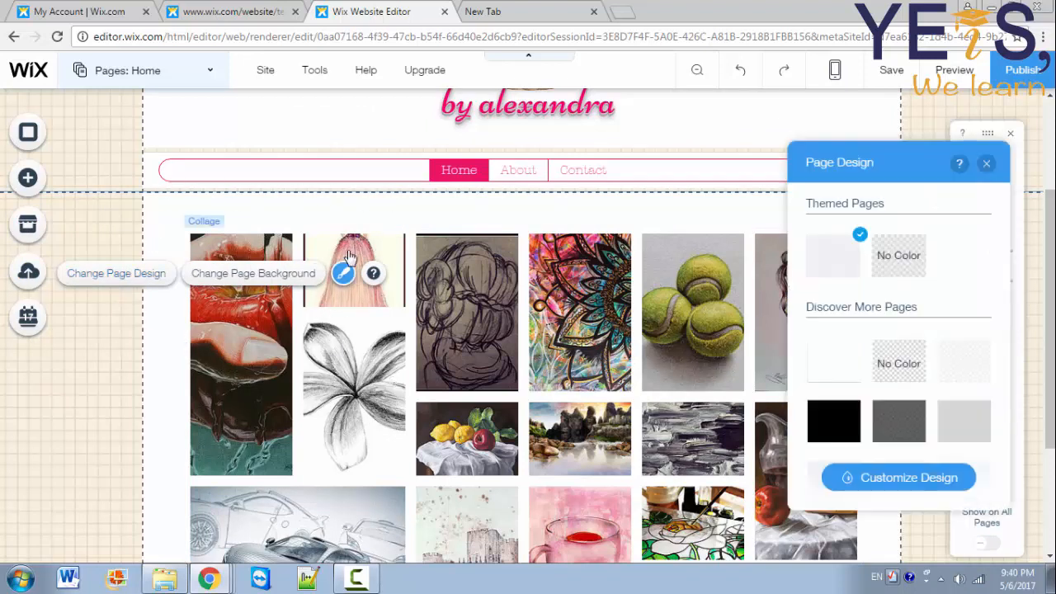
click(839, 421)
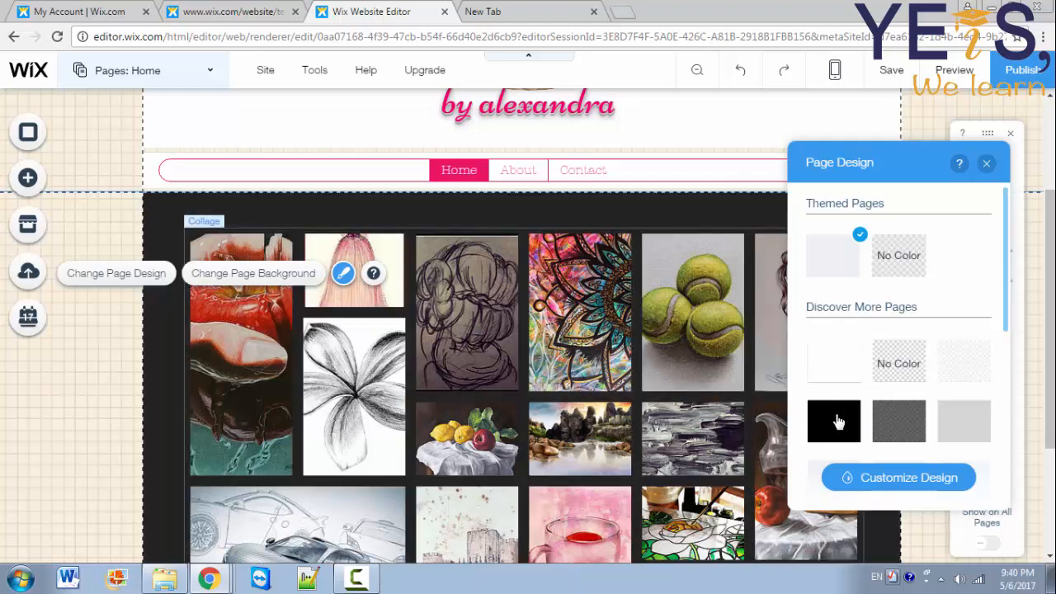
click(955, 367)
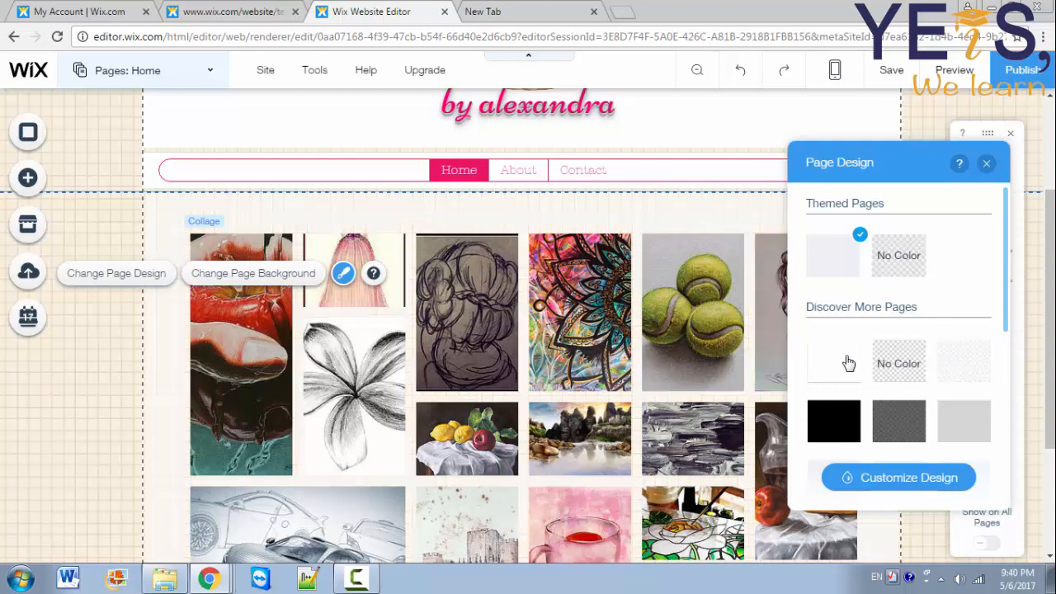
click(896, 368)
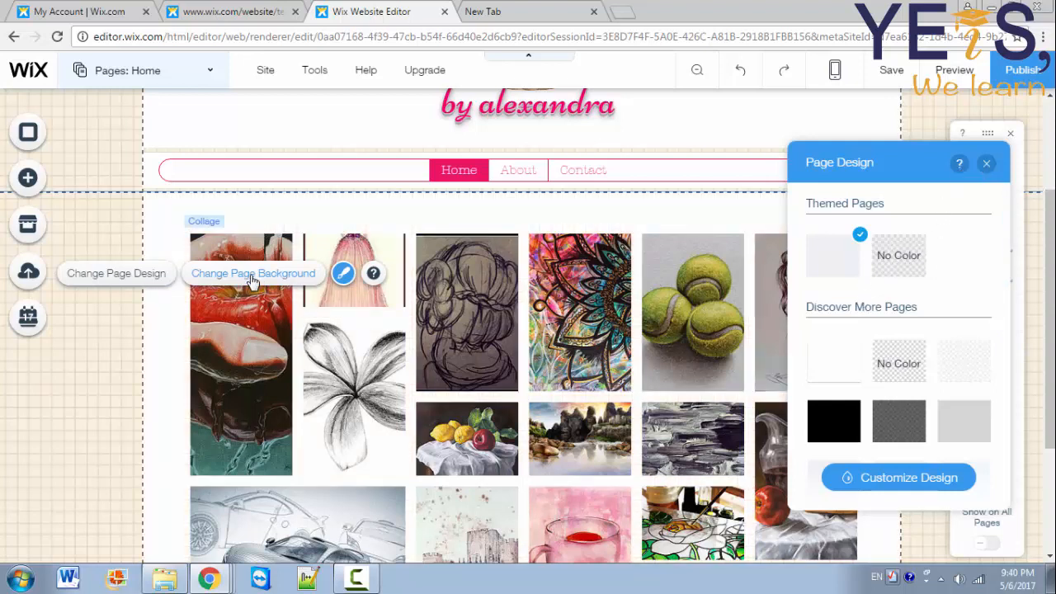
Step: Apply the pink Flamingos image as the Home page background
click(252, 281)
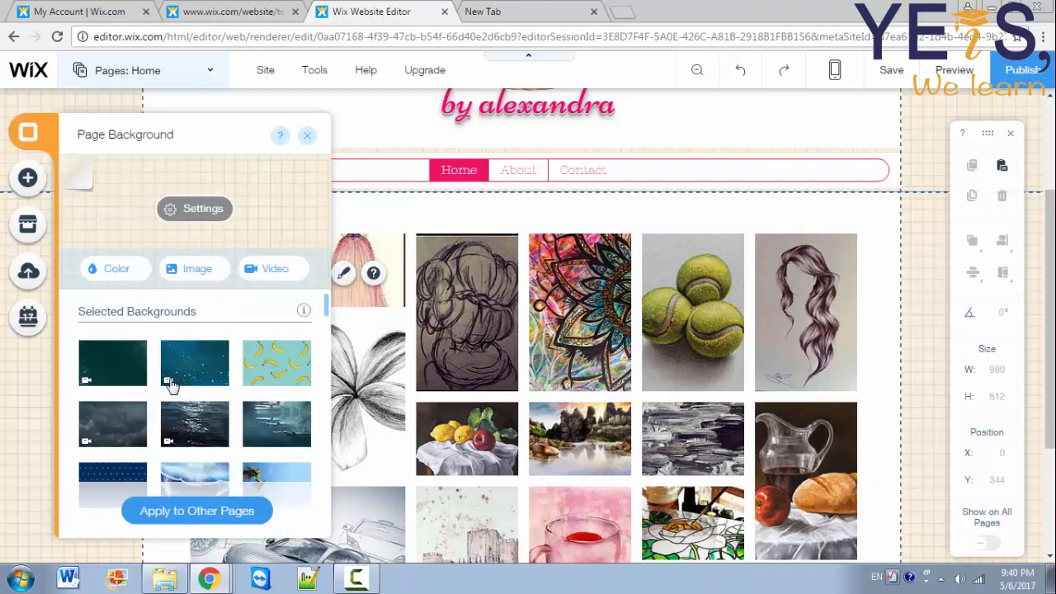
mouse_move(175, 378)
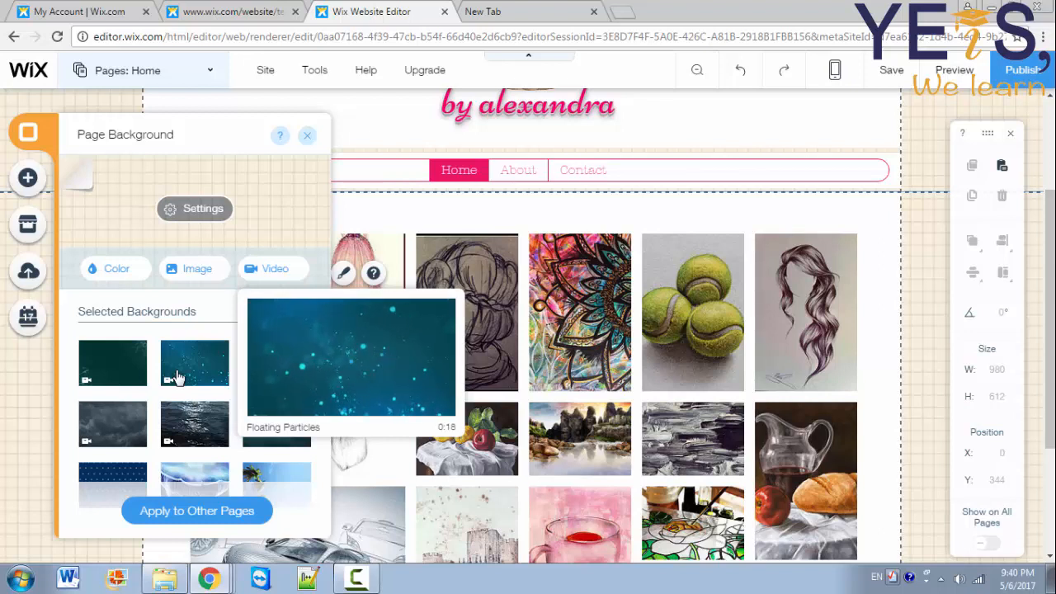
mouse_move(269, 366)
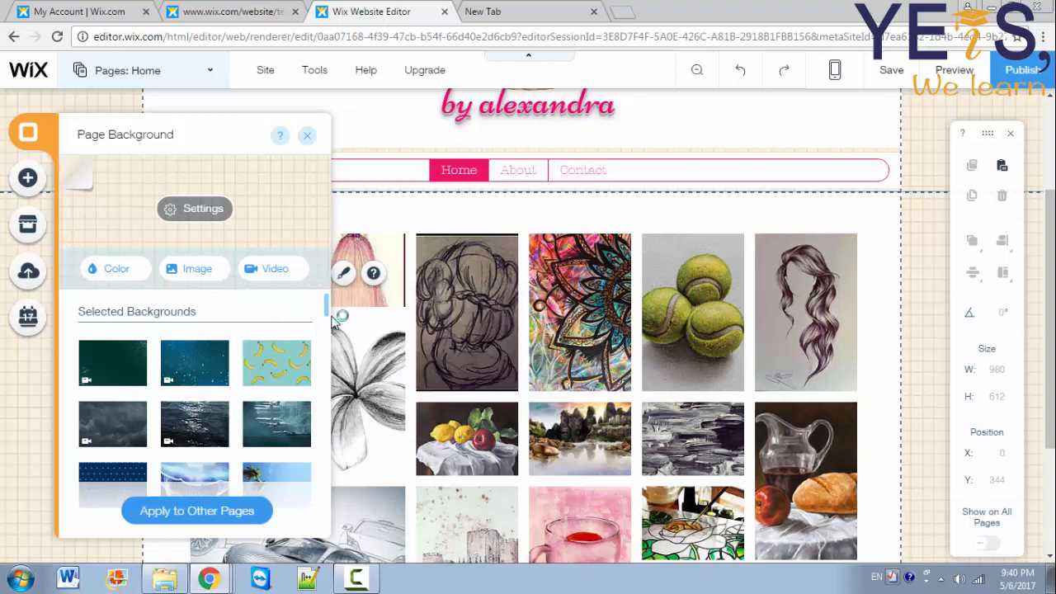
drag(328, 309, 313, 451)
mouse_move(221, 450)
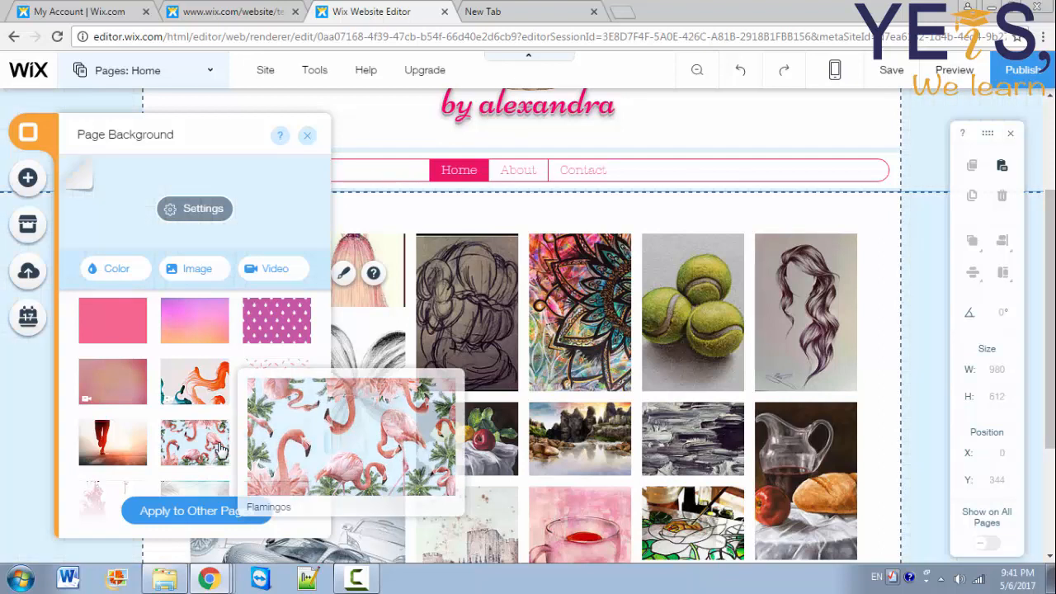
click(219, 450)
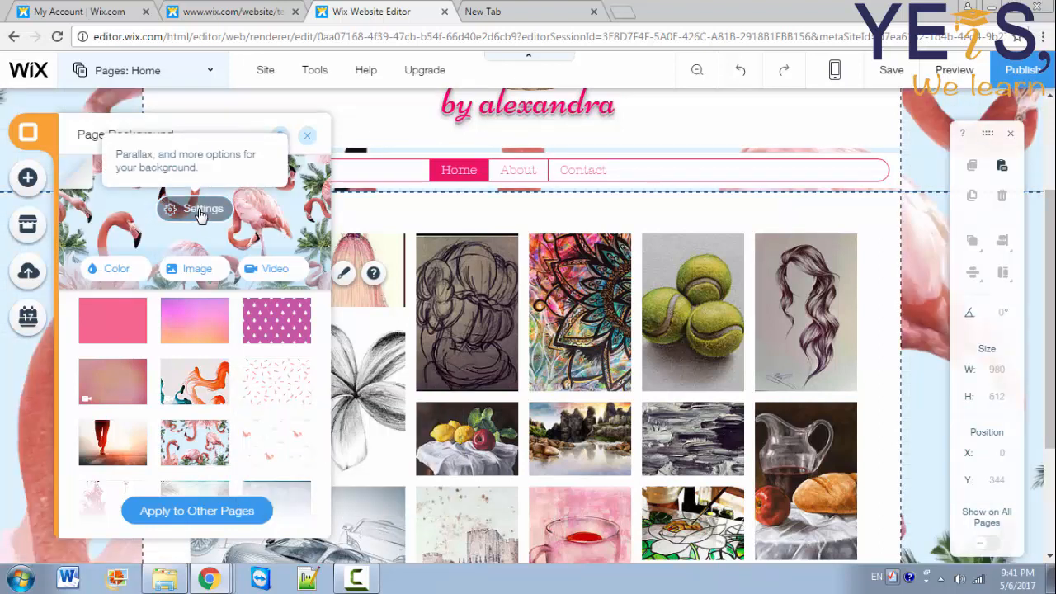
Step: Keep the flamingo image at full opacity and pick dark teal as the colour behind it
click(198, 211)
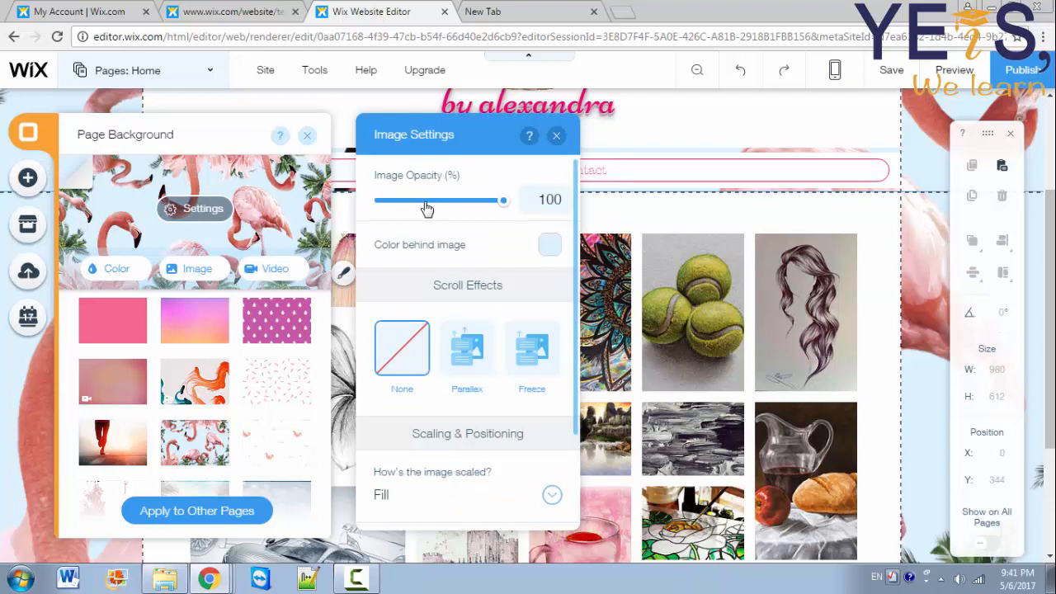
click(427, 203)
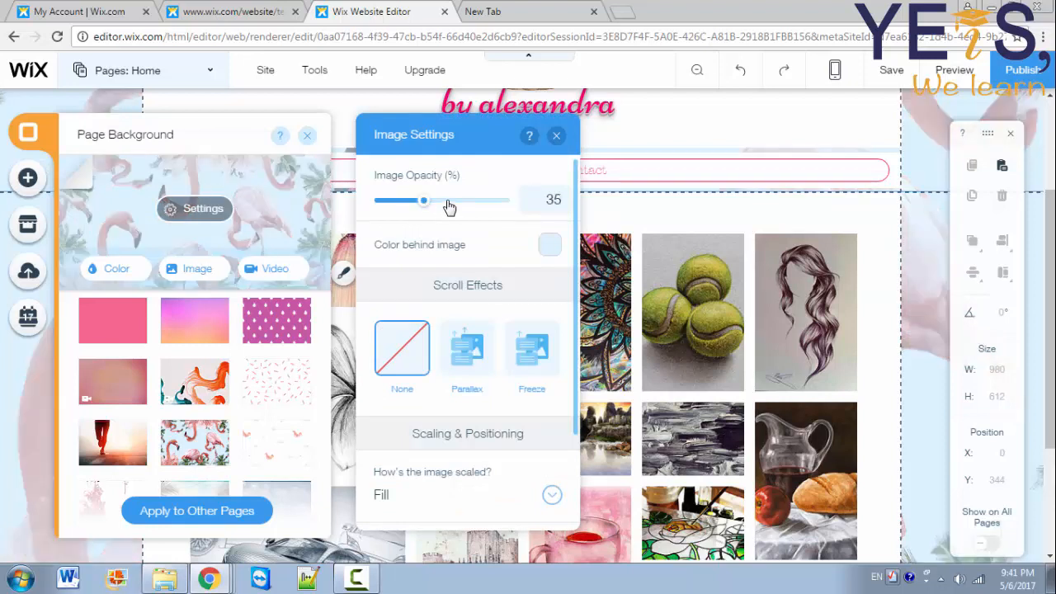
click(450, 206)
click(467, 207)
click(488, 205)
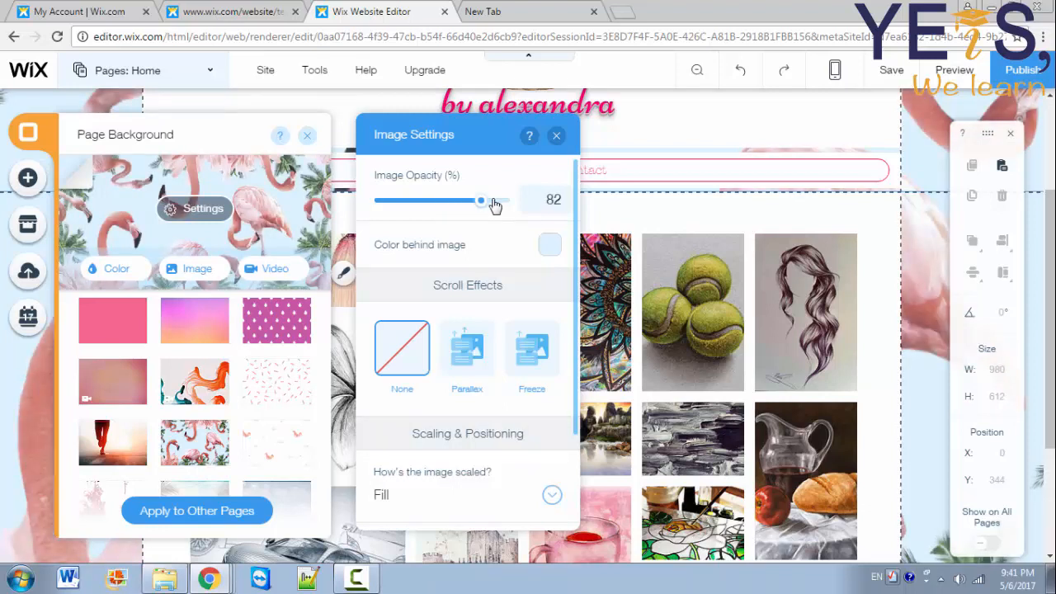
drag(494, 203, 517, 201)
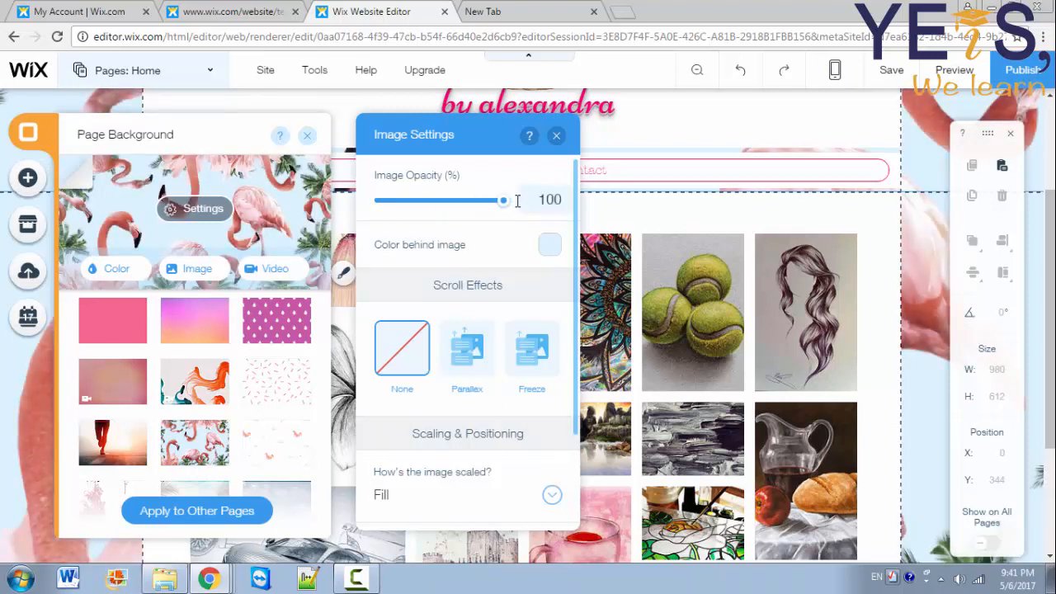
click(551, 247)
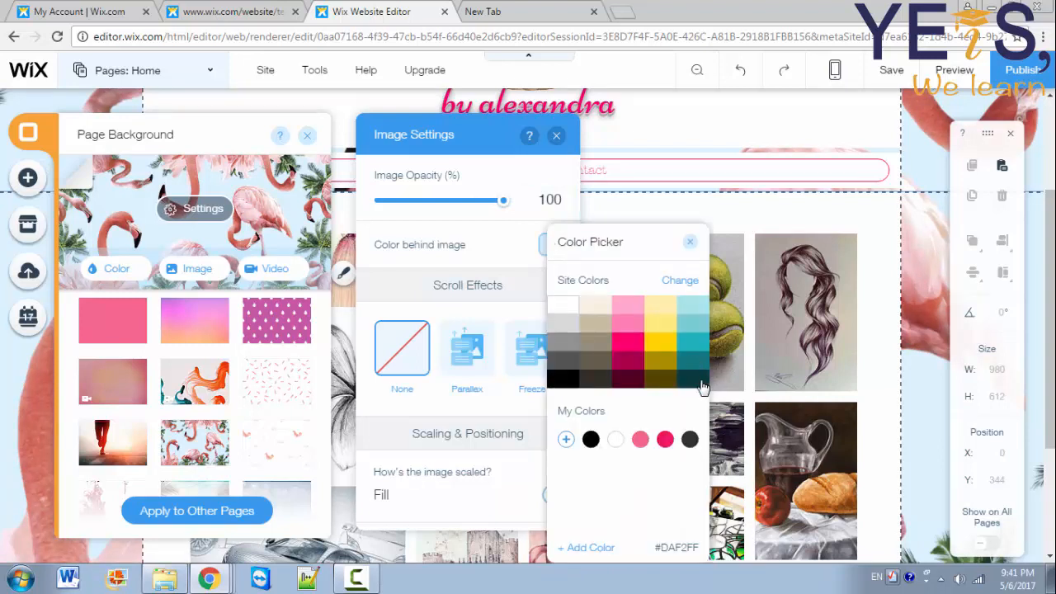
click(697, 381)
click(690, 245)
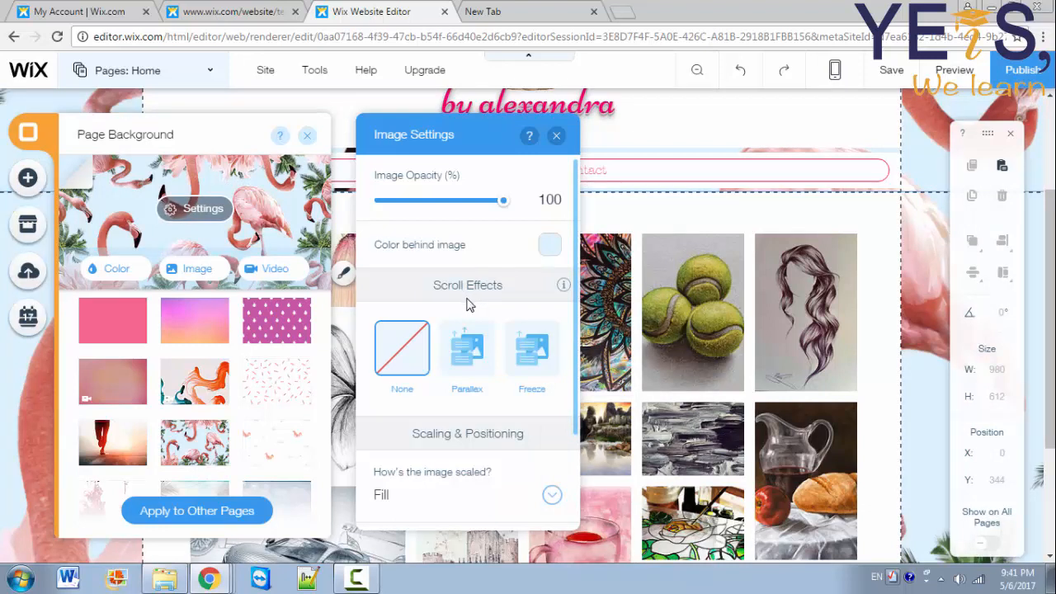
Step: Give the flamingo background a Parallax scroll effect and keep Fill scaling
click(479, 354)
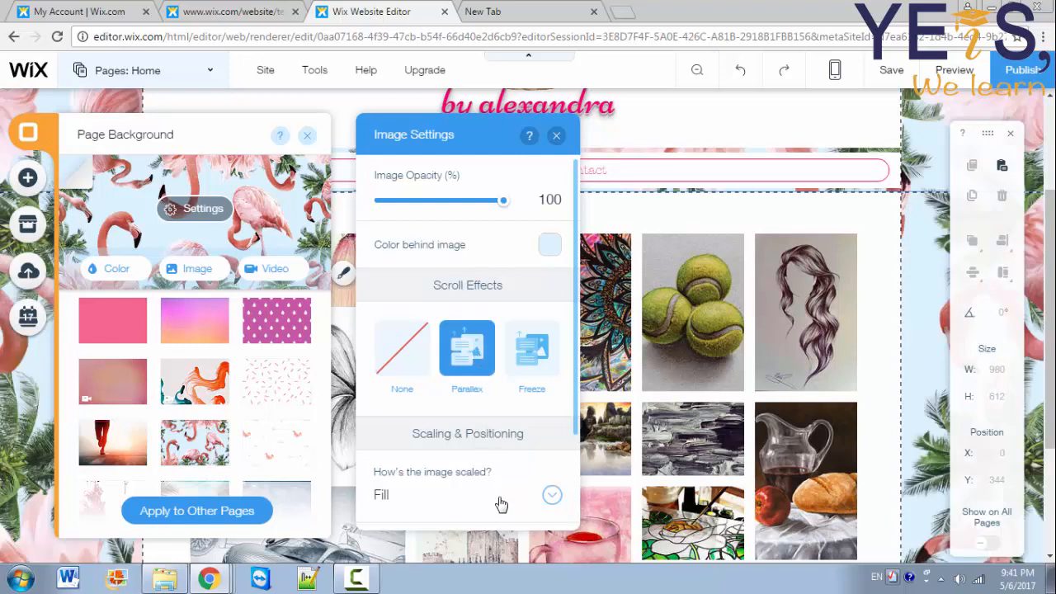
drag(575, 420, 575, 514)
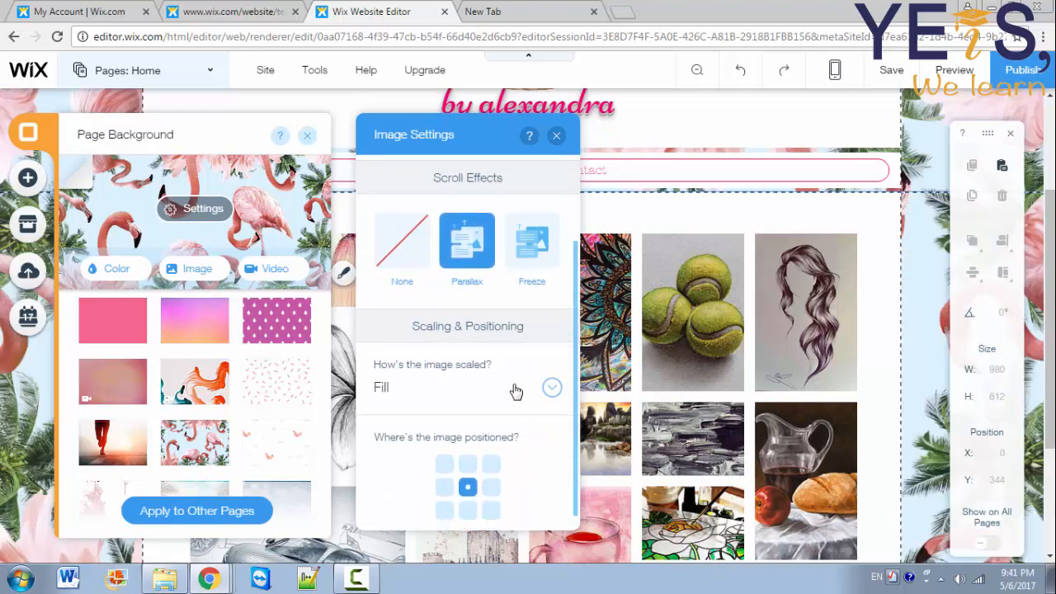
click(516, 391)
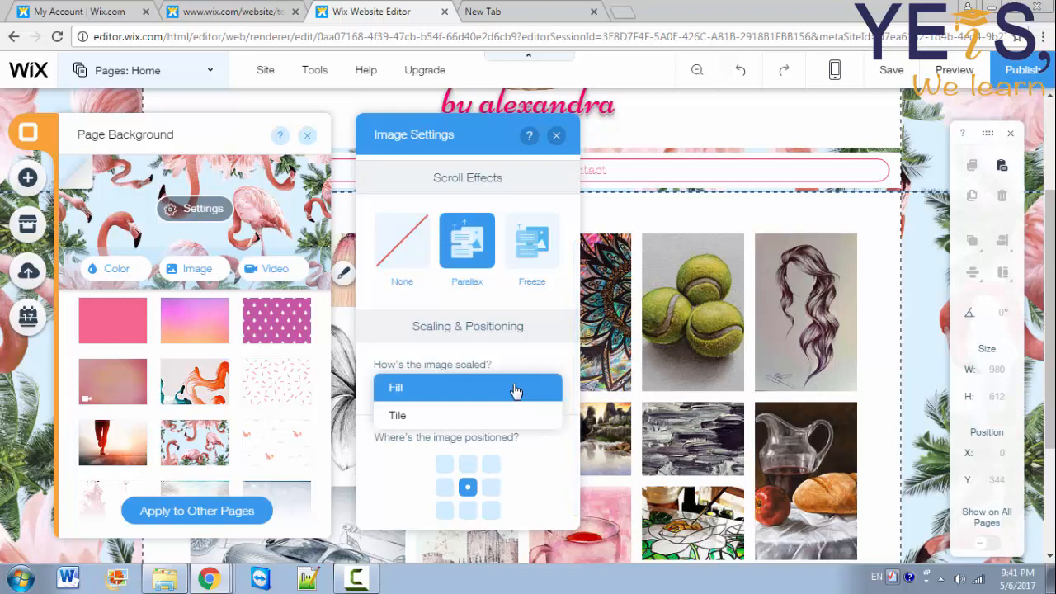
click(516, 391)
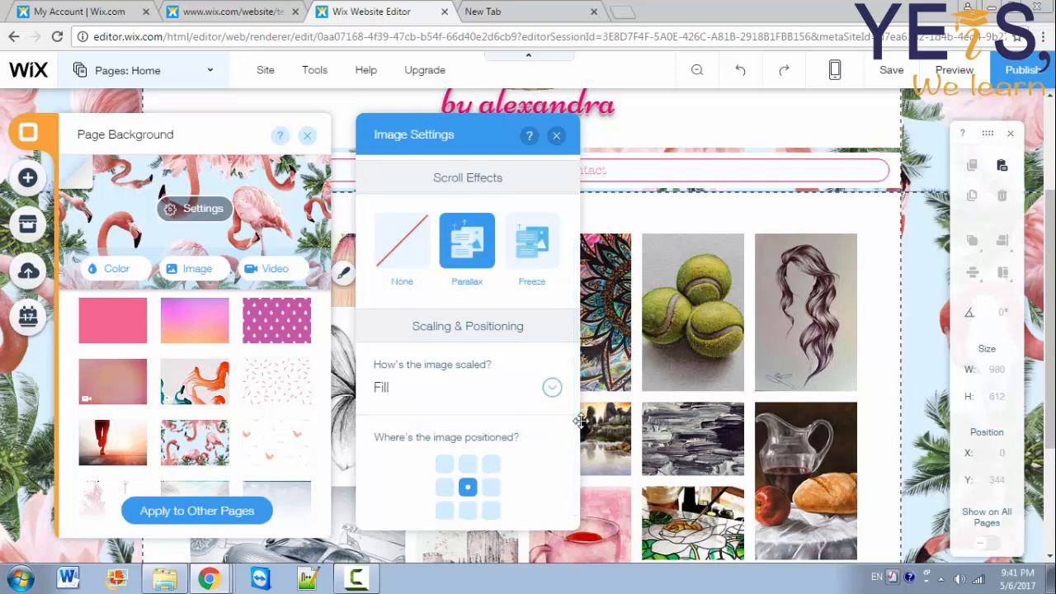
drag(578, 446, 577, 482)
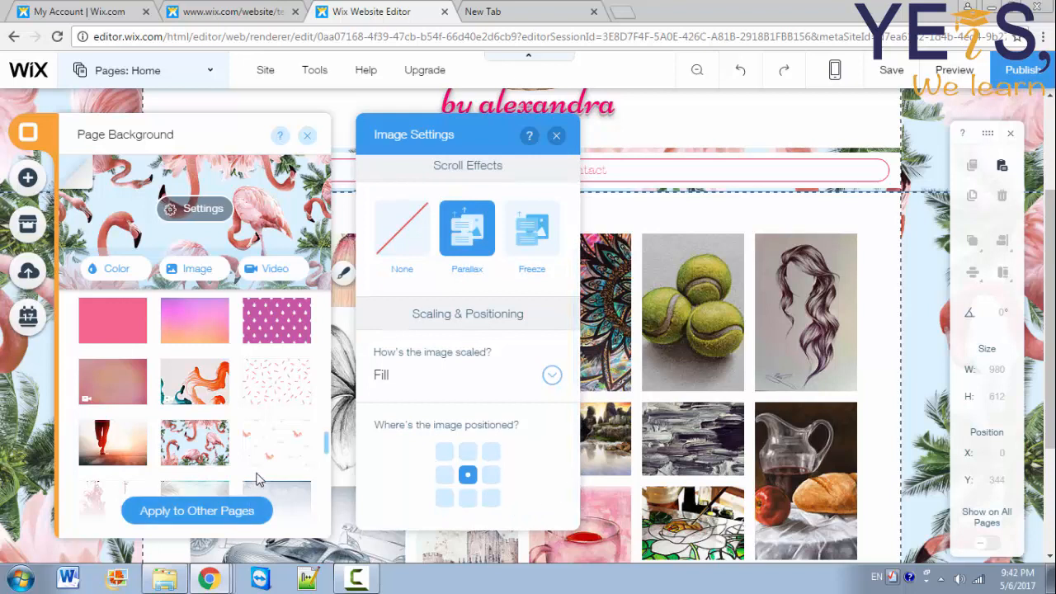
Step: Try applying the background to All Pages, About and Contact, untick them all and close
click(226, 515)
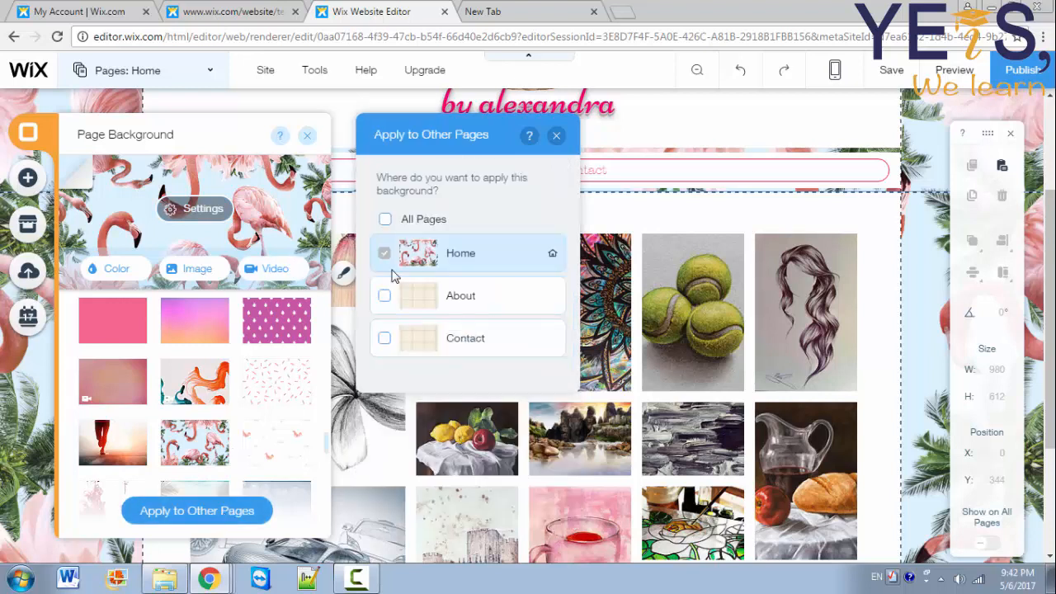
click(386, 221)
click(386, 221)
click(388, 297)
click(386, 299)
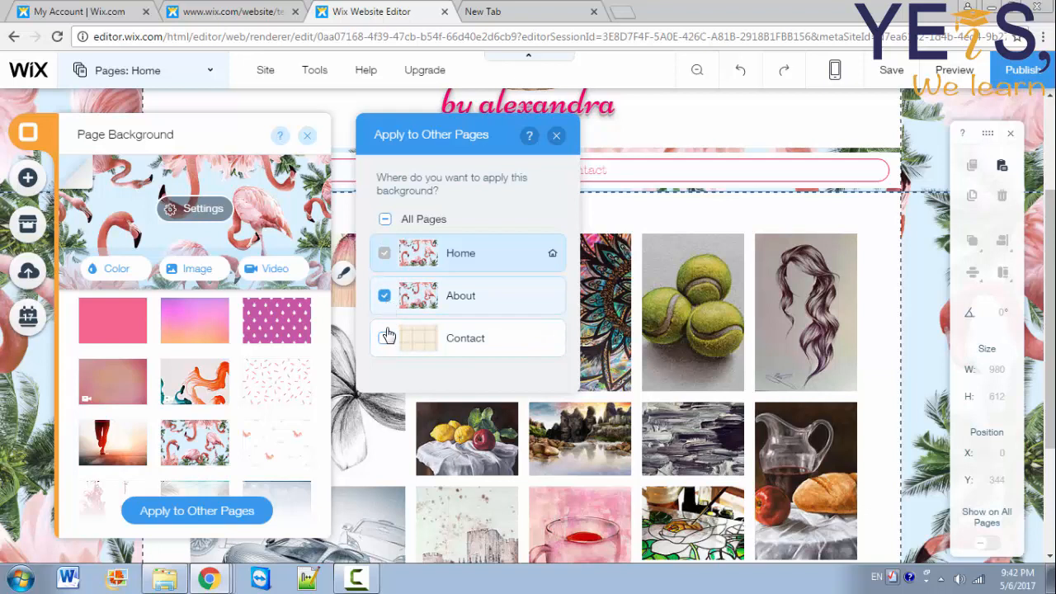
click(385, 340)
click(386, 340)
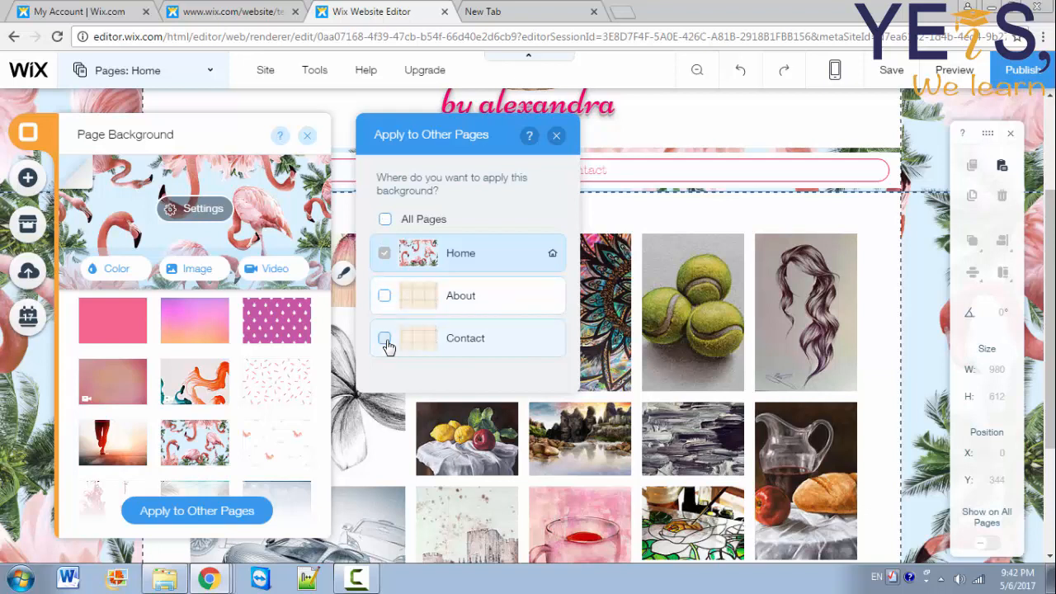
click(557, 135)
click(307, 136)
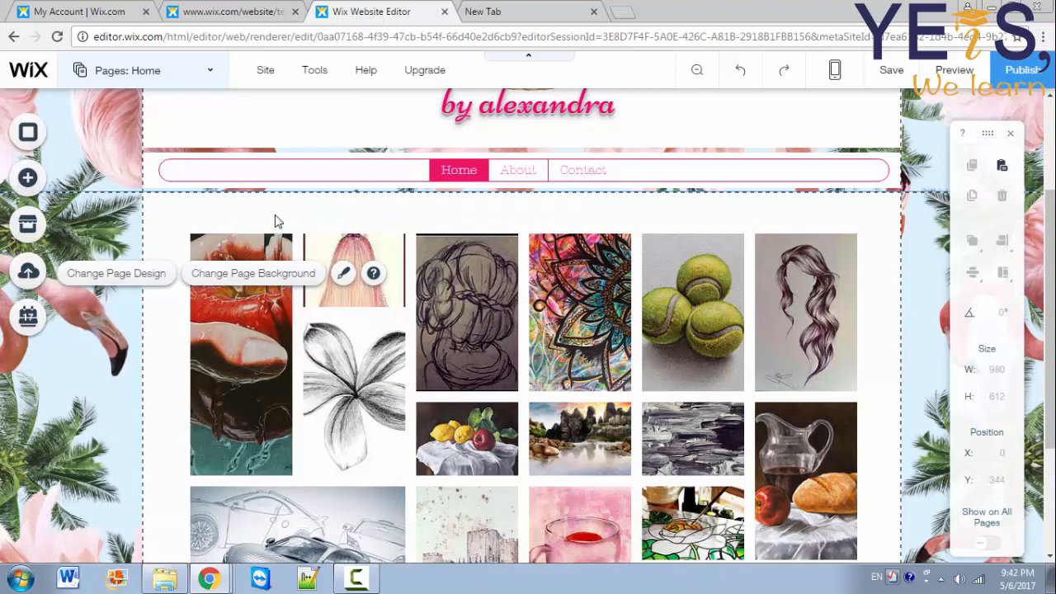
Step: Add a Page Title text box and move the gallery down to about Y 468
click(38, 180)
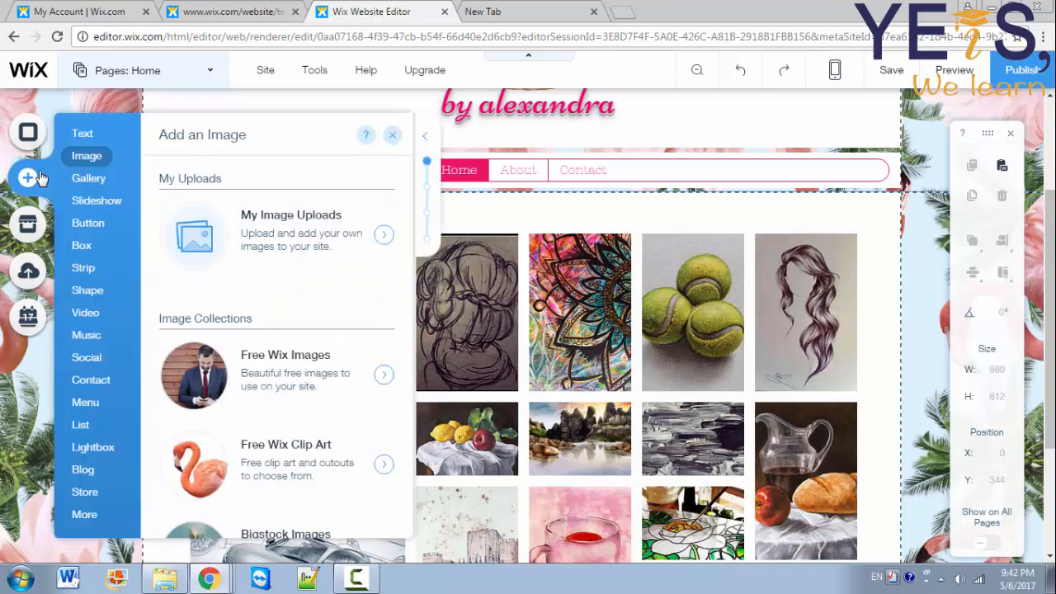
click(81, 135)
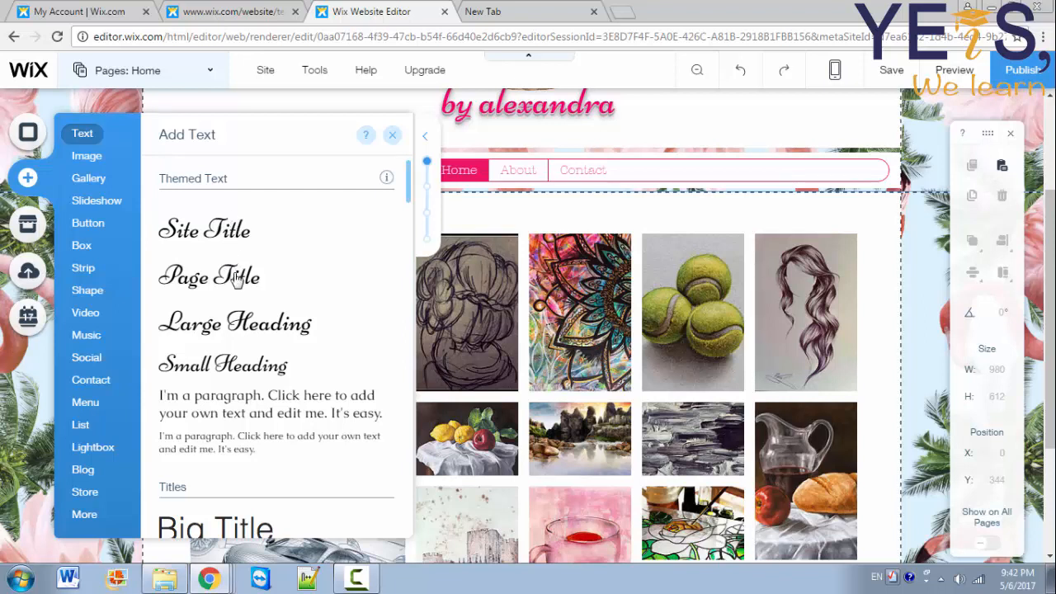
drag(236, 279, 503, 281)
click(470, 318)
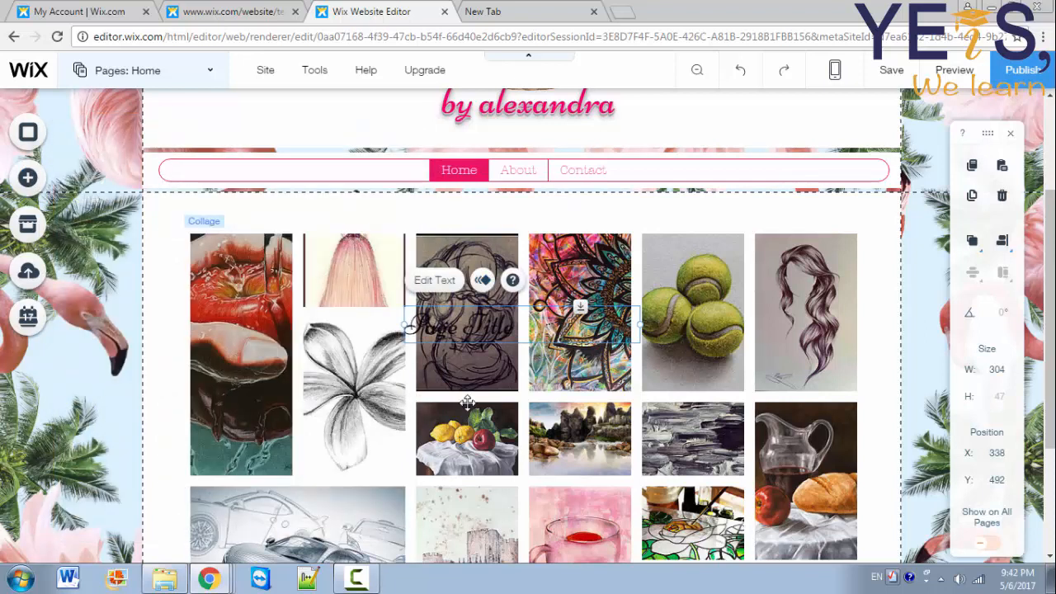
click(467, 456)
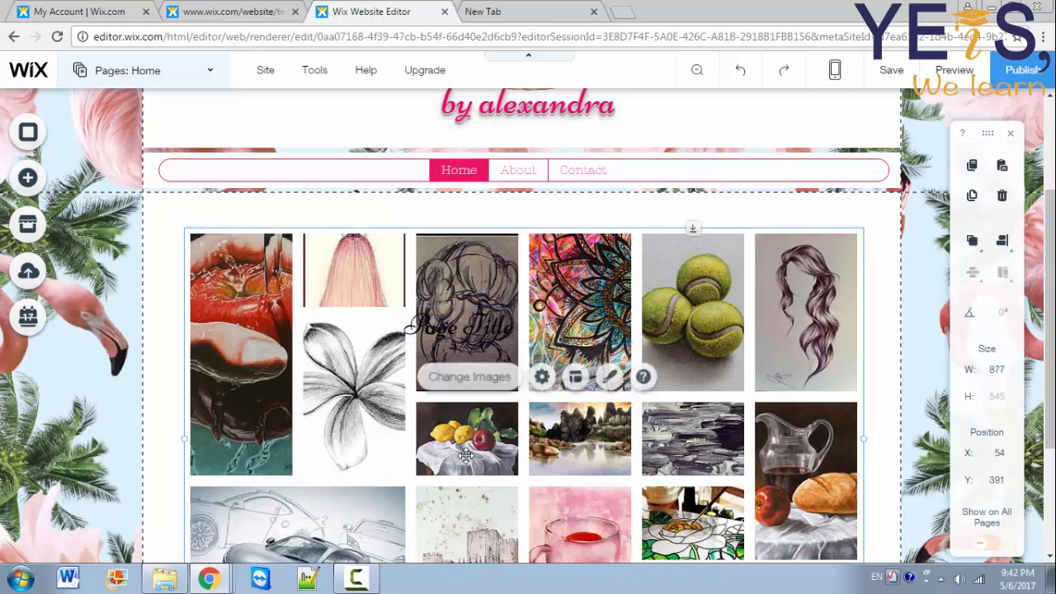
drag(465, 462, 461, 526)
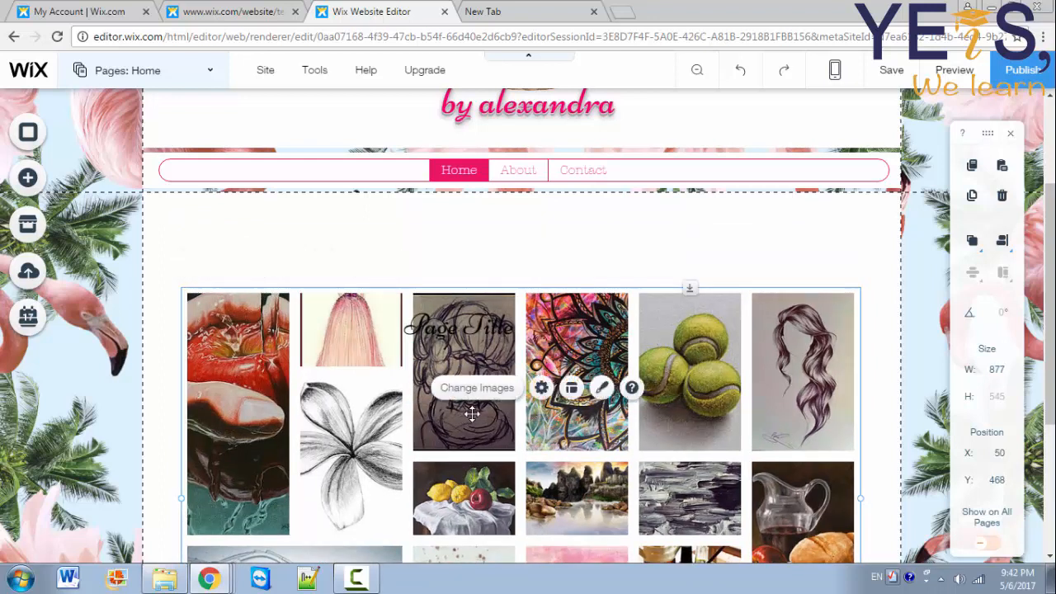
Step: Reposition the gallery and Page Title, then add a Small Heading below the title
drag(468, 414, 476, 426)
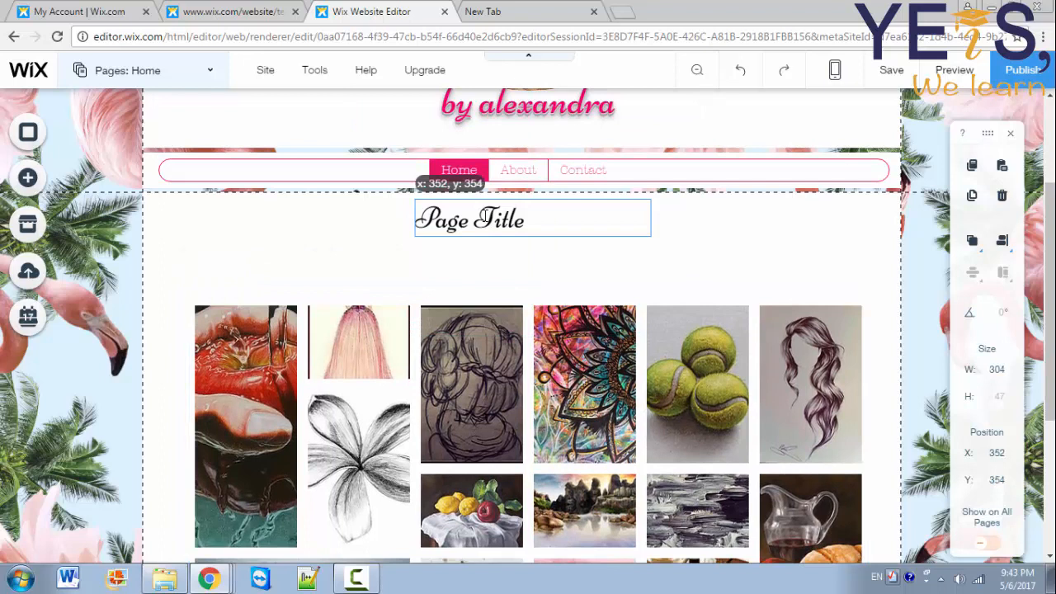
drag(486, 216, 486, 216)
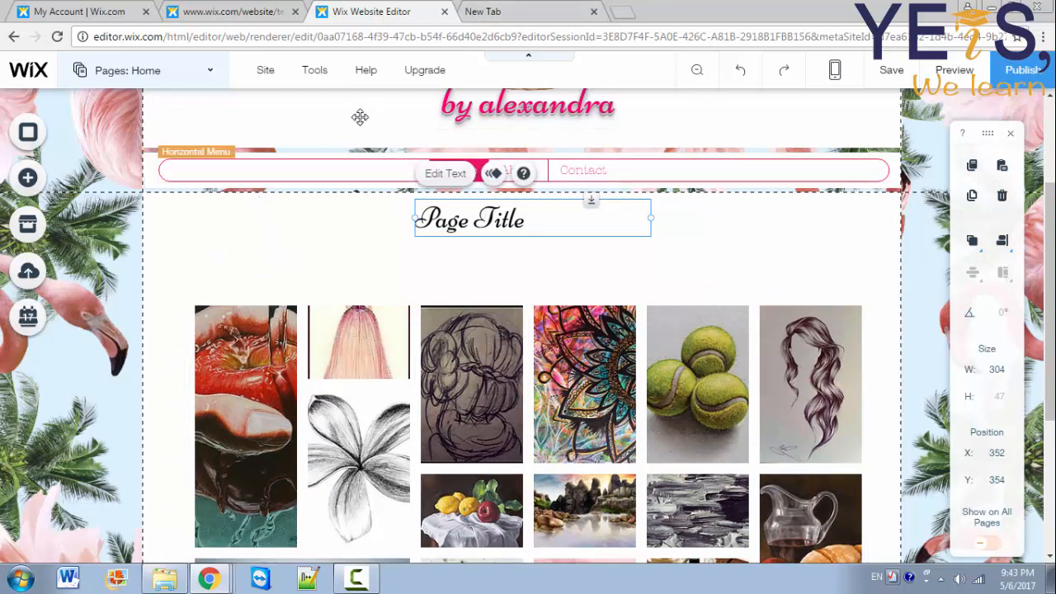
click(41, 180)
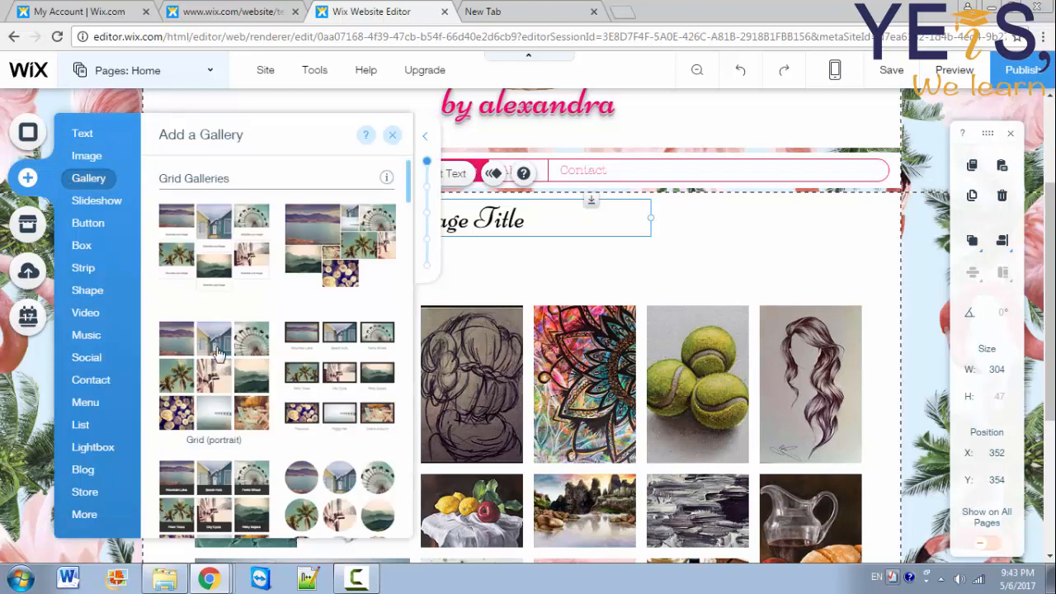
mouse_move(88, 134)
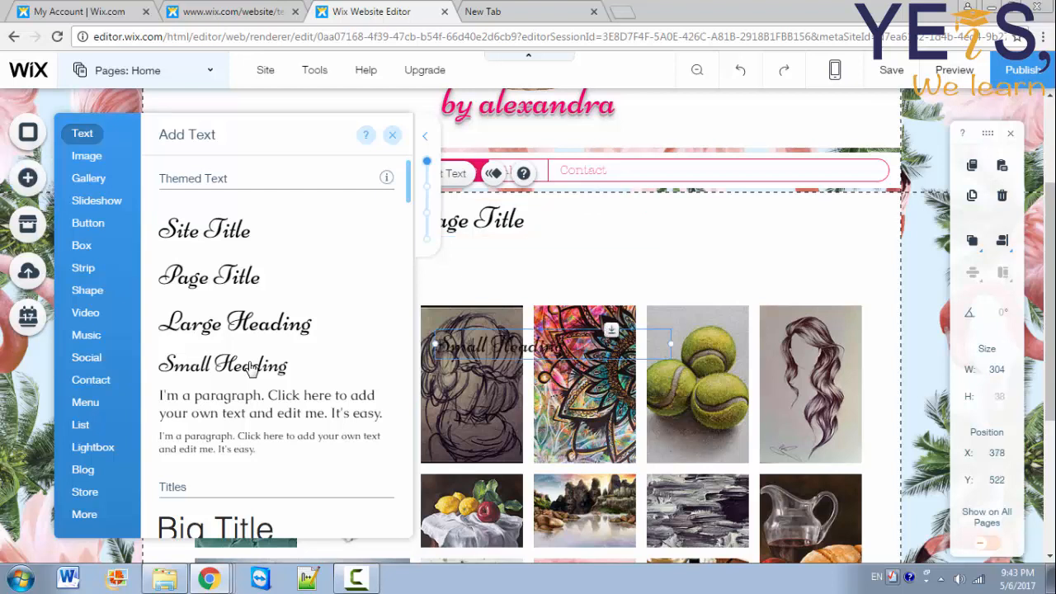
drag(252, 369, 448, 269)
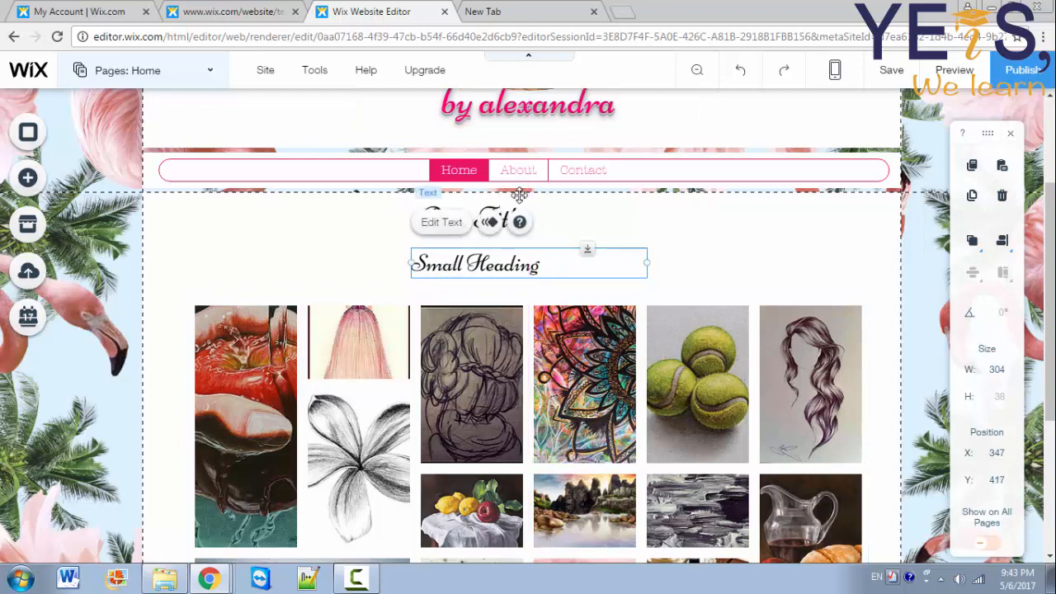
click(541, 208)
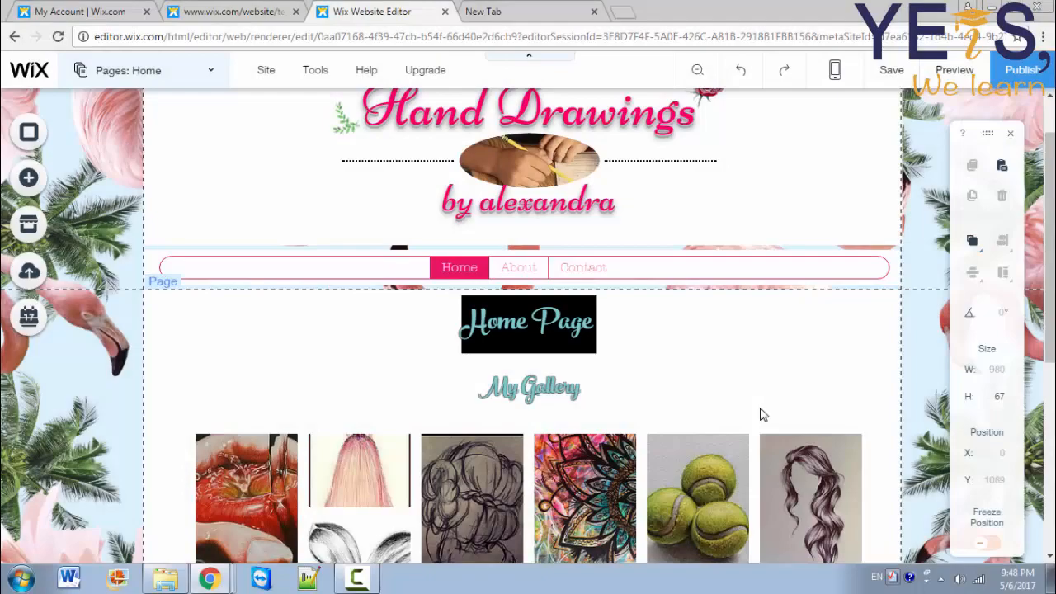
Step: Switch to the About page and give it the pink Zigzag background
click(528, 267)
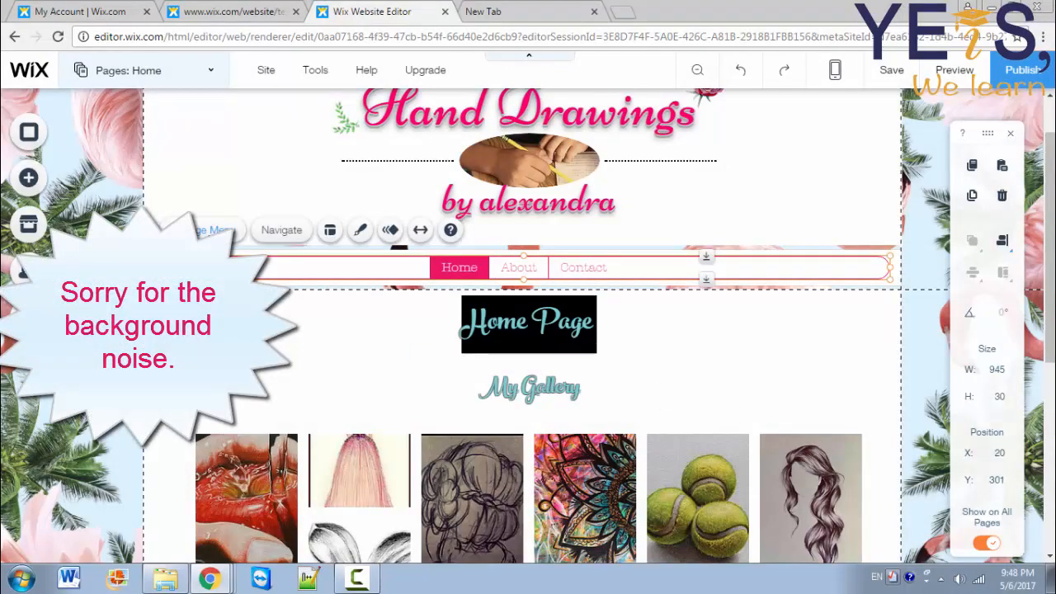
click(211, 230)
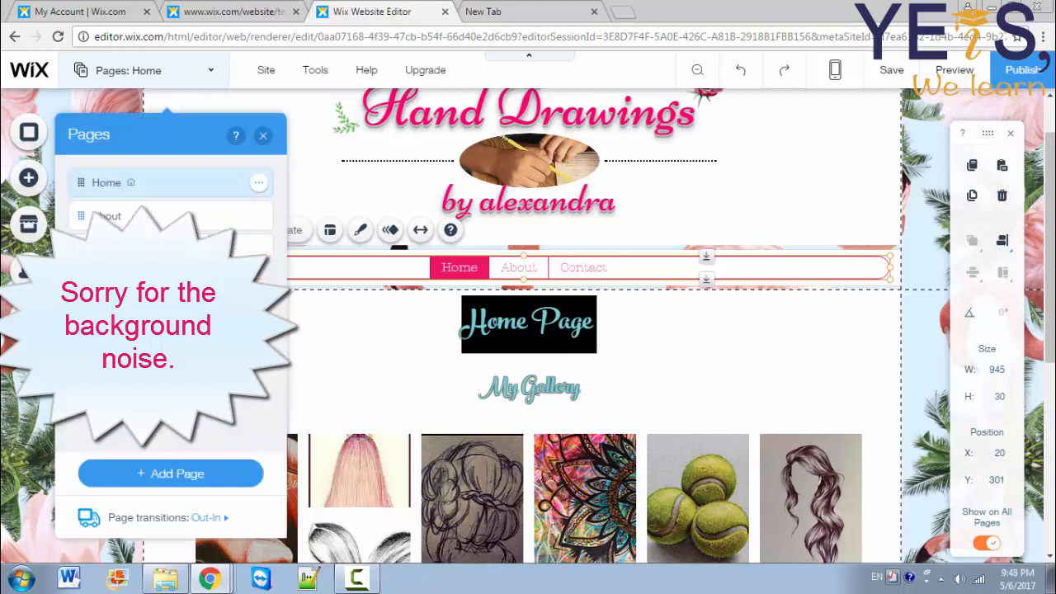
click(173, 214)
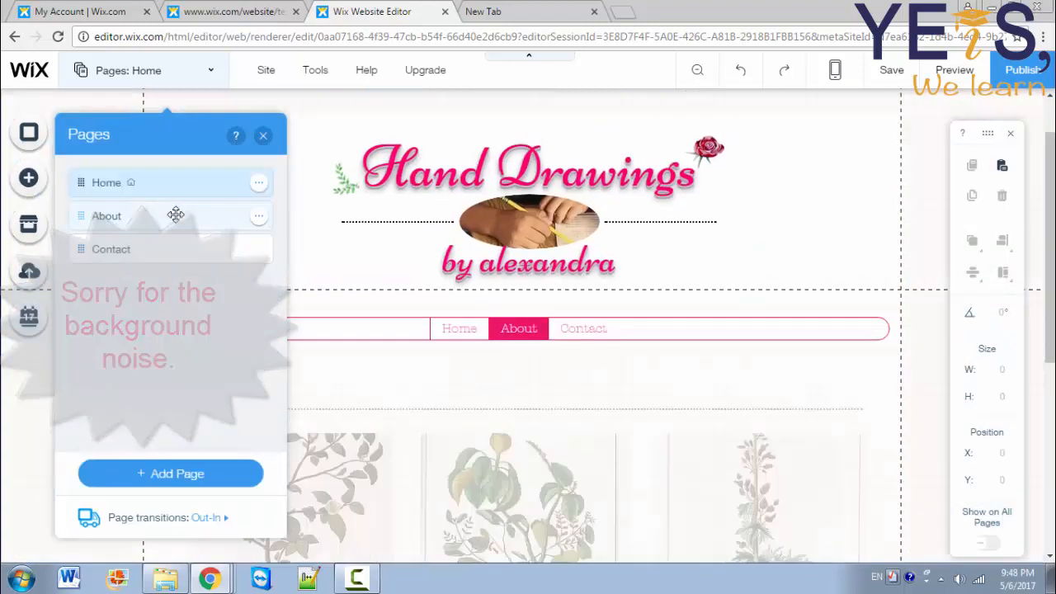
click(303, 328)
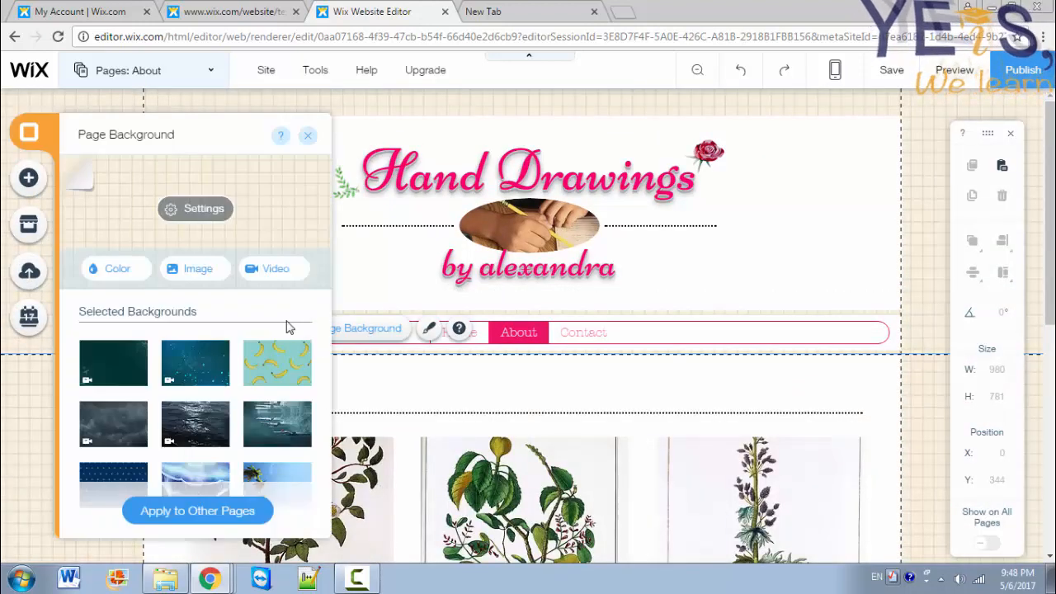
scroll(243, 395, down, 8)
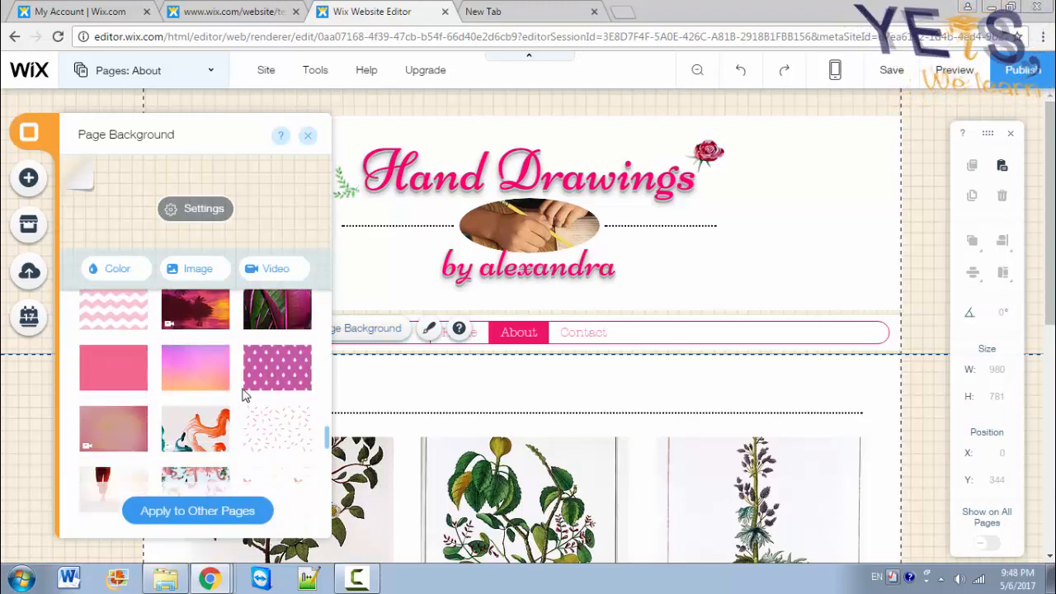
click(123, 317)
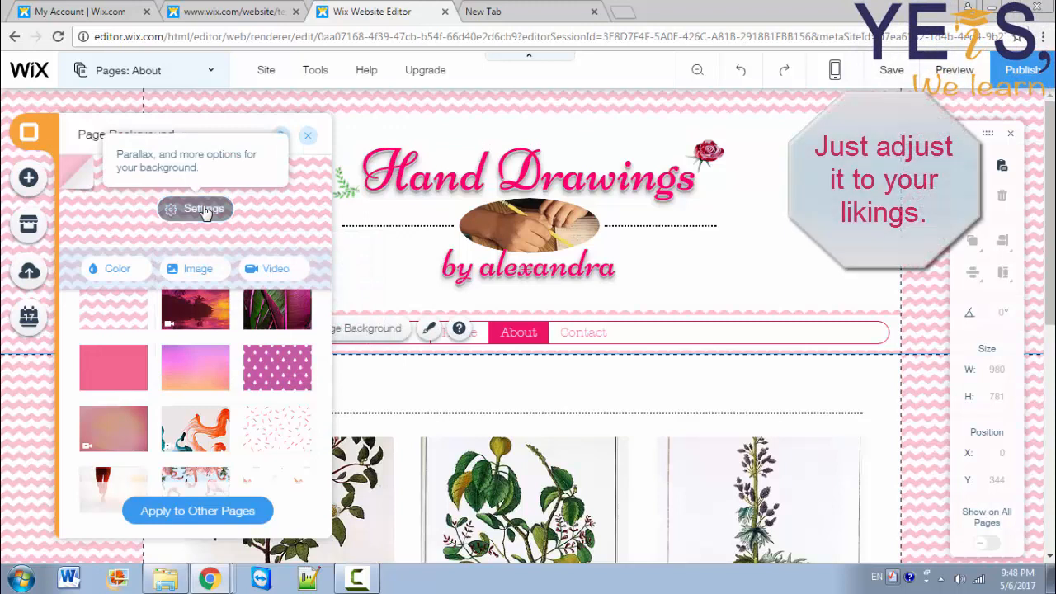
Step: Set the zigzag background to Freeze scrolling with centred positioning
click(203, 208)
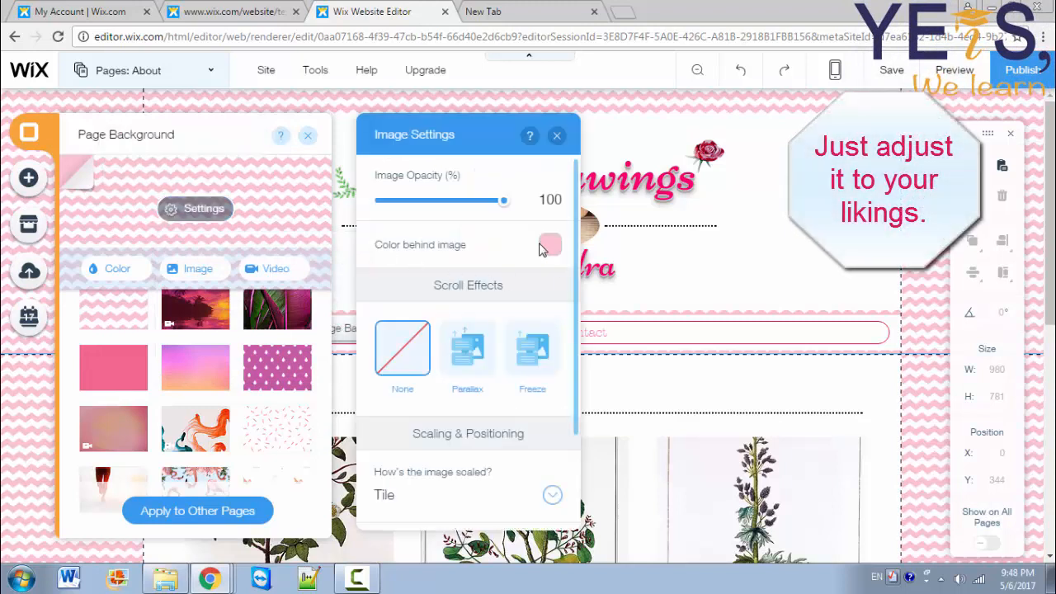
click(518, 353)
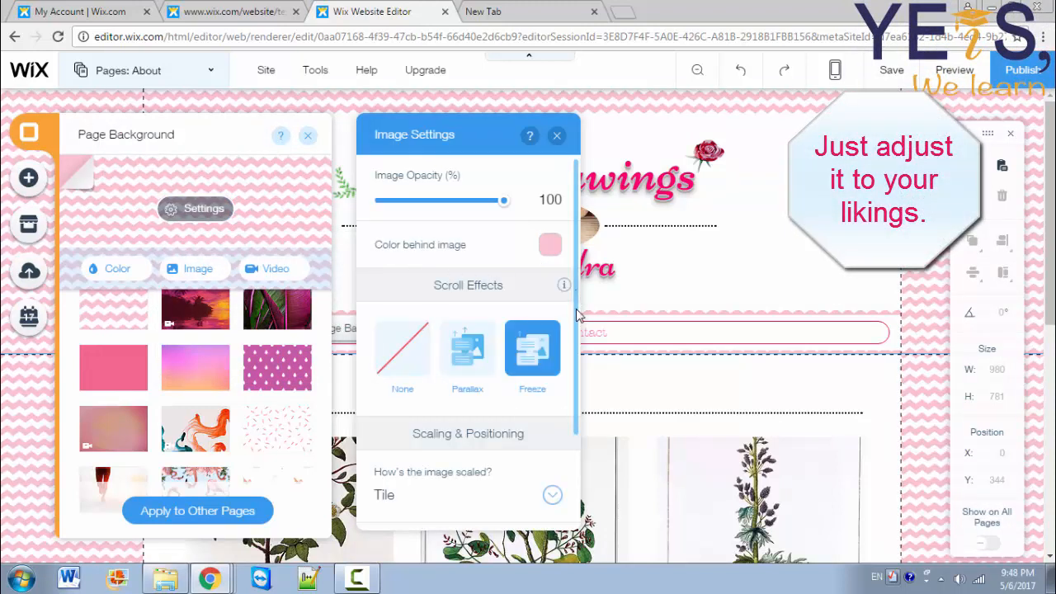
drag(580, 316, 576, 396)
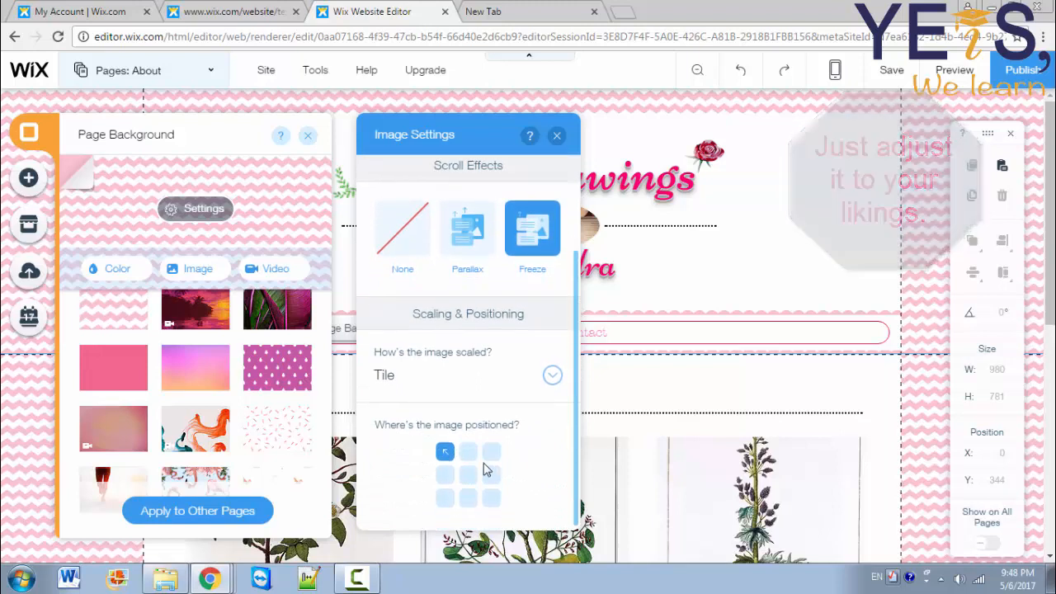
click(468, 477)
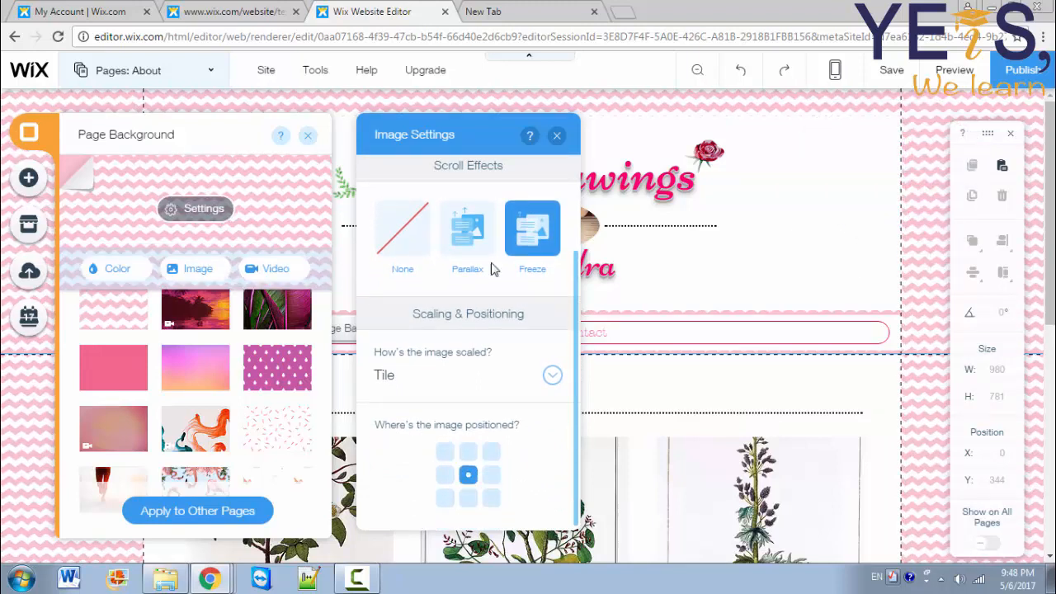
click(558, 136)
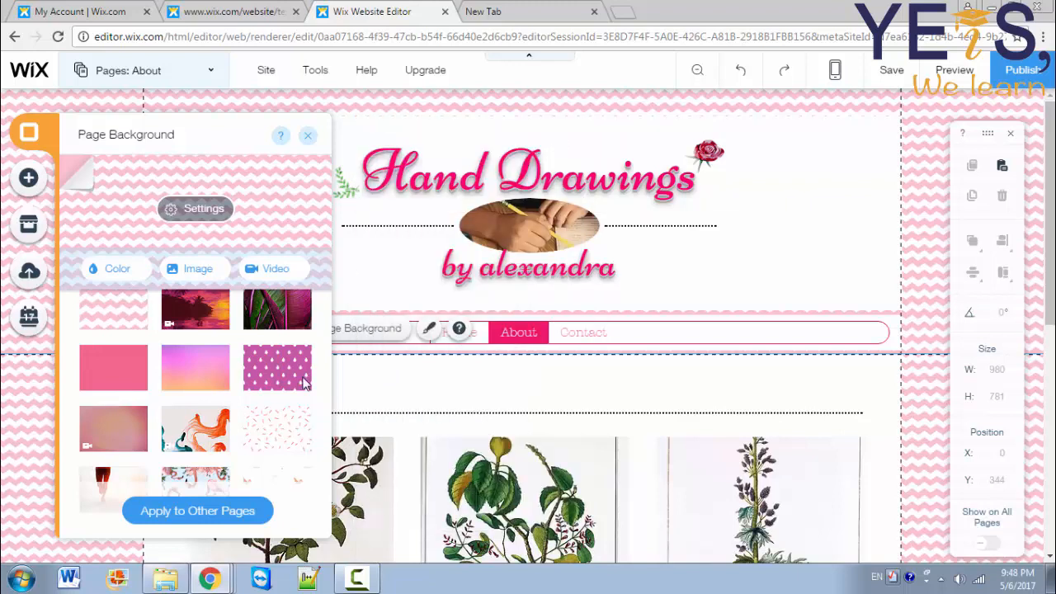
Step: Apply the zigzag background to the Contact page as well
click(224, 519)
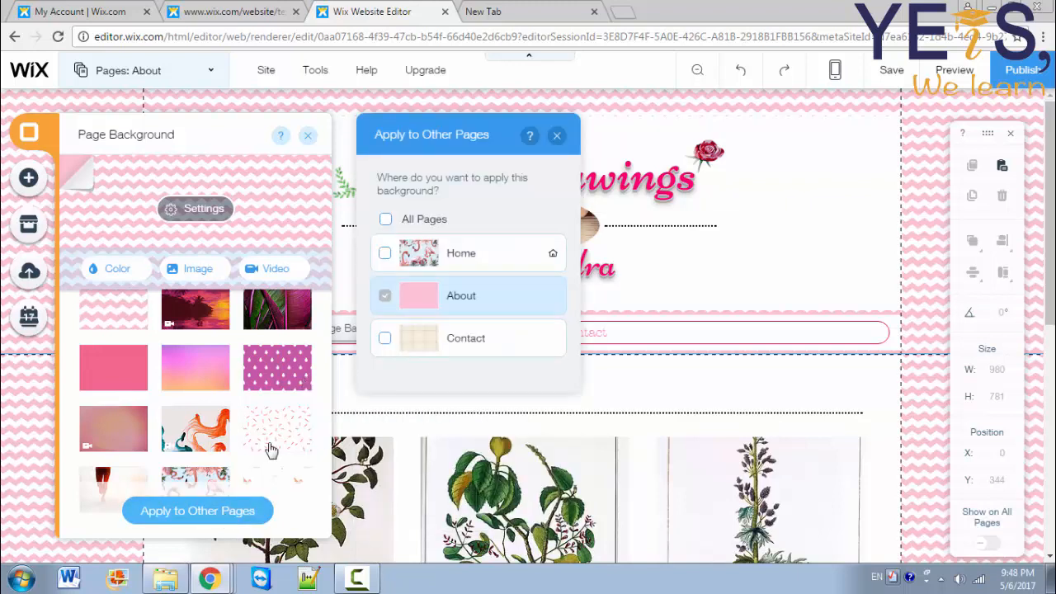
click(384, 338)
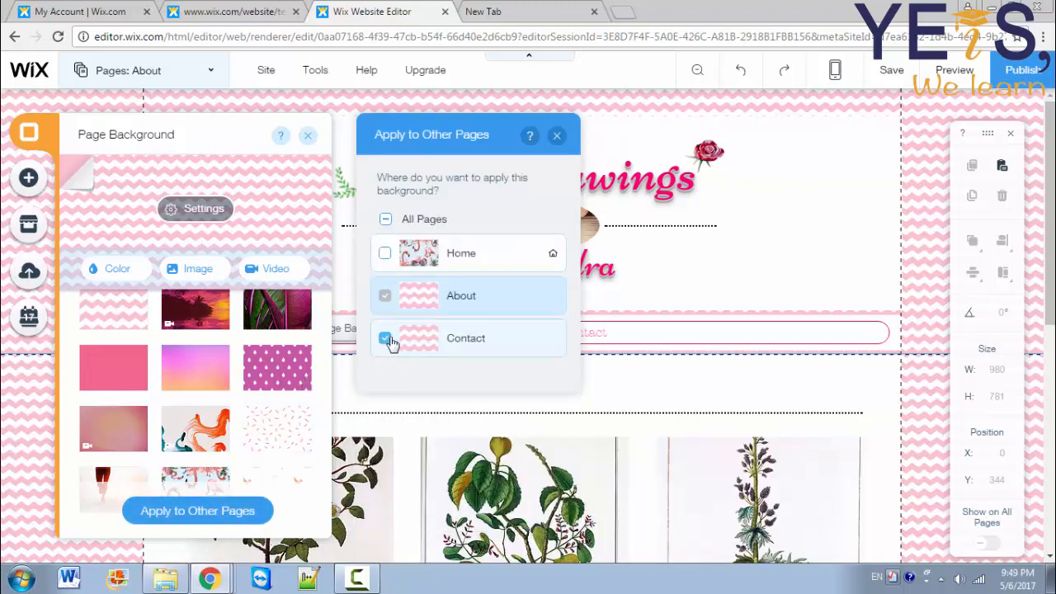
click(557, 136)
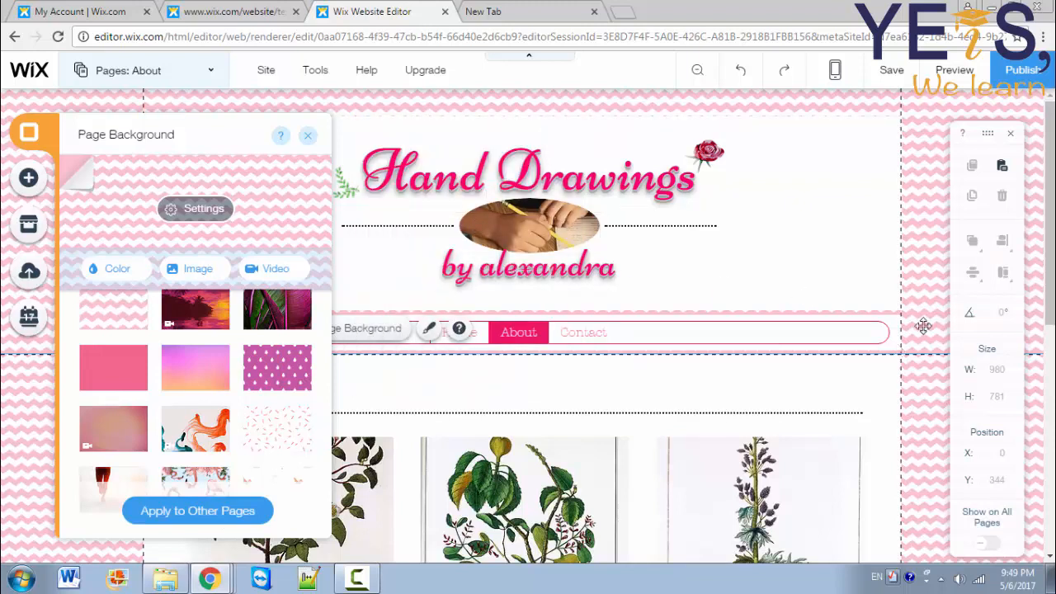
drag(1053, 276, 1053, 307)
Step: Close the Page Background panel and open design options for the beige container box
scroll(803, 339, down, 3)
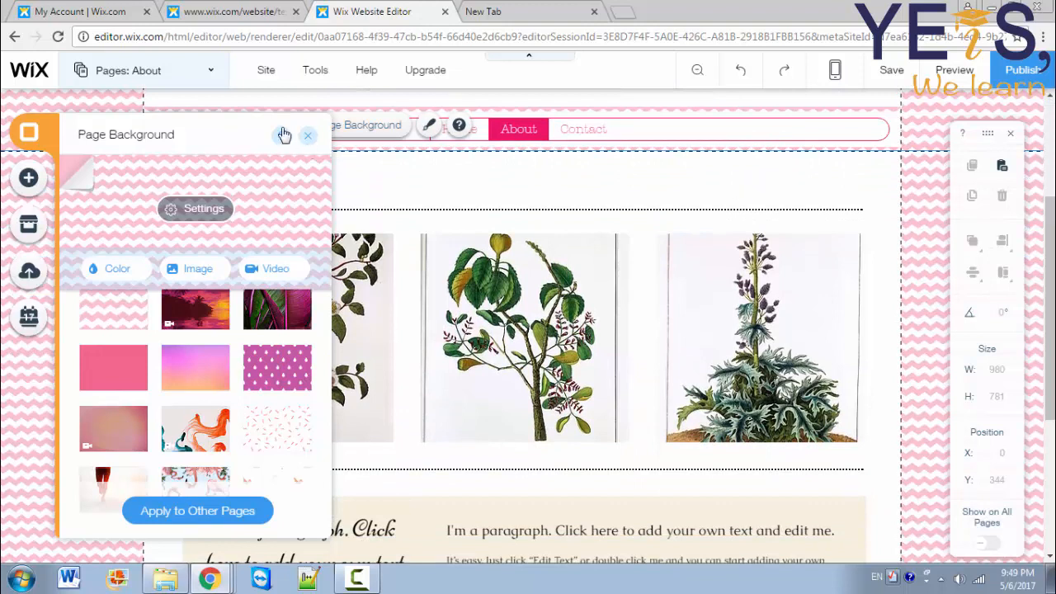
click(307, 136)
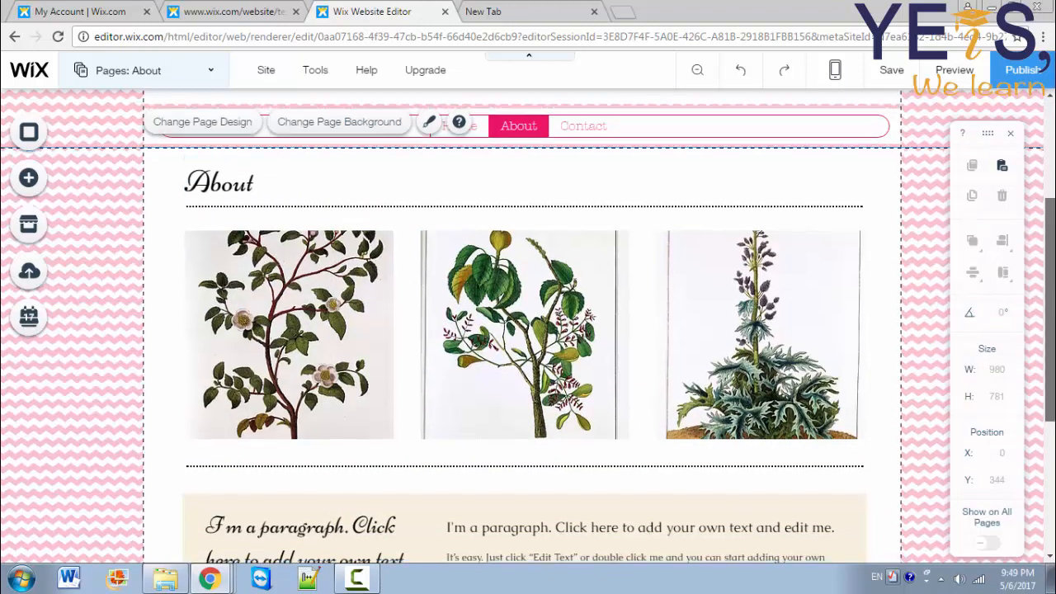
scroll(784, 405, down, 3)
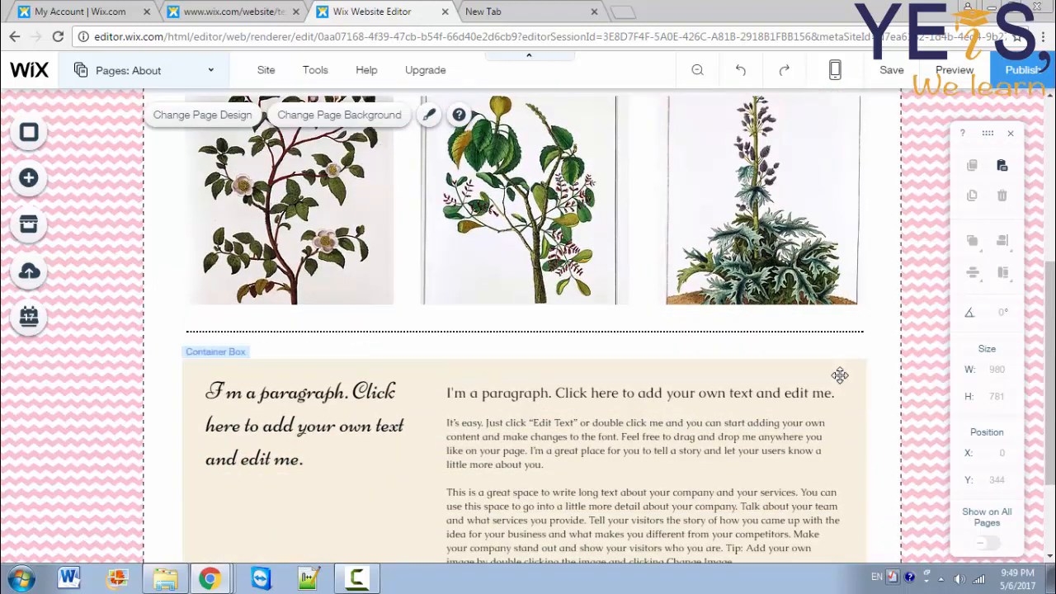
drag(1050, 363, 1049, 401)
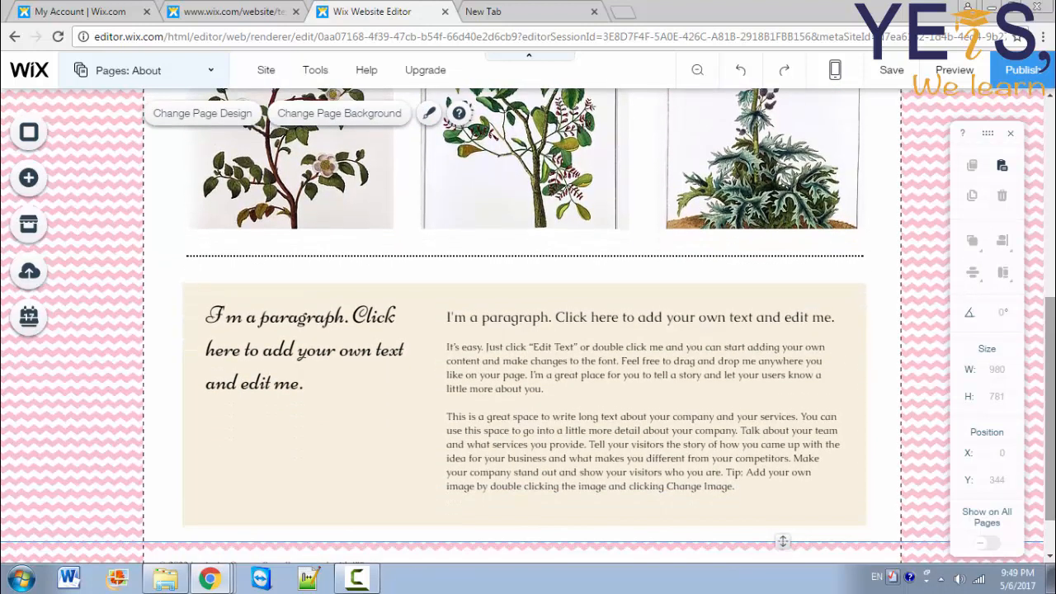
click(323, 439)
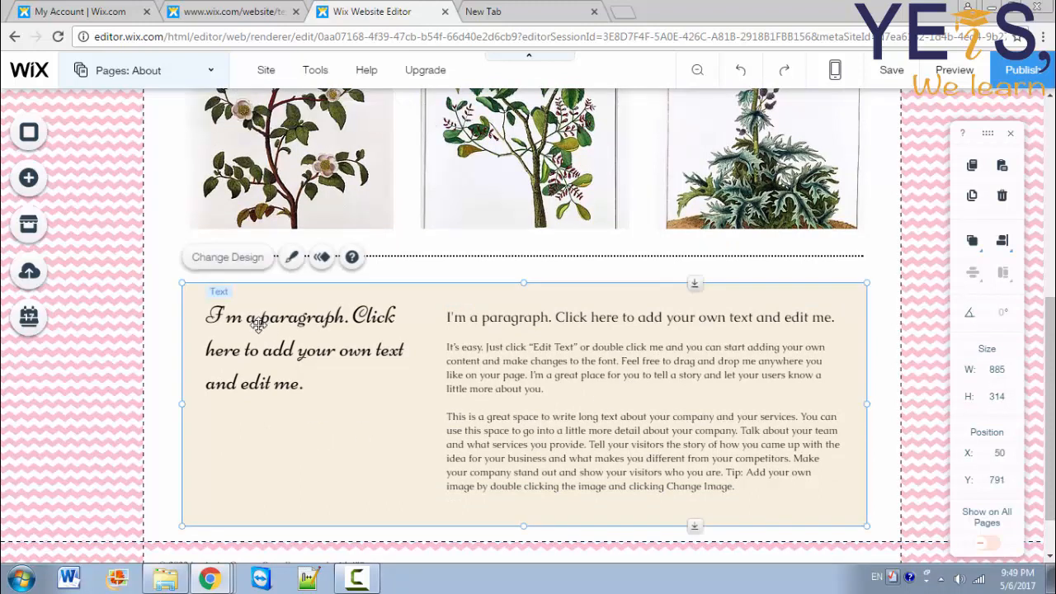
click(223, 259)
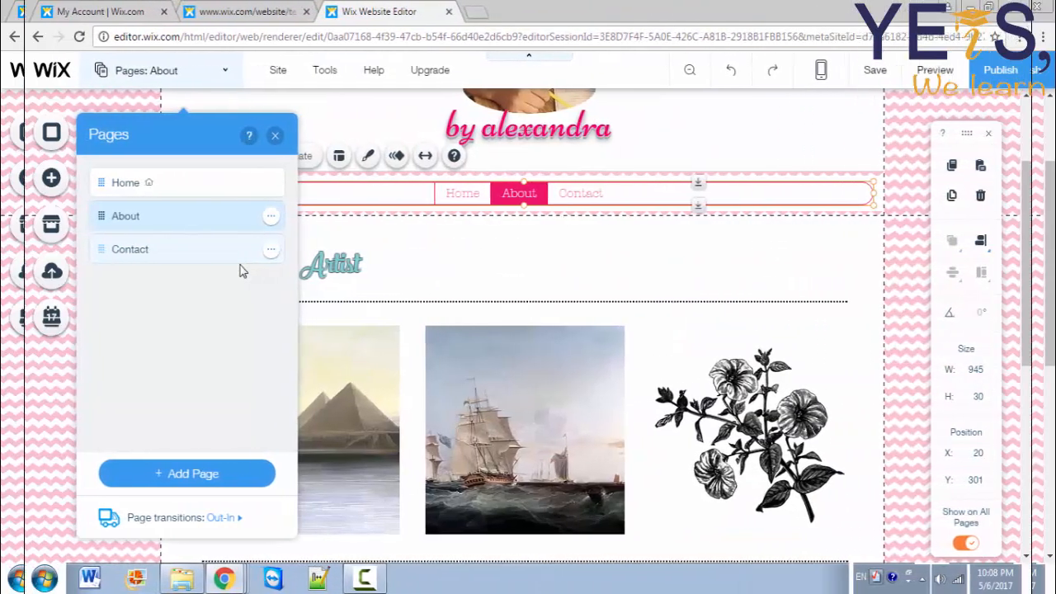
Step: Switch to the Contact page, close the page list, and select its social icons bar
click(343, 263)
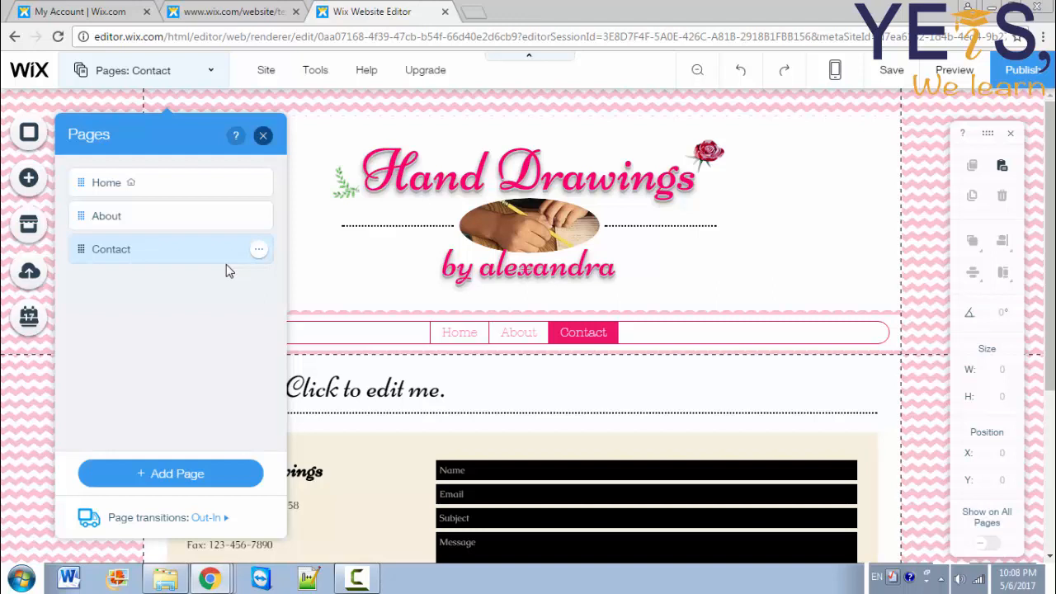
click(264, 135)
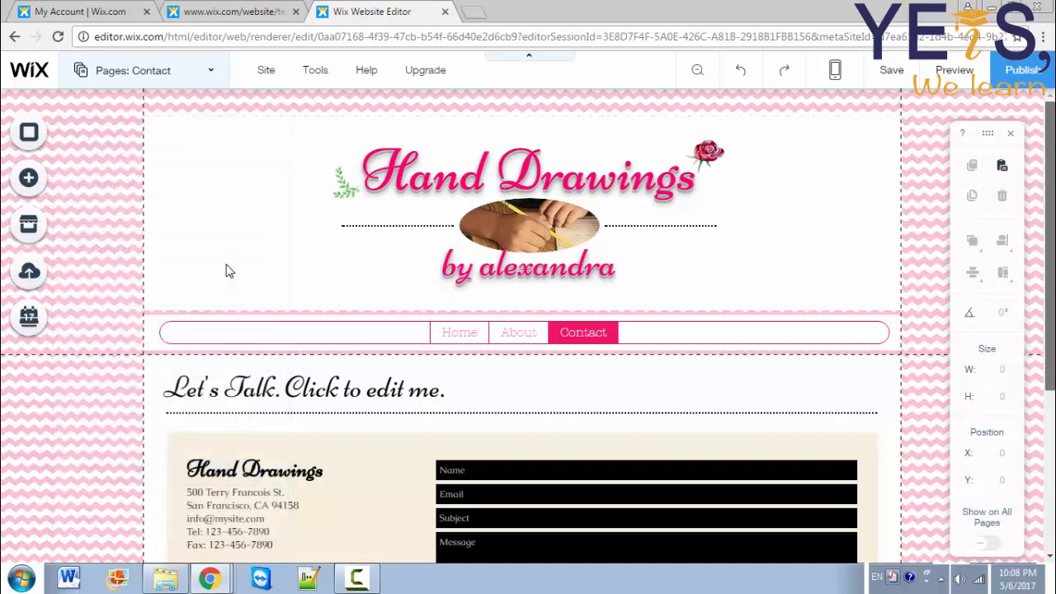
scroll(230, 272, down, 1)
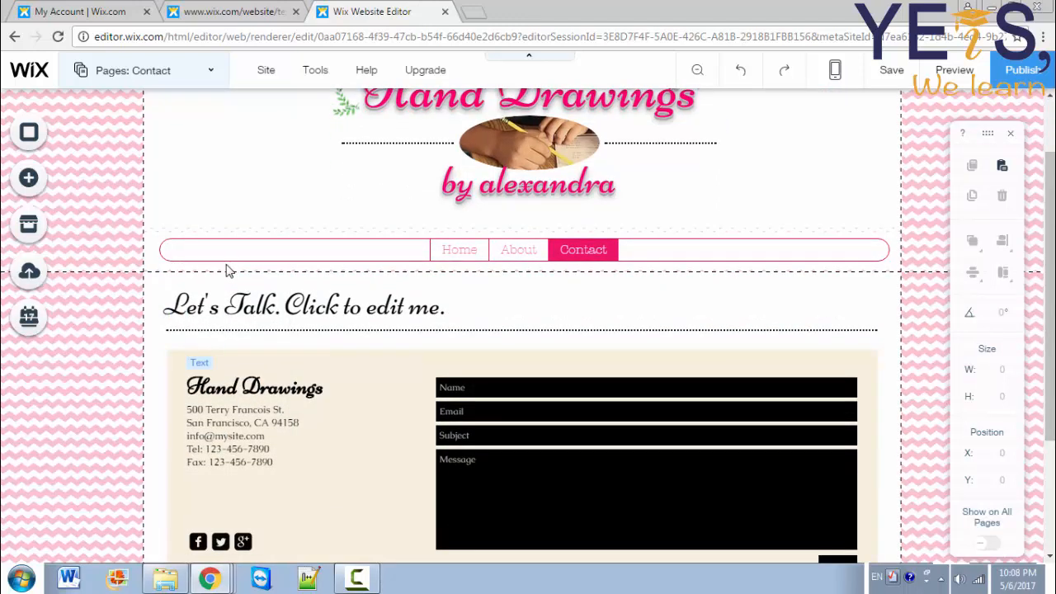
scroll(229, 271, down, 1)
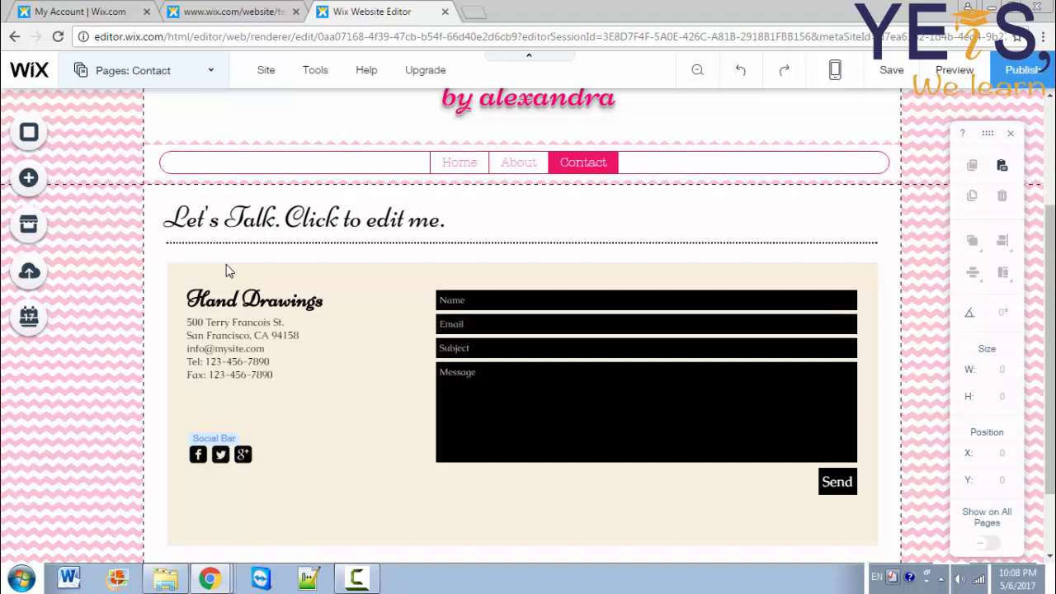
click(221, 455)
Step: Replace the Facebook, Twitter and Google+ icons with blue, light blue and red versions
click(236, 419)
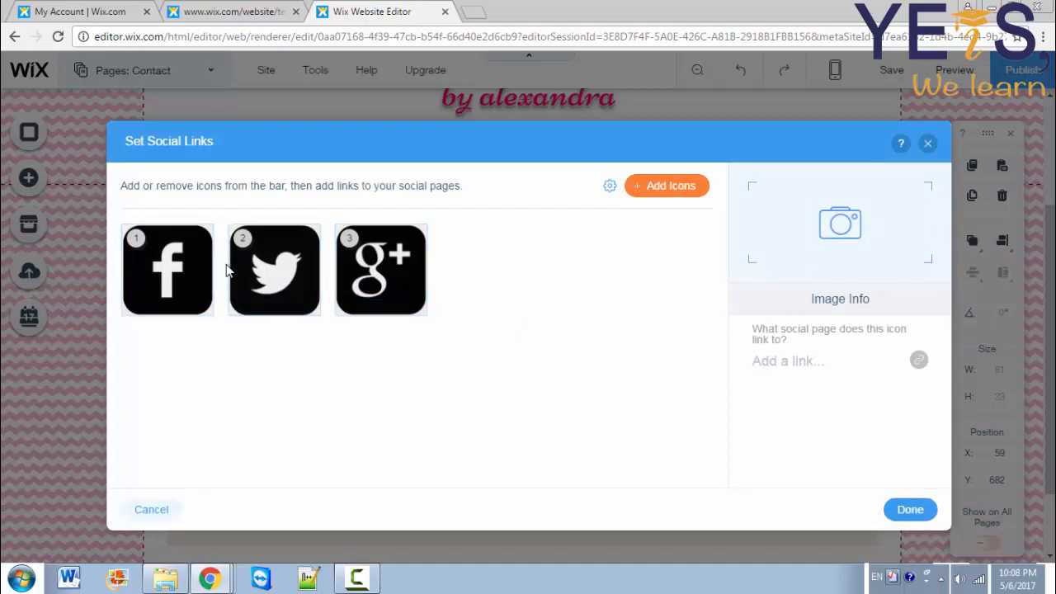
click(168, 269)
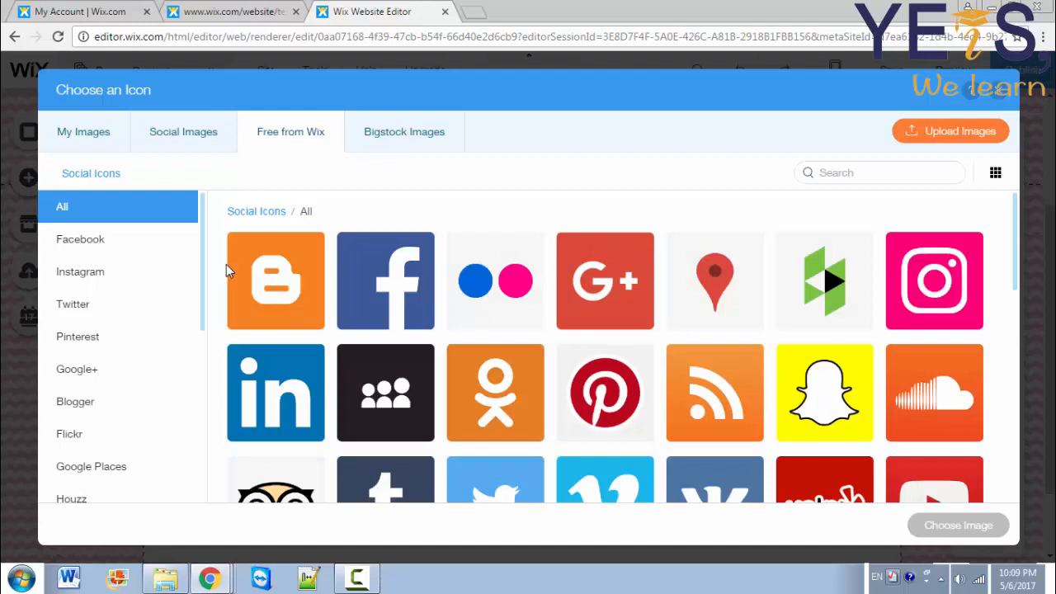
click(386, 280)
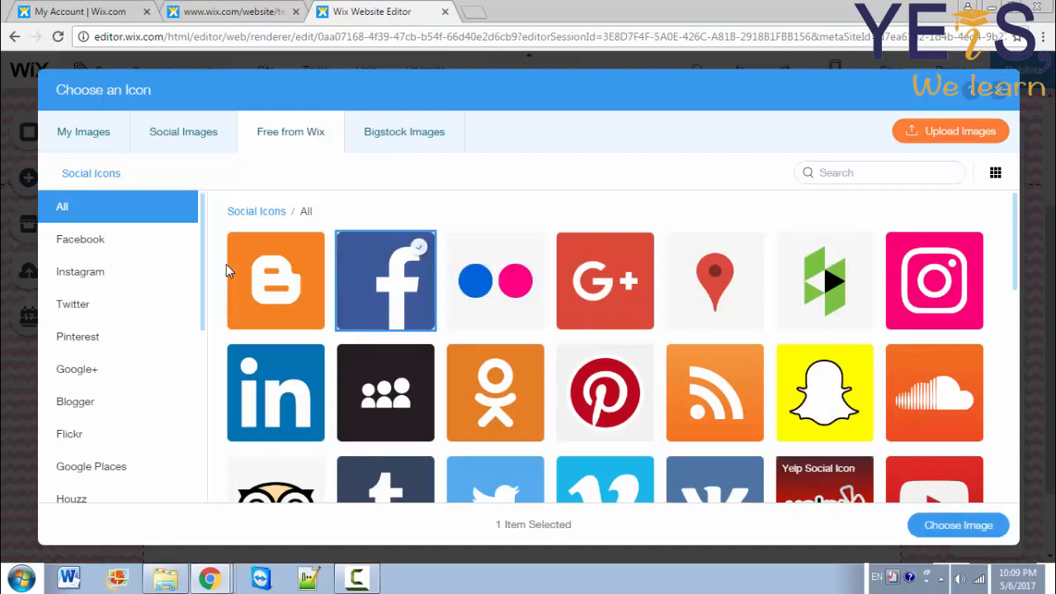
click(958, 526)
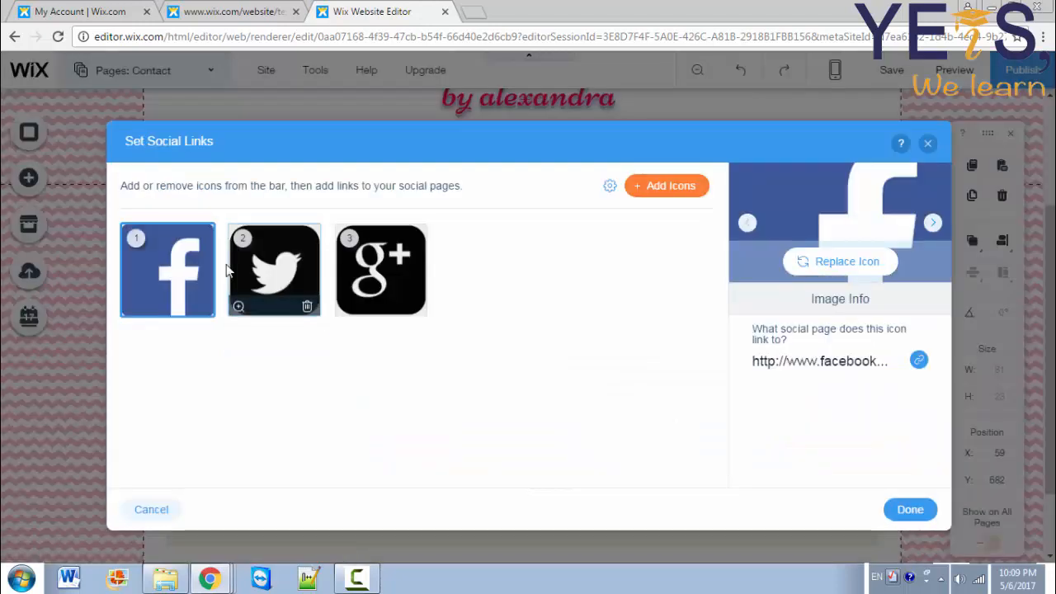
click(229, 266)
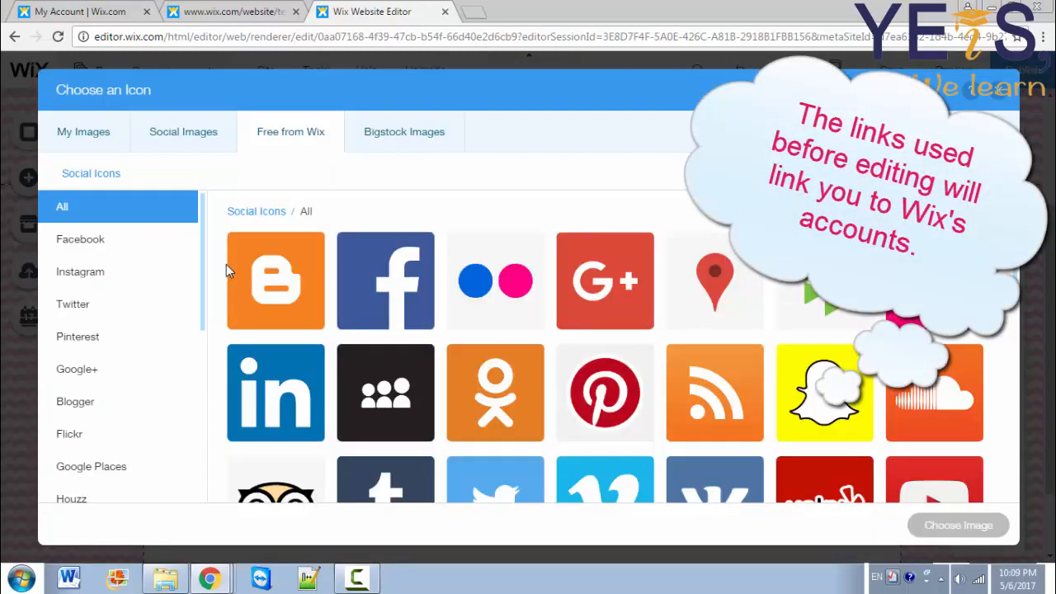
scroll(226, 265, down, 1)
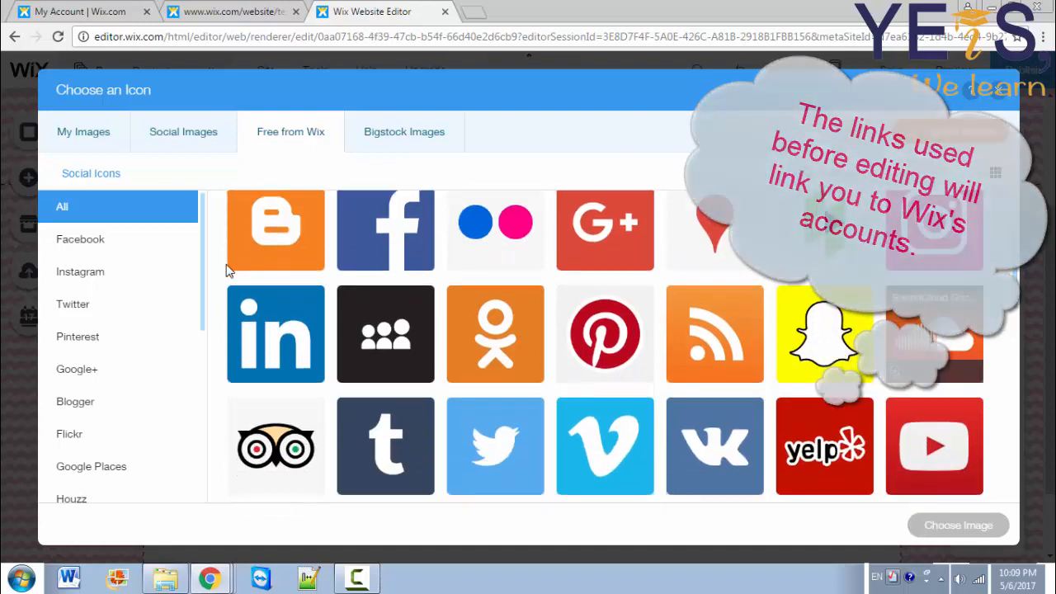
click(495, 447)
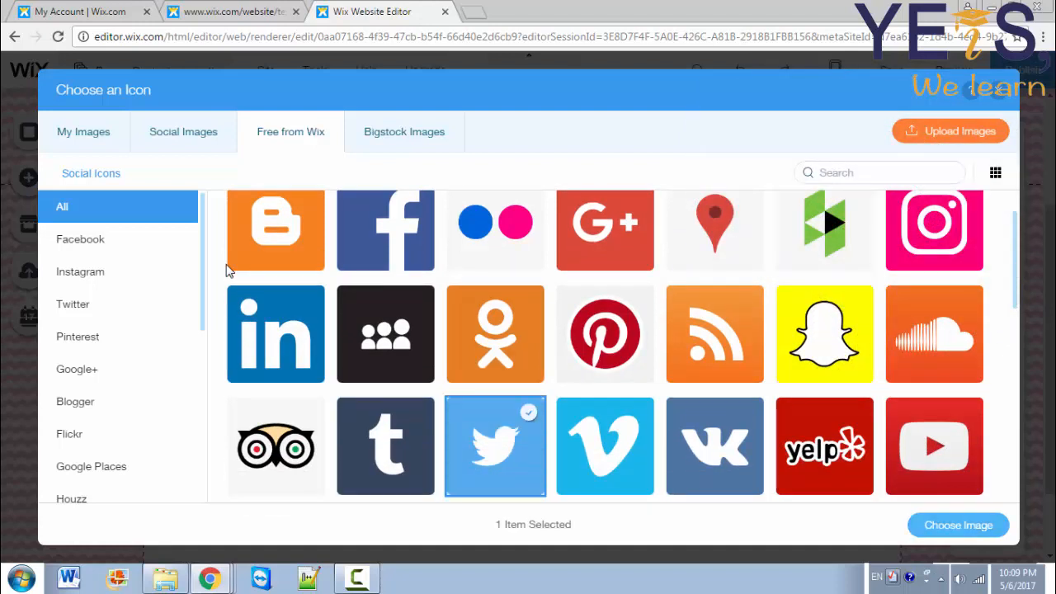
click(958, 525)
click(380, 272)
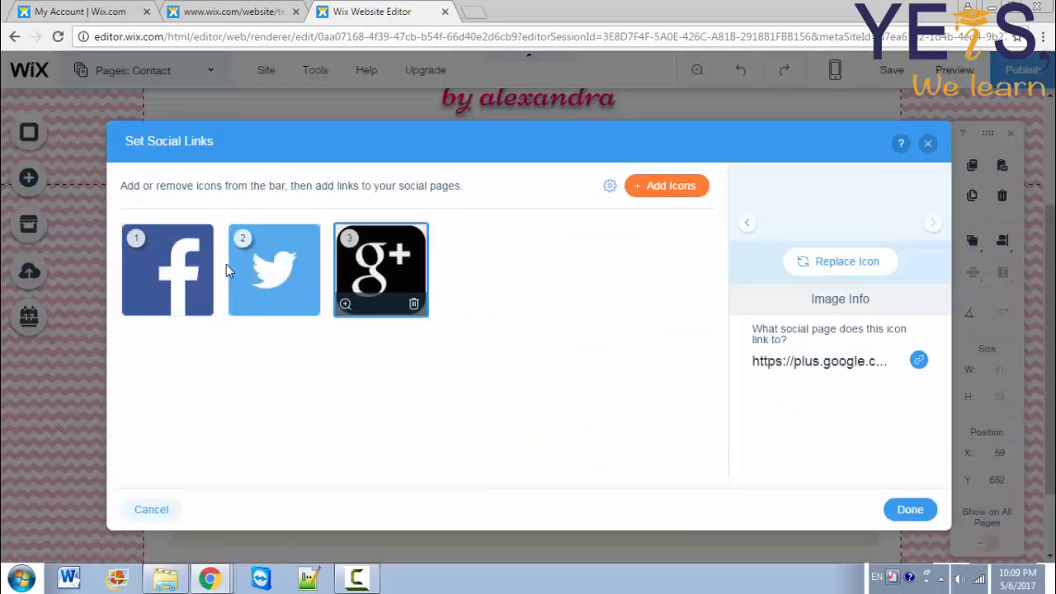
click(848, 261)
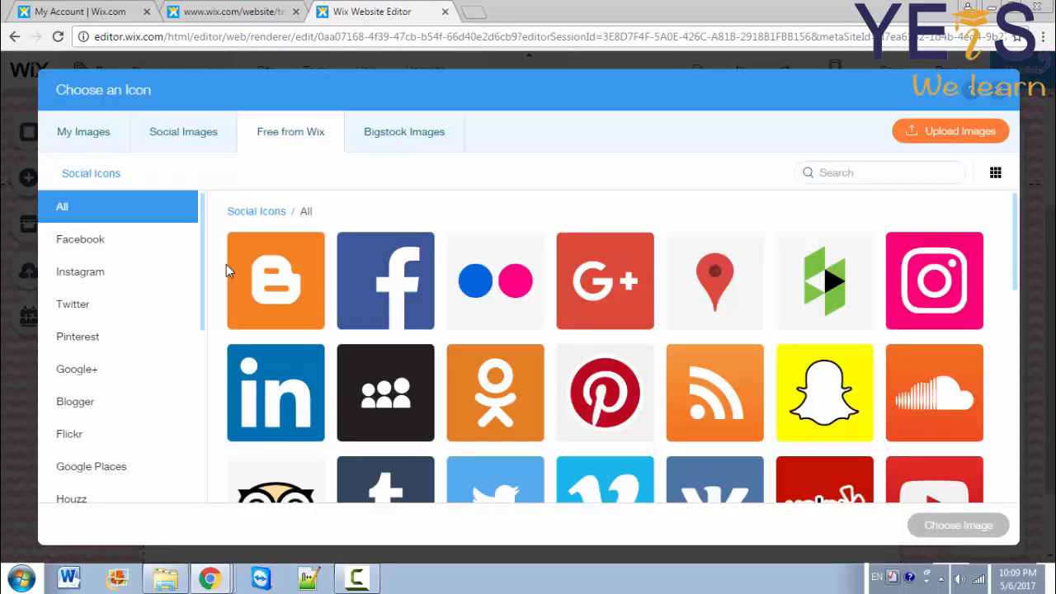
click(605, 281)
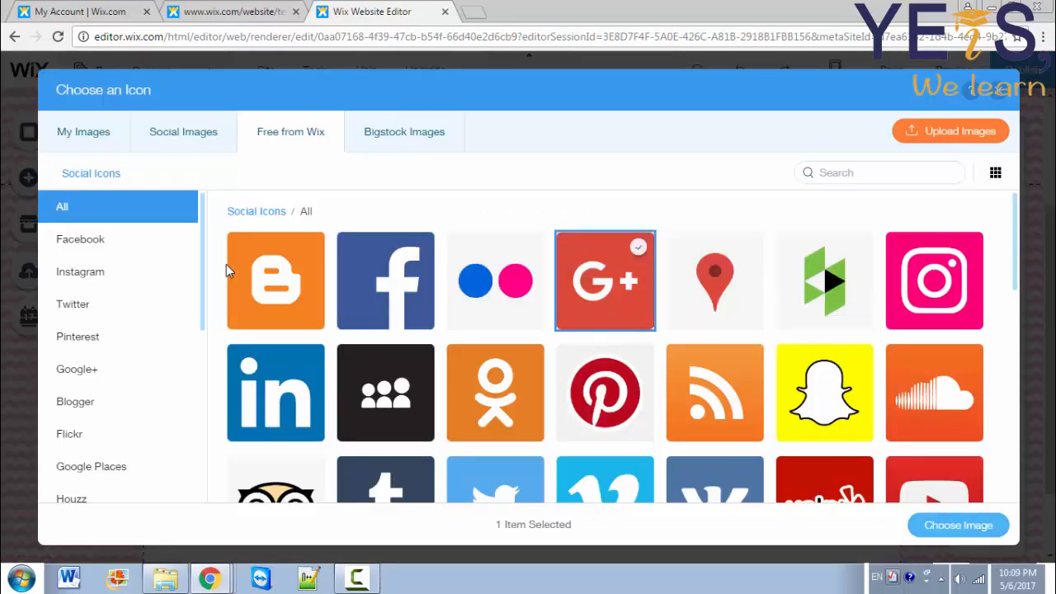
click(958, 525)
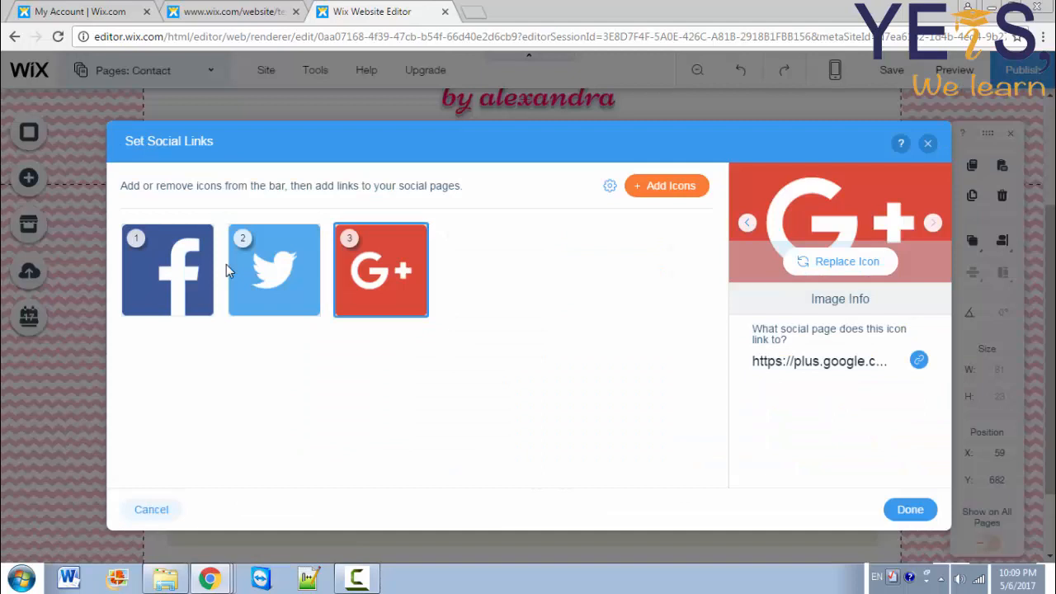
Step: Add an Instagram icon after Facebook, then open the Facebook icon's link settings
click(667, 185)
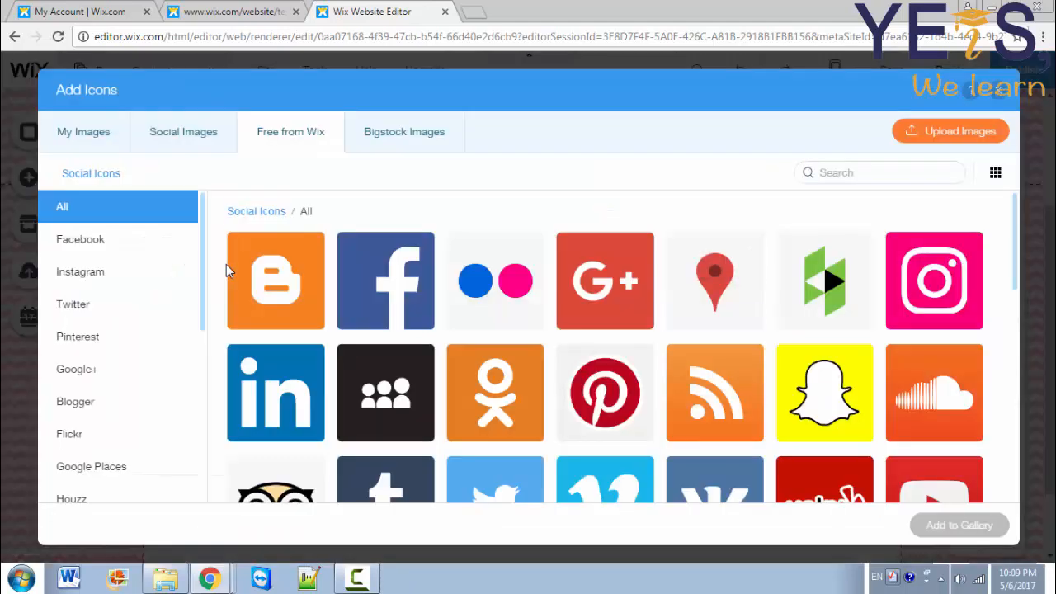
click(935, 281)
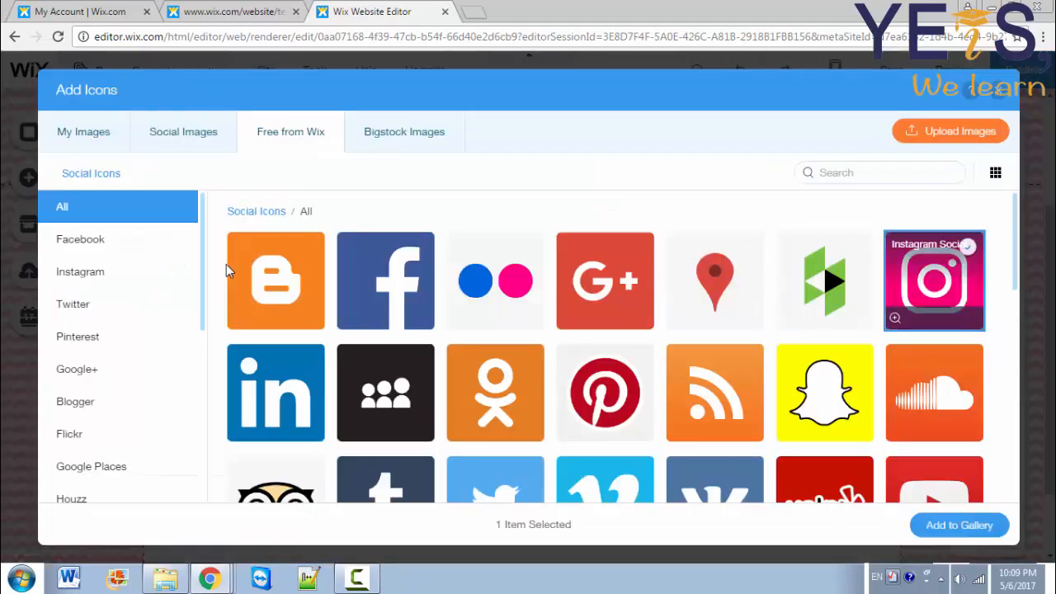
click(959, 525)
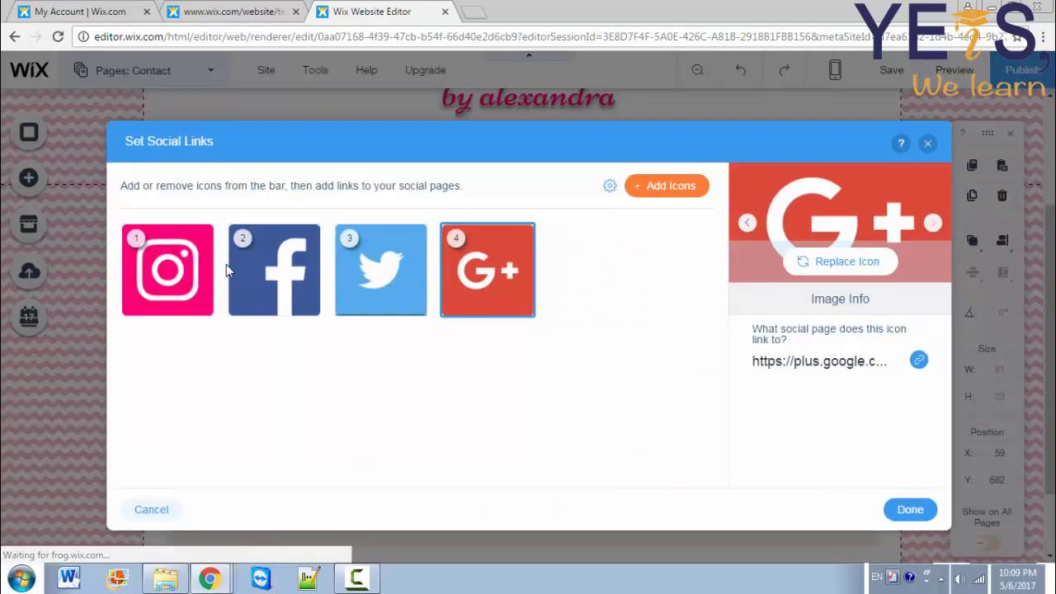
mouse_move(183, 270)
mouse_down()
mouse_move(165, 269)
mouse_move(258, 268)
mouse_up()
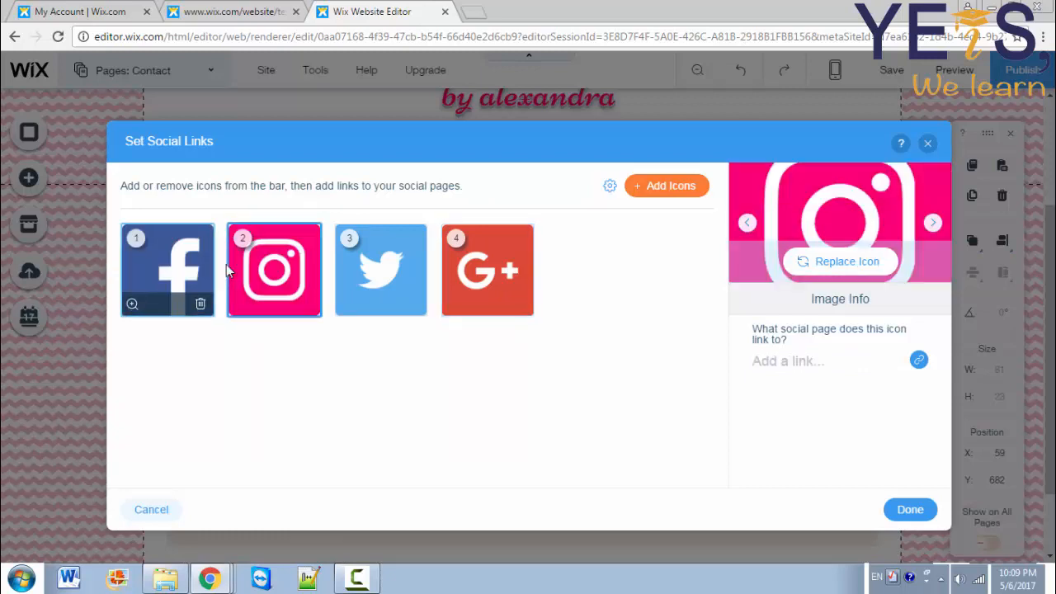
click(213, 266)
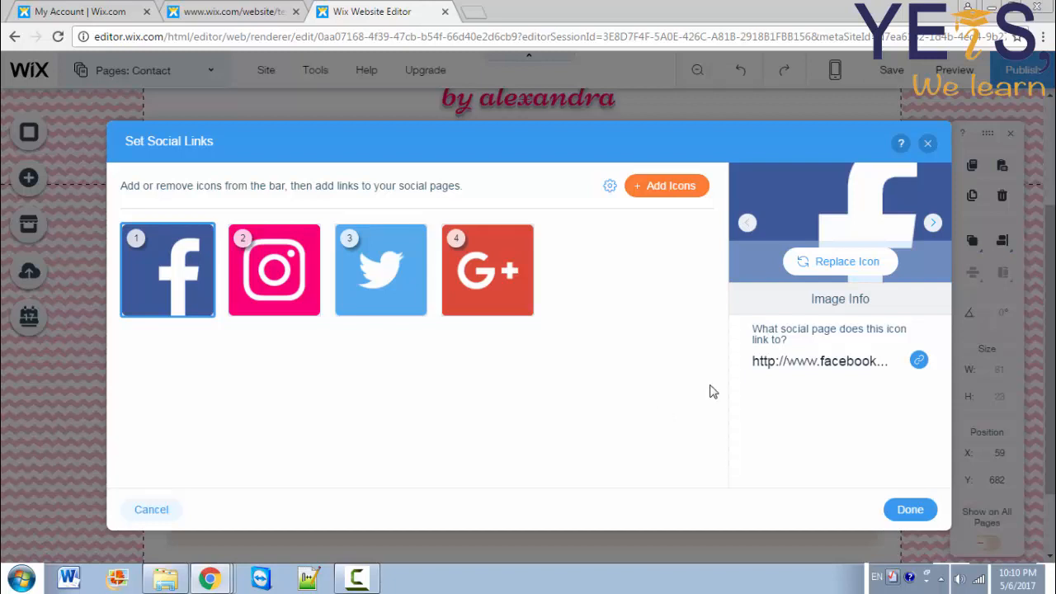
click(790, 369)
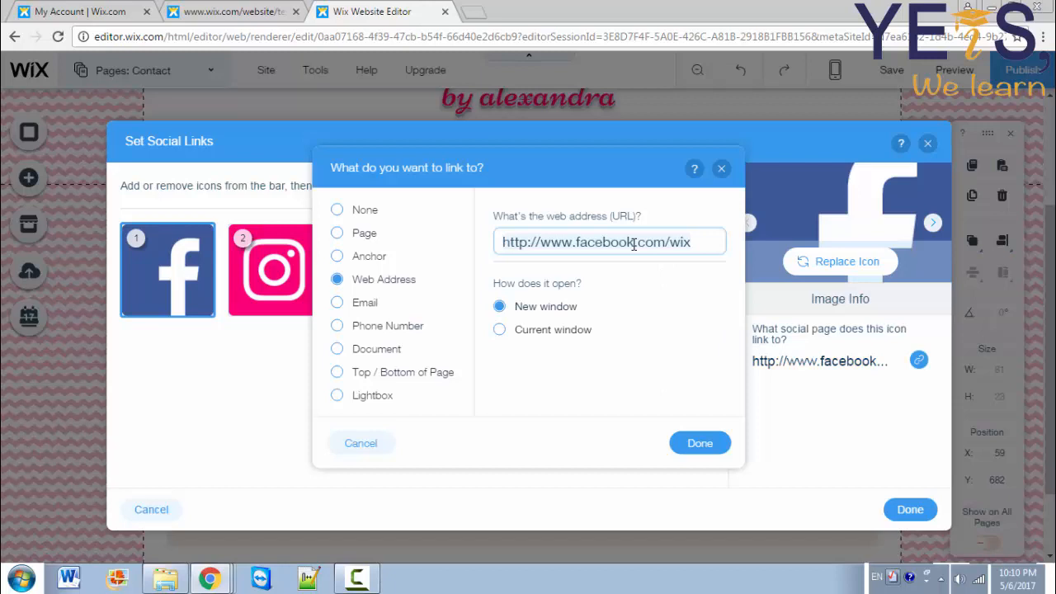
Step: Paste the new Facebook page URL as the icon's link and confirm it
key(ctrl+v)
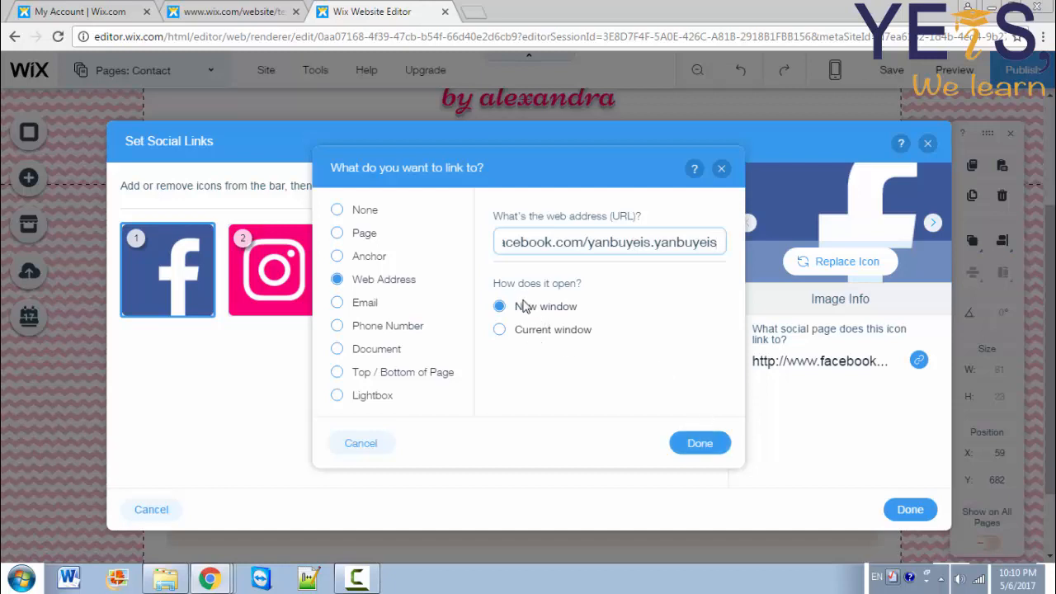
click(682, 444)
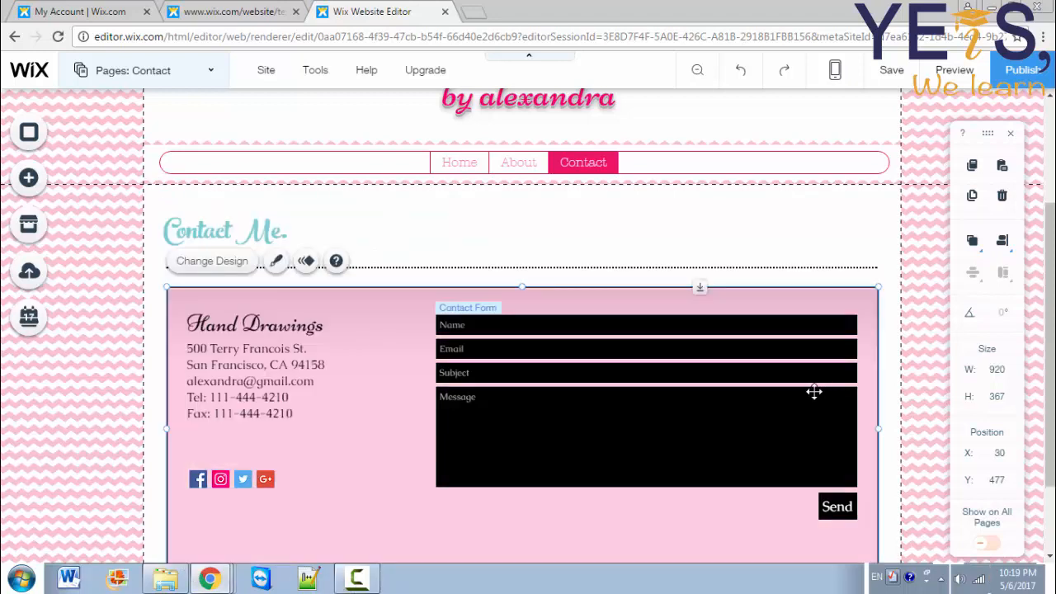
Step: Select the message form and open its Contact Form Settings
click(754, 429)
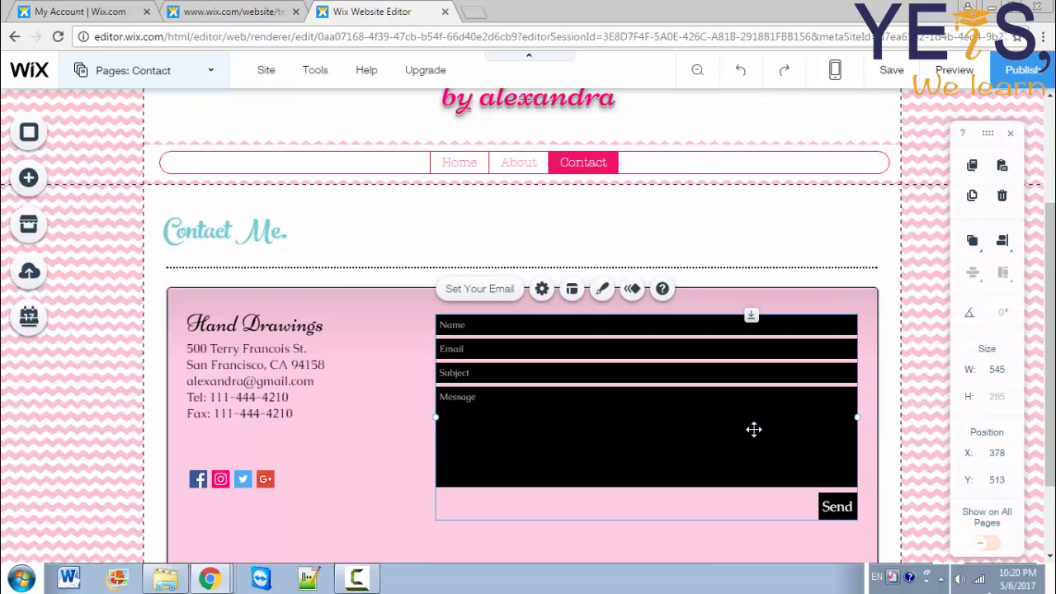
click(488, 299)
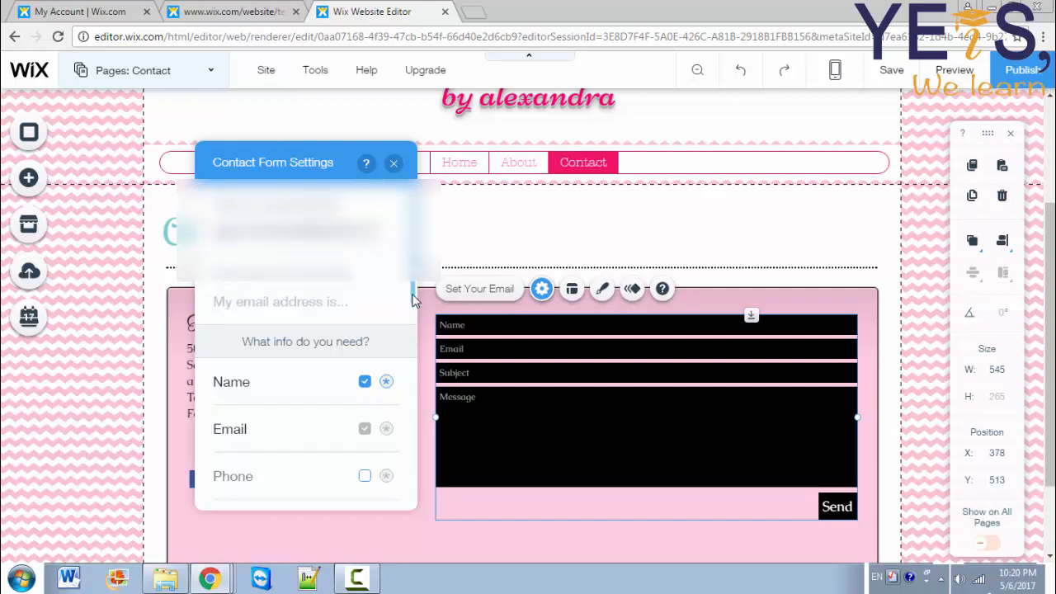
Step: In Contact Form Messages, keep 'Show a message' after submit and start editing the success text
drag(415, 296, 415, 322)
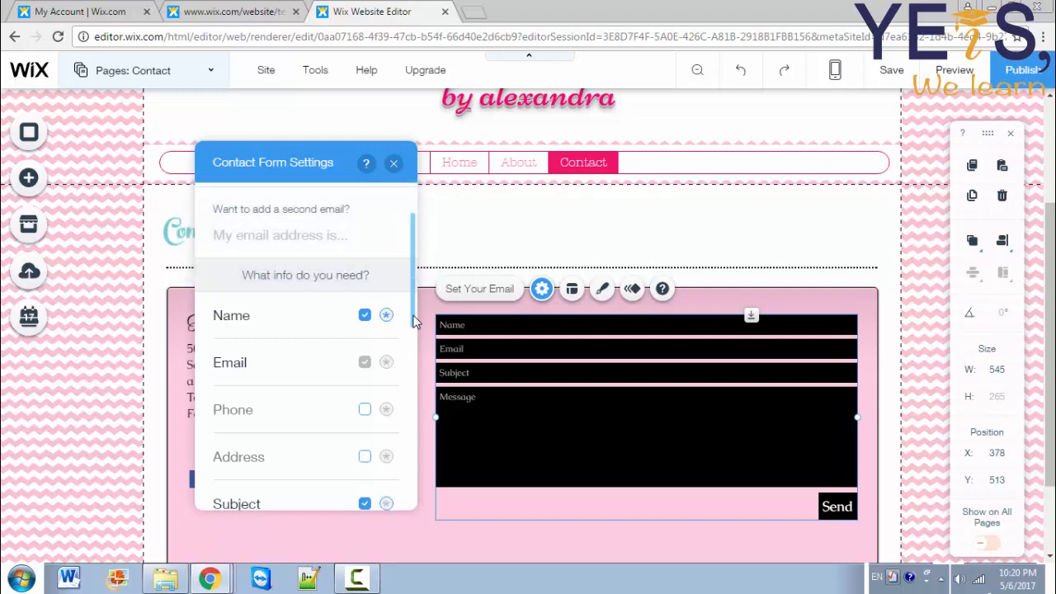
drag(415, 324, 415, 333)
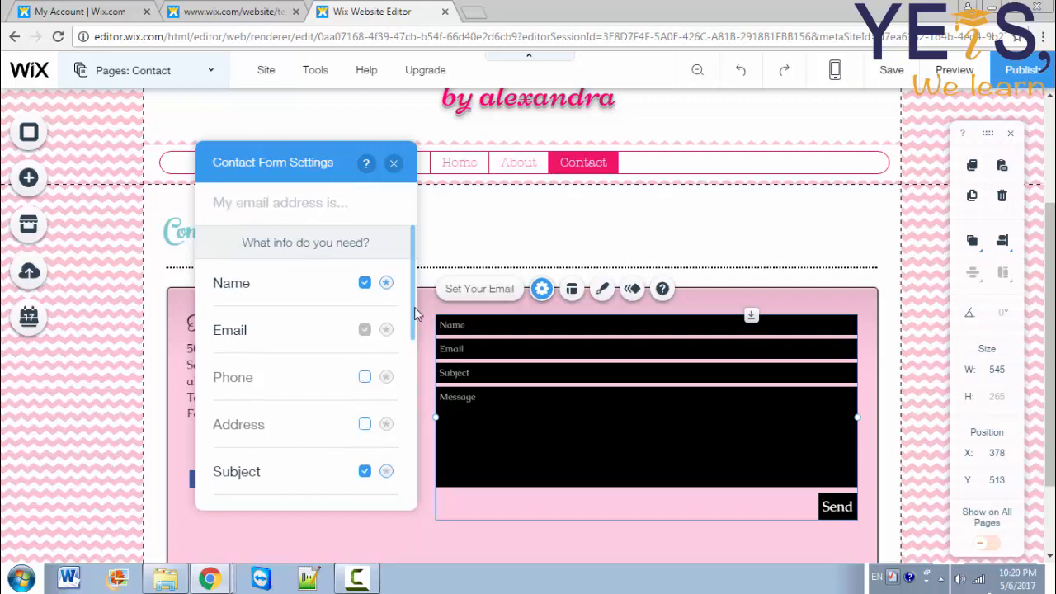
drag(414, 314, 414, 399)
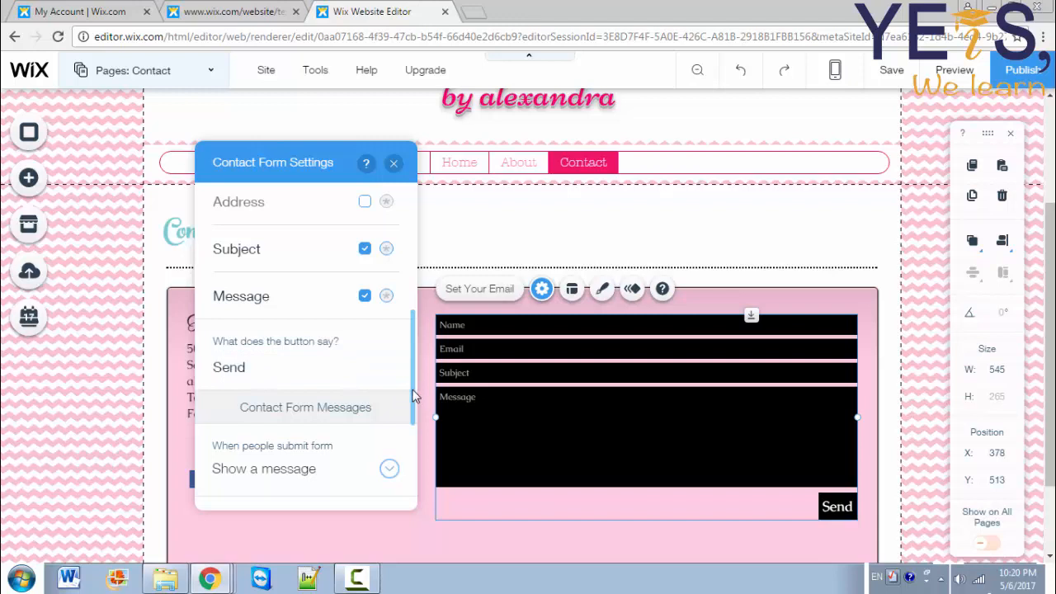
drag(415, 397, 420, 447)
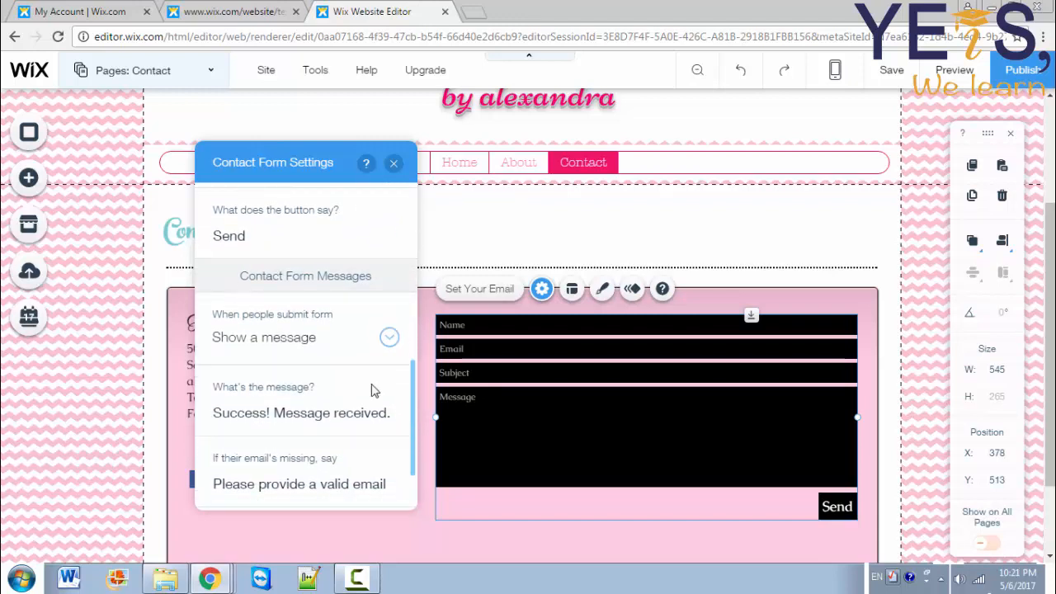
click(293, 347)
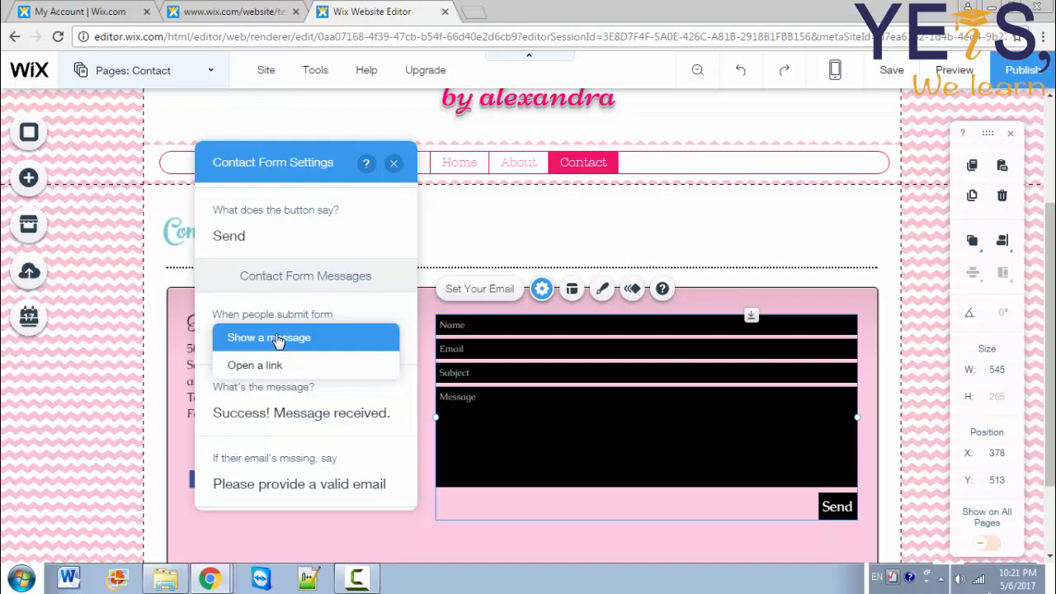
click(278, 341)
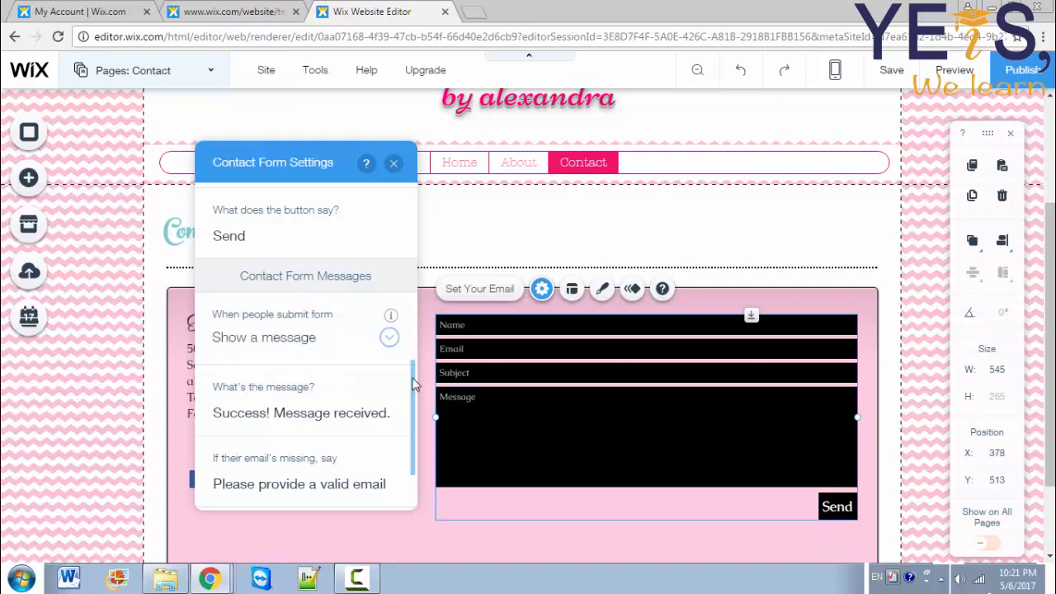
scroll(414, 393, down, 1)
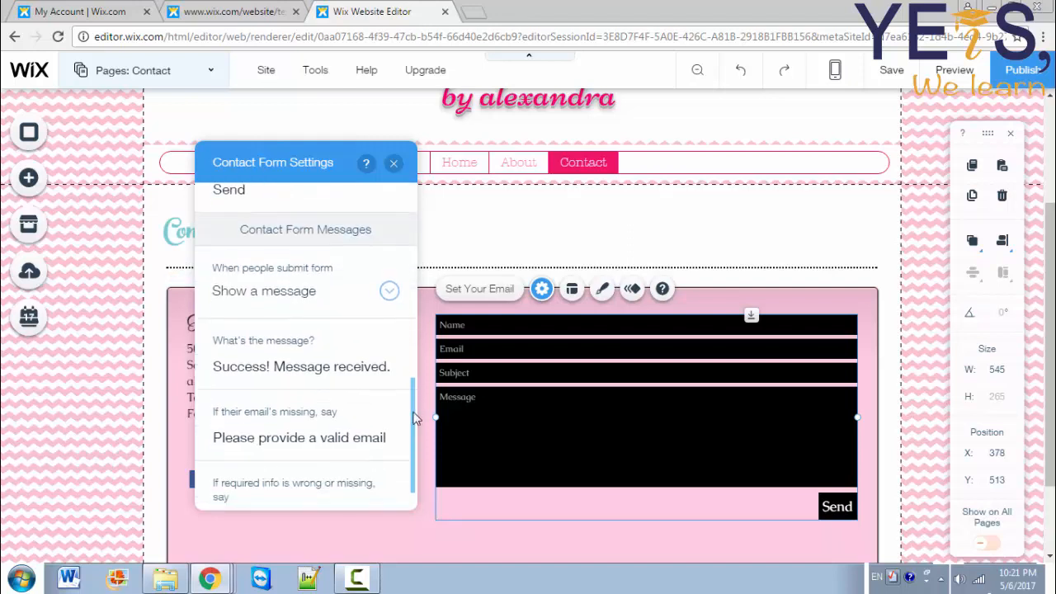
click(336, 363)
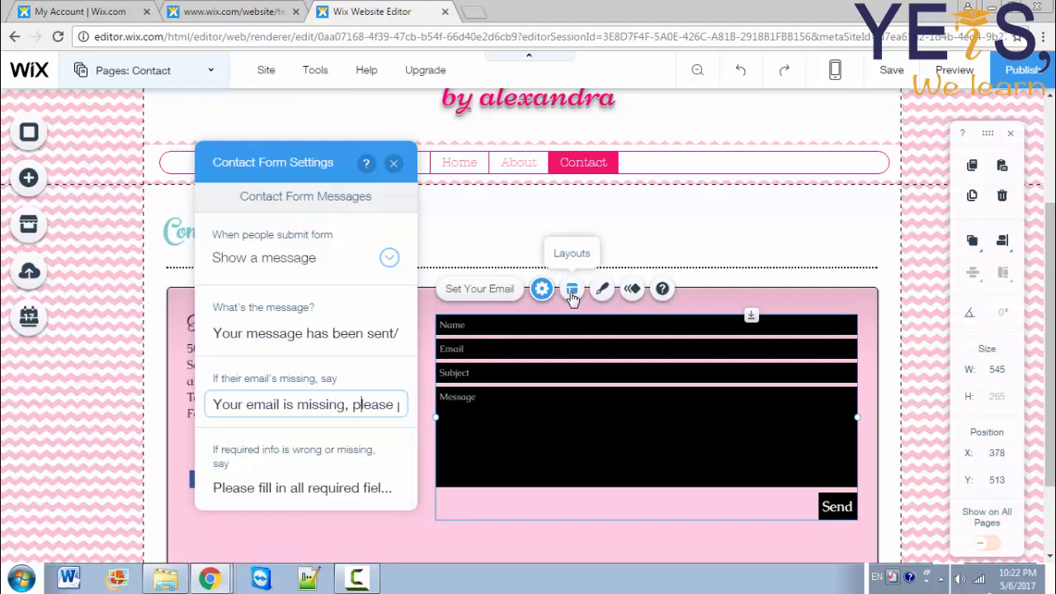
Step: Try right-aligning the form's text in Layouts, then restore left alignment
click(572, 291)
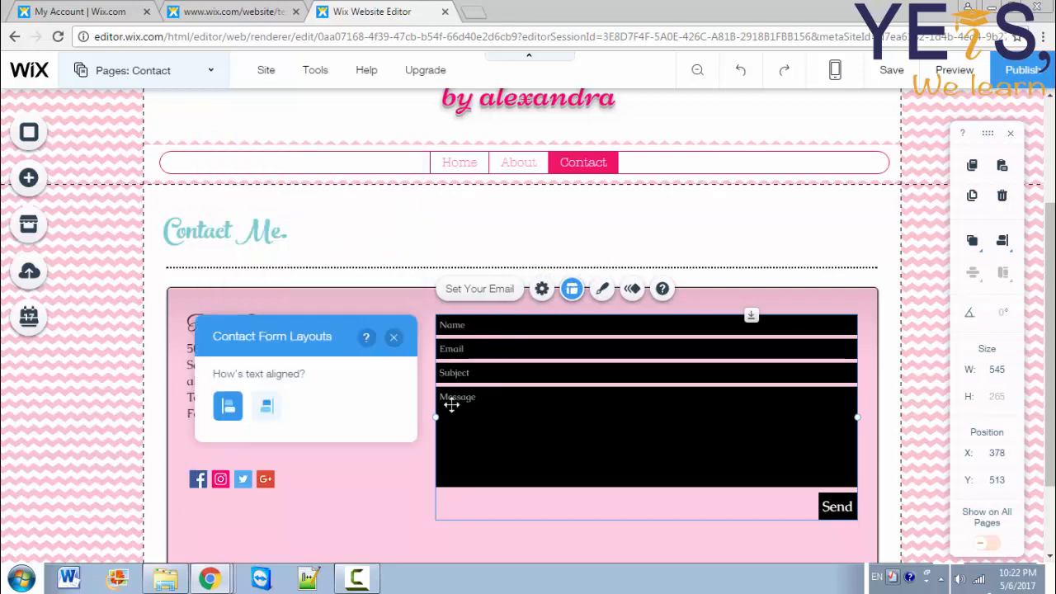
click(272, 406)
click(231, 412)
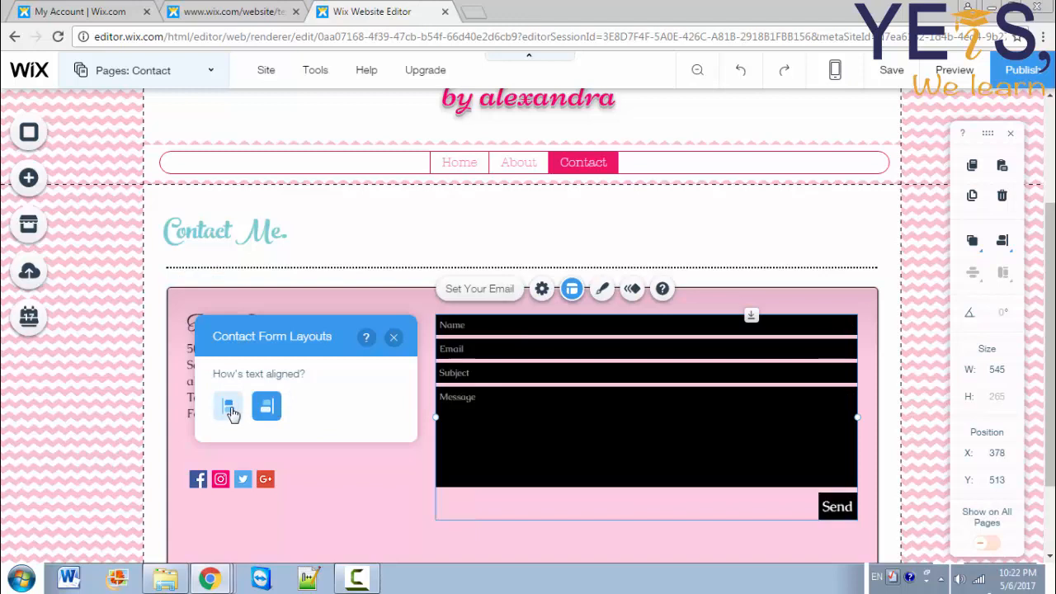
Step: Browse the themed contact form designs in the Design panel
click(603, 290)
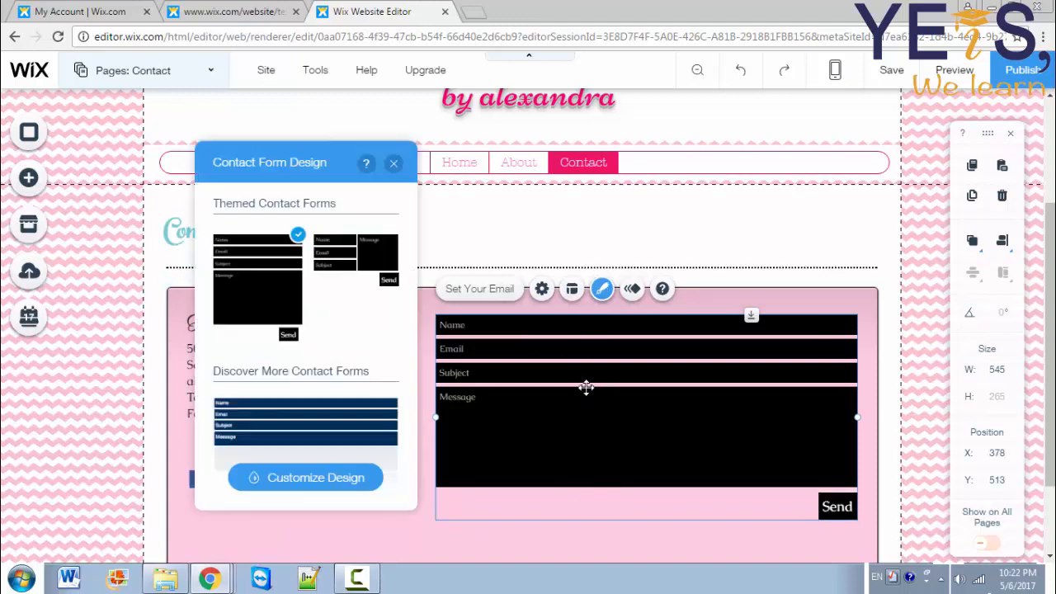
drag(412, 239, 420, 446)
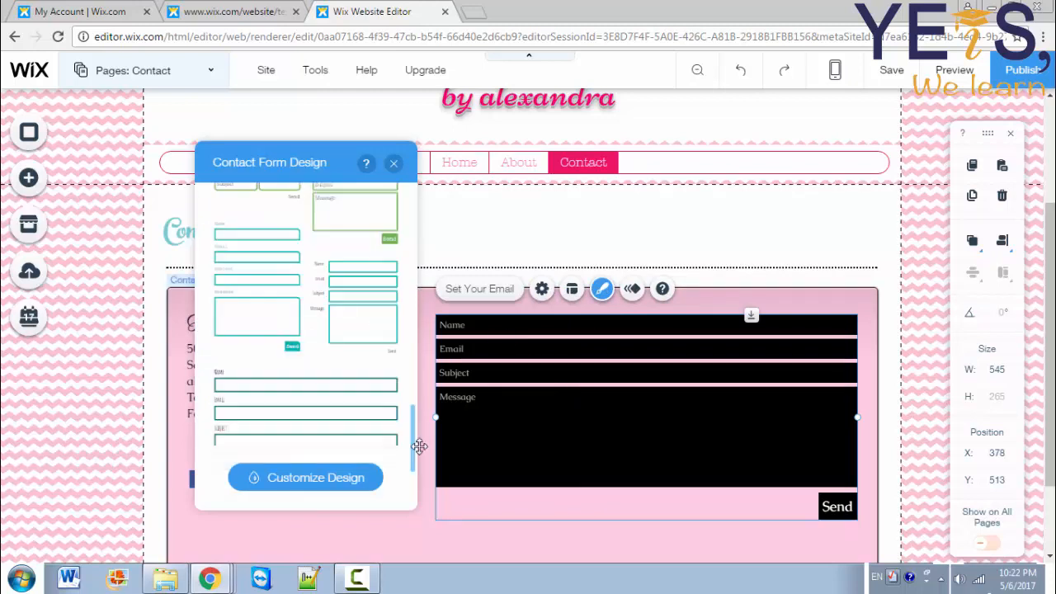
scroll(411, 456, down, 2)
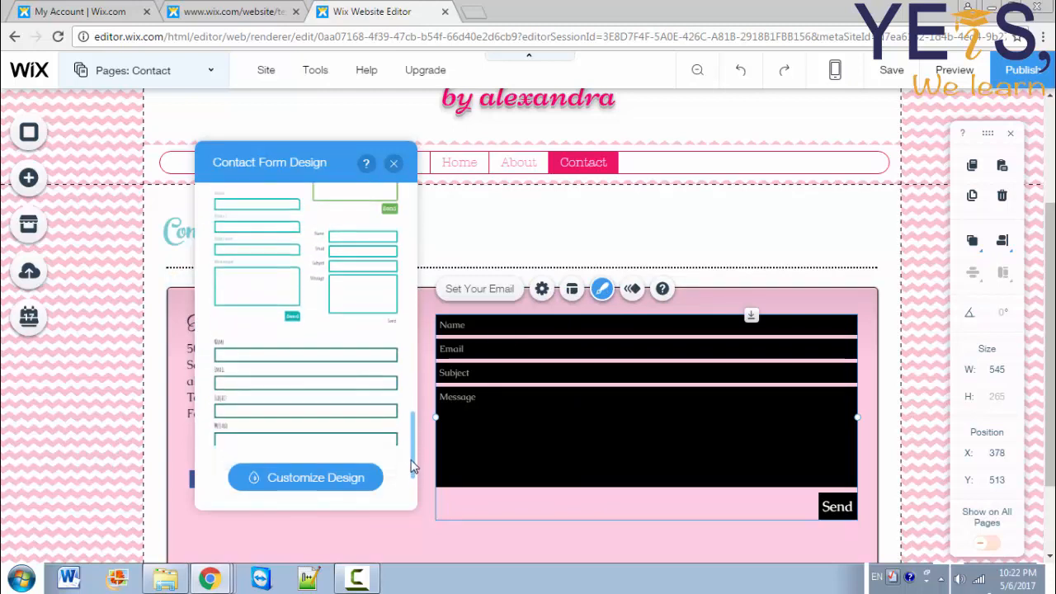
scroll(415, 467, down, 5)
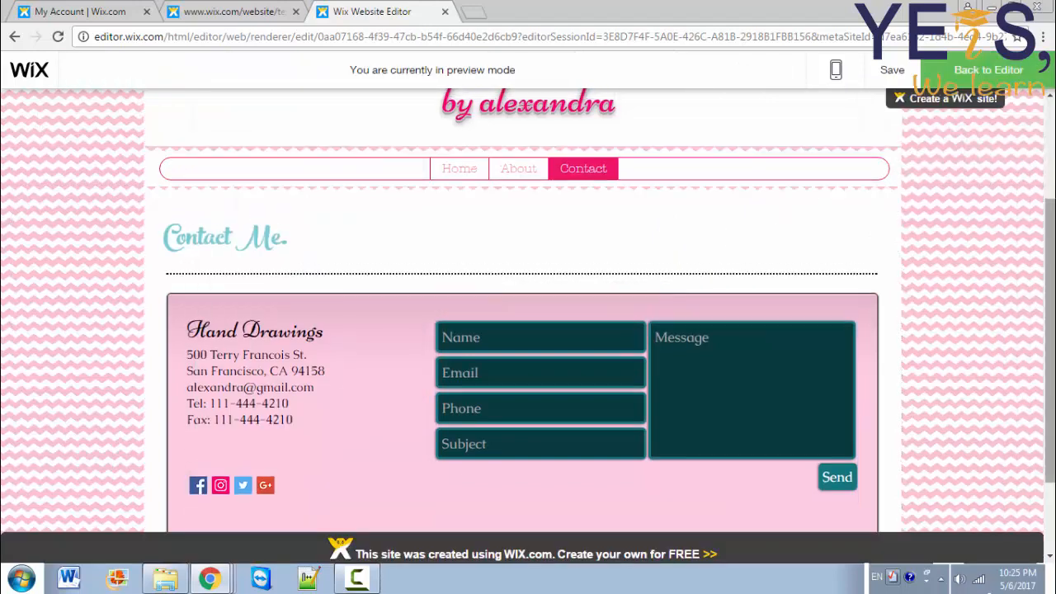
Step: In preview, open Home, enlarge the Hairstyle drawing and verify its link opens the school website
drag(1052, 237, 1054, 141)
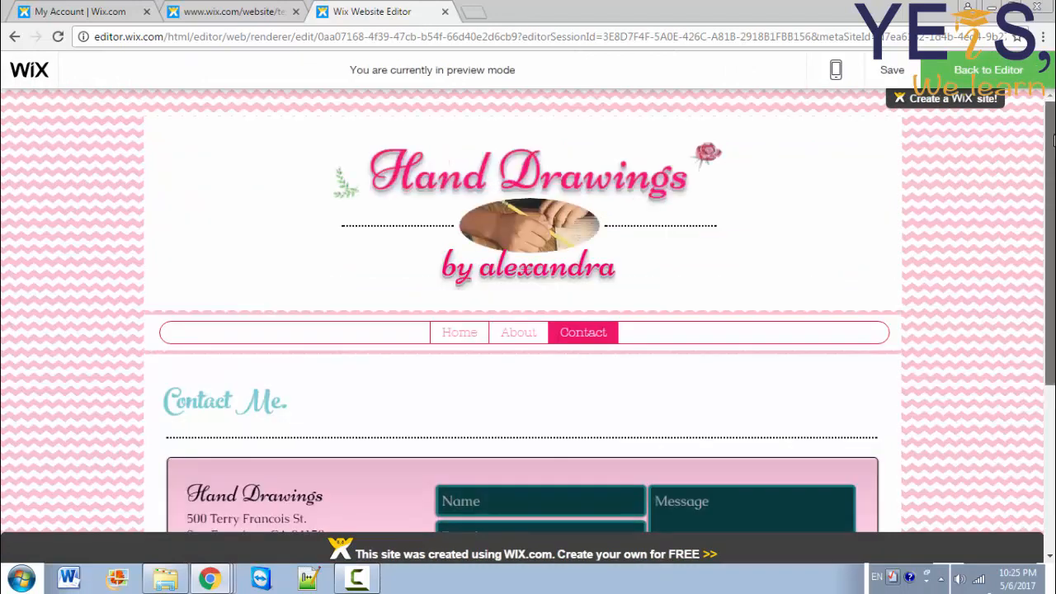
click(445, 339)
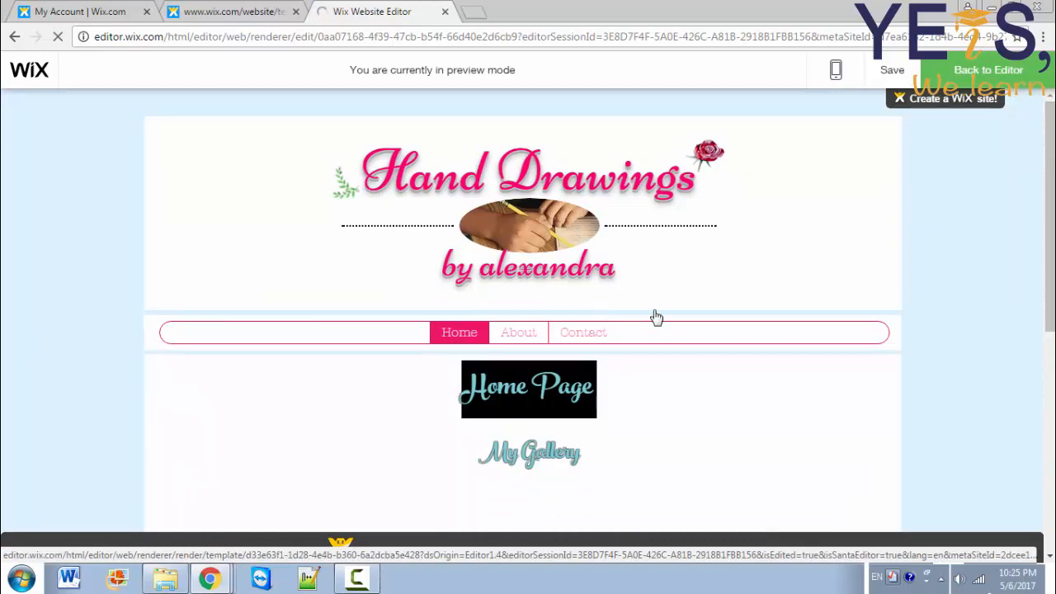
scroll(528, 314, down, 3)
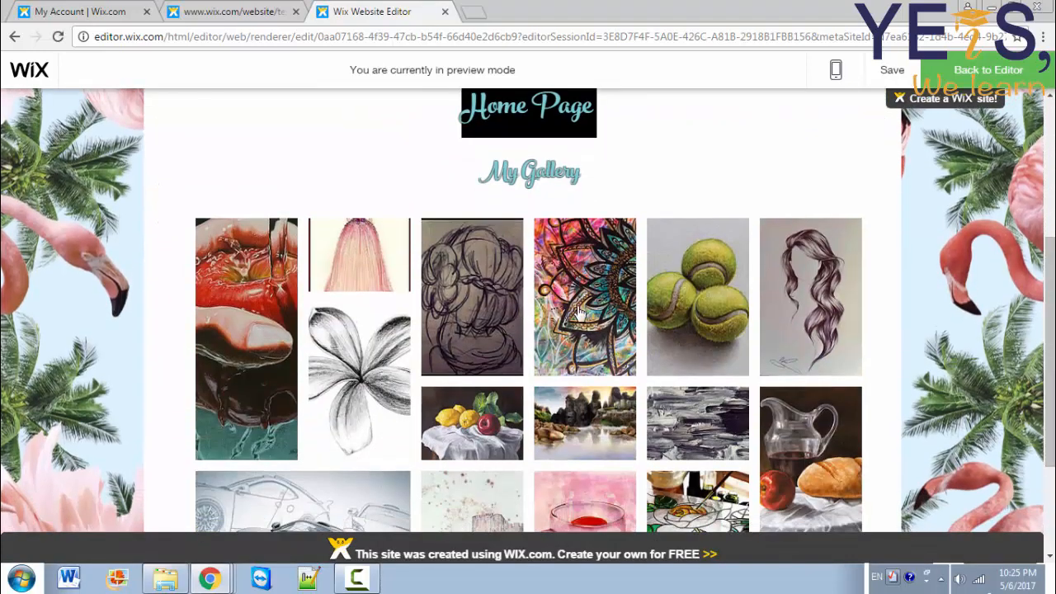
click(499, 328)
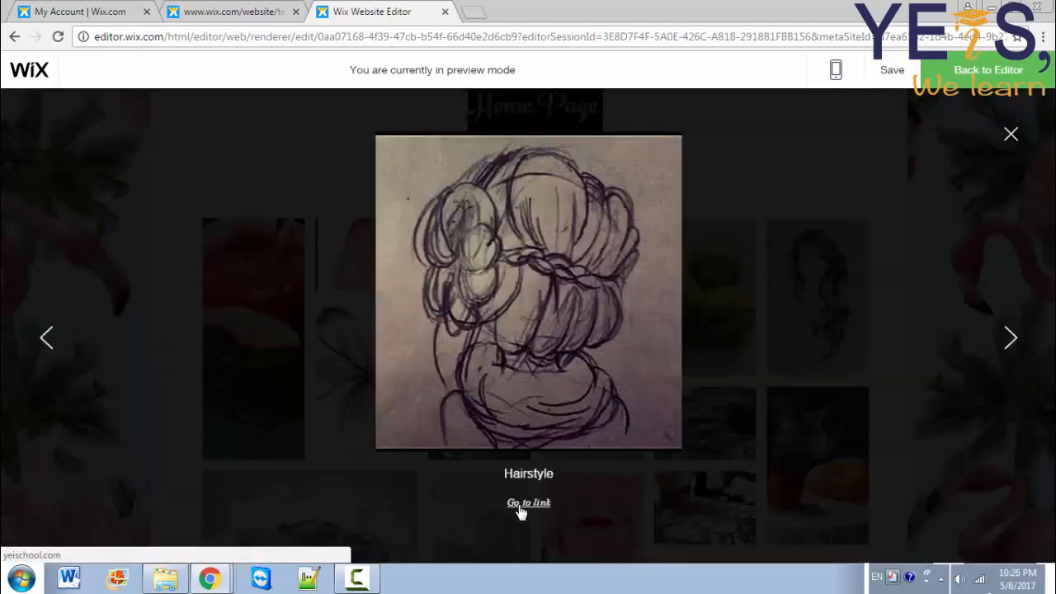
click(521, 512)
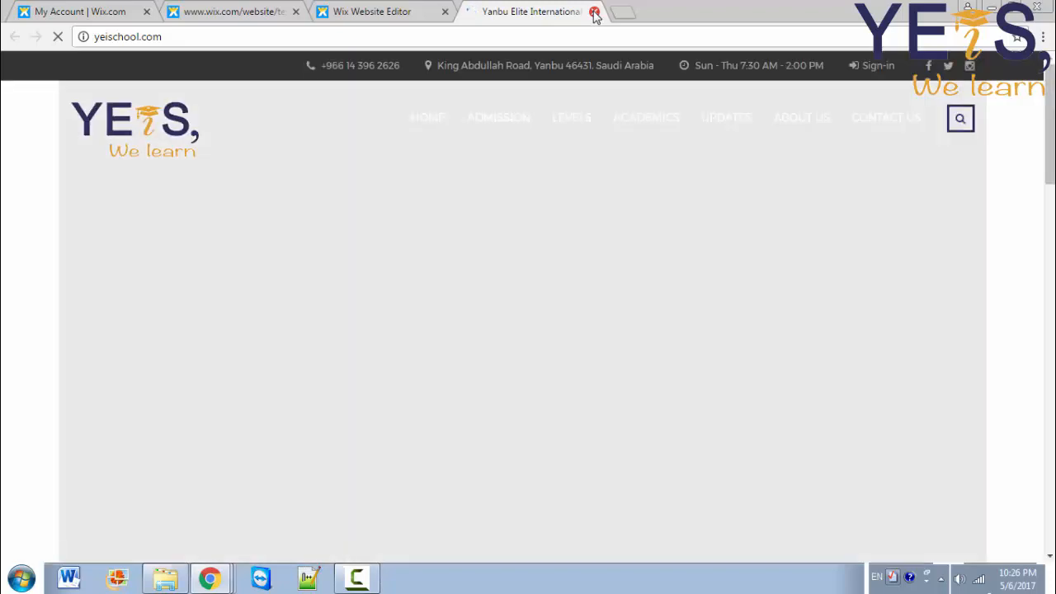
click(594, 12)
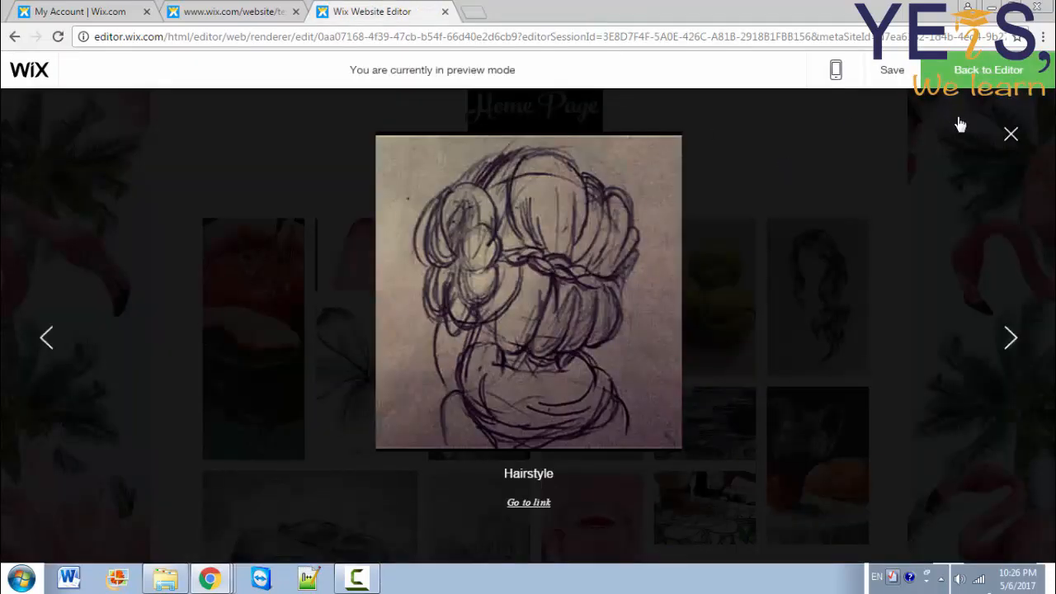
click(1012, 136)
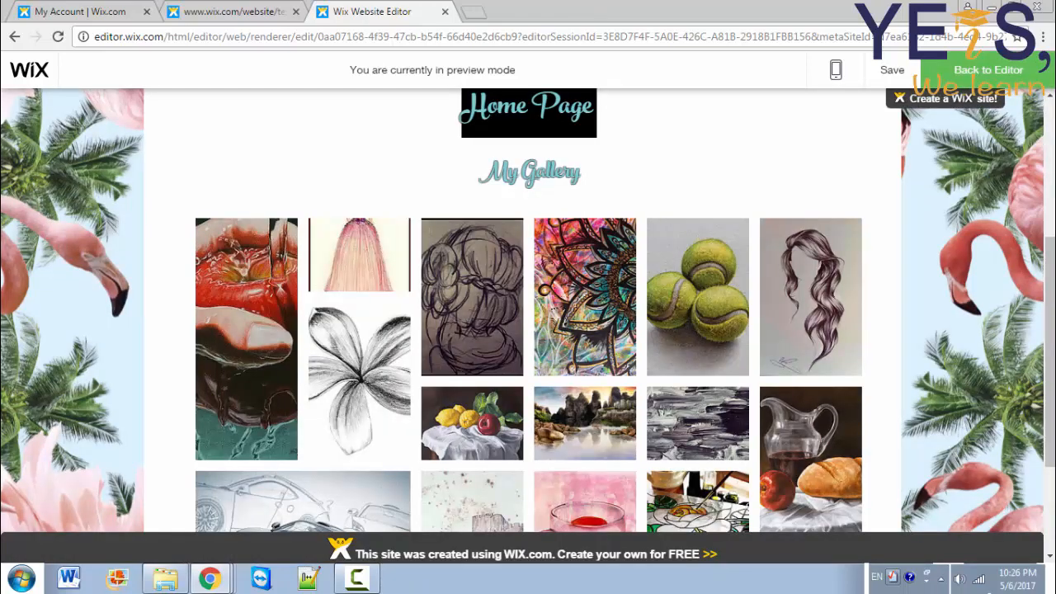
Step: In preview, look over the About page, then go to the Contact page
scroll(755, 263, up, 3)
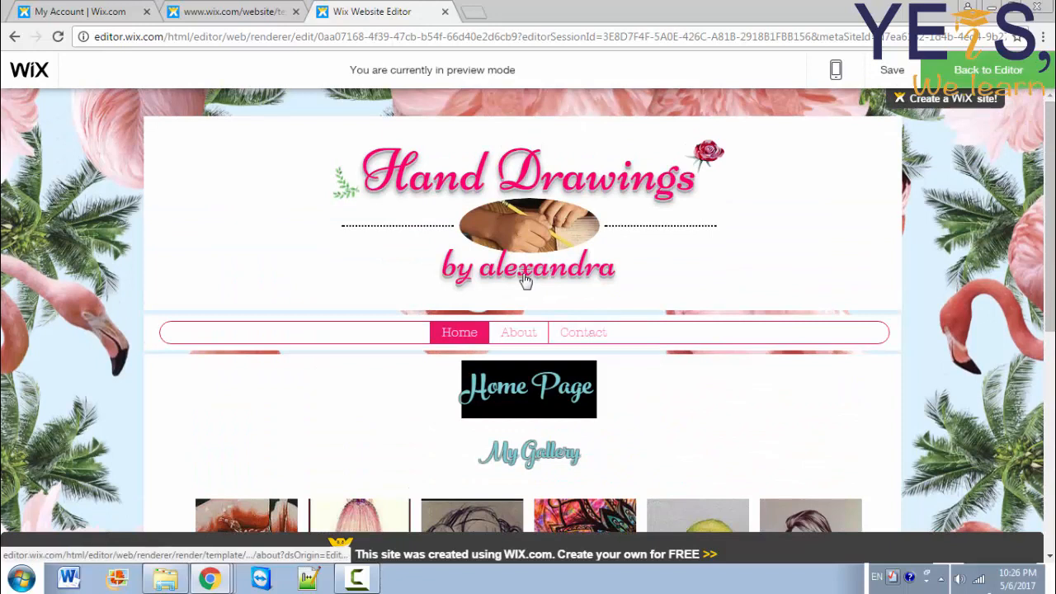
click(526, 281)
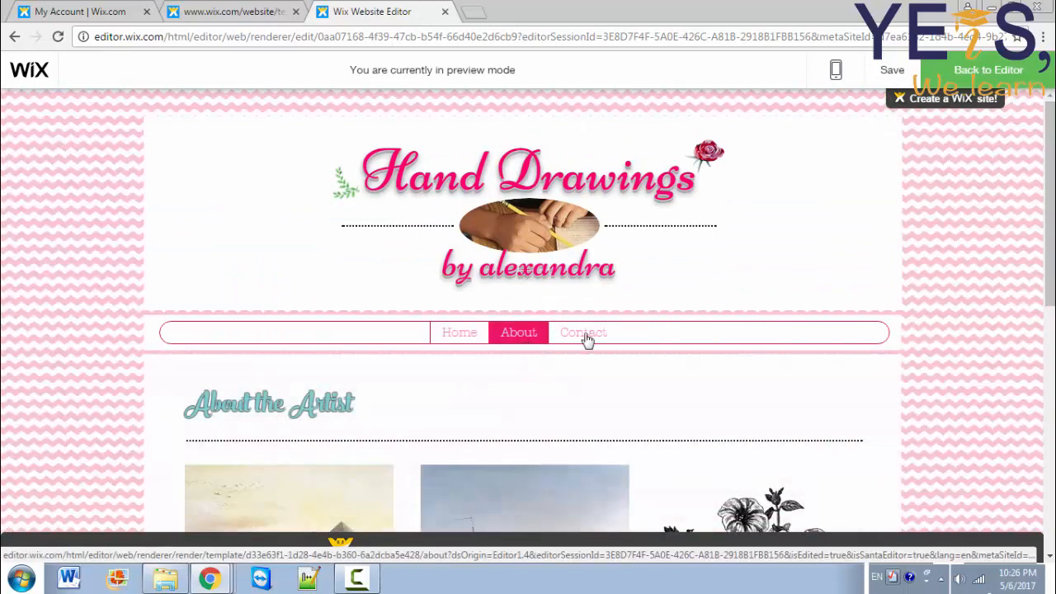
scroll(1049, 179, down, 3)
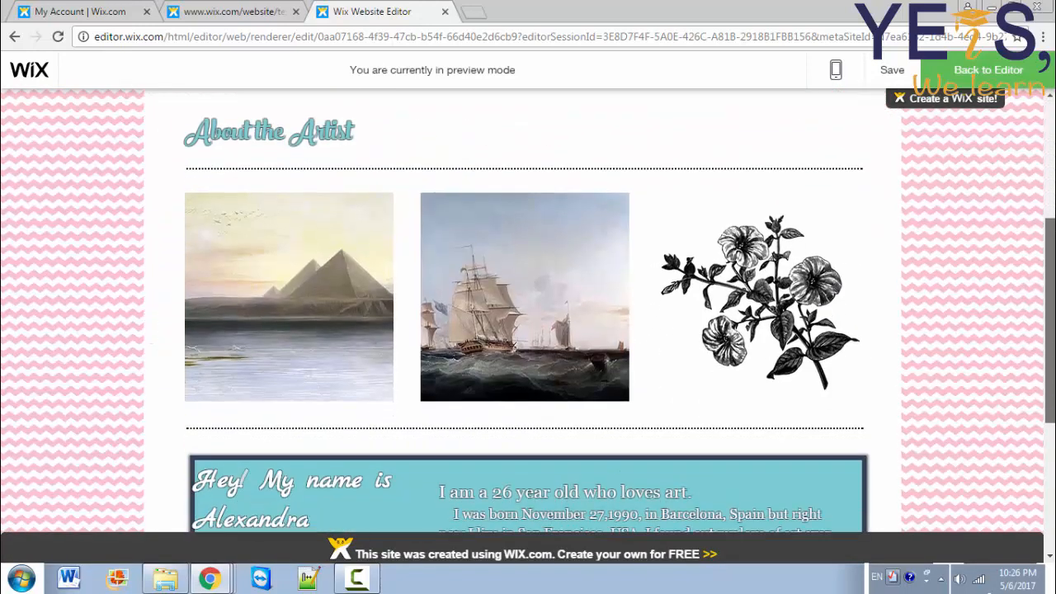
scroll(523, 317, down, 3)
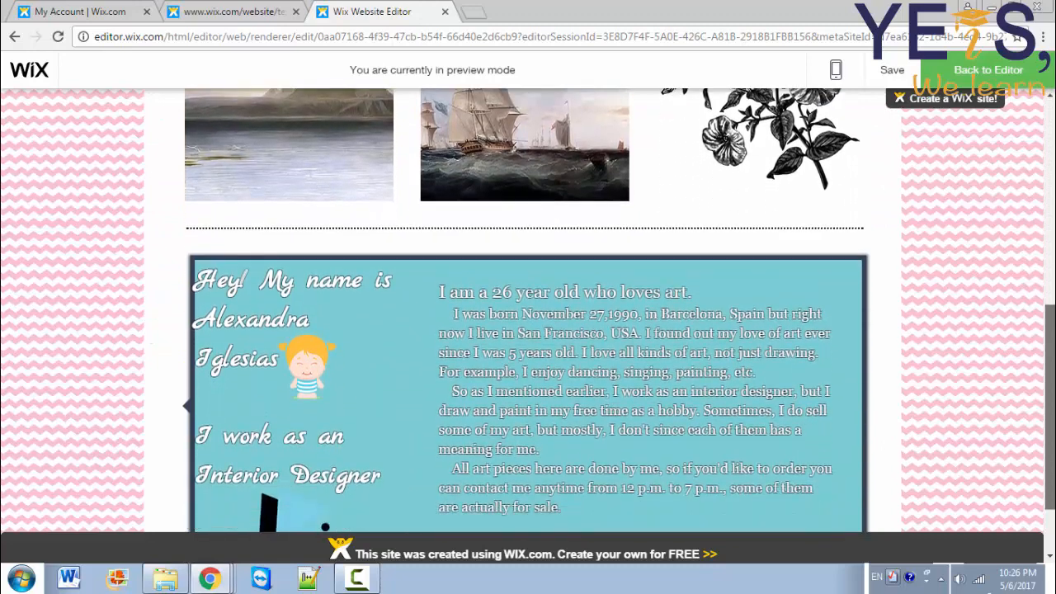
scroll(684, 279, up, 5)
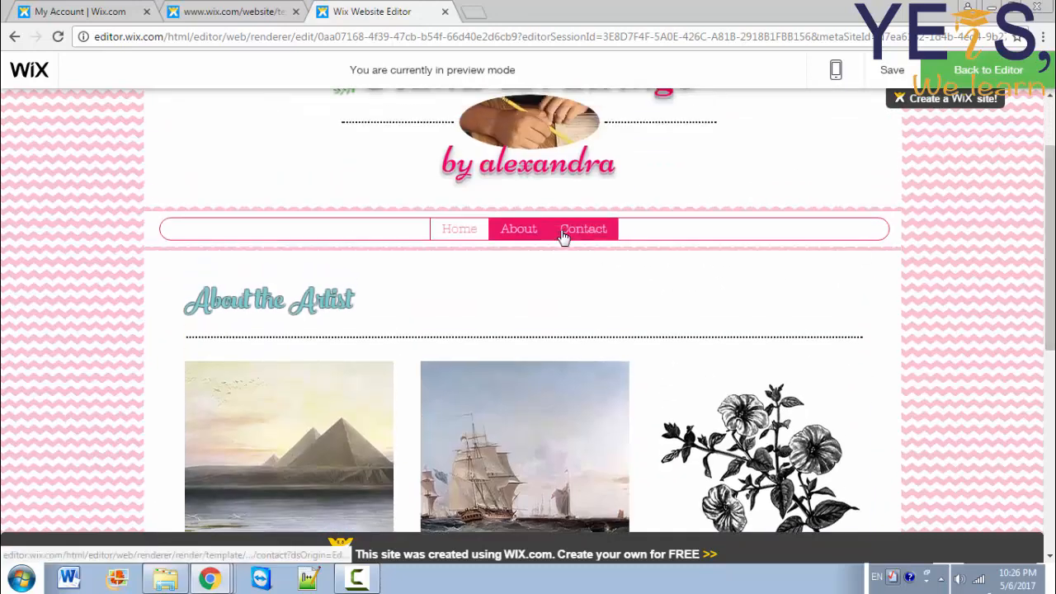
click(564, 236)
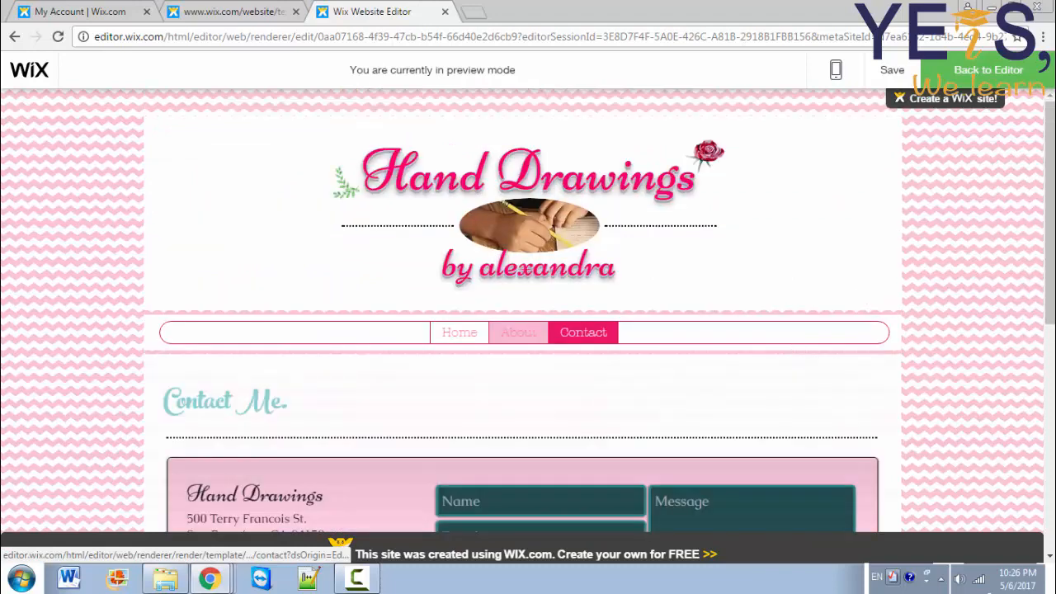
Step: Test the Facebook and Instagram icon links, closing each opened tab
scroll(794, 345, down, 2)
scroll(187, 418, down, 2)
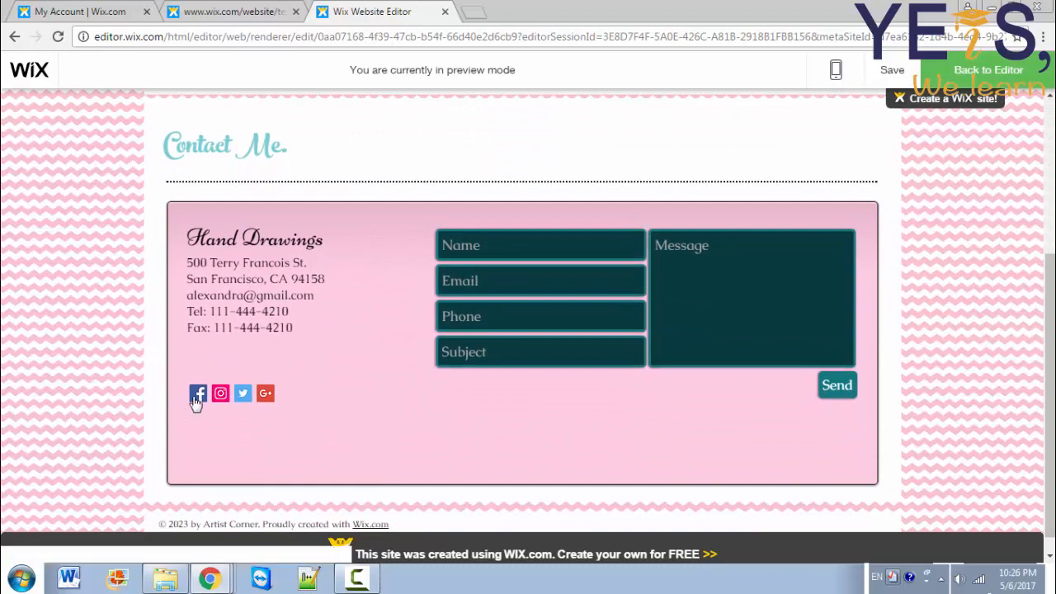
click(196, 396)
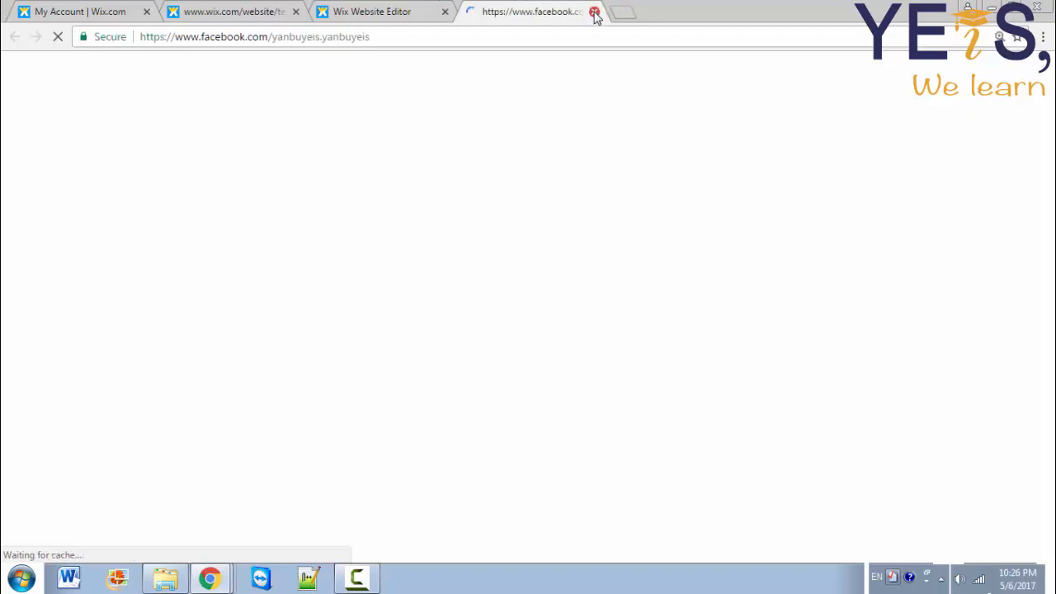
click(594, 12)
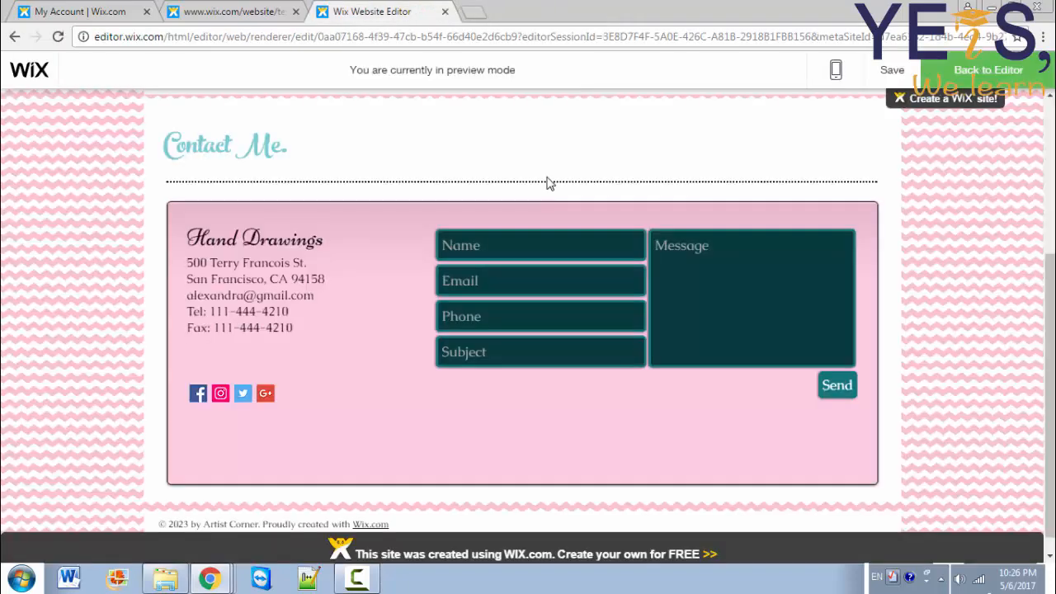
click(227, 396)
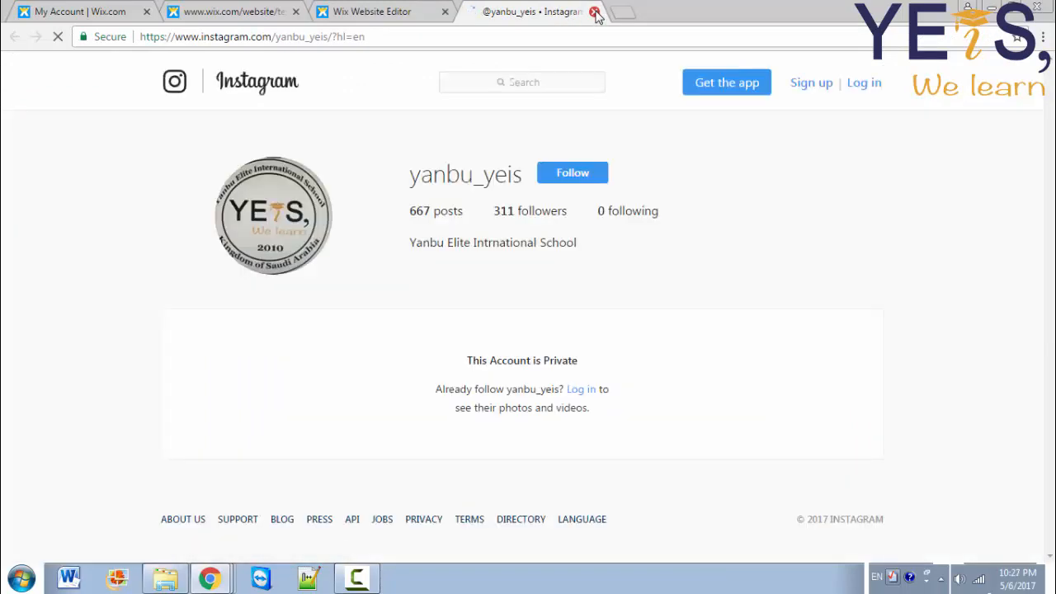
click(595, 12)
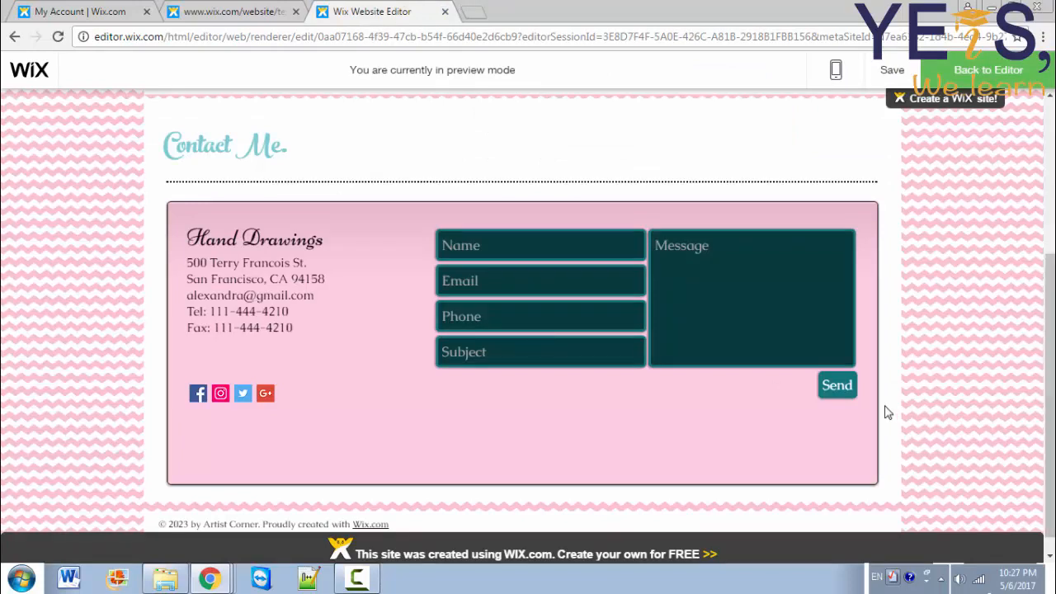
Step: Check validation by sending the form empty, then with only a partial email
click(838, 391)
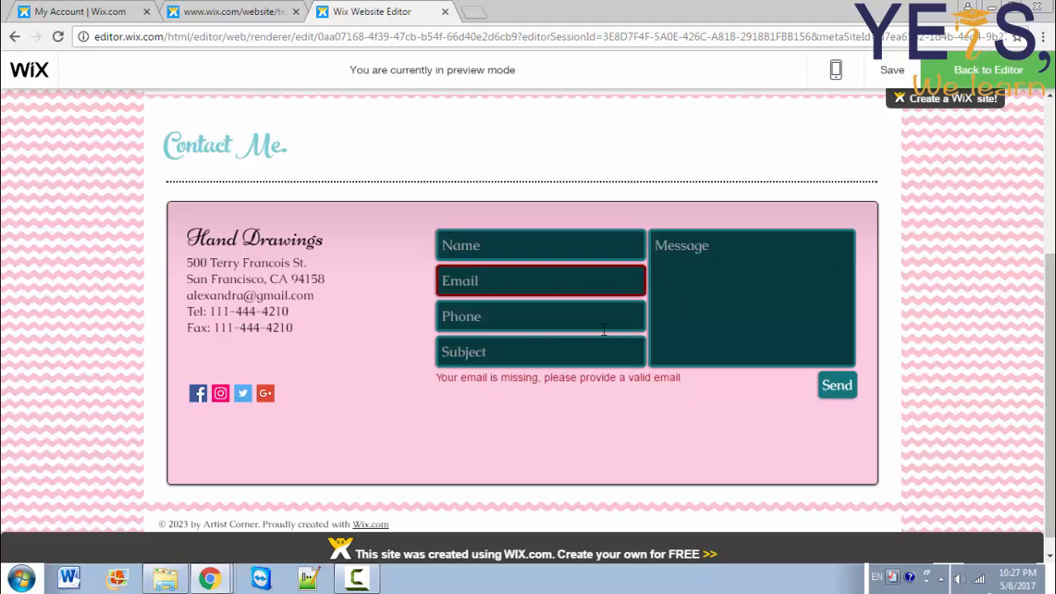
click(534, 284)
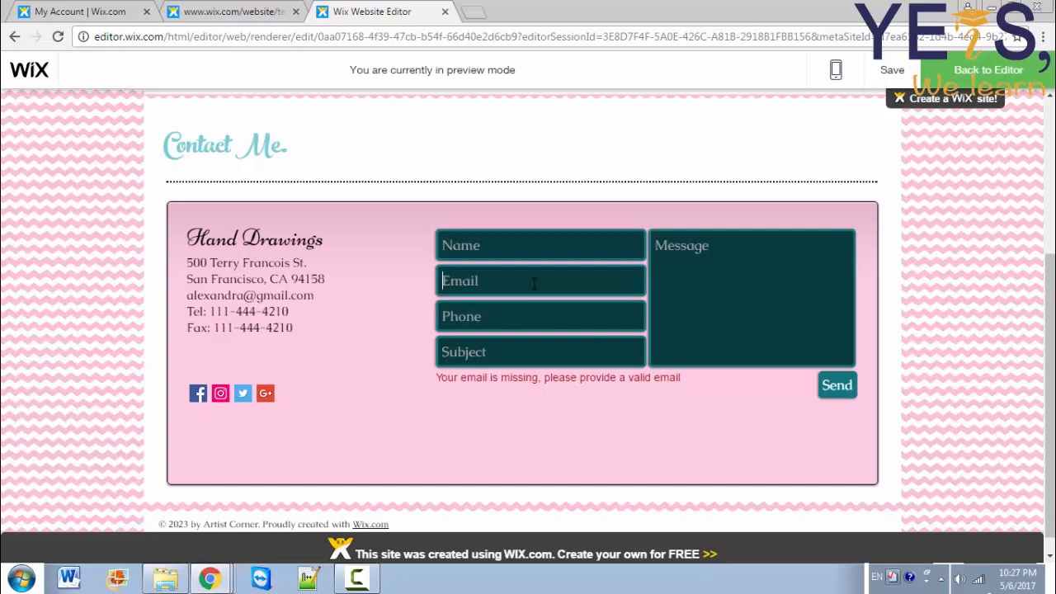
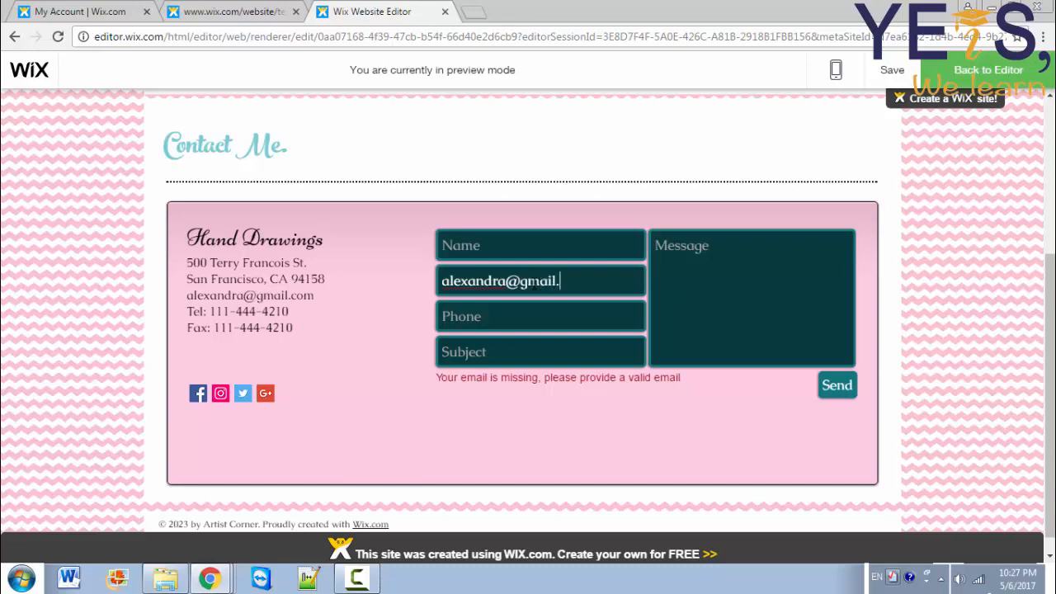
click(837, 385)
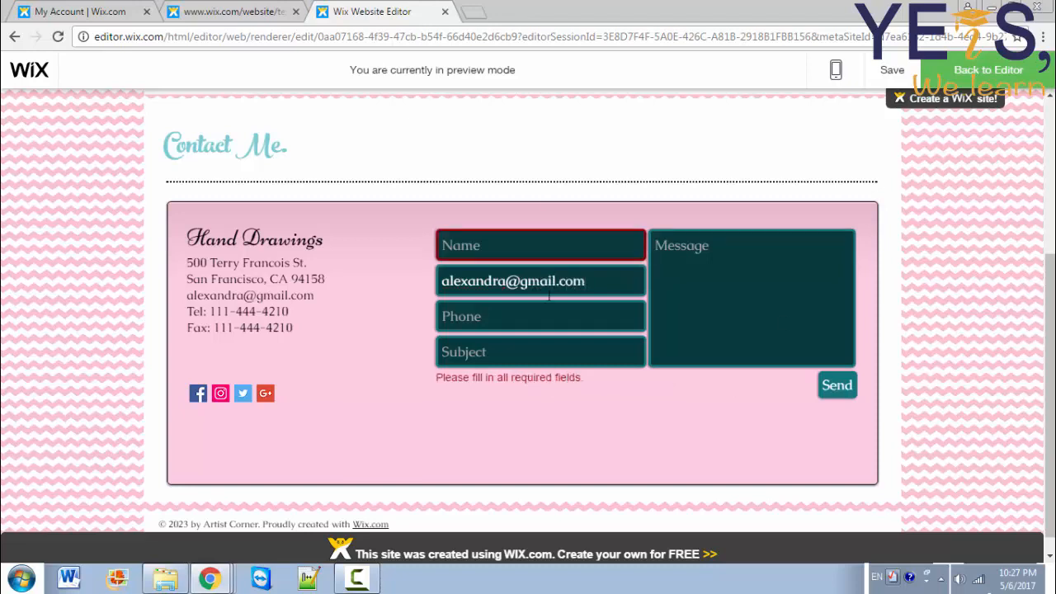
Step: Fill in a name, phone number and message, then send the form successfully
click(539, 242)
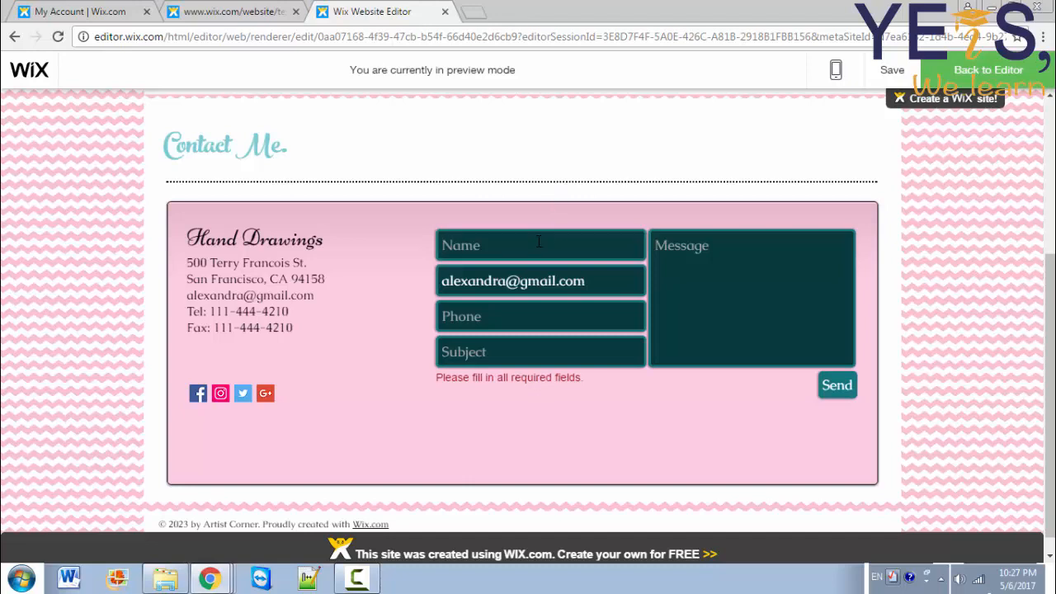
text(aya)
click(462, 325)
text(111222333)
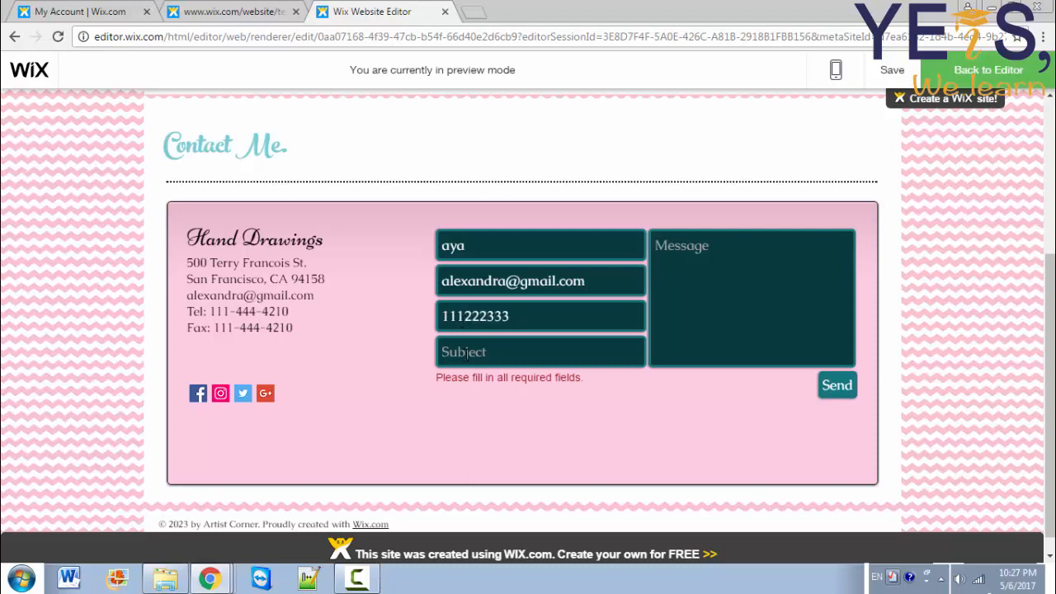
text(a)
click(722, 313)
text(a)
click(844, 388)
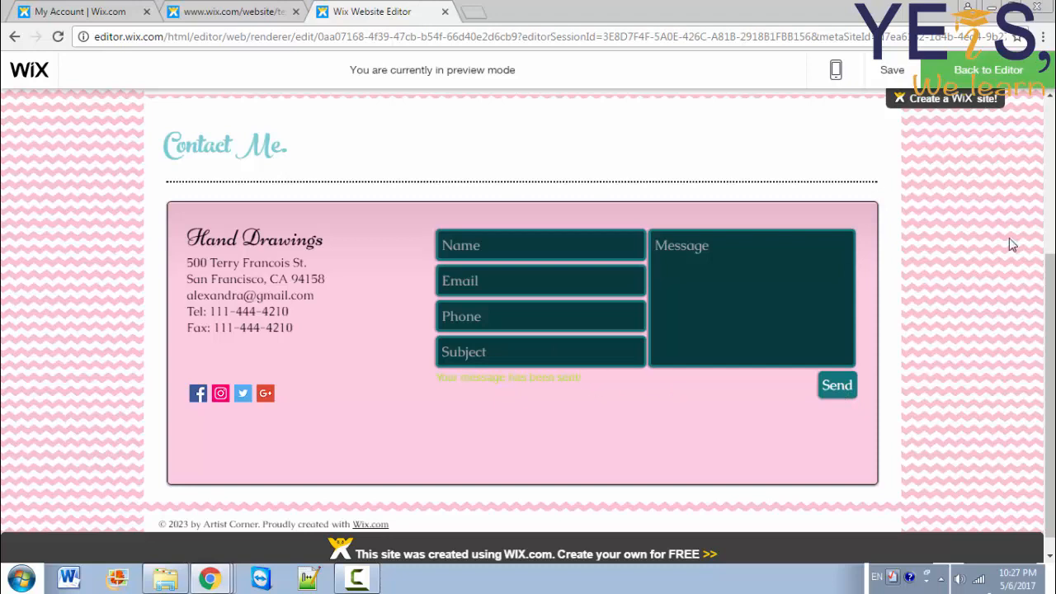
scroll(1050, 247, up, 1)
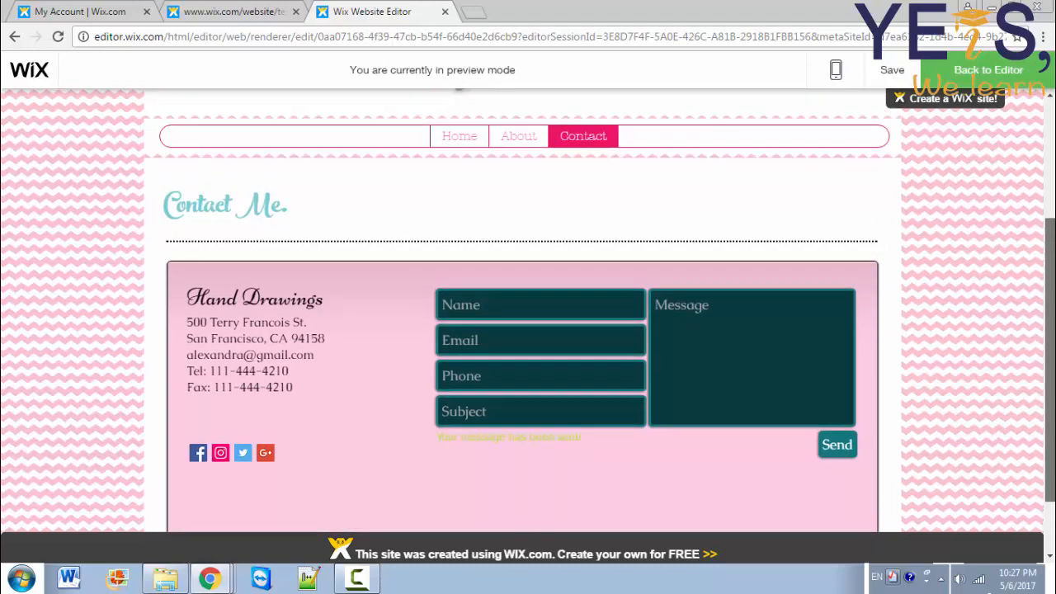
drag(1050, 272, 1050, 249)
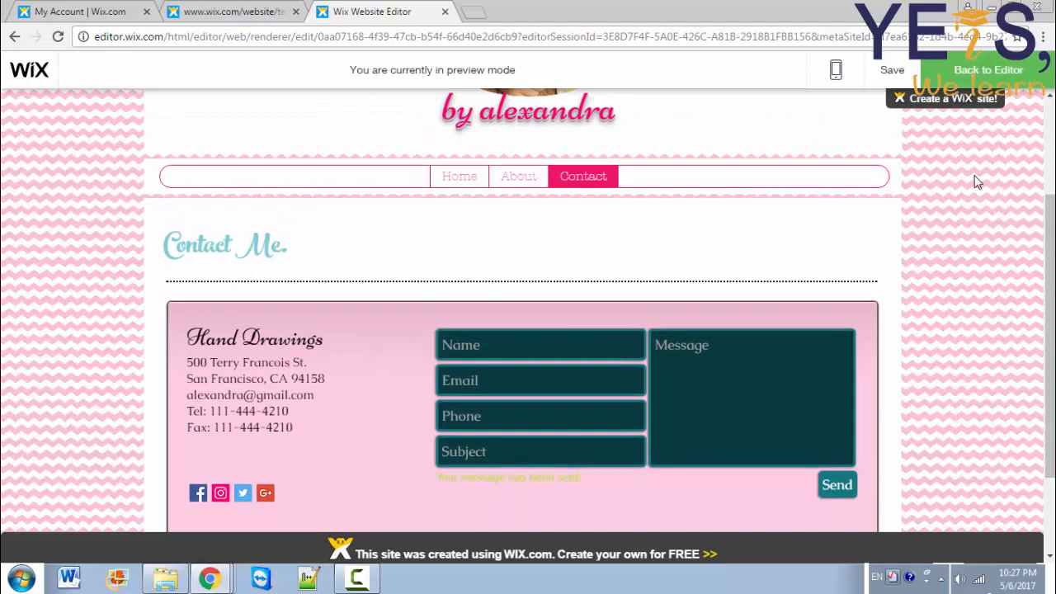
scroll(1050, 191, up, 2)
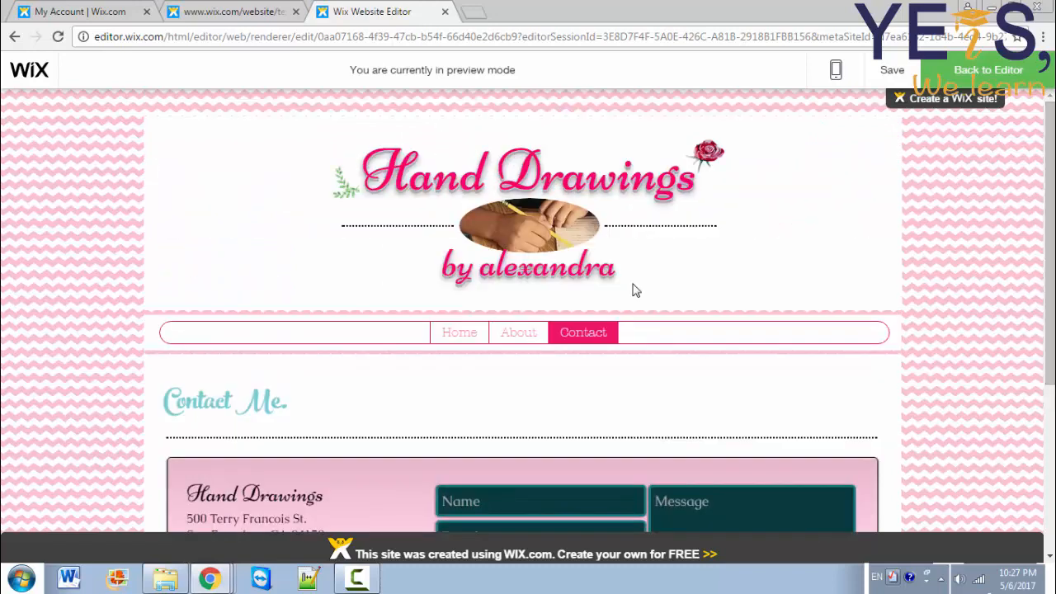
Step: Return to Home, save the site, dismiss the saved confirmation, and go back to editing
click(343, 180)
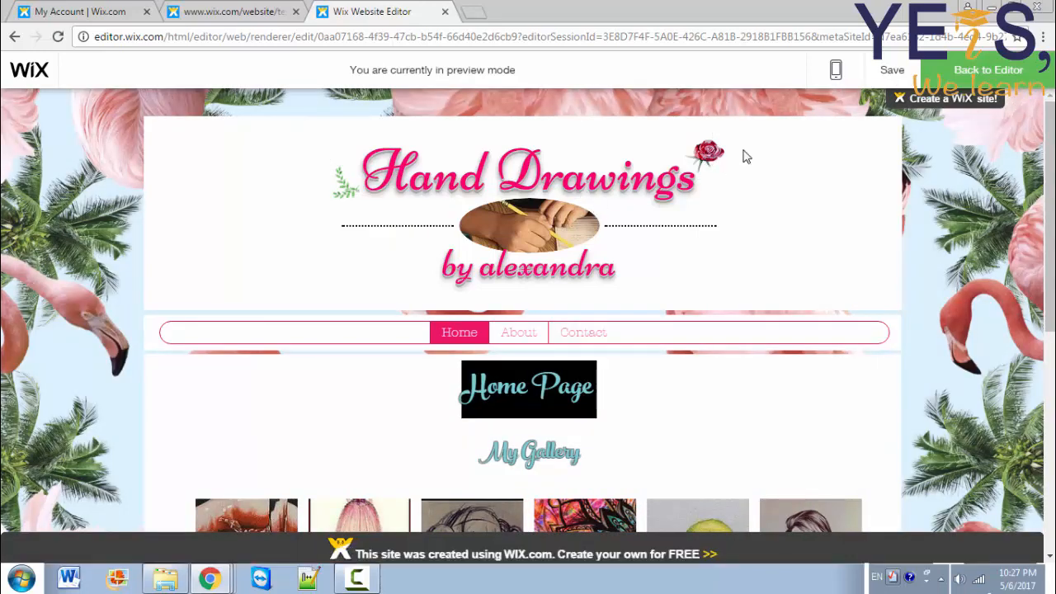
click(535, 228)
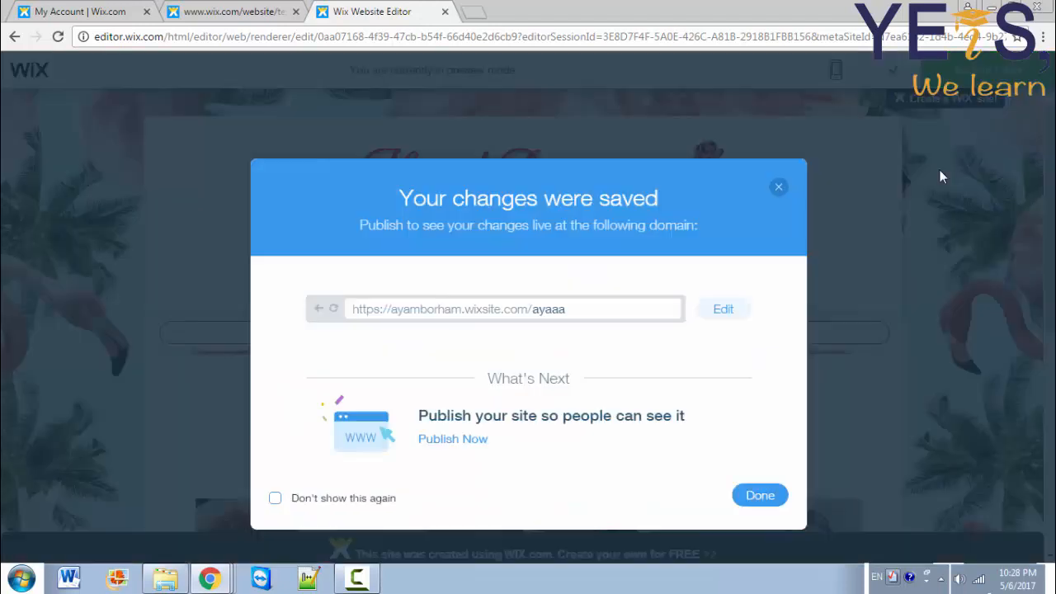
click(755, 497)
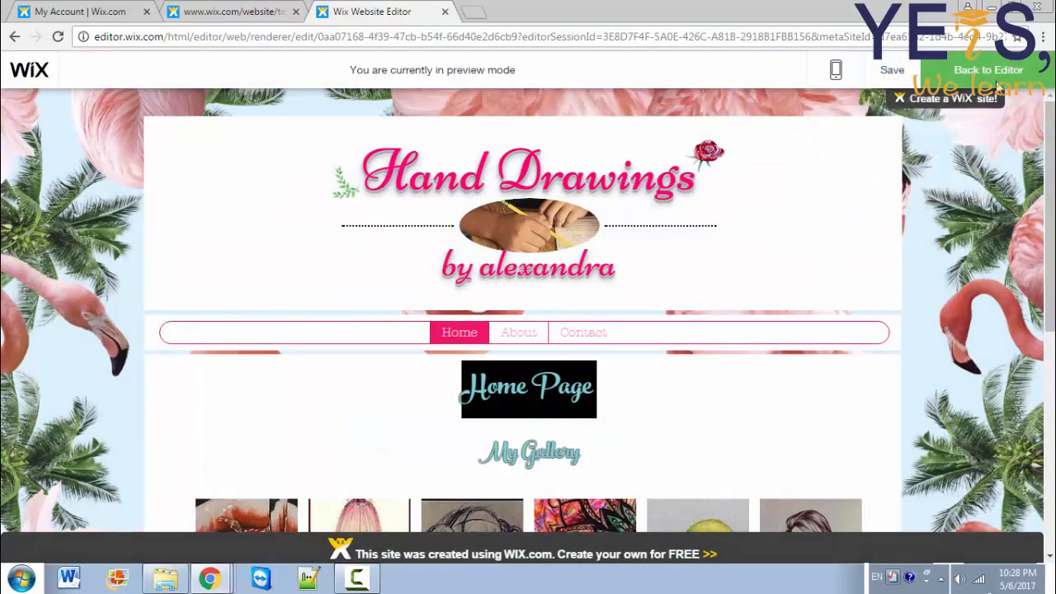
click(963, 79)
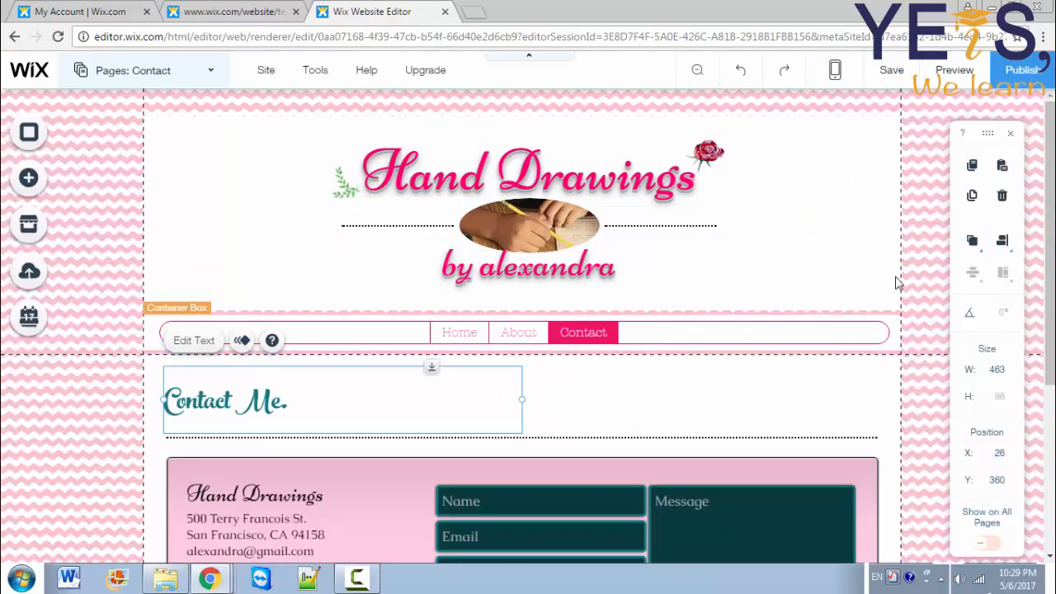
Step: Publish the Hand Drawings site to its free wixsite address and dismiss the Congratulations dialog
click(1041, 73)
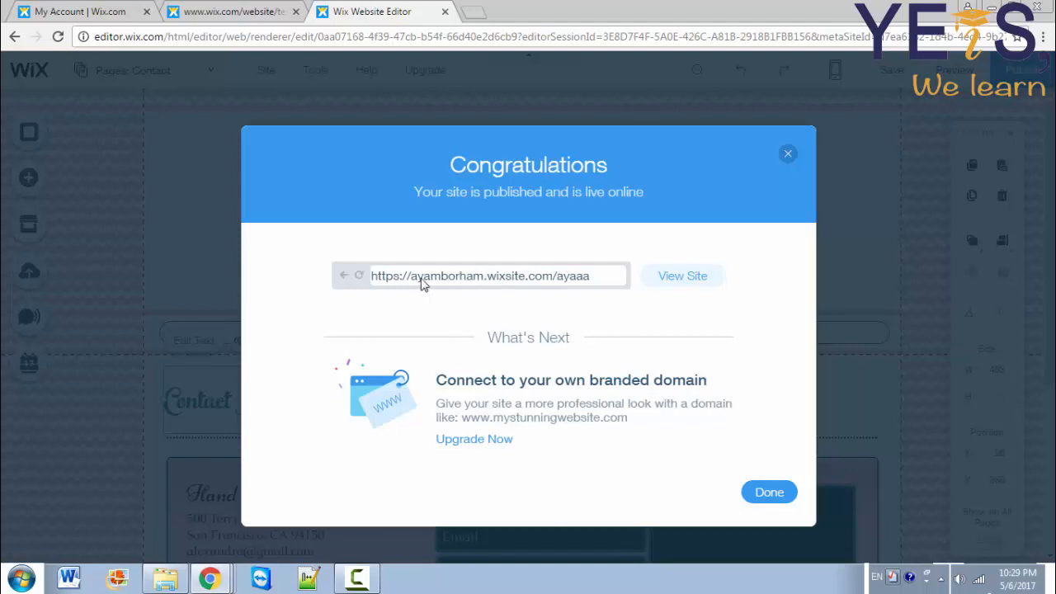
click(768, 494)
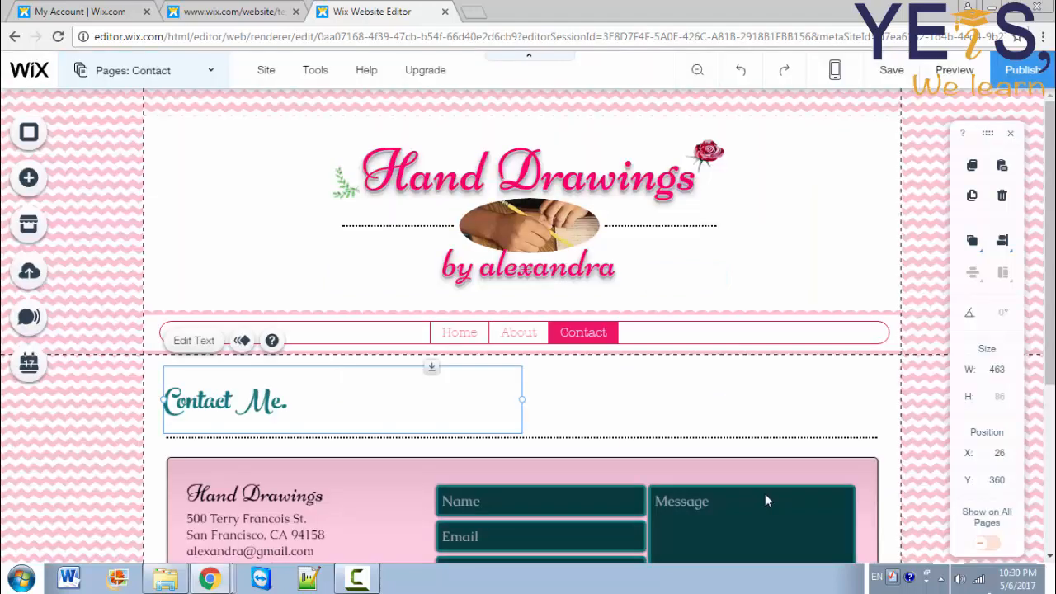